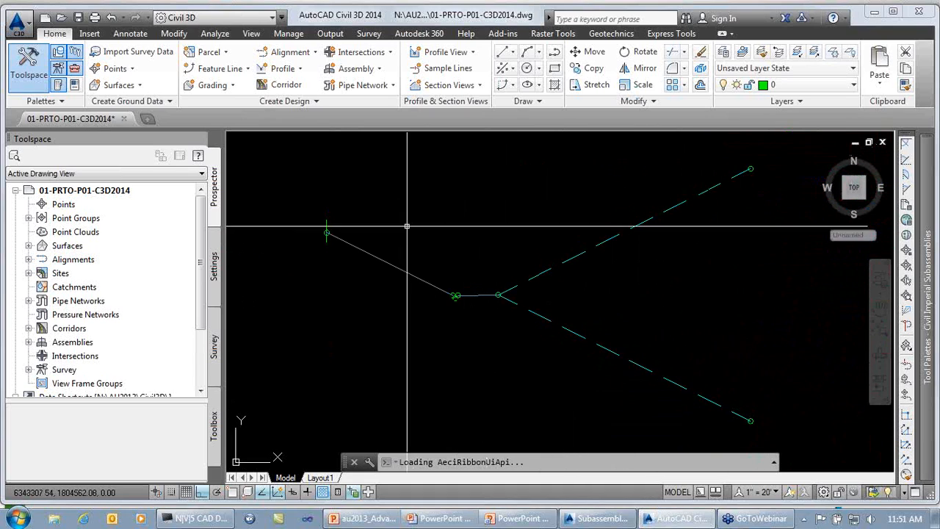
- Open the properties of the sloped link subassembly at the assembly's baseline and review its slope and vertical deflection parameters
click(358, 249)
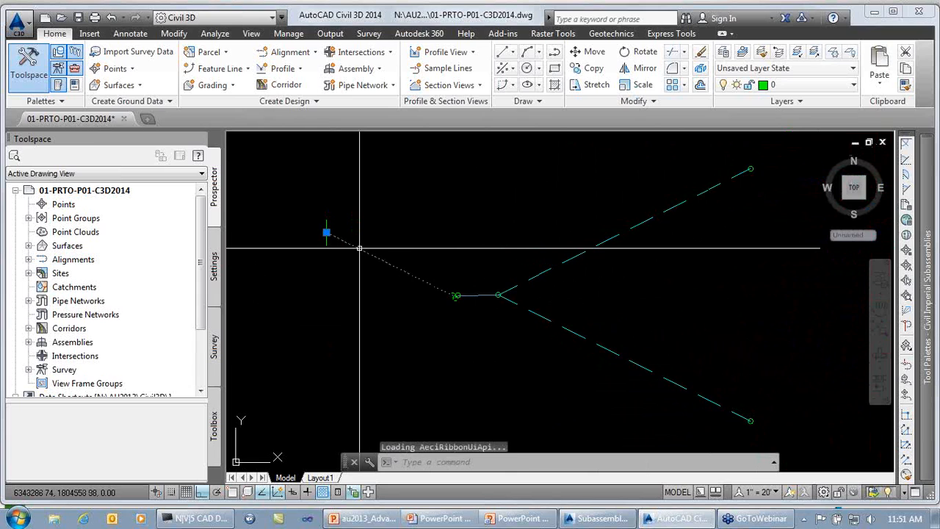
right_click(393, 219)
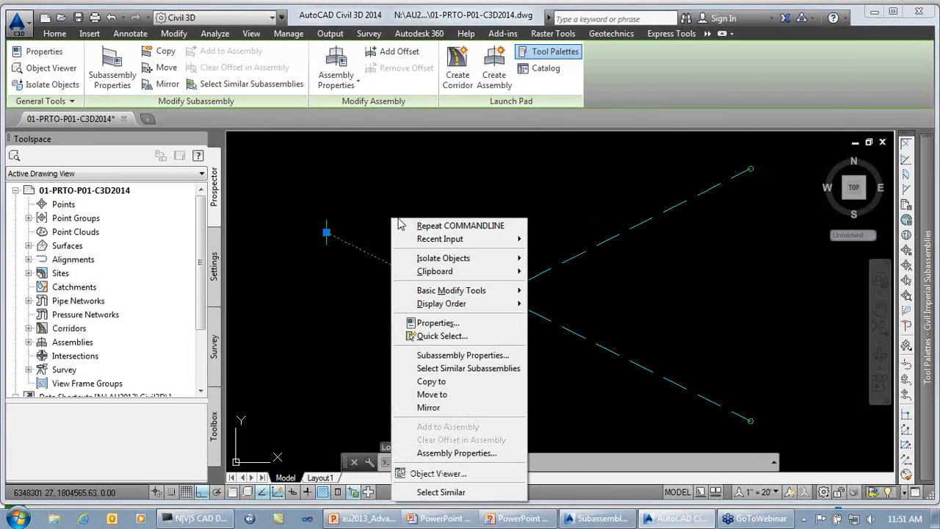
click(434, 322)
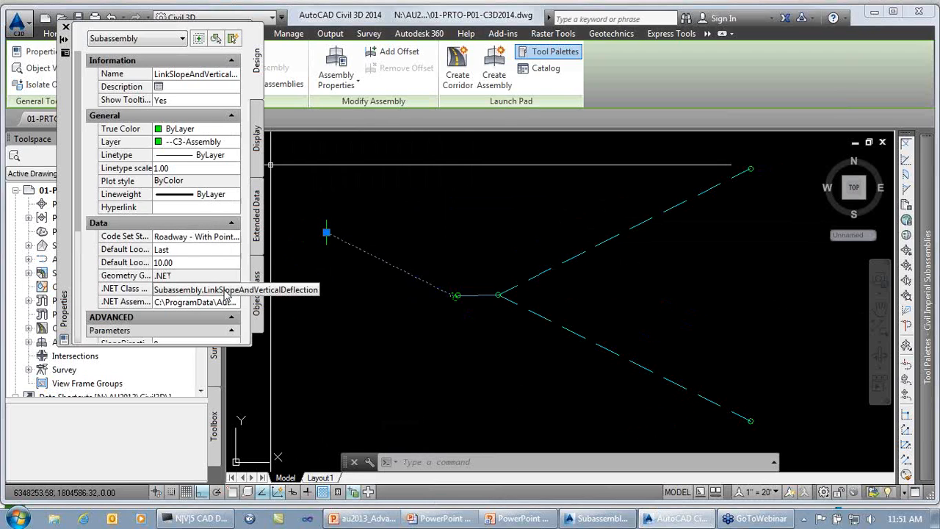
drag(246, 345, 248, 402)
scroll(213, 326, down, 3)
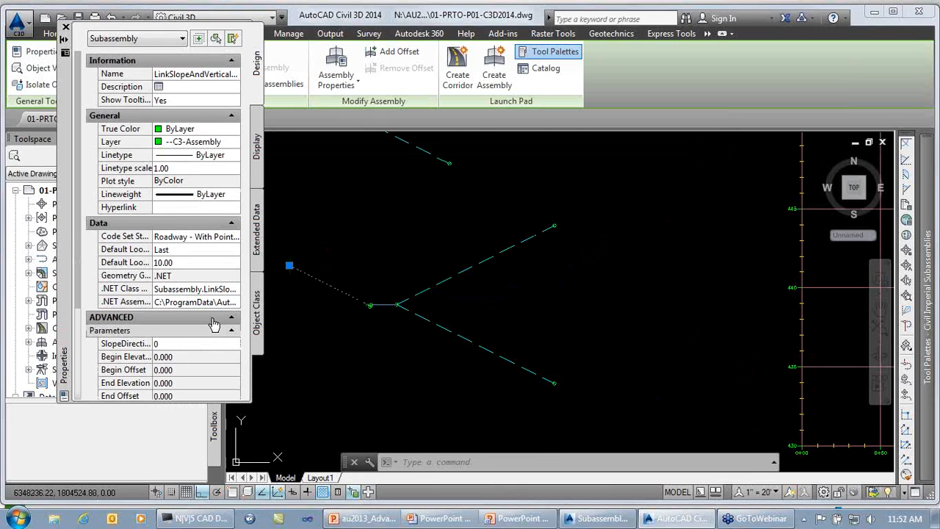
scroll(213, 324, down, 5)
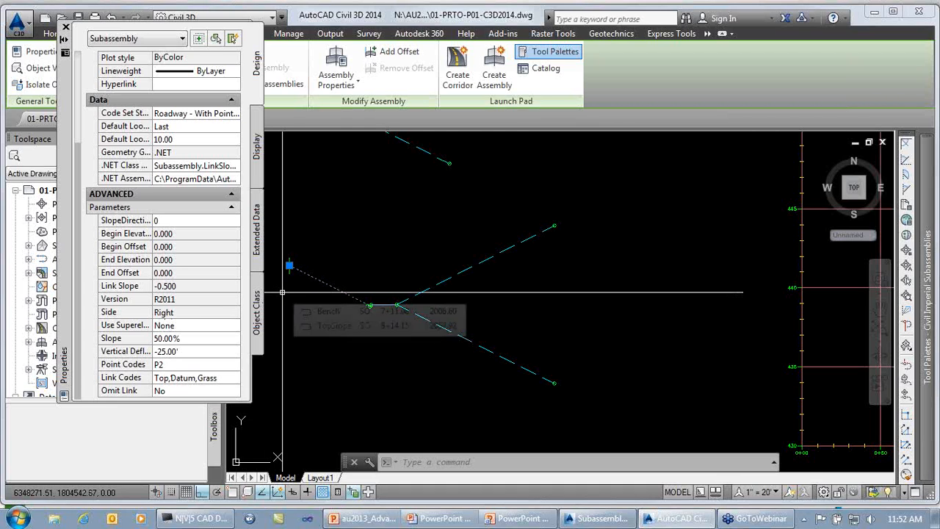
scroll(365, 303, up, 6)
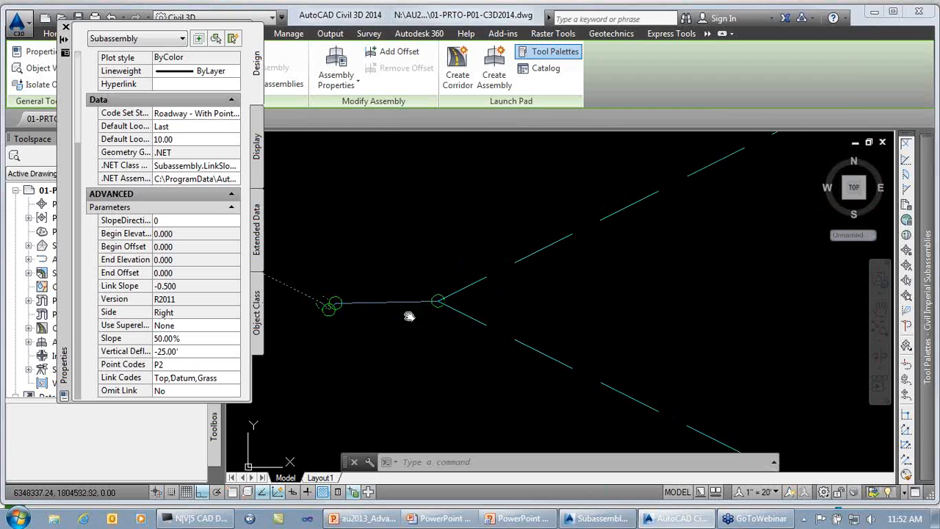
key(Escape)
- Inspect the properties of the Bench subassembly between the ditch and the daylight links
scroll(404, 318, up, 6)
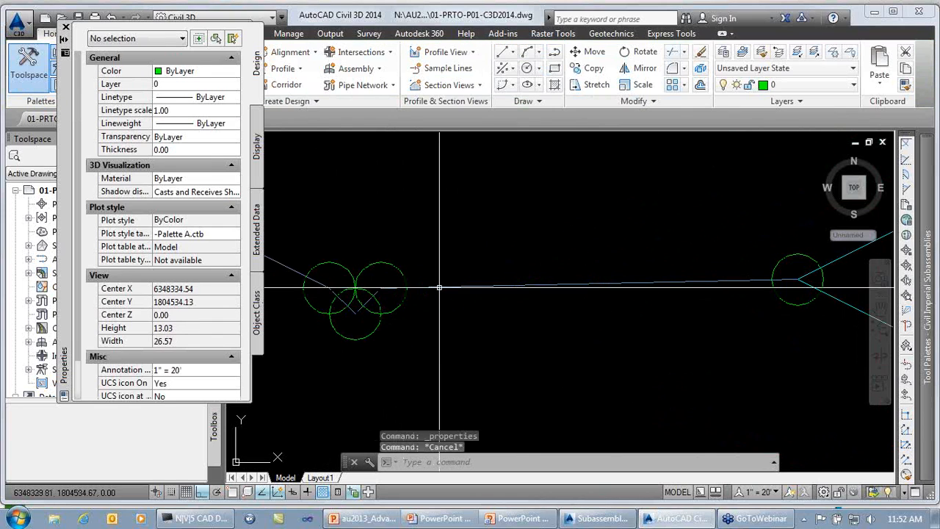
click(439, 287)
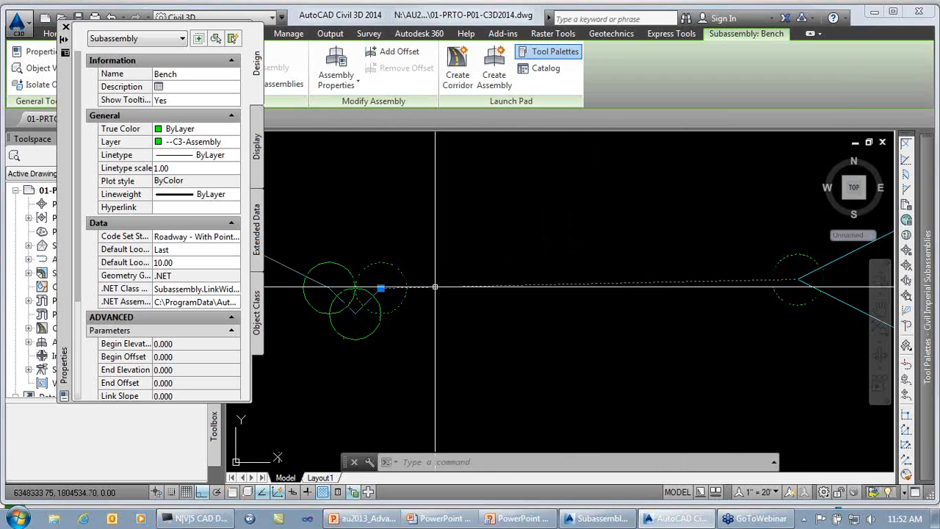
scroll(470, 327, down, 5)
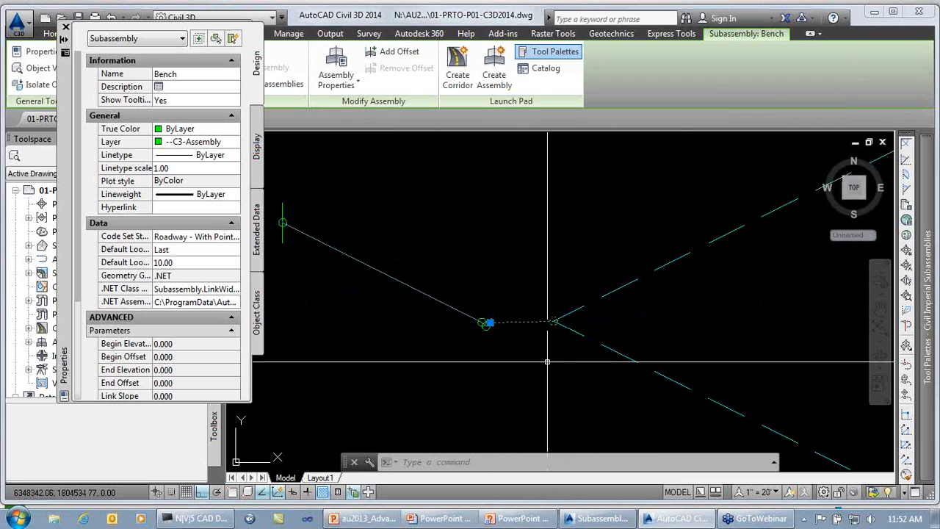
key(Escape)
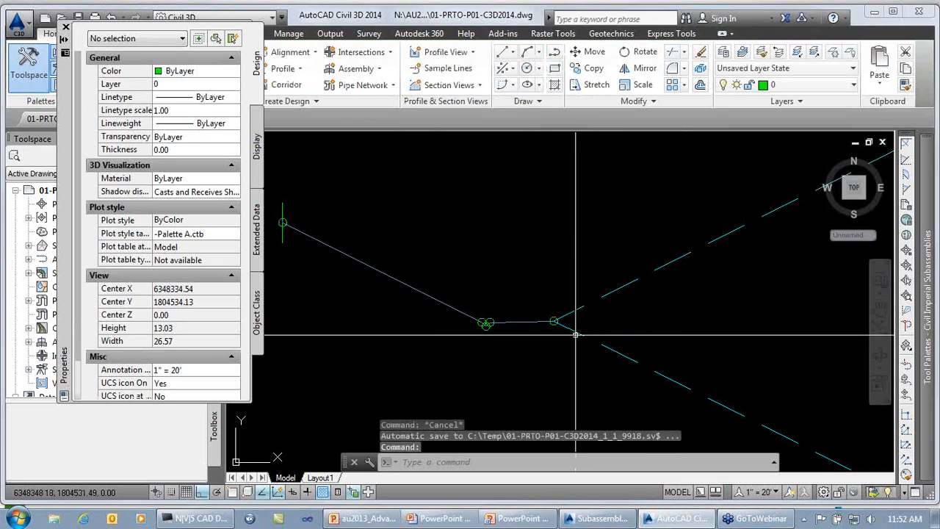
- Review the daylight subassembly's cut slope, fill slope and maximum width parameters, and view the daylight-only assembly above
click(558, 325)
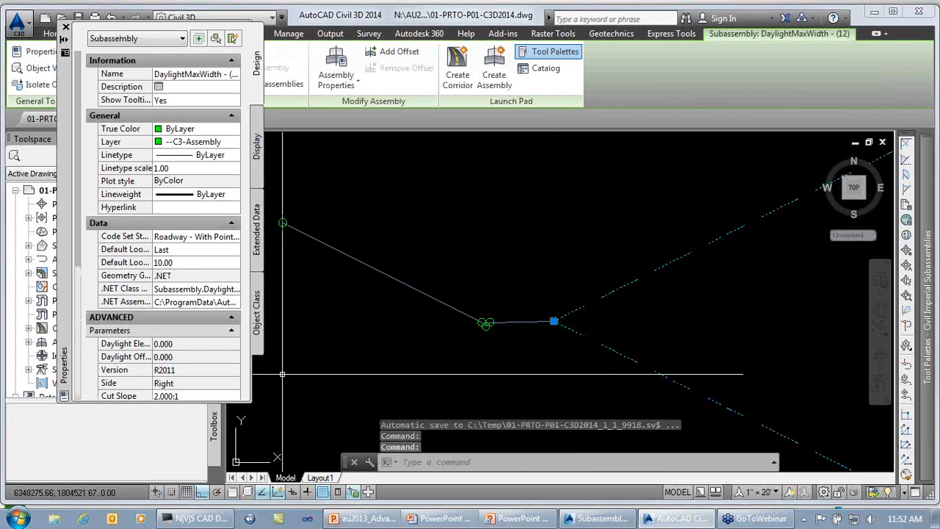
scroll(147, 294, down, 3)
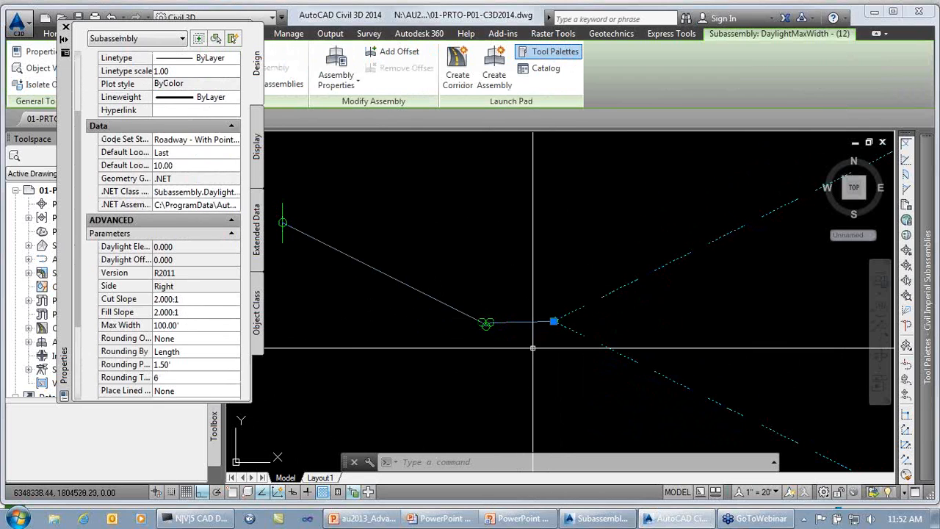
key(Escape)
middle_drag(513, 247, 541, 308)
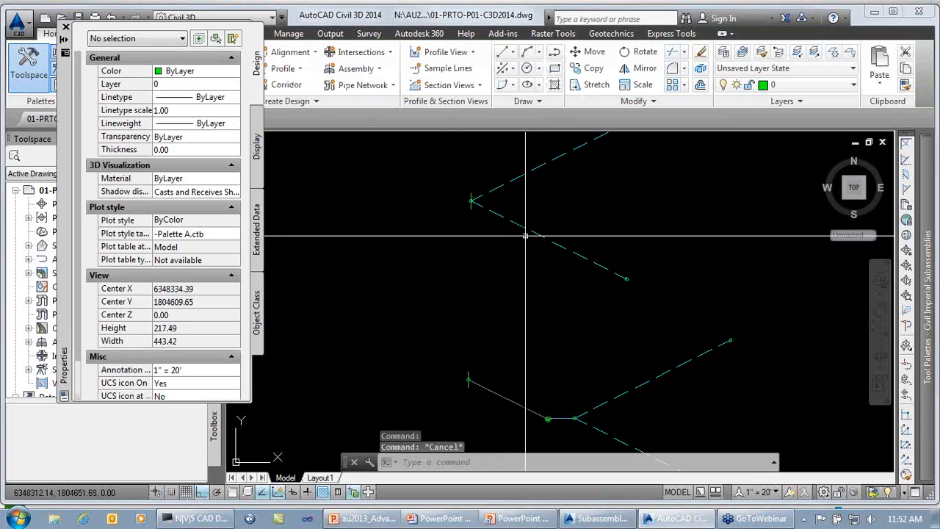
mouse_move(593, 265)
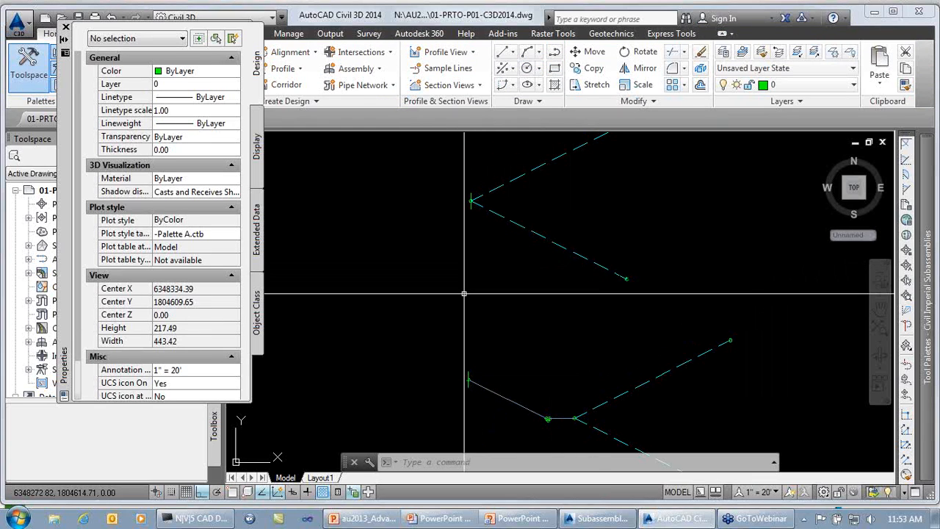
- Inspect the properties of the TopSlope alignment, the inner of the two alignments on the contoured site plan
scroll(441, 286, down, 5)
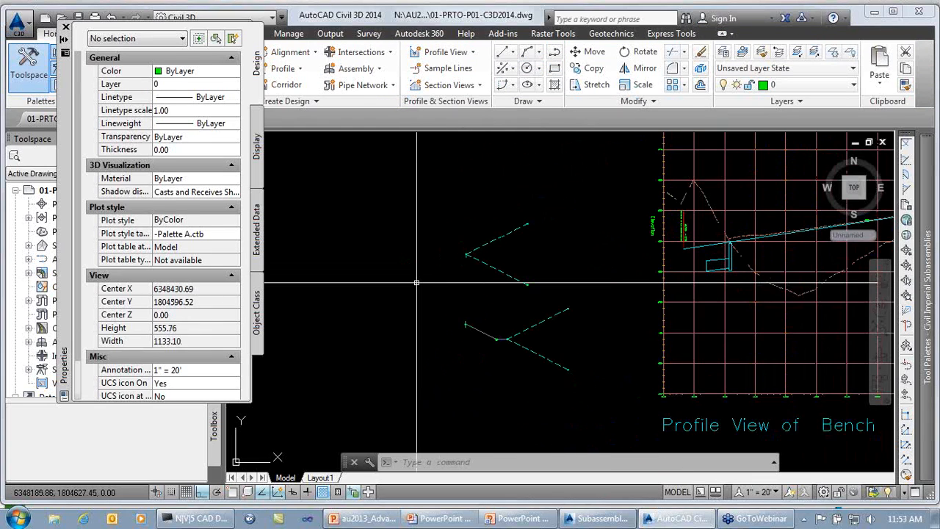
middle_drag(377, 301, 866, 301)
scroll(418, 260, down, 2)
middle_drag(386, 264, 653, 320)
middle_drag(528, 251, 500, 406)
scroll(525, 282, up, 4)
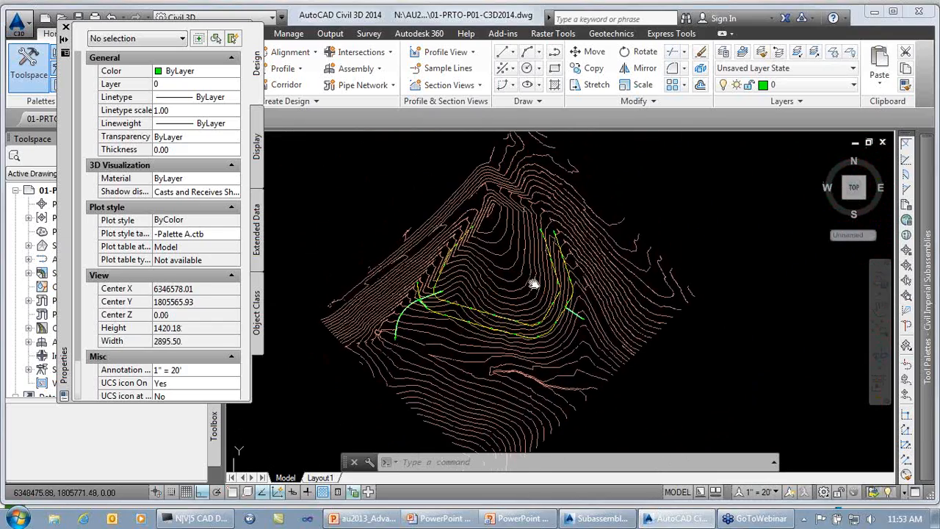
middle_drag(520, 280, 545, 327)
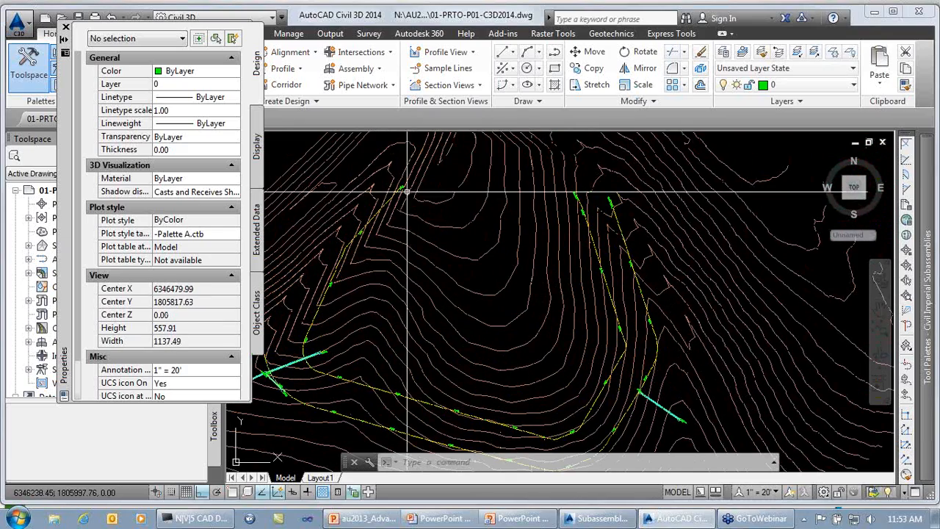
click(358, 382)
mouse_move(358, 382)
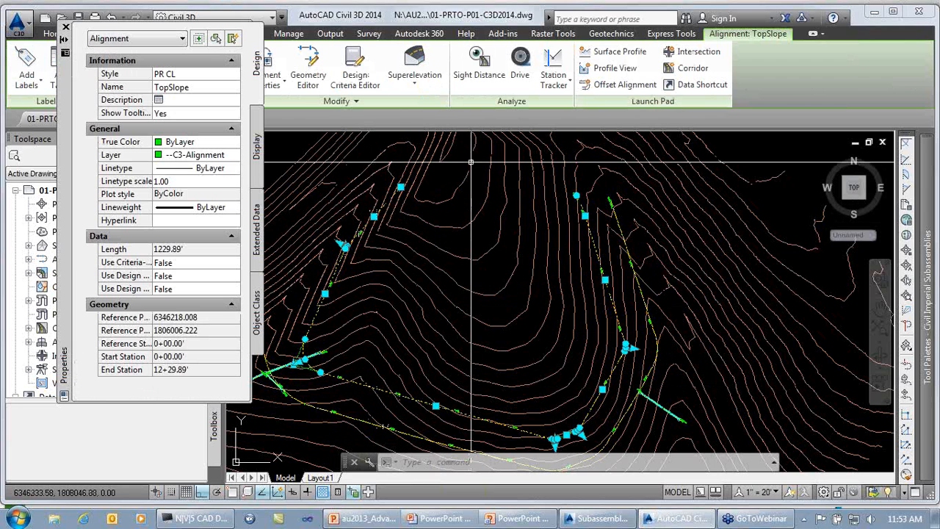
key(Escape)
- Inspect the Bench alignment's properties and highlight it together with the TopSlope alignment to compare their courses
middle_drag(457, 270, 484, 198)
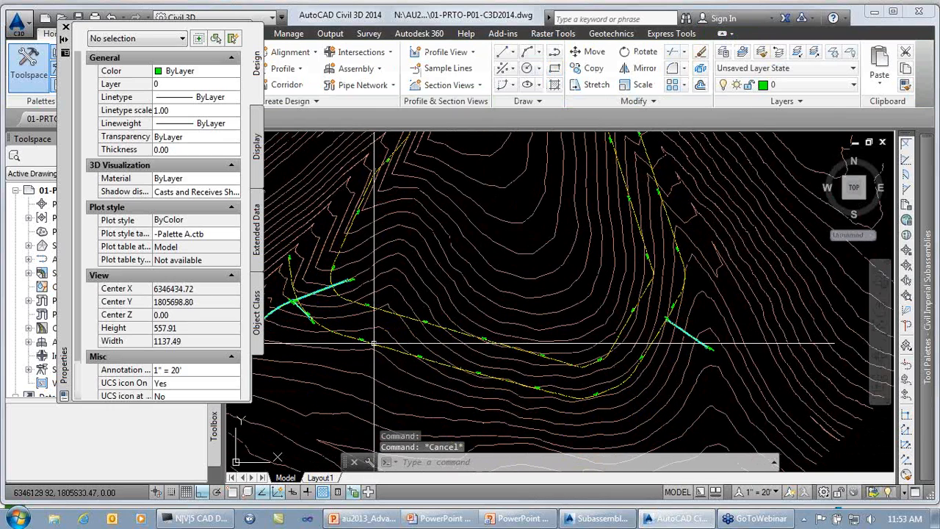
click(375, 343)
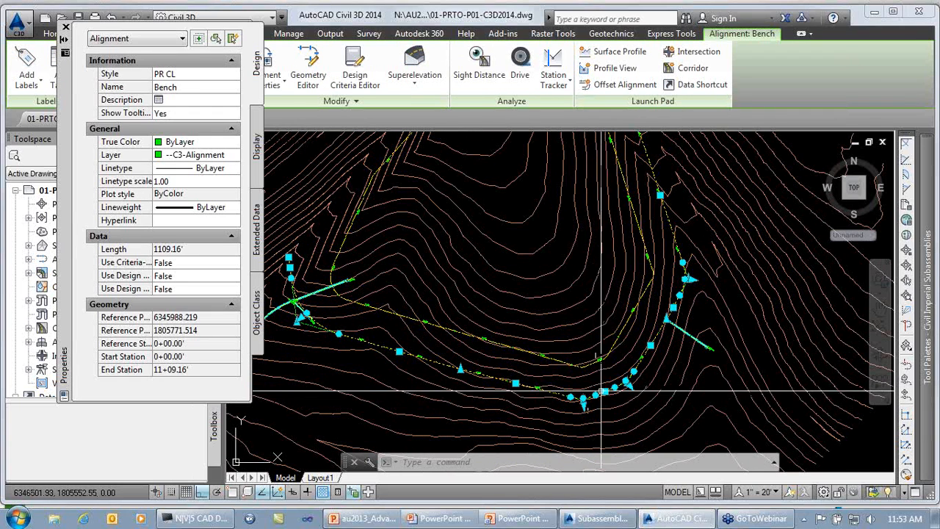
click(582, 362)
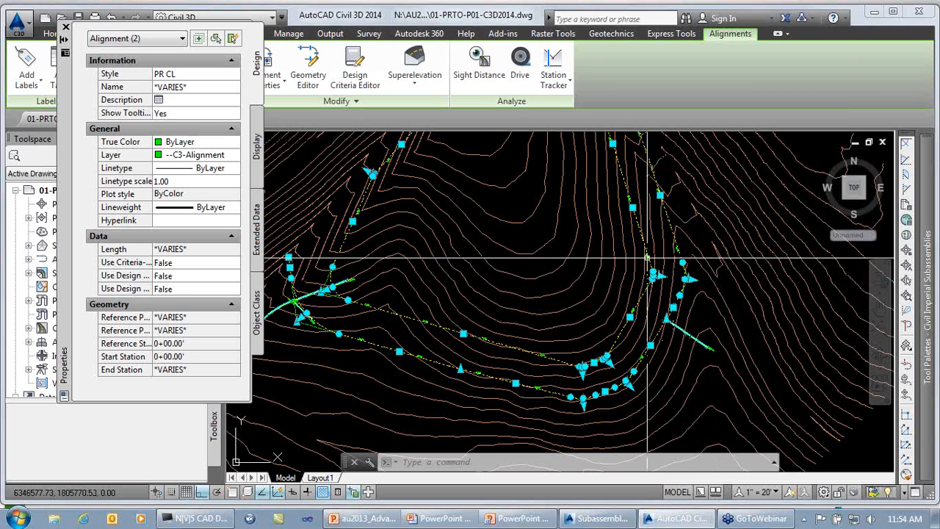
key(Escape)
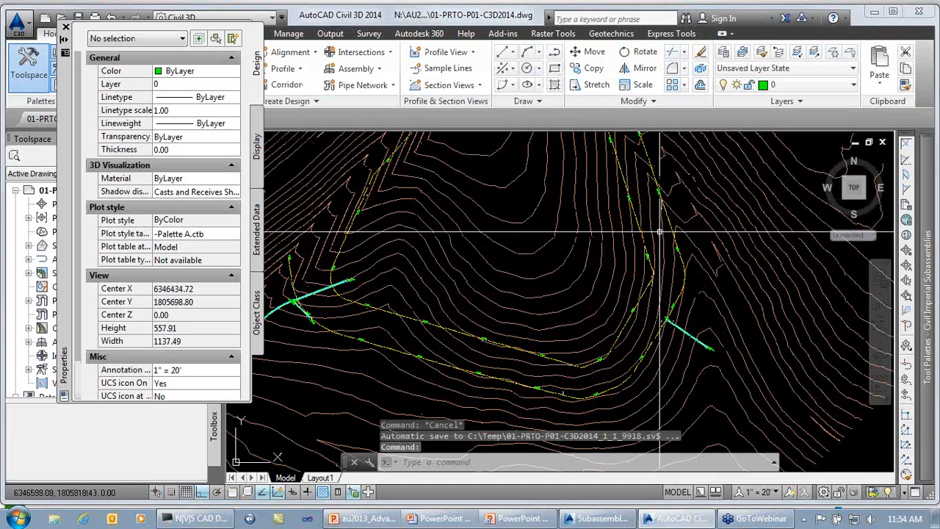
- Inspect the properties of the surface profile drawn in the TopSlope profile view
mouse_move(642, 326)
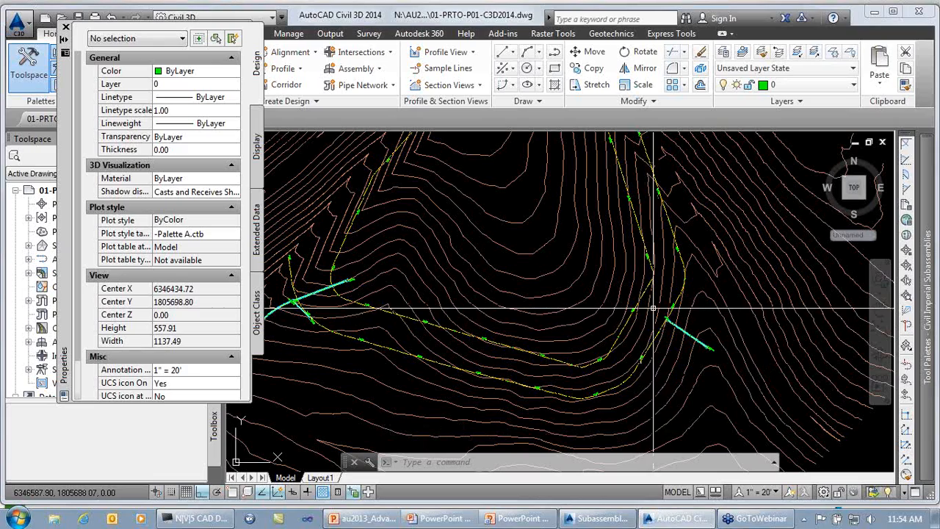
scroll(668, 326, down, 2)
mouse_move(720, 328)
middle_down()
mouse_move(595, 264)
mouse_move(415, 246)
middle_up()
scroll(426, 248, down, 2)
middle_drag(592, 309, 326, 199)
middle_drag(524, 264, 420, 321)
scroll(629, 262, up, 2)
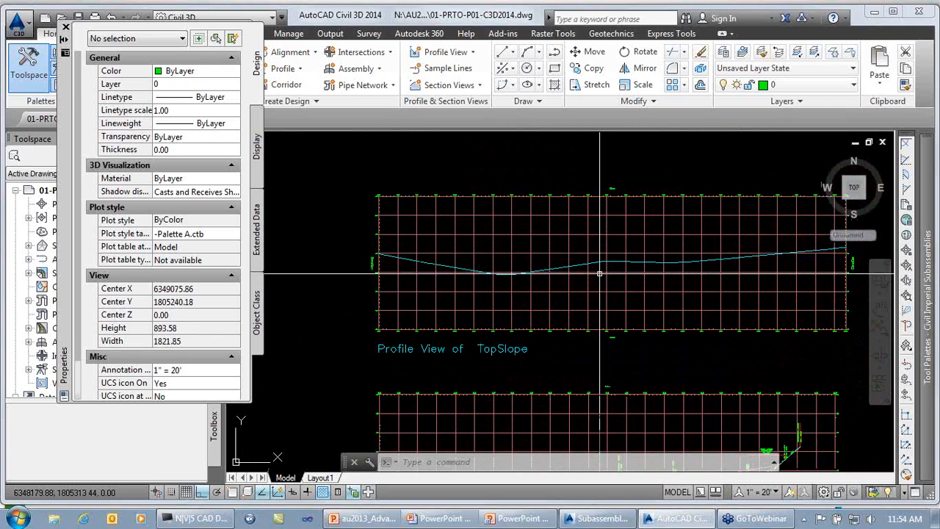
click(599, 260)
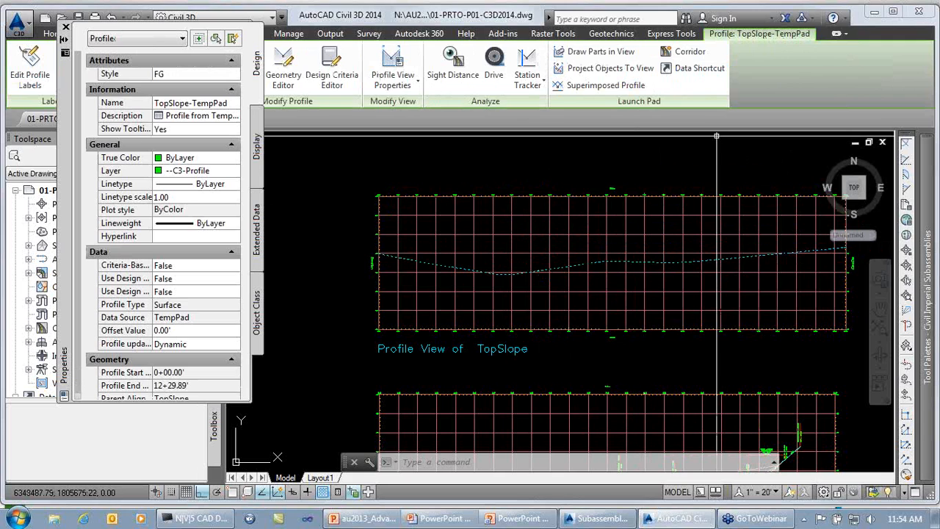
key(Escape)
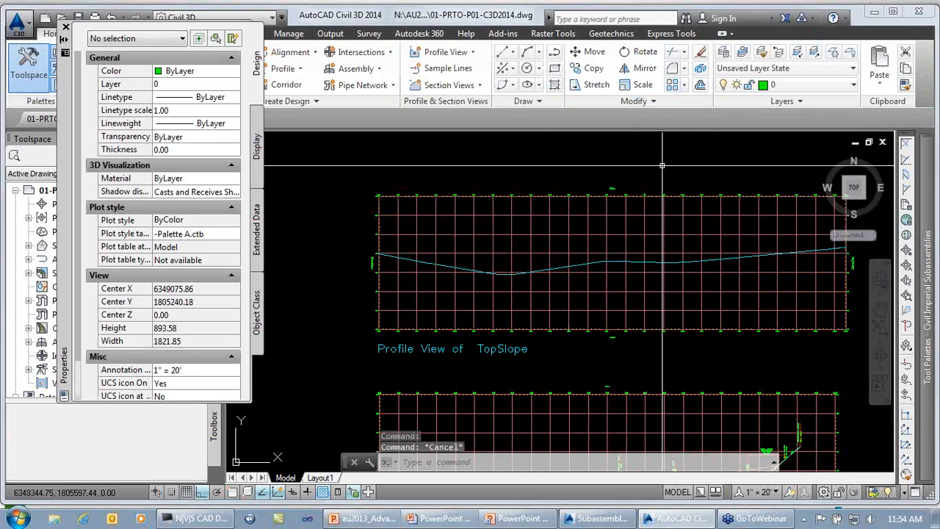
- Inspect the properties of the TempSlopeNoBench surface profile in the Bench profile view
mouse_move(689, 277)
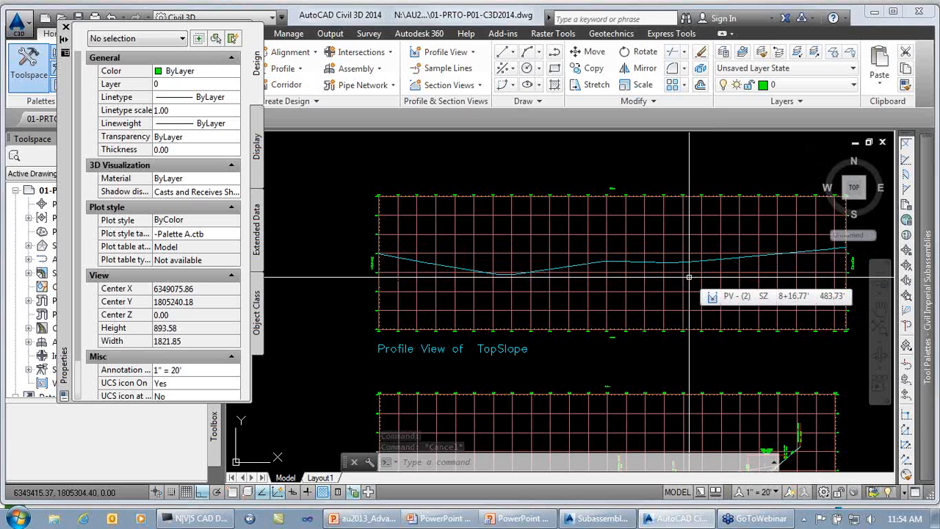
middle_drag(656, 298, 673, 114)
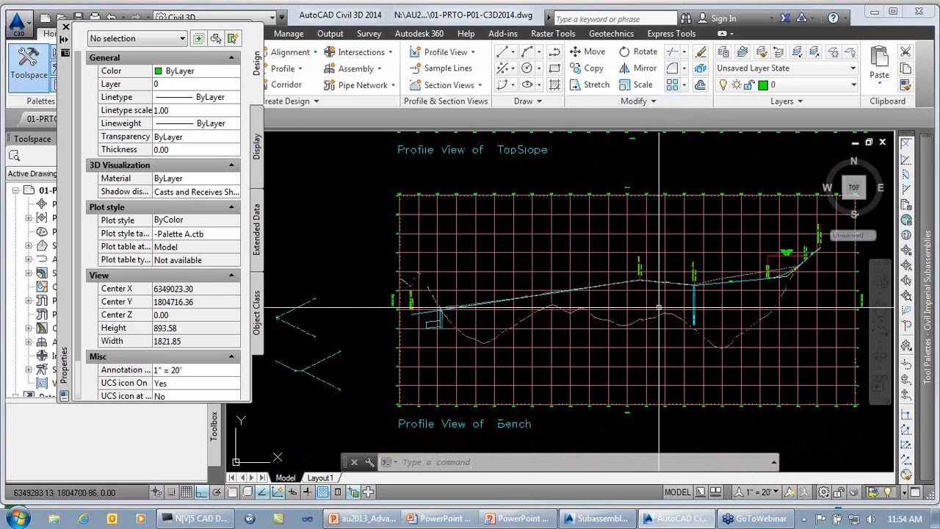
click(732, 275)
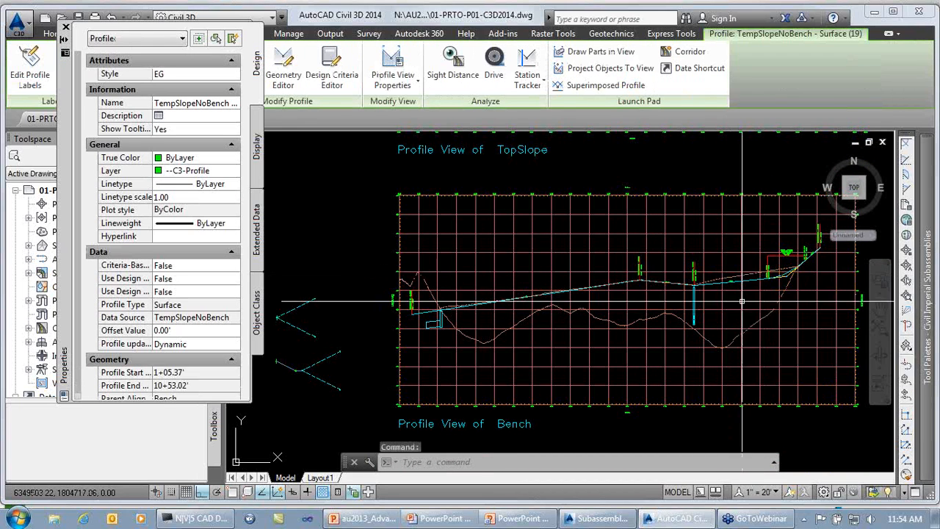
key(Escape)
key(Escape)
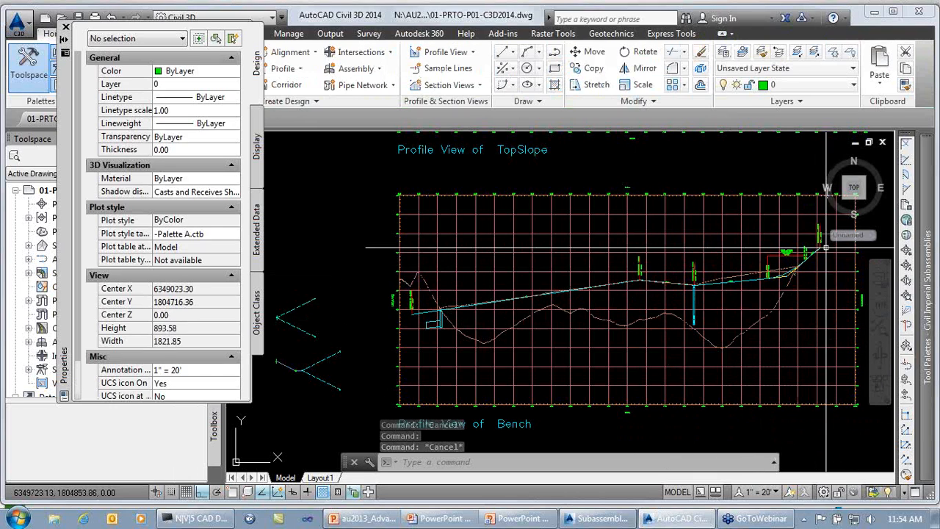
- Examine the Bench design profile against the temporary slope surface, including its grade breaks, grades and vertical curve
scroll(733, 286, up, 6)
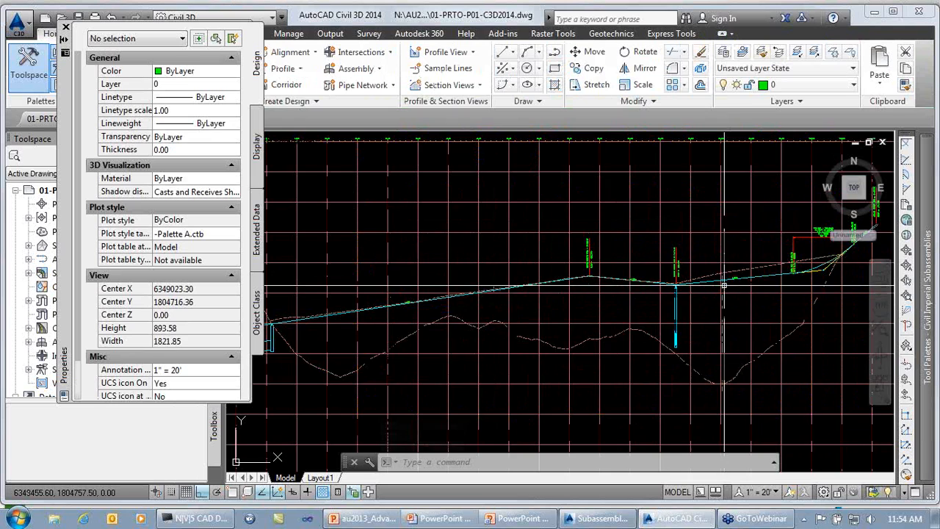
middle_drag(734, 286, 725, 292)
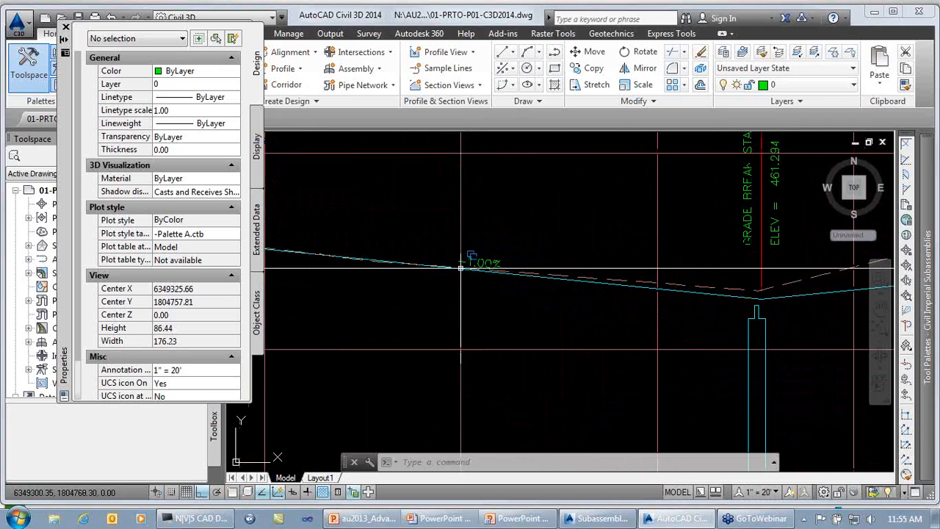
scroll(809, 309, down, 3)
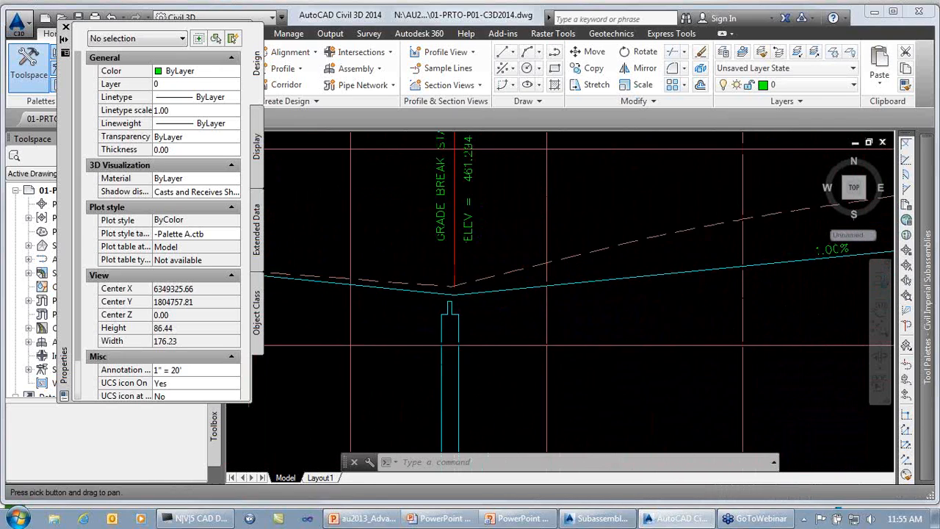
middle_drag(785, 271, 494, 336)
middle_drag(702, 305, 576, 347)
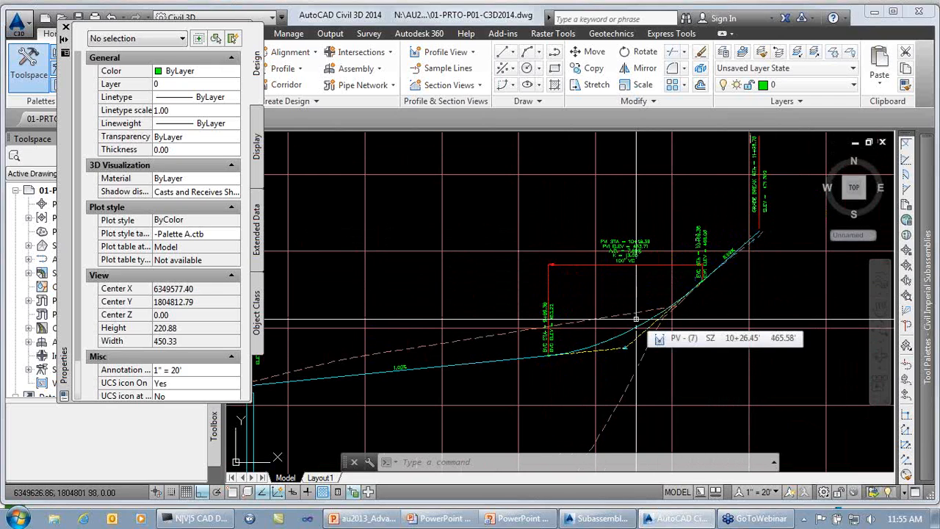
scroll(636, 319, down, 4)
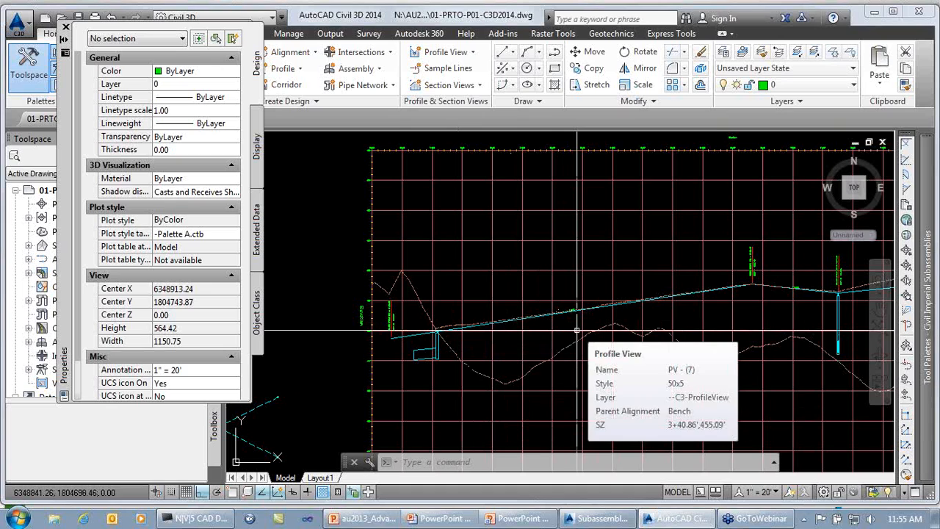
- Close the object properties and begin creating a corridor named SlopeWithBench
scroll(577, 331, down, 6)
mouse_move(443, 285)
middle_down()
mouse_move(519, 316)
mouse_move(616, 416)
middle_up()
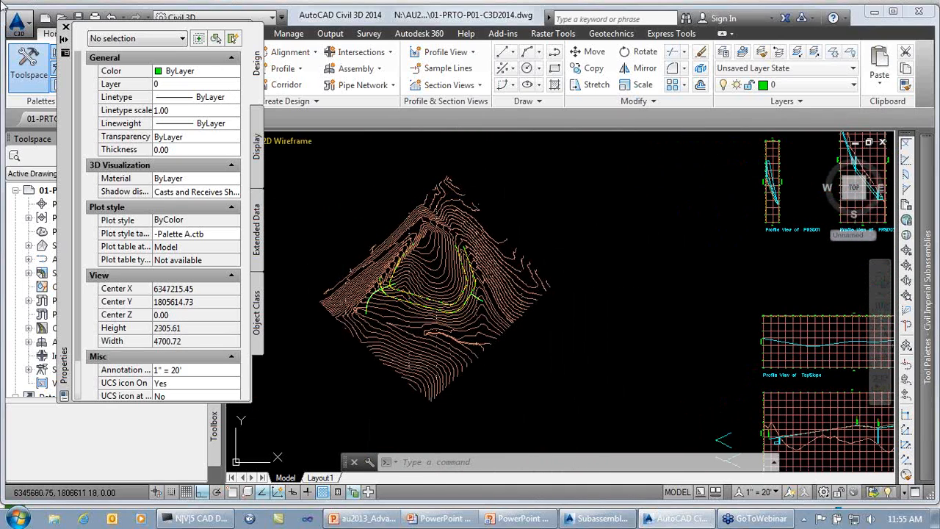
click(66, 27)
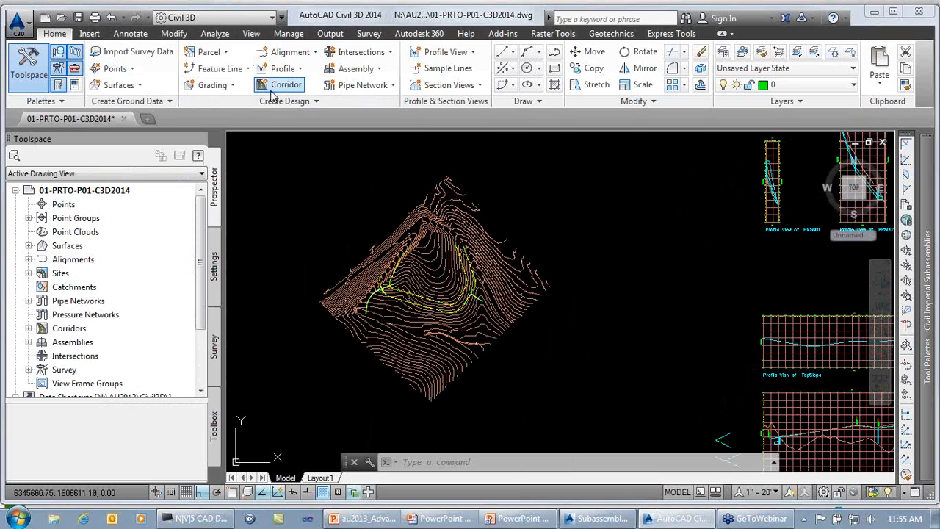
click(278, 86)
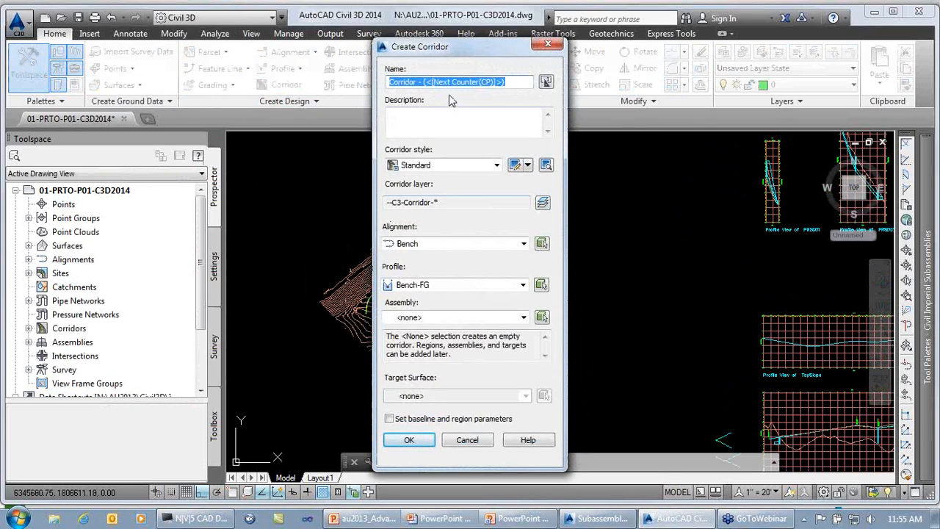
text(So)
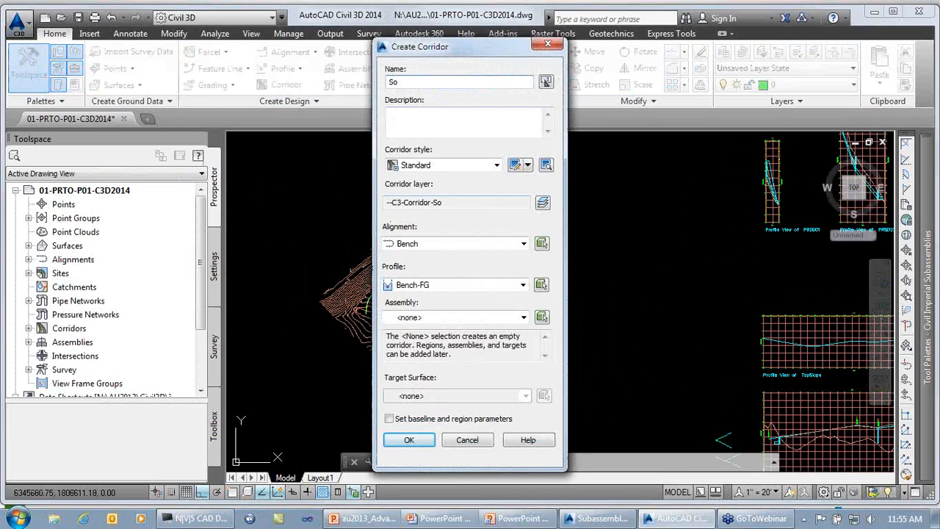
text(lopeWithBench)
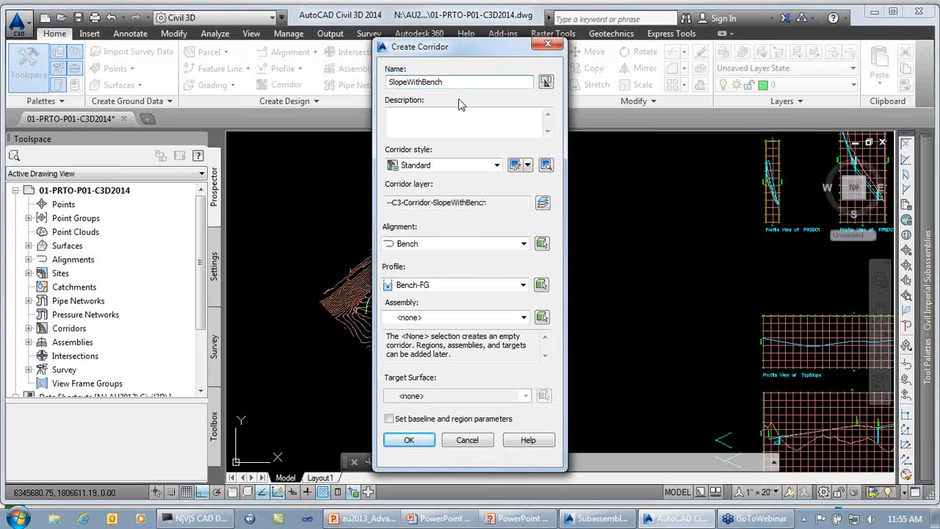
- Base the new corridor on the TopSlope alignment and the TopSlope-TempPad profile
click(425, 244)
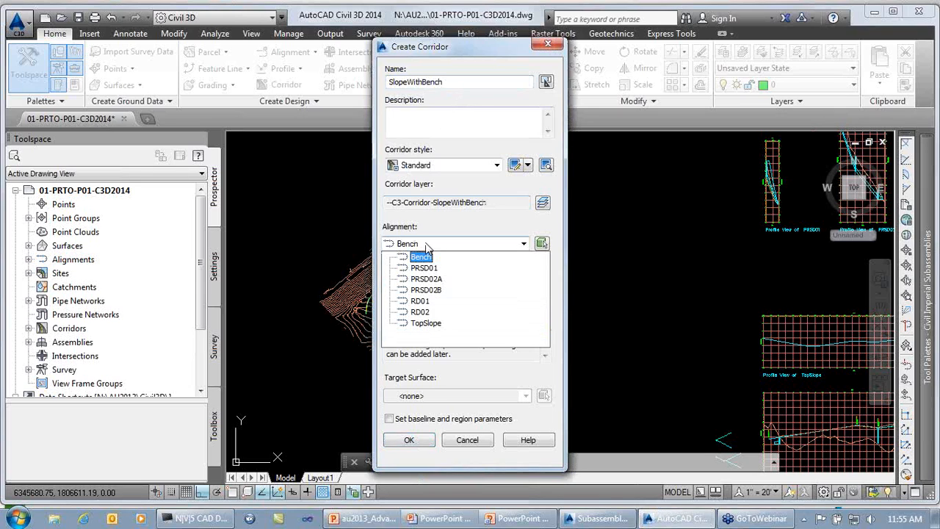
click(427, 323)
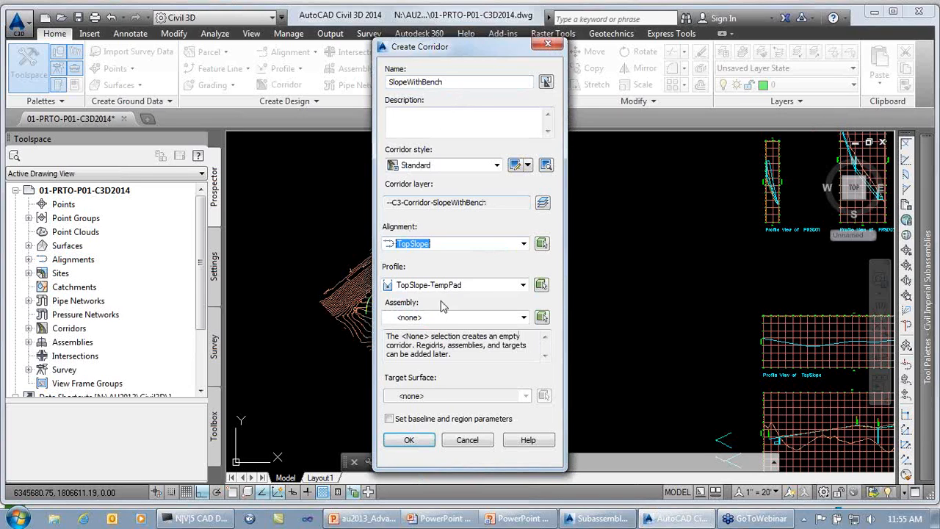
click(466, 290)
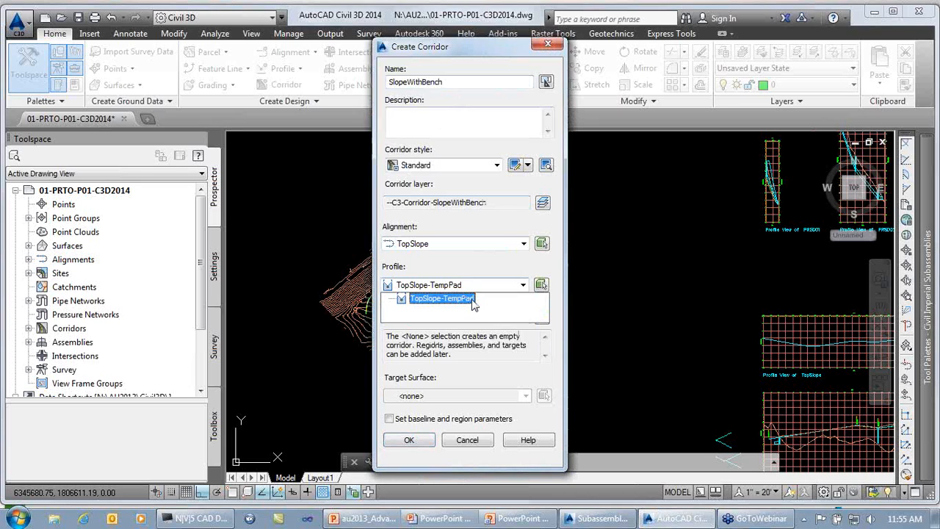
click(473, 306)
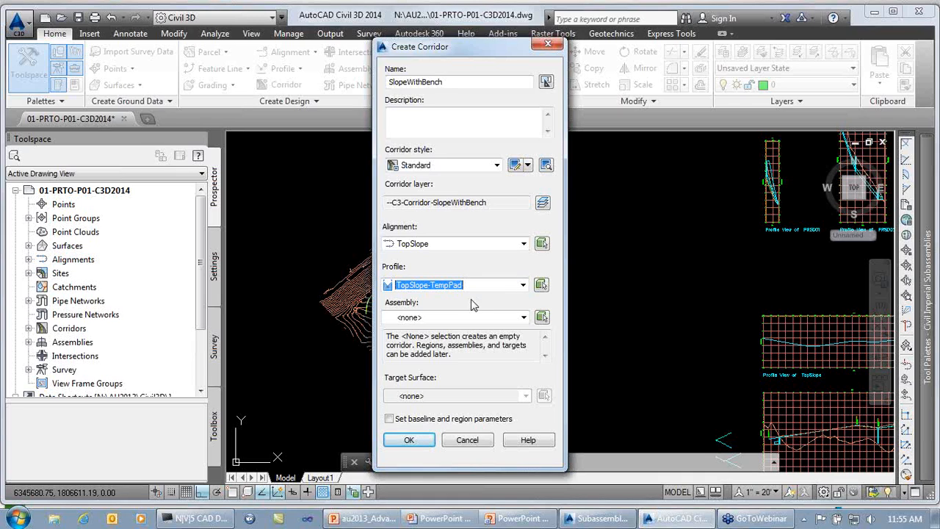
- Assign the SlopeWithBench assembly and target surface E01 to the corridor, and accept the corridor definition
click(464, 317)
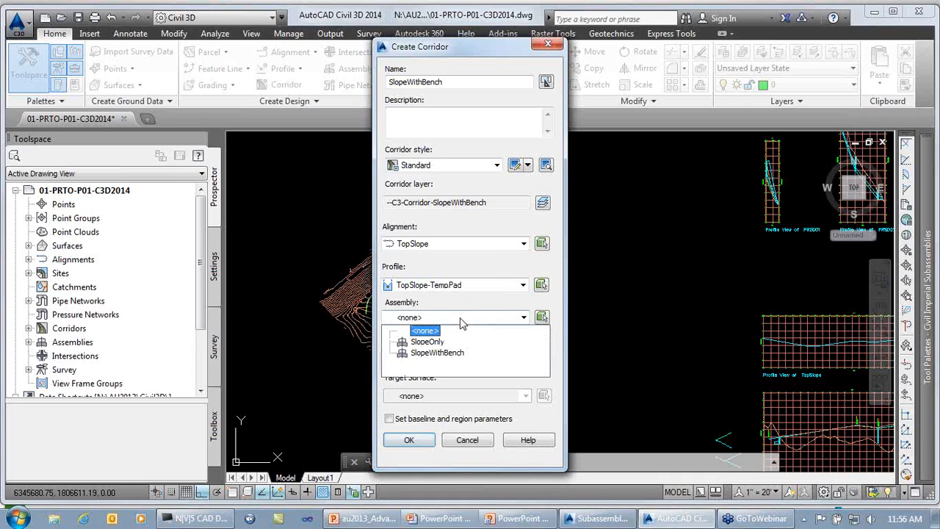
click(426, 353)
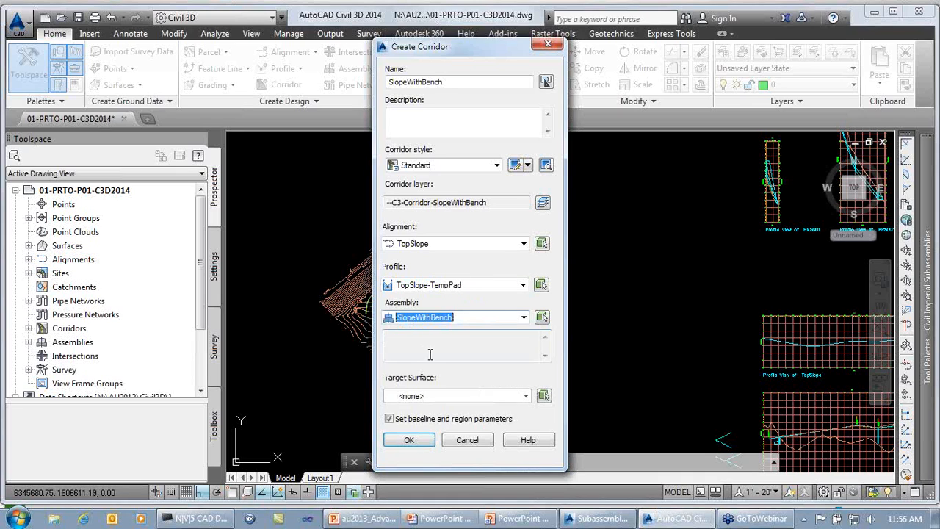
click(432, 397)
click(427, 451)
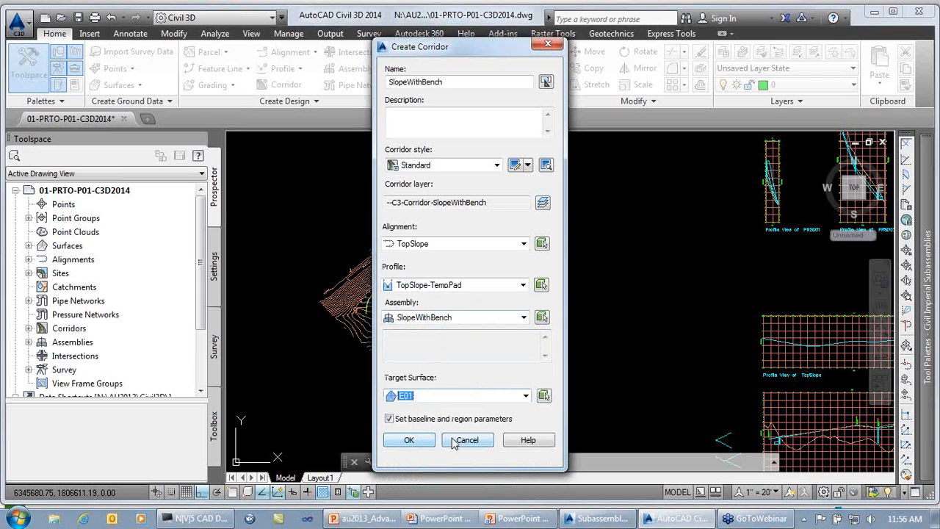
click(410, 440)
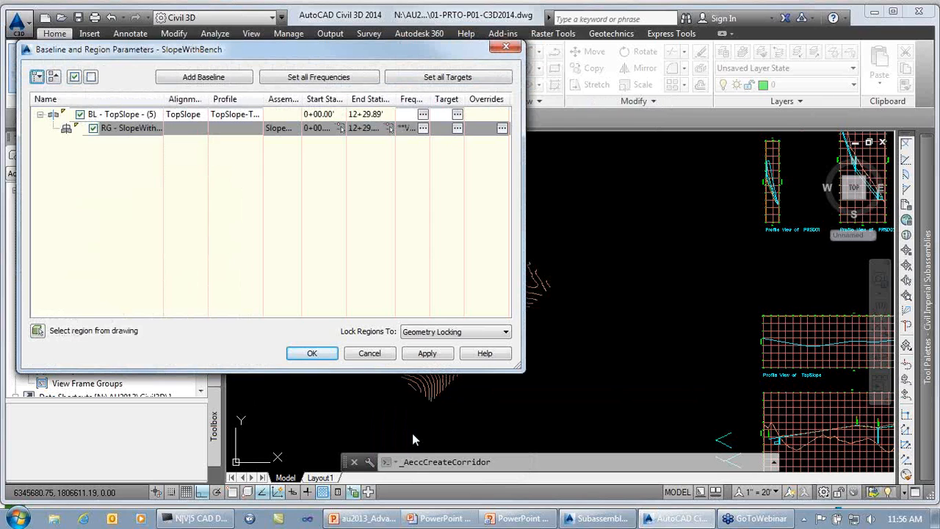
- Set the assembly frequency at profile geometry points to No for the whole corridor
click(317, 81)
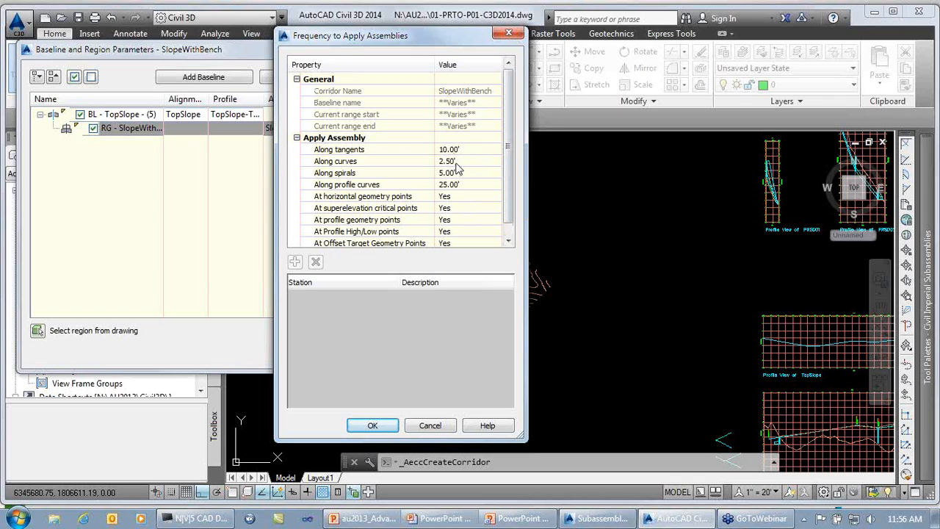
click(404, 220)
click(451, 222)
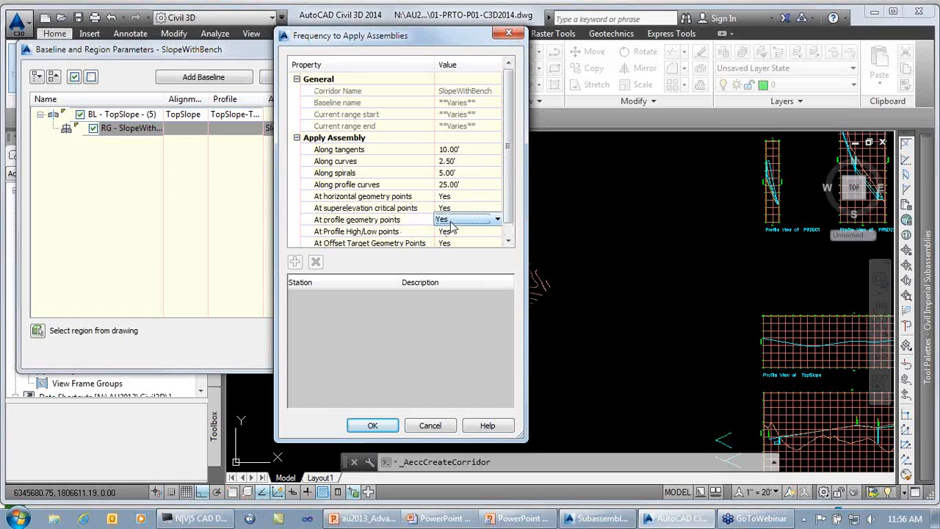
click(450, 221)
click(446, 237)
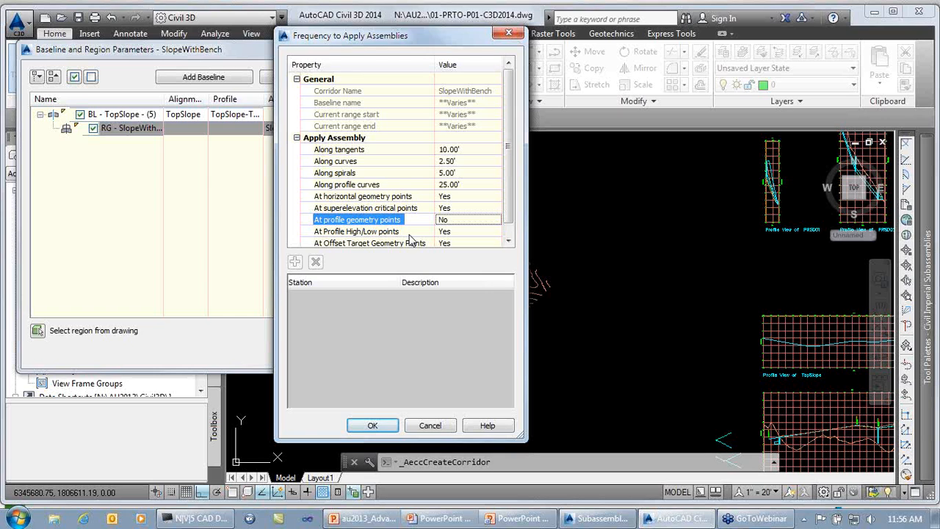
click(376, 426)
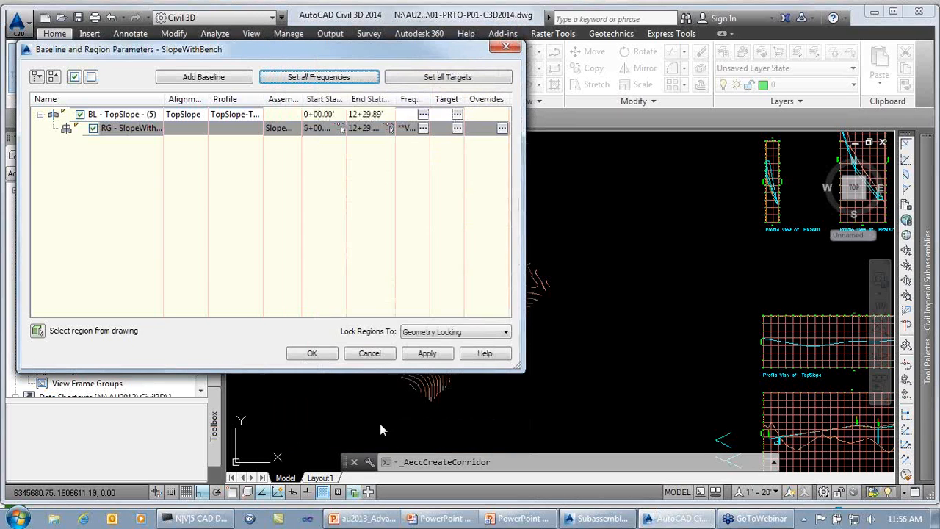
- Target the vertical deflection profile of the LinkSlopeAndVerticalDeflection subassembly to the Bench-FG profile of the Bench alignment
click(435, 77)
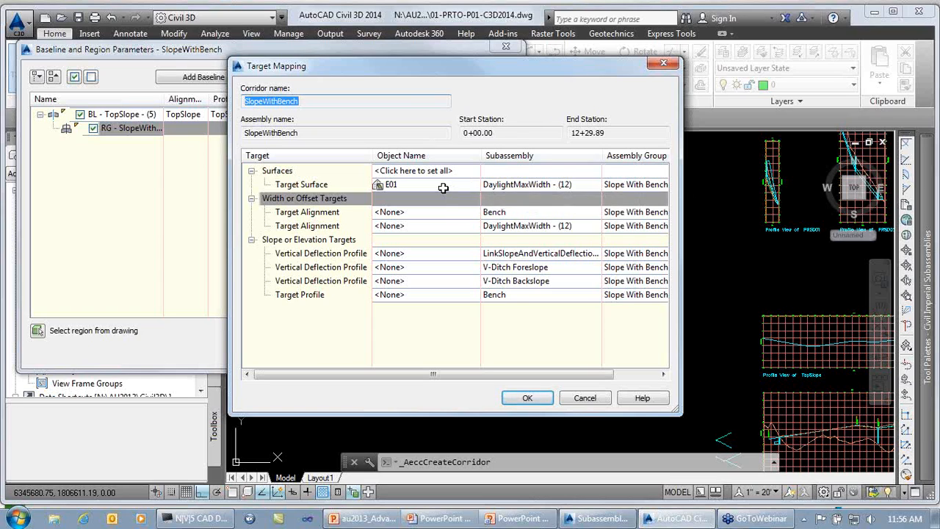
click(522, 254)
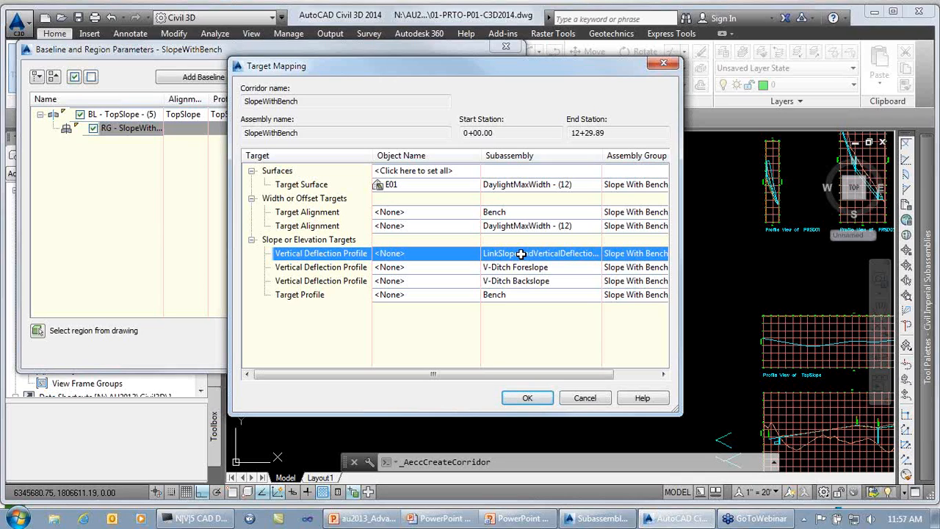
click(455, 253)
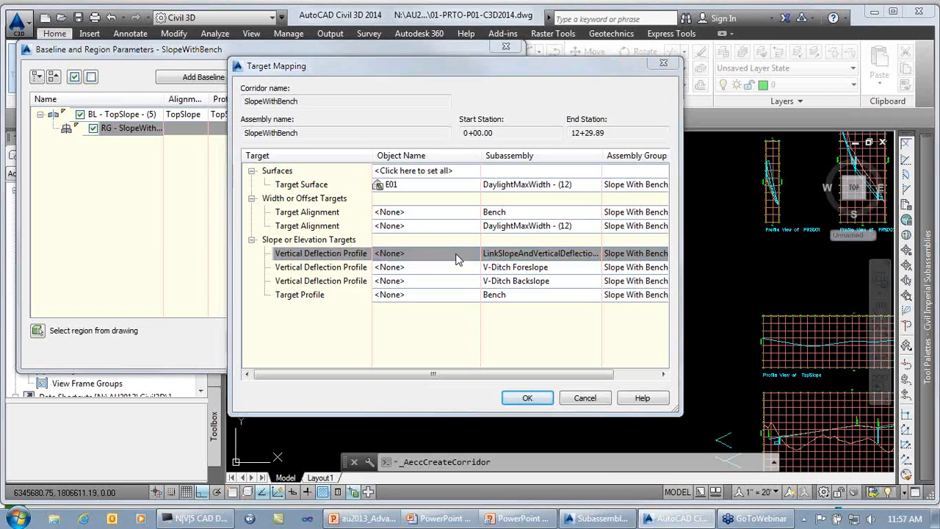
click(459, 138)
click(401, 149)
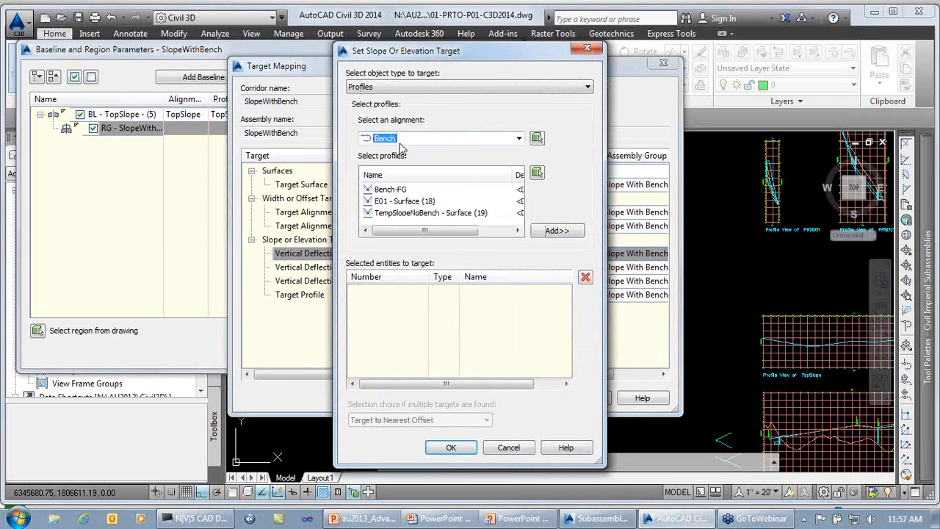
click(387, 190)
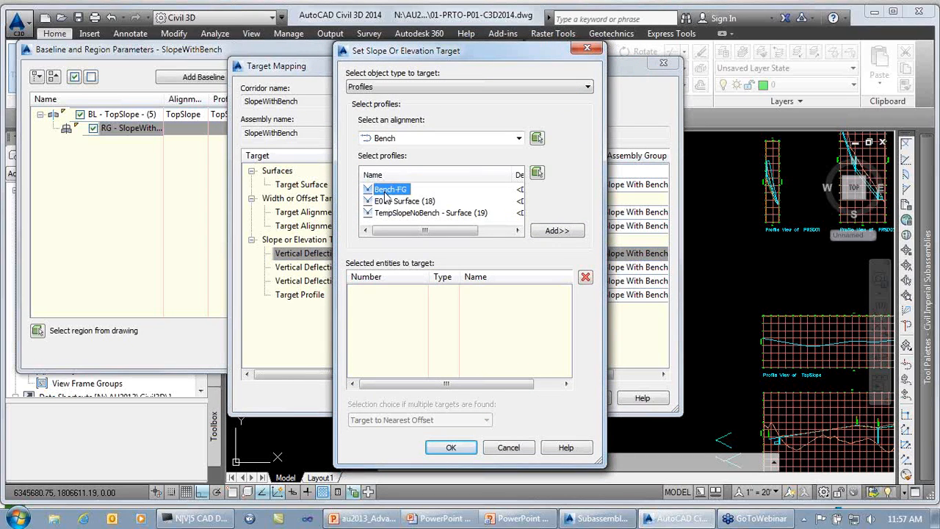
click(566, 233)
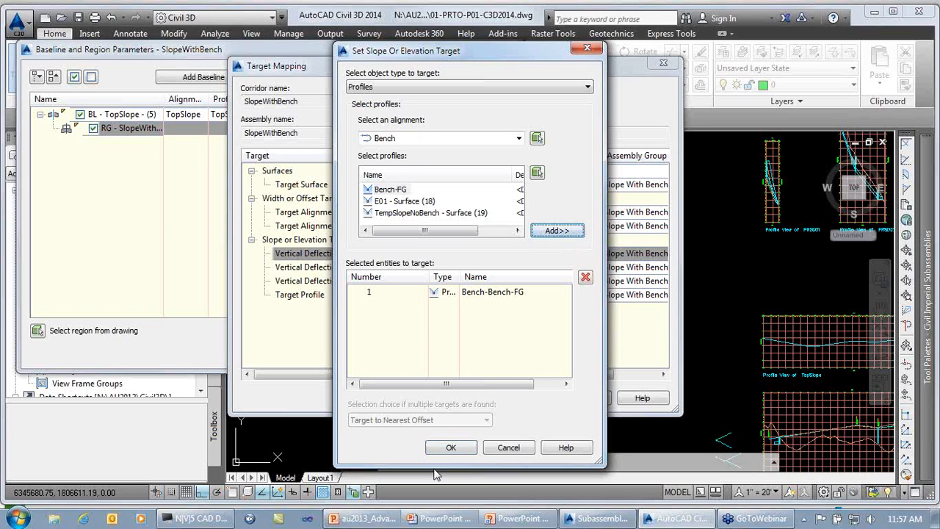
click(450, 448)
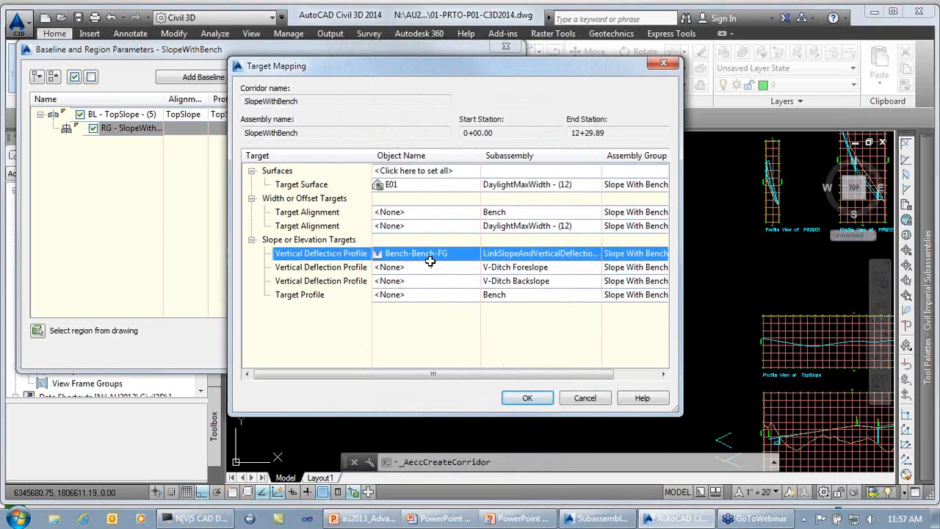
click(529, 398)
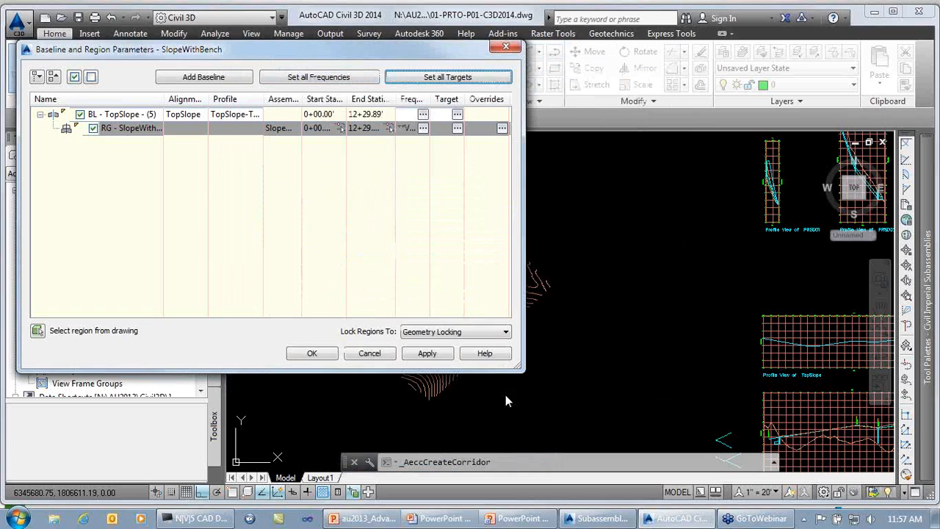
- Accept the baseline and region parameters, rebuild the SlopeWithBench corridor, and dismiss the event list
click(312, 352)
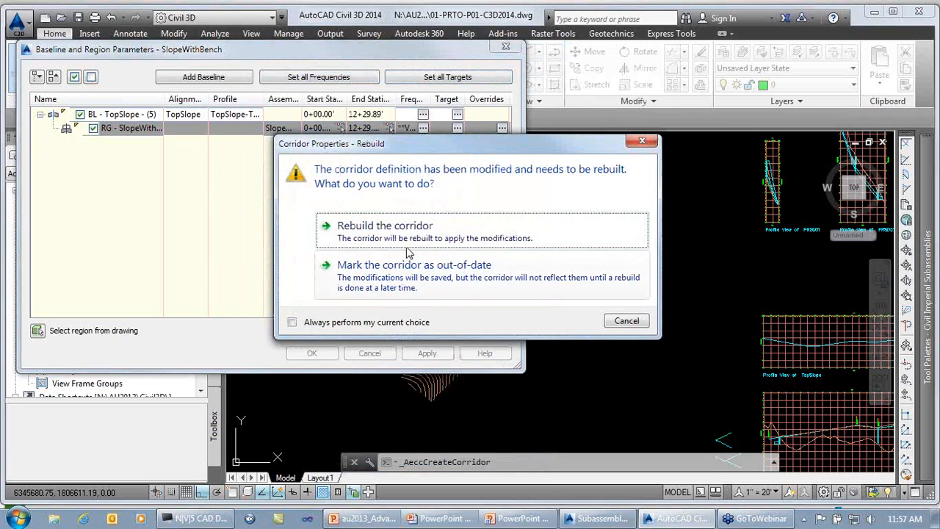
click(417, 238)
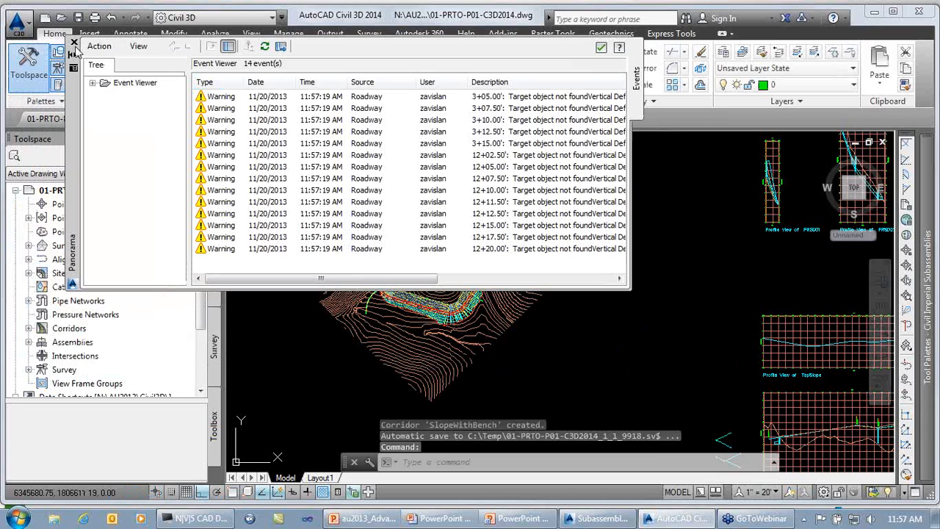
click(73, 46)
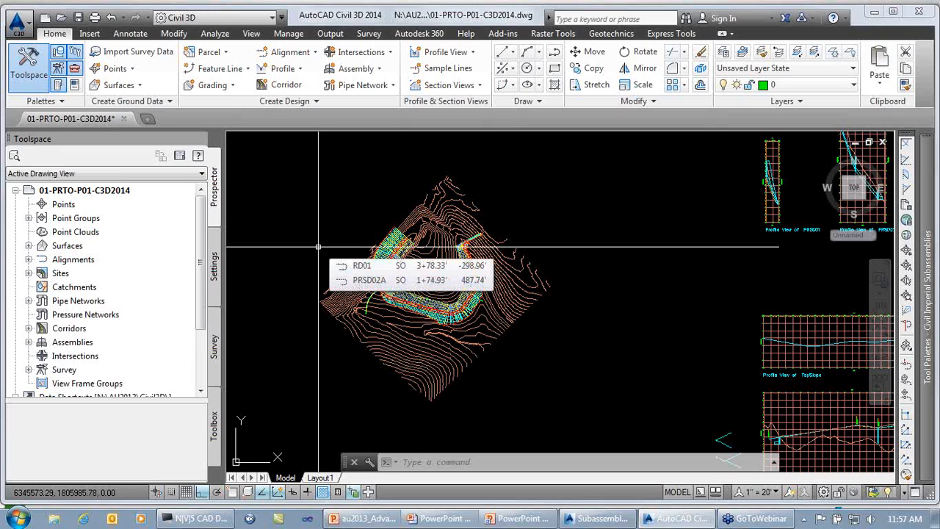
- Stretch the start of the SlopeWithBench corridor region along TopSlope, picking a point near the Bench alignment's beginning, and dismiss the event list
scroll(404, 231, up, 5)
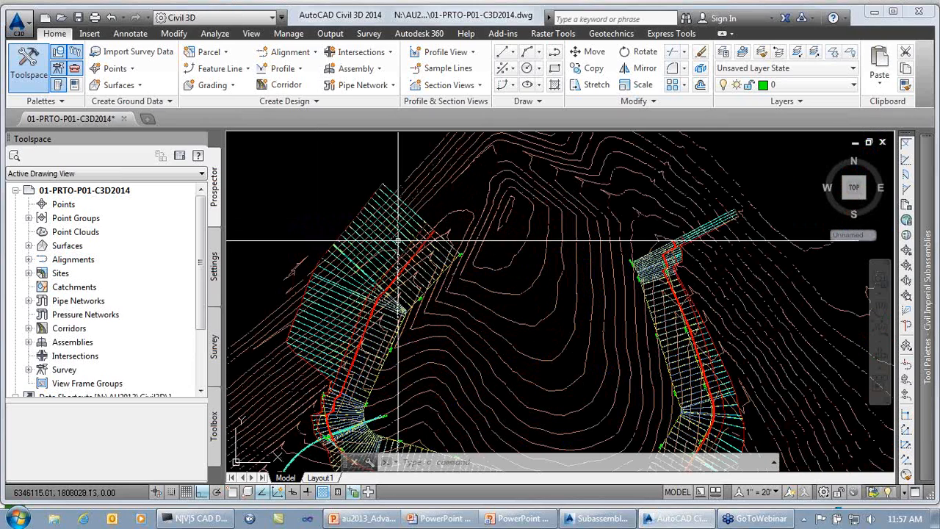
click(412, 230)
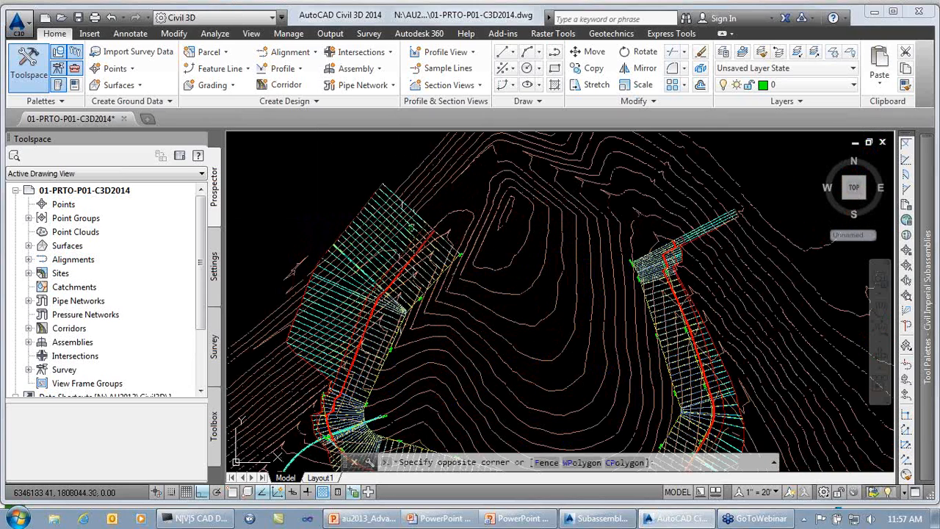
click(403, 240)
click(459, 253)
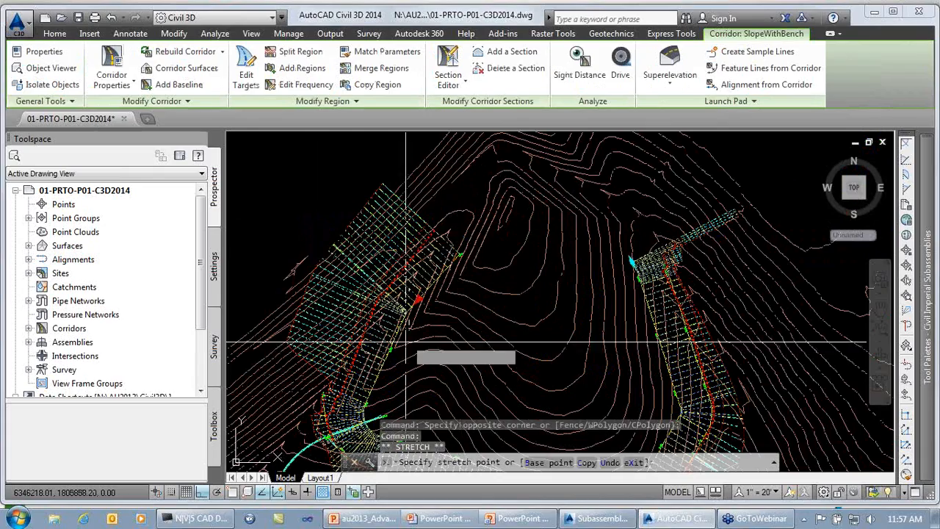
middle_drag(409, 339, 439, 250)
scroll(379, 332, up, 6)
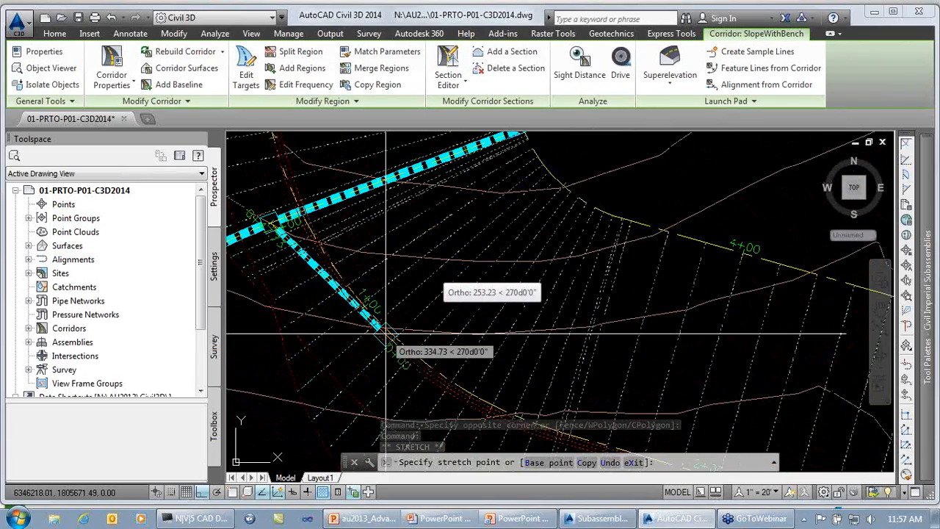
click(386, 334)
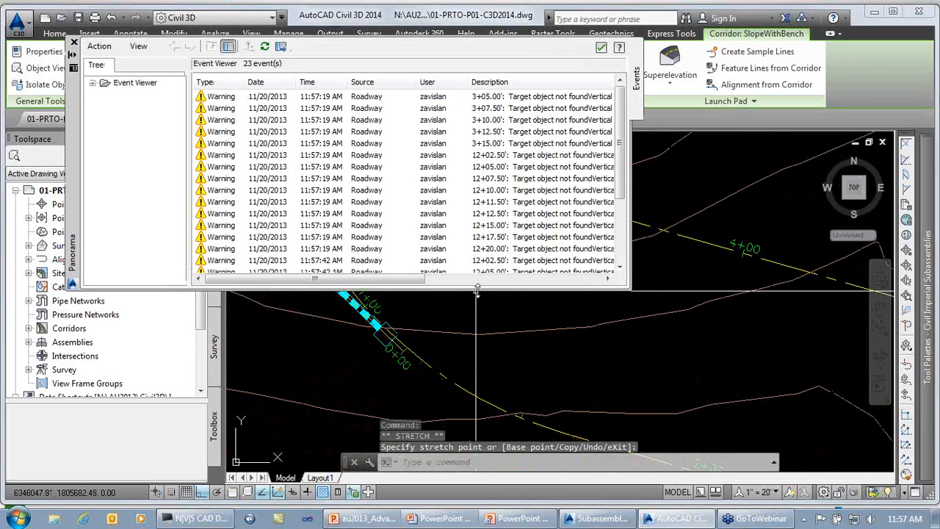
click(73, 42)
- Stretch the start of the SlopeWithBench region farther back along TopSlope to about station 3+43 near the Bench alignment's beginning, and dismiss the event list
scroll(544, 281, down, 3)
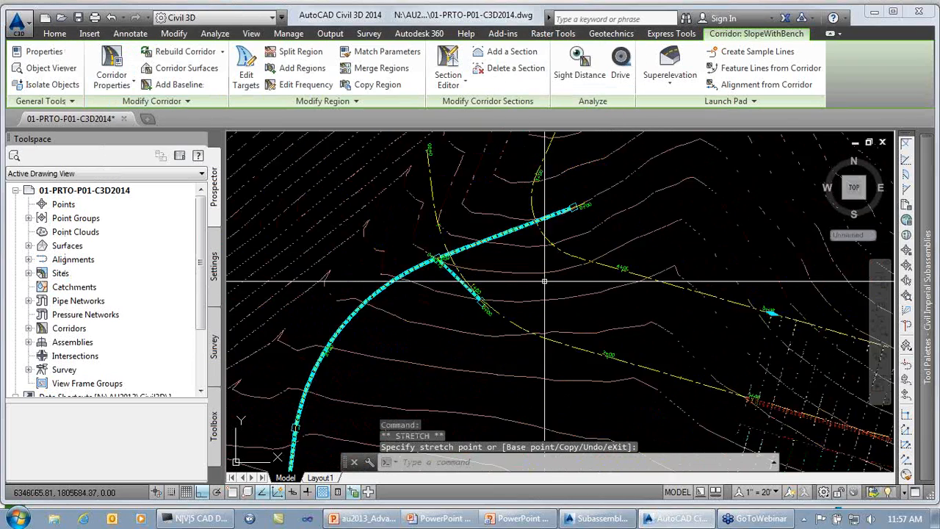
scroll(544, 281, down, 1)
click(611, 279)
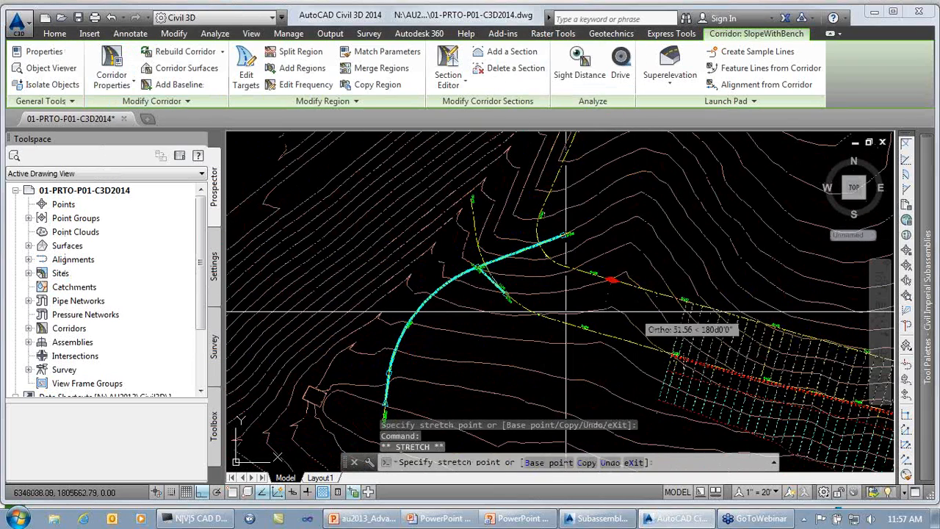
click(499, 303)
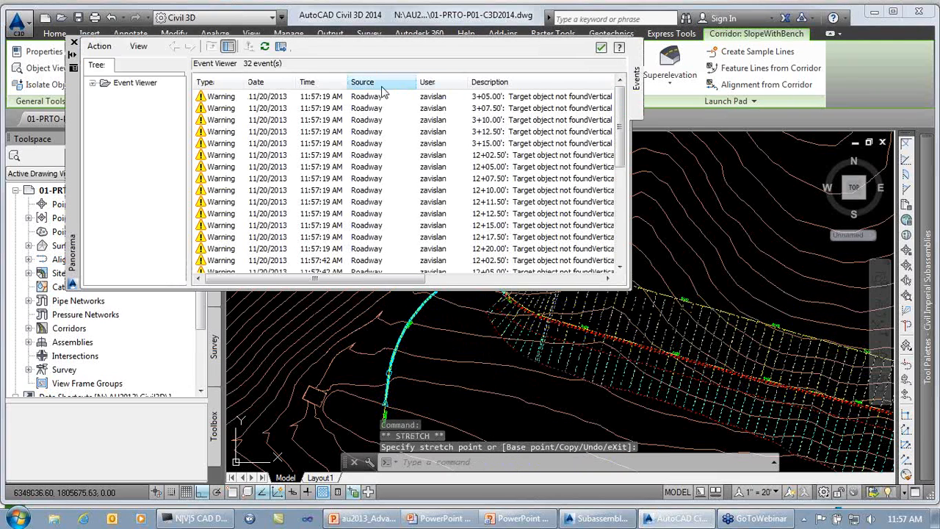
click(601, 50)
- Stretch the far end of the SlopeWithBench region back along TopSlope to about station 10+75
mouse_move(639, 242)
middle_down()
mouse_move(358, 262)
mouse_move(561, 299)
mouse_move(466, 442)
middle_up()
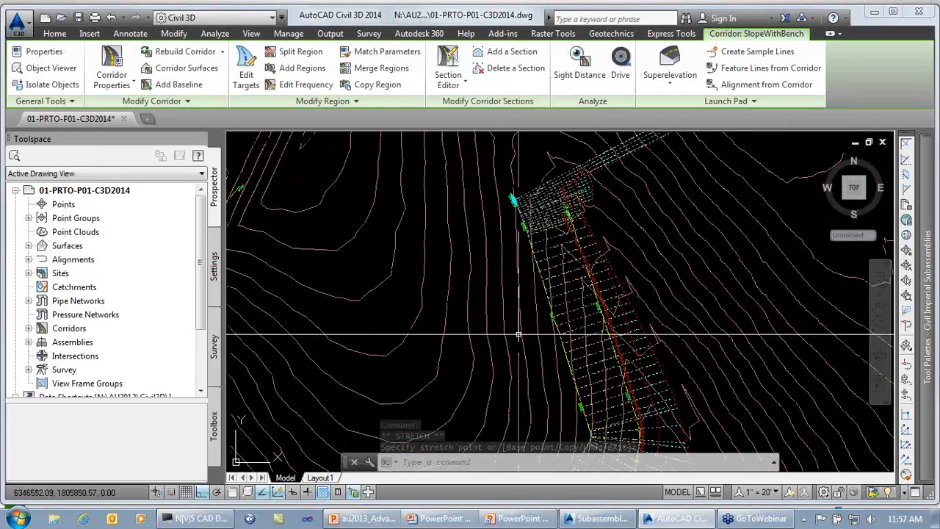
click(513, 200)
middle_drag(531, 326, 531, 289)
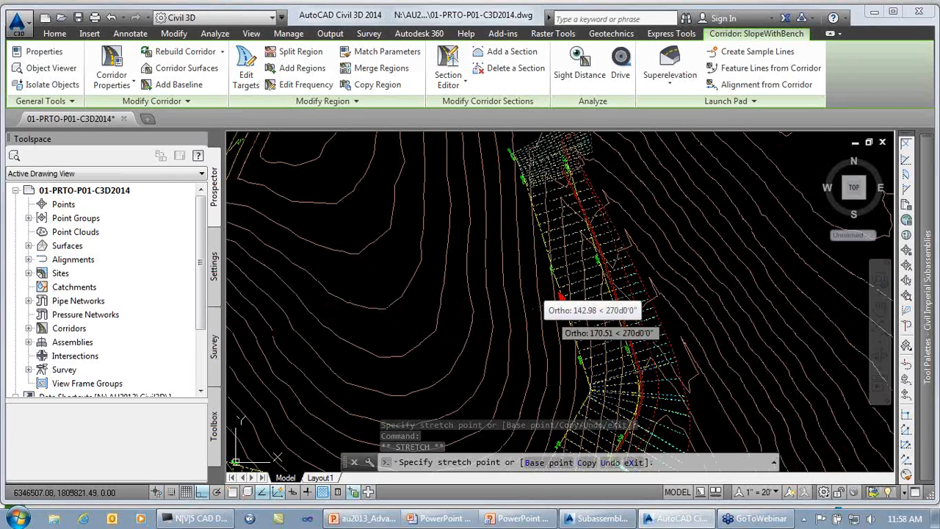
click(550, 314)
scroll(550, 314, down, 5)
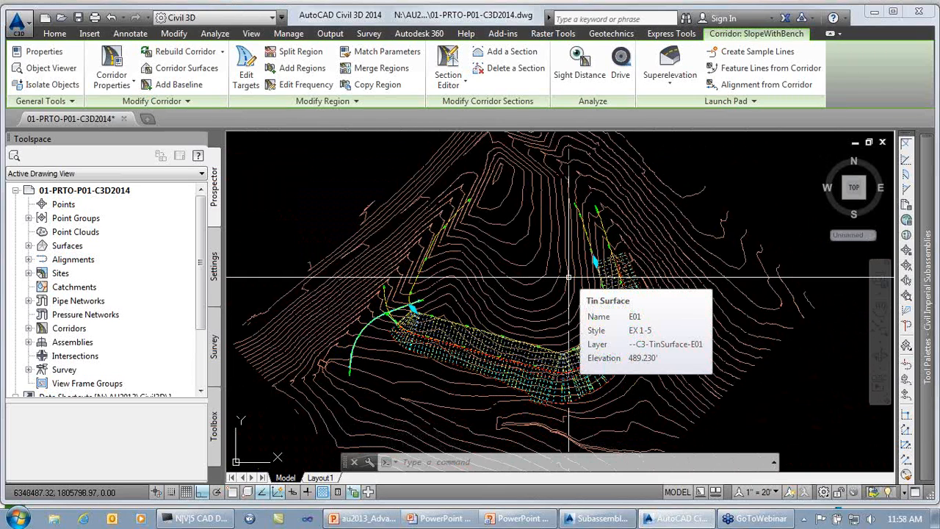
- Add a corridor region on TopSlope between the end of the bench region at station 10+74.68 and station 12+25.01
right_click(514, 228)
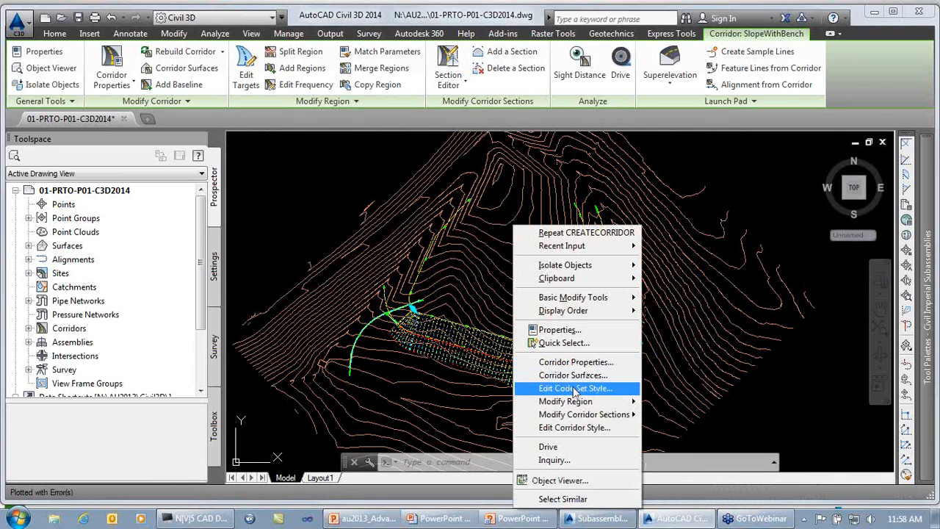
mouse_move(588, 406)
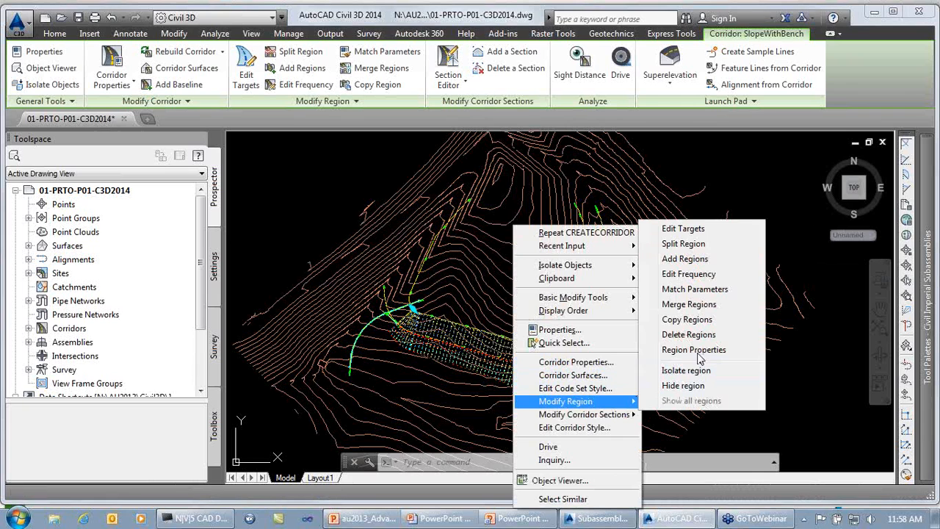
click(685, 258)
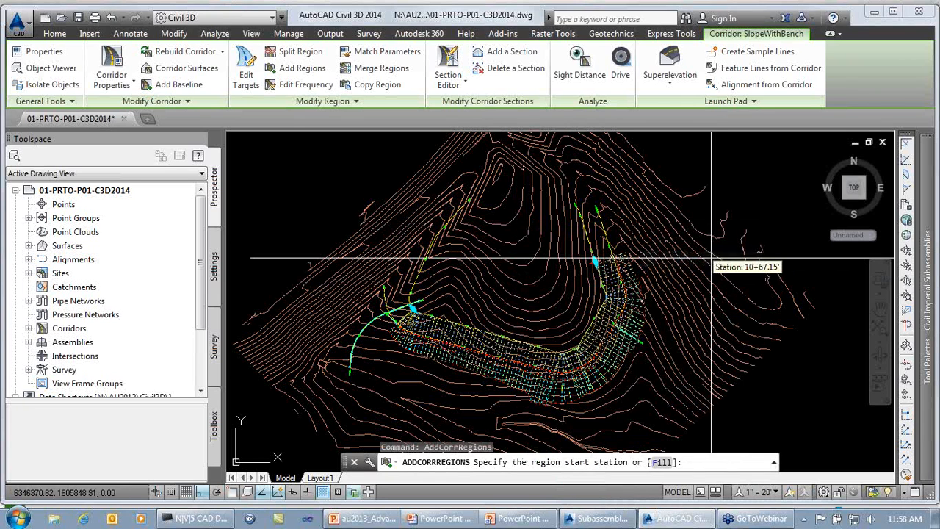
click(593, 220)
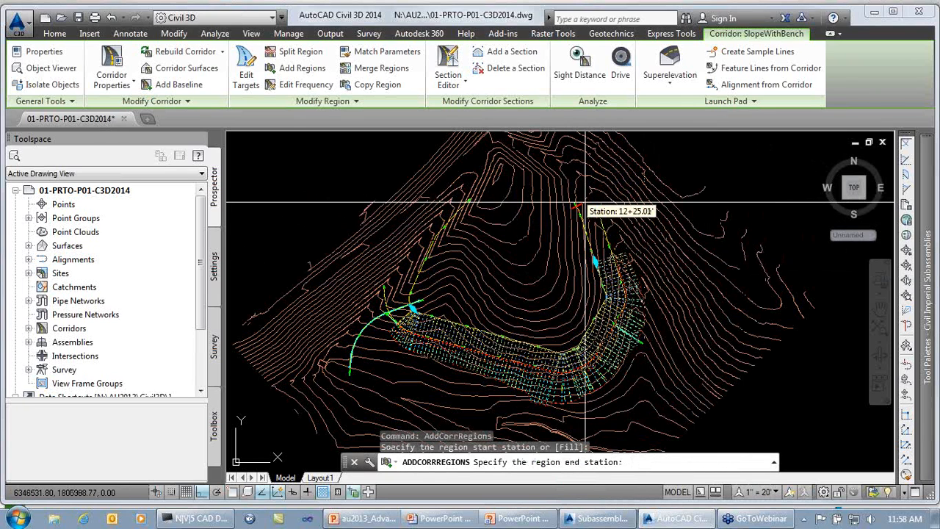
scroll(602, 258, up, 2)
click(601, 256)
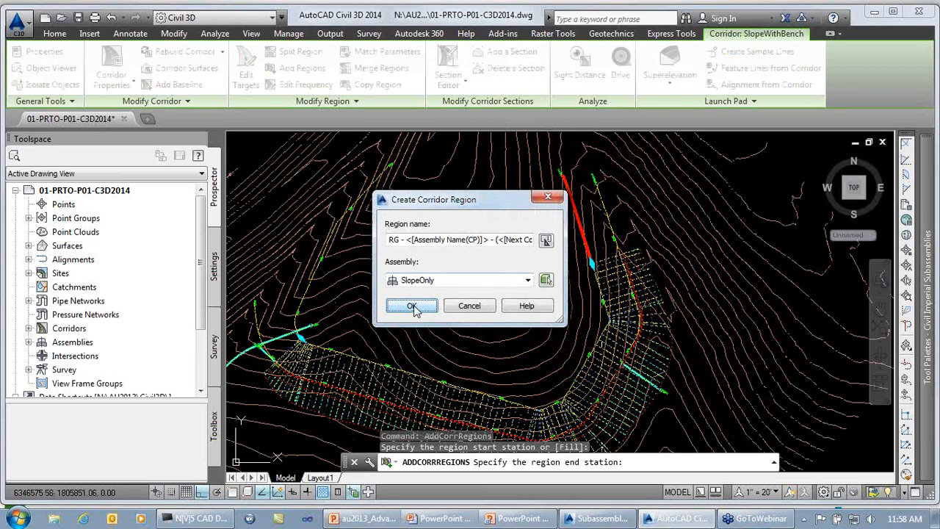
- Accept the SlopeOnly assembly for the new region and set its target surface to E01
click(411, 306)
click(373, 184)
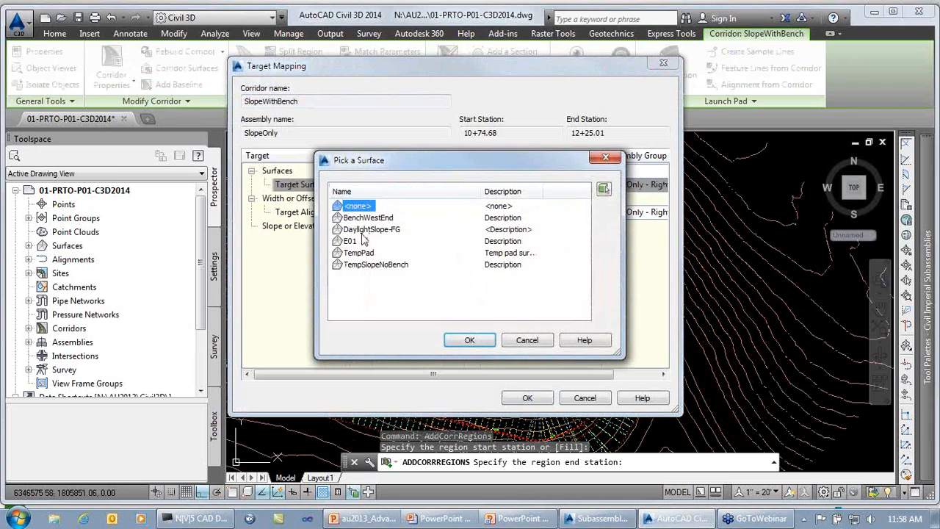
click(469, 340)
click(526, 398)
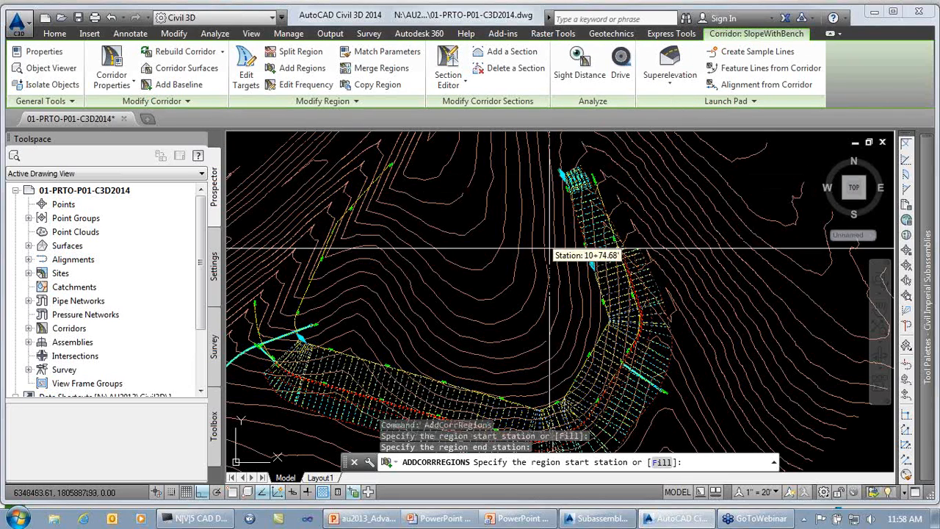
- Add another SlopeOnly region from station 2+41.04 to 3+43.11 before the bench region, targeting surface E01, and end the region command
scroll(418, 314, up, 2)
scroll(356, 328, down, 2)
middle_drag(359, 327, 580, 316)
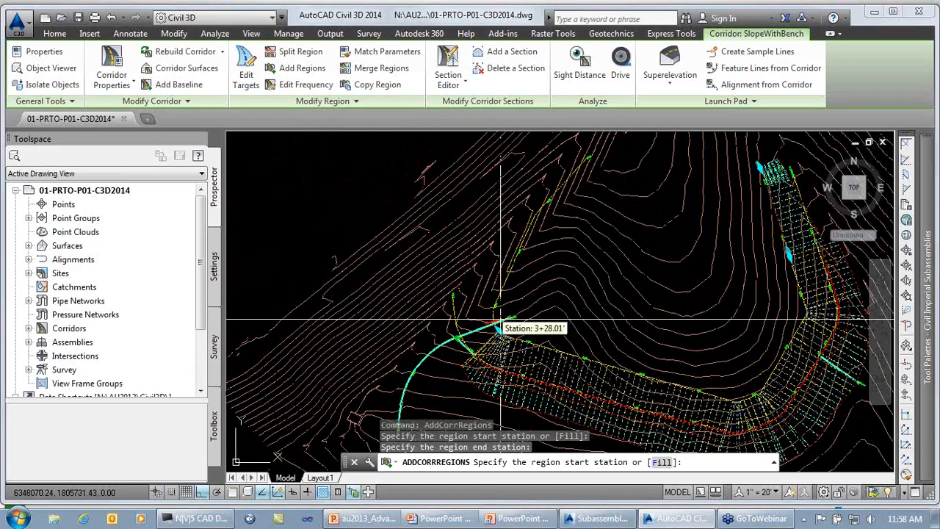
click(509, 273)
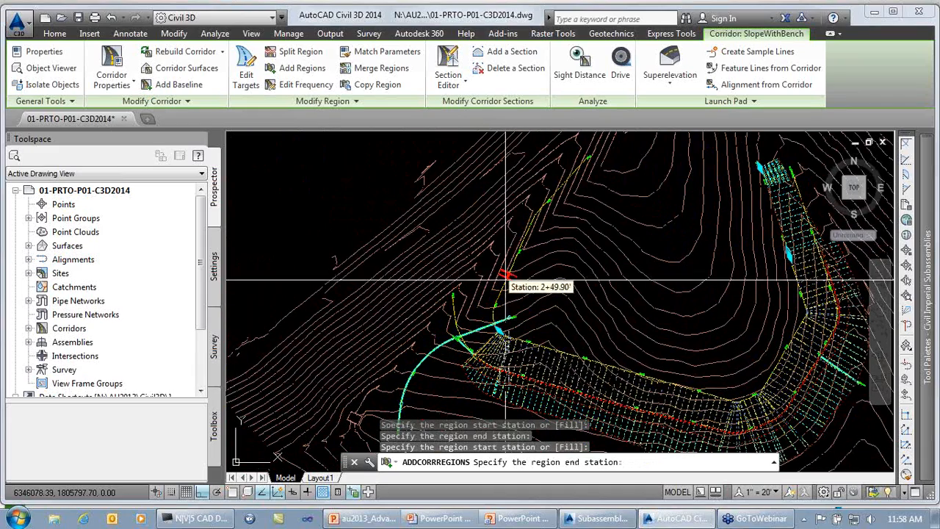
click(486, 340)
click(412, 306)
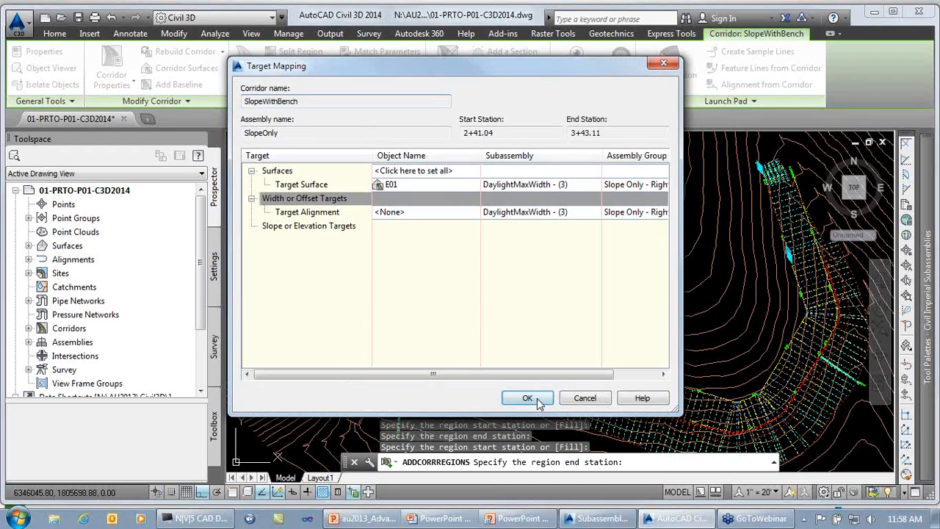
click(528, 399)
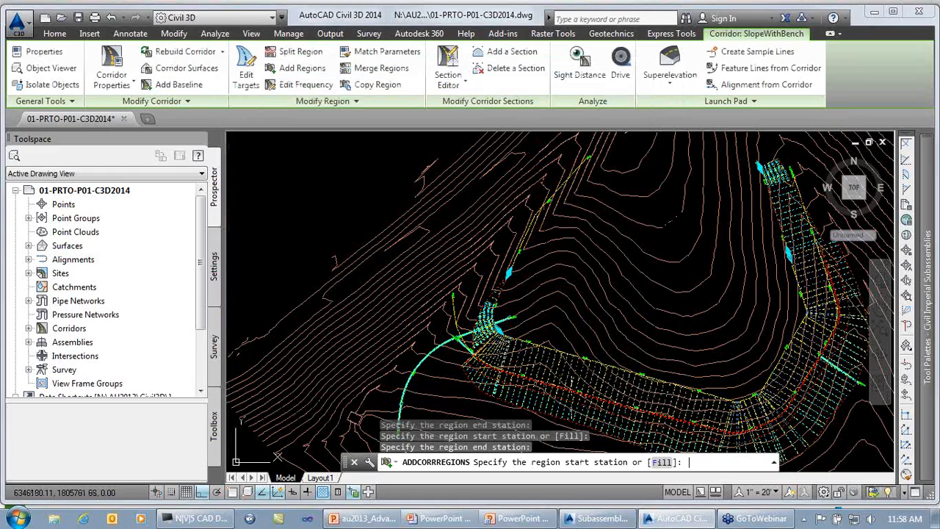
key(Escape)
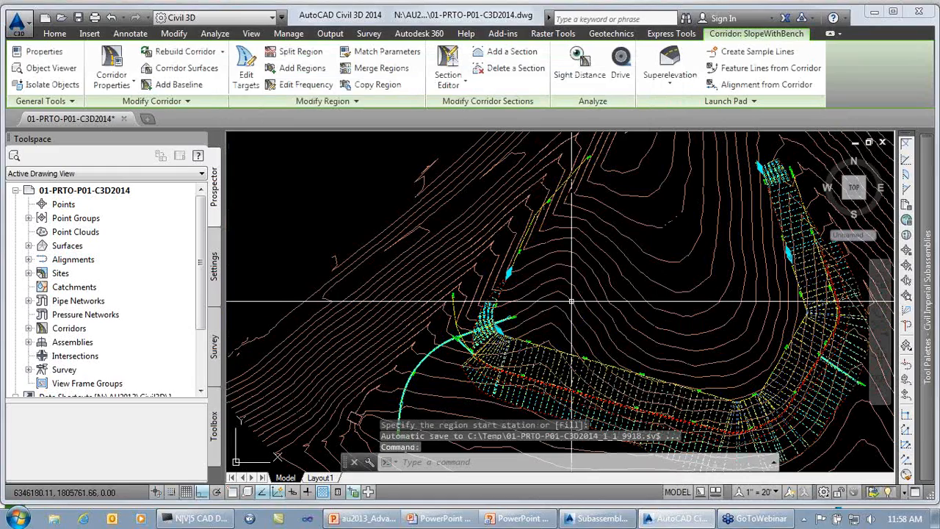
key(Escape)
- Select the corridor and stretch the start of its last SlopeOnly region along TopSlope to a point beyond station 11+00
scroll(673, 214, up, 5)
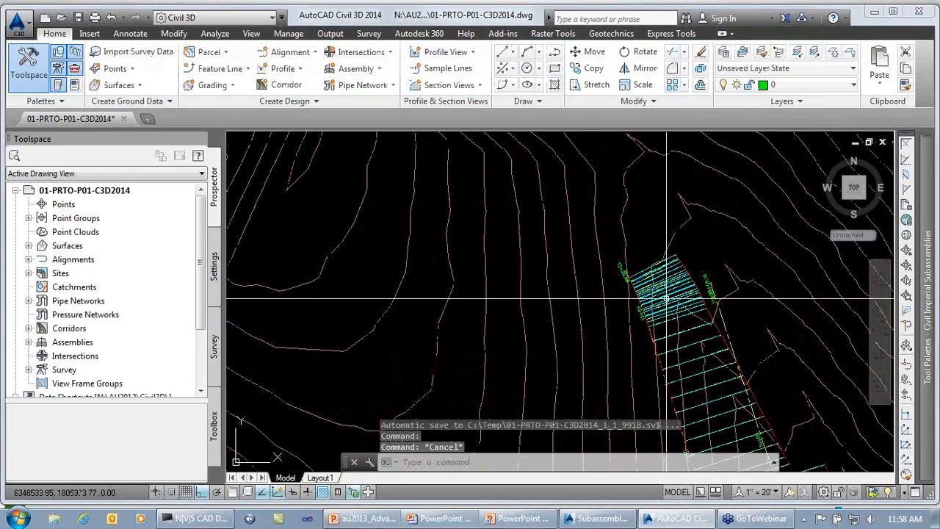
middle_drag(663, 290, 608, 215)
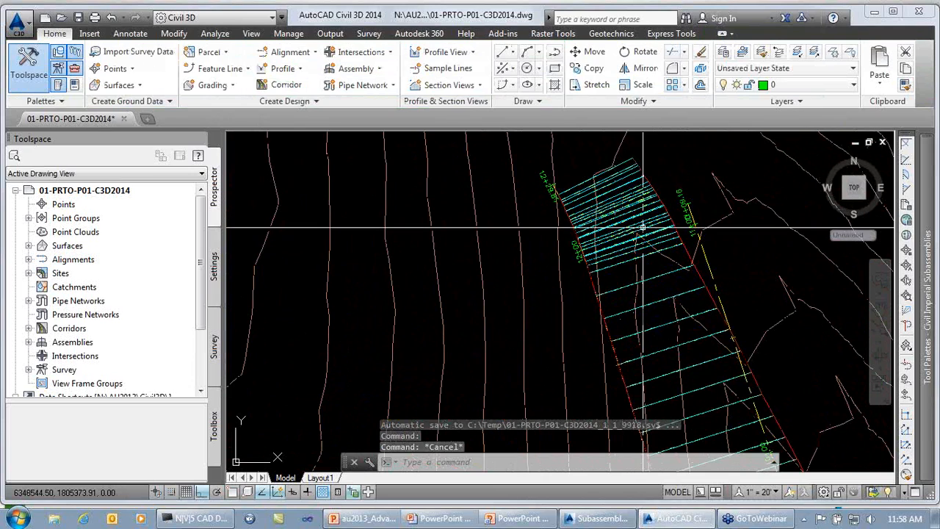
click(642, 303)
scroll(640, 298, down, 2)
middle_drag(635, 325, 602, 271)
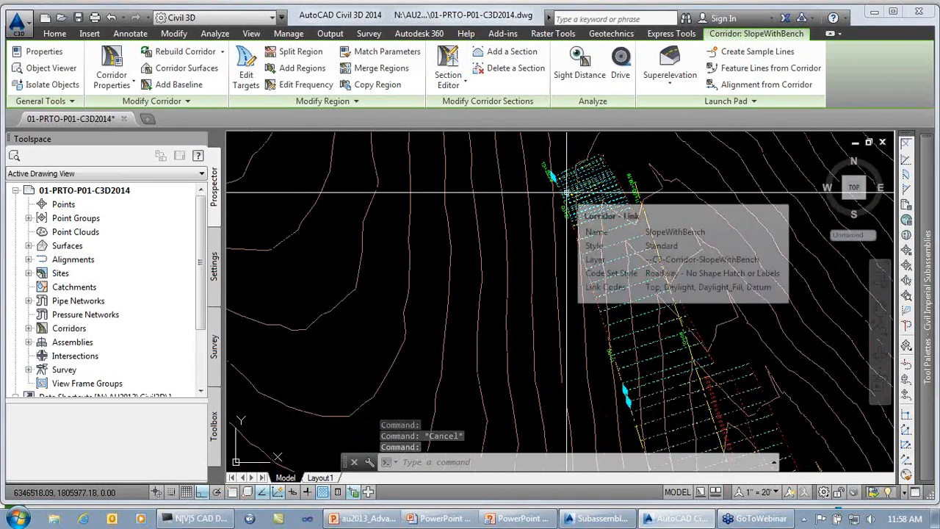
scroll(566, 192, down, 2)
scroll(643, 327, up, 3)
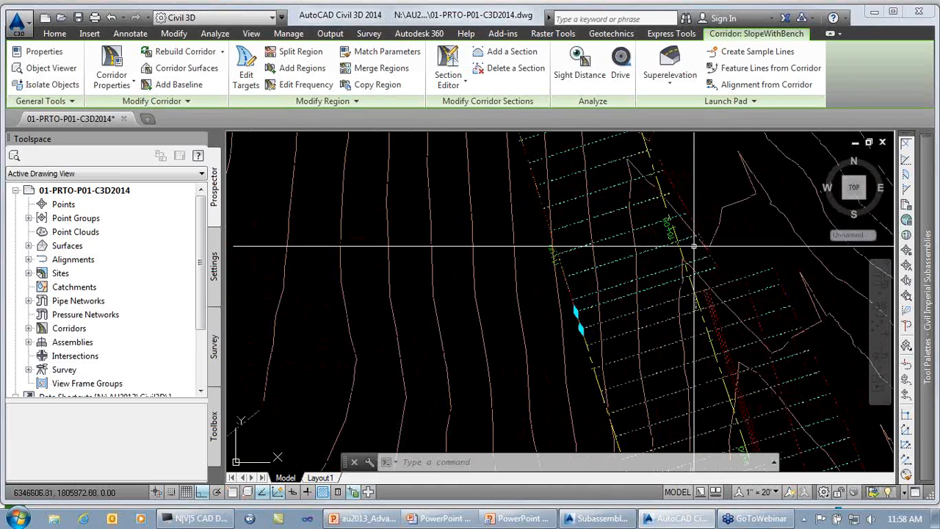
click(577, 313)
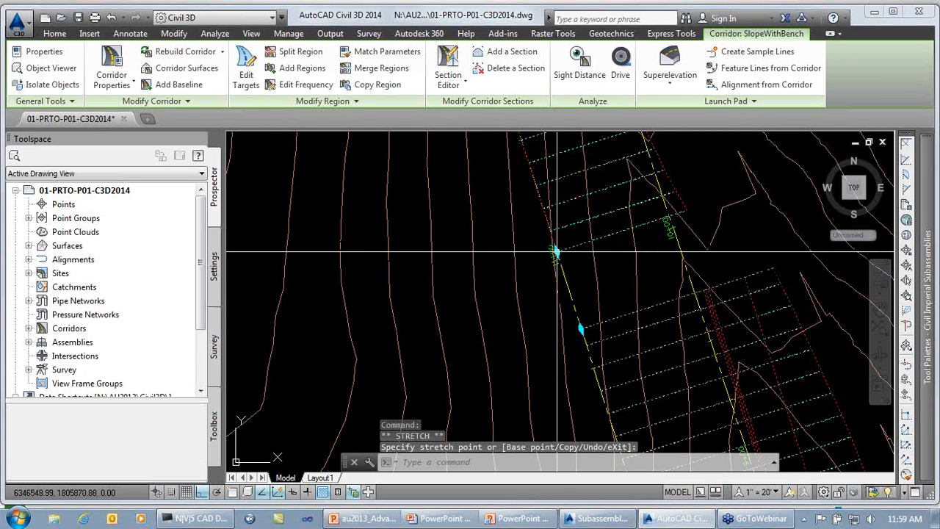
click(537, 189)
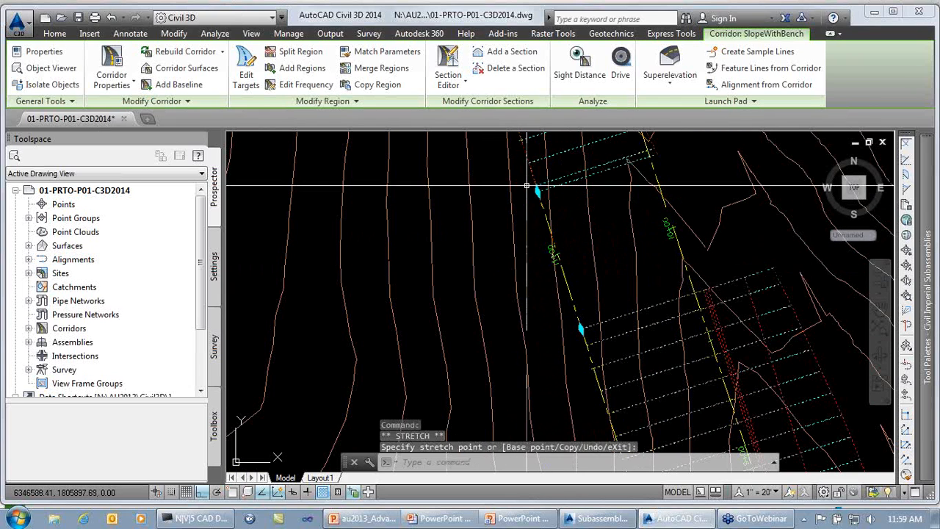
- Stretch the end of the bench region along TopSlope past station 11+00, close to the start of the last SlopeOnly region
click(579, 331)
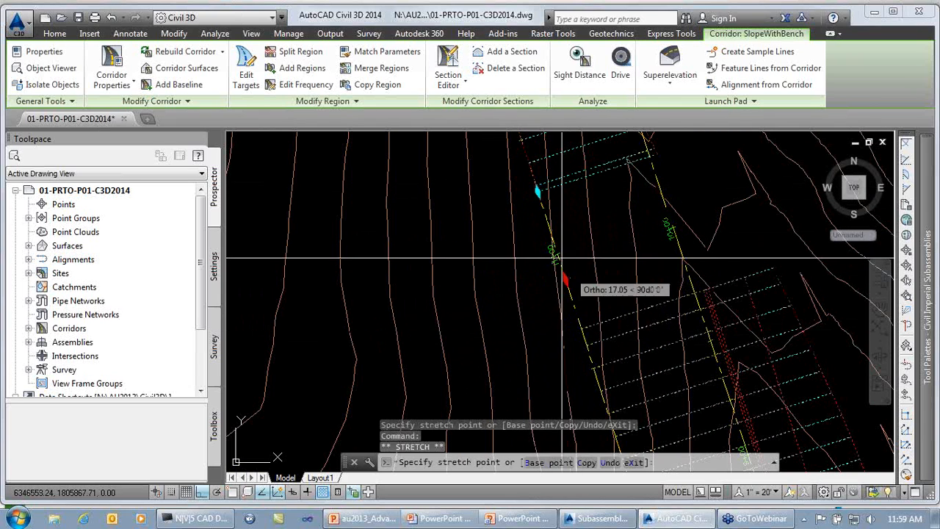
click(541, 206)
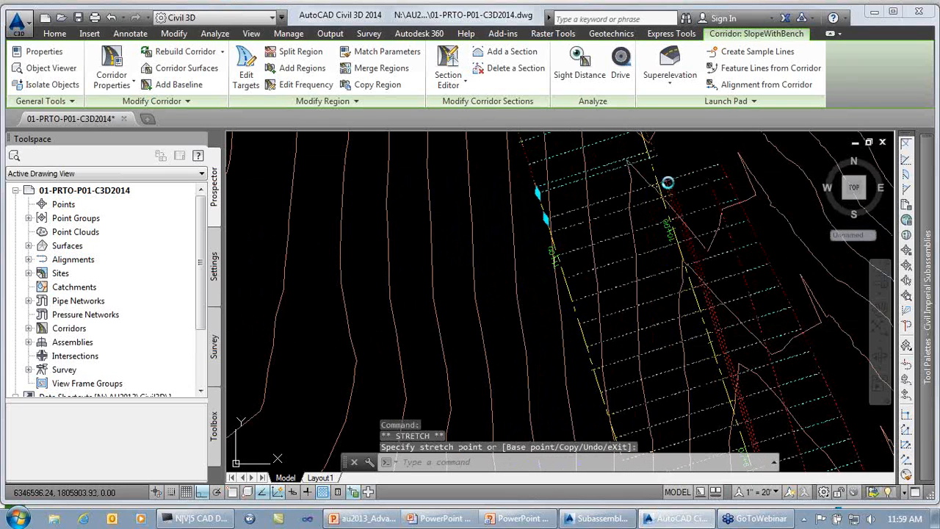
middle_drag(667, 185, 662, 236)
scroll(659, 231, up, 3)
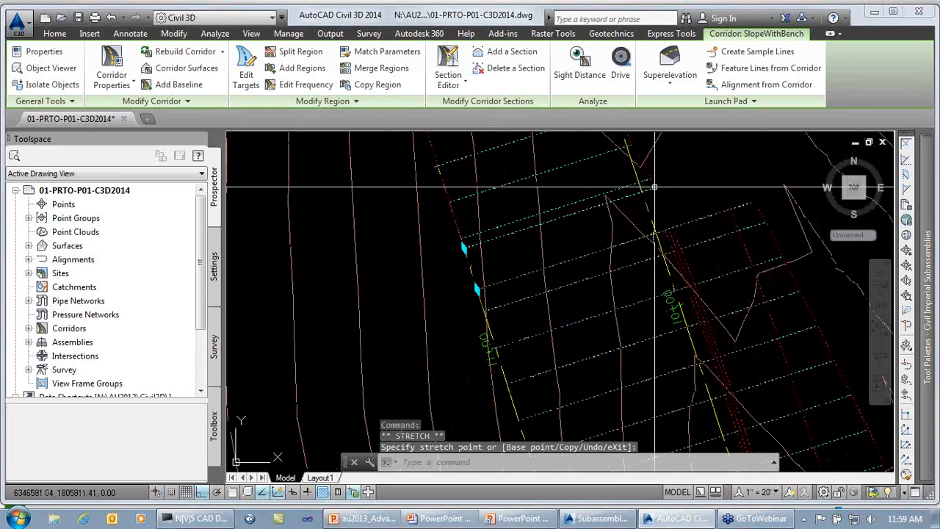
click(662, 232)
click(473, 277)
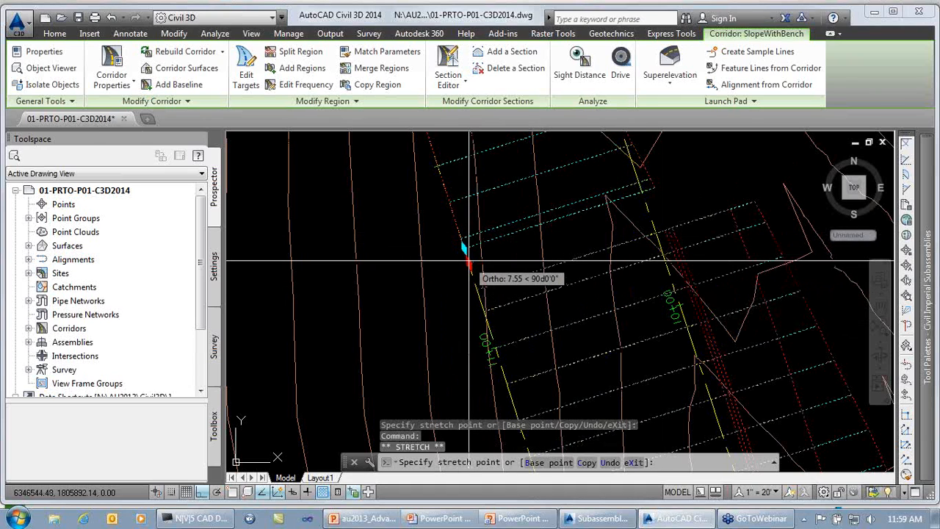
click(470, 260)
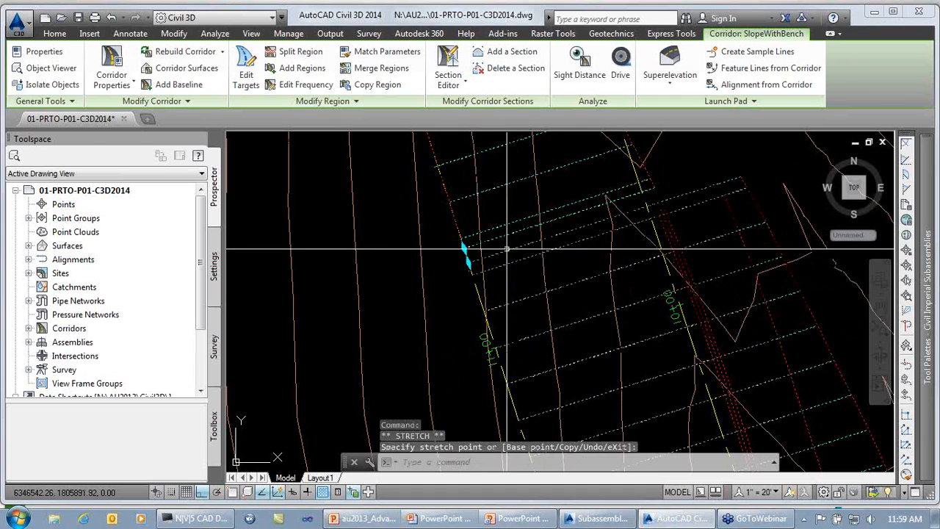
- Stretch the start of the last SlopeOnly region farther along TopSlope, away from the end of the bench region
click(465, 248)
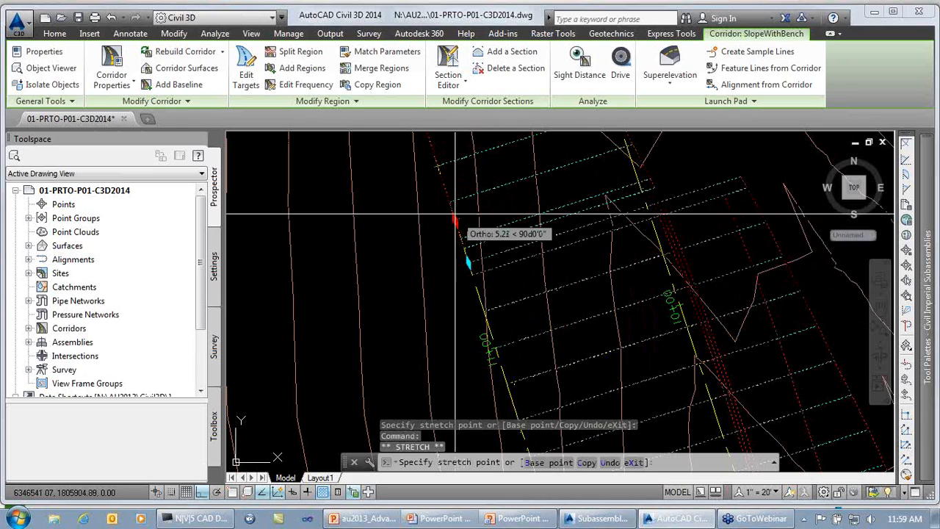
click(450, 205)
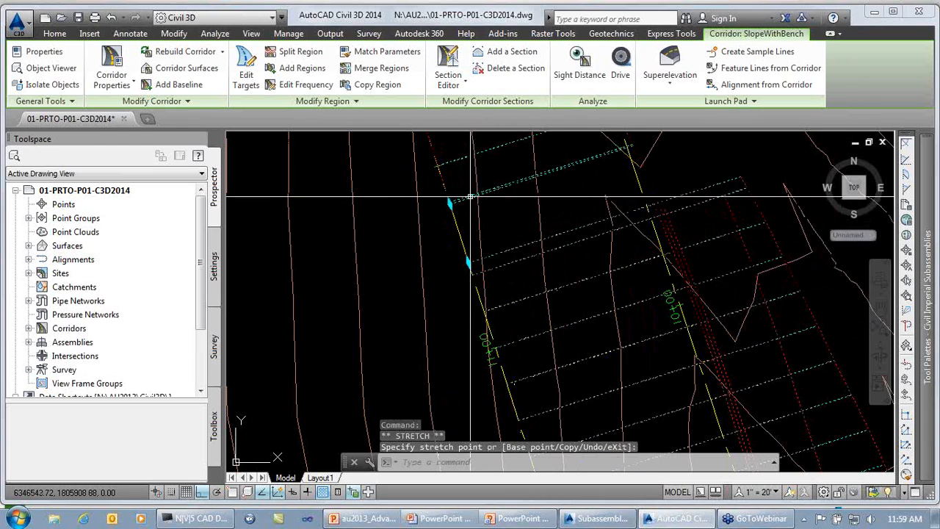
click(449, 204)
click(444, 185)
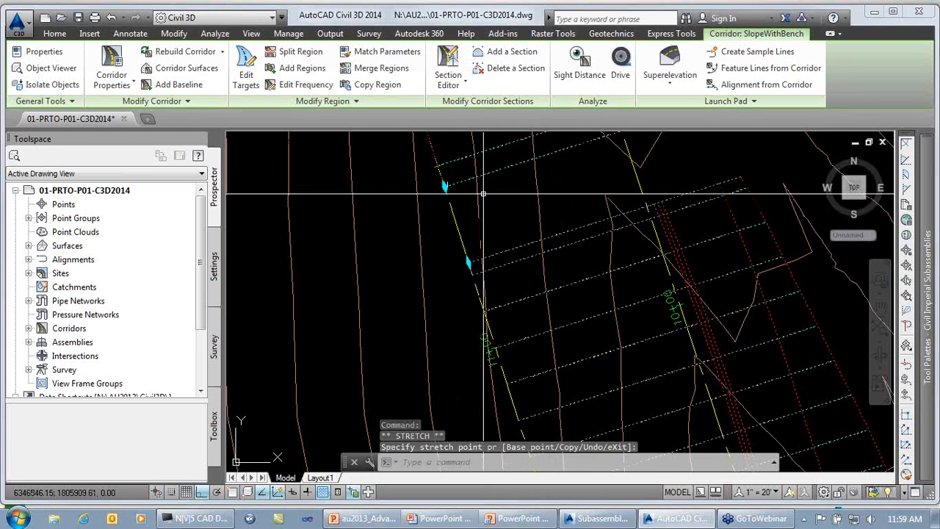
- Stretch the end of the bench region farther along TopSlope to just short of the last SlopeOnly region's start
click(469, 262)
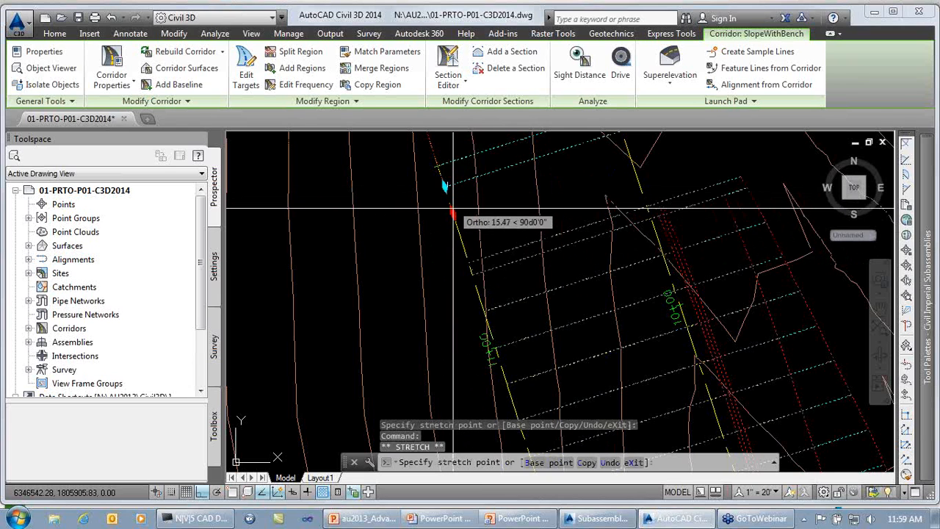
middle_drag(550, 193, 564, 285)
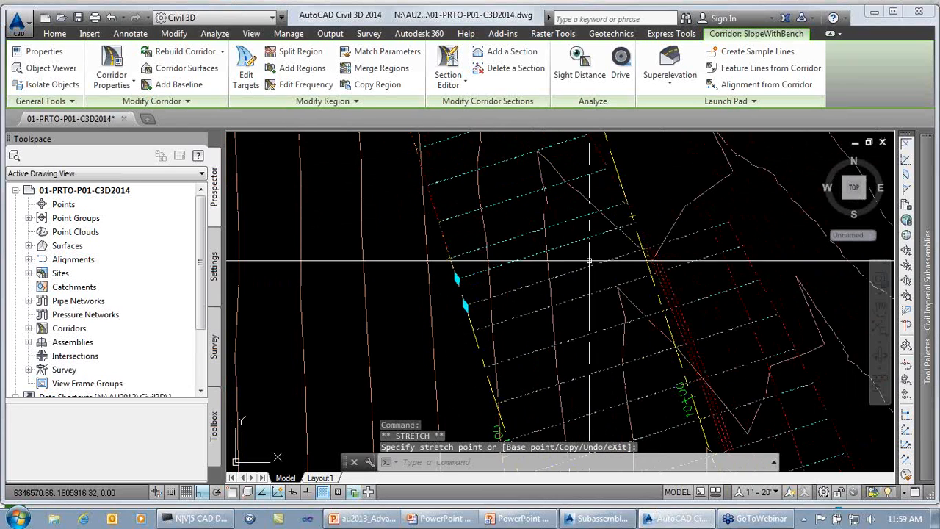
scroll(598, 259, down, 2)
scroll(598, 259, down, 2)
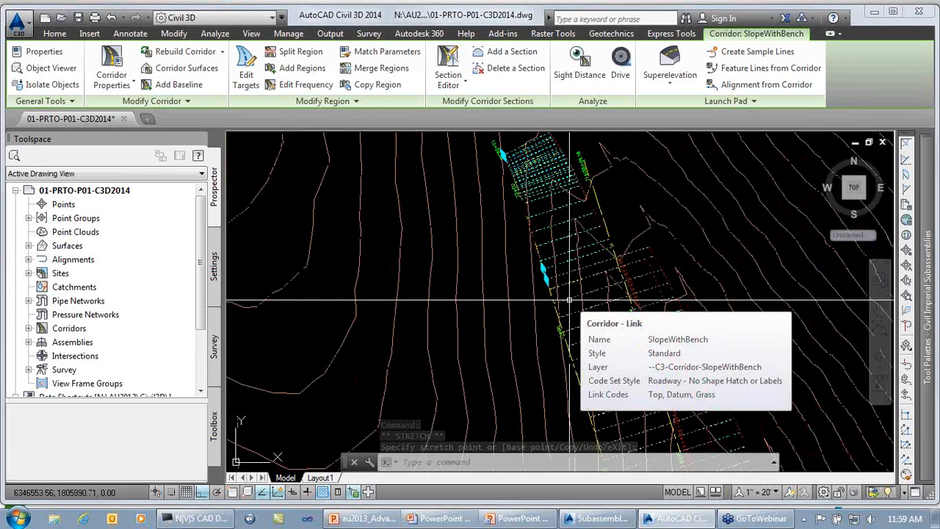
- Select the Bench alignment and, with ortho off, stretch its tangent before station 5+00 slightly onto the corridor's adjacent bench line
key(Escape)
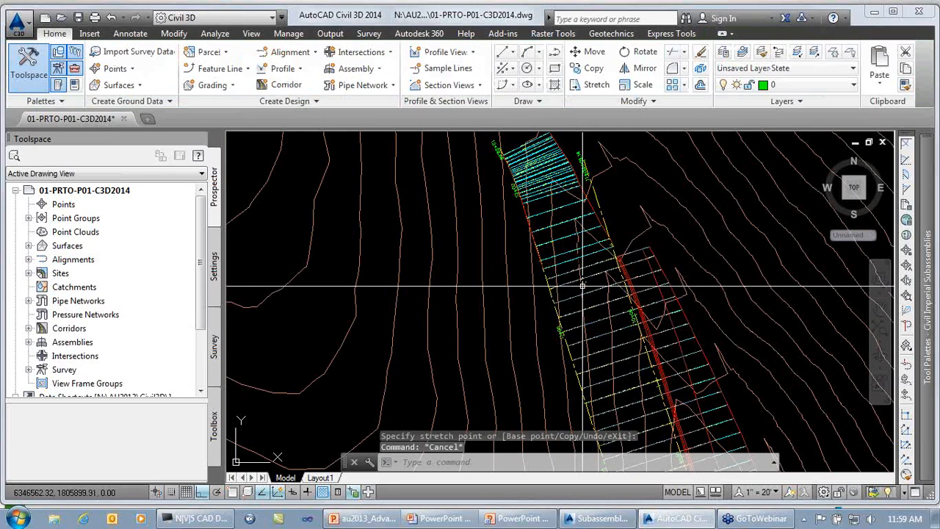
scroll(517, 317, up, 2)
middle_drag(516, 318, 518, 192)
middle_drag(444, 421, 457, 381)
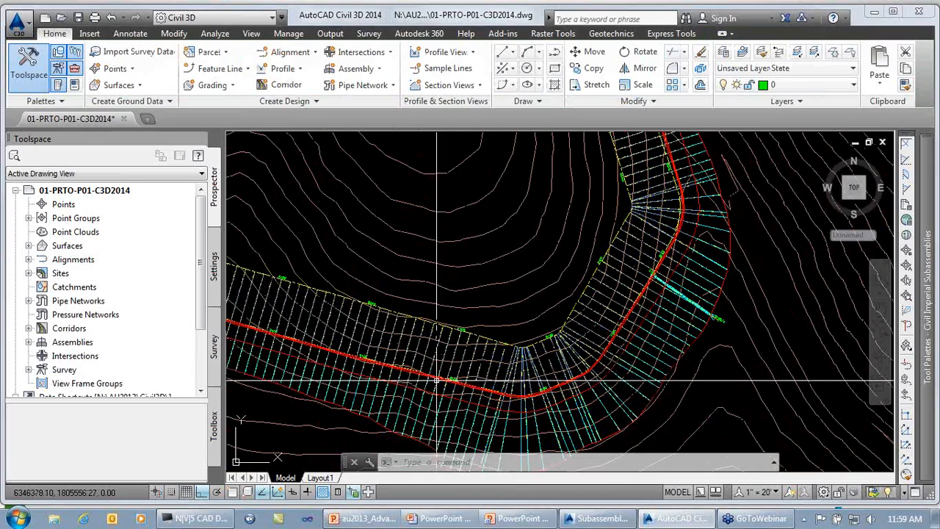
scroll(457, 381, up, 10)
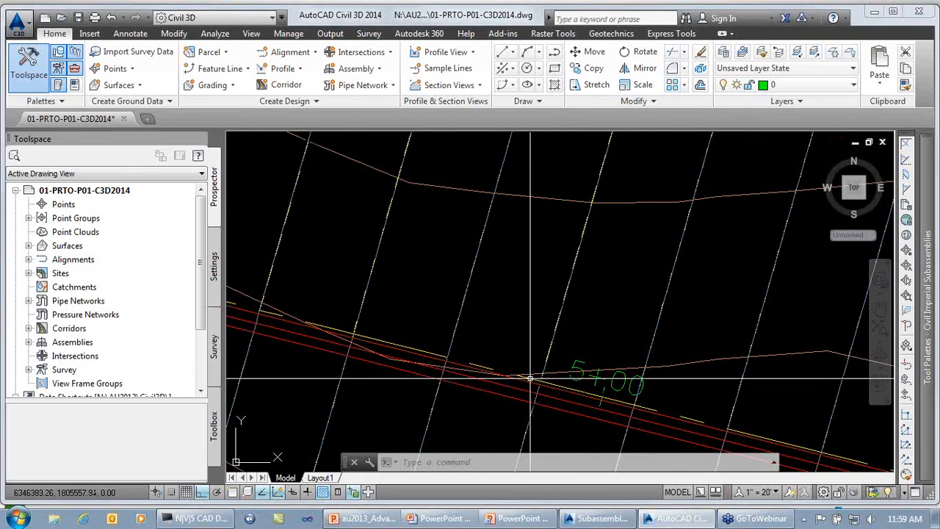
middle_drag(541, 381, 451, 330)
middle_drag(652, 359, 779, 387)
middle_drag(503, 342, 677, 393)
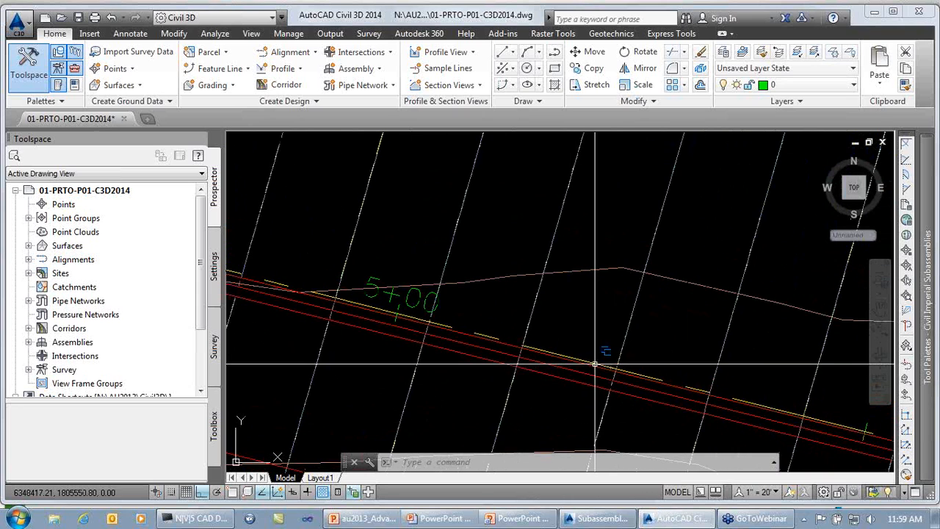
click(596, 362)
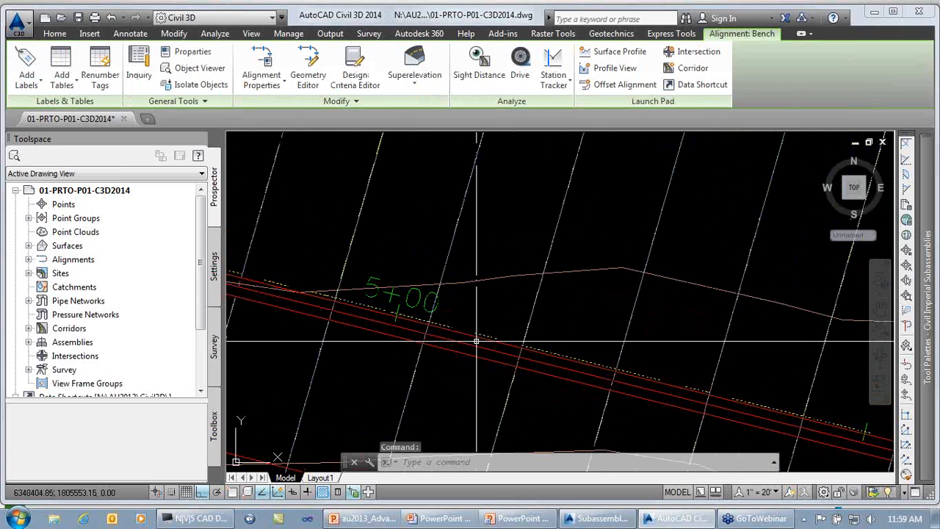
middle_drag(483, 342, 687, 390)
middle_drag(389, 358, 628, 449)
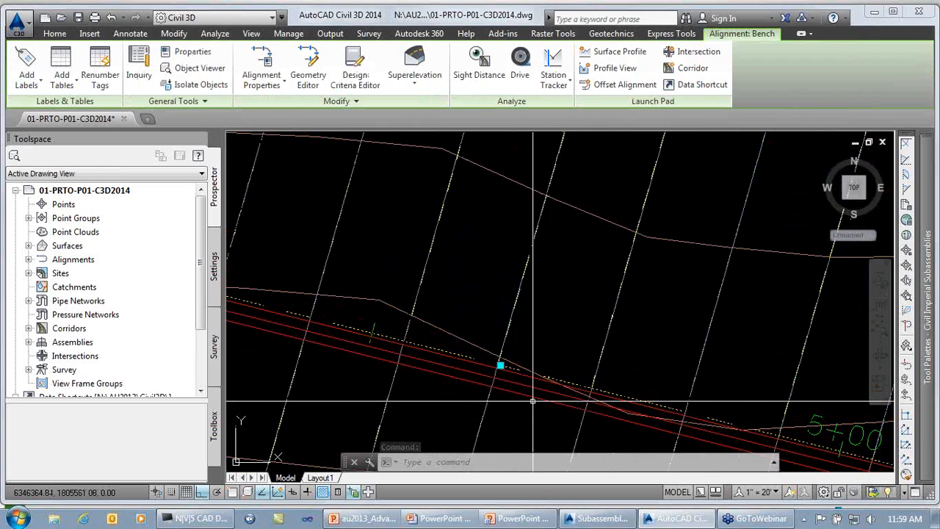
click(499, 365)
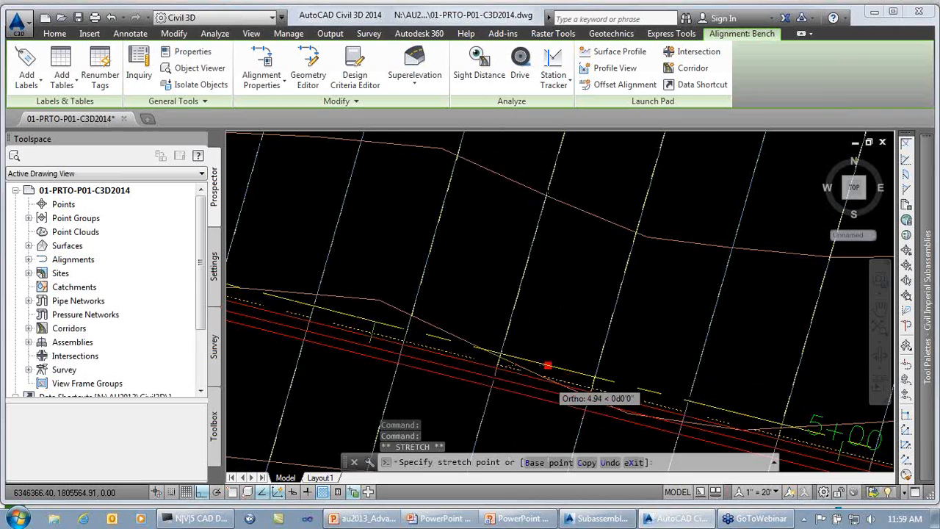
scroll(549, 371, down, 2)
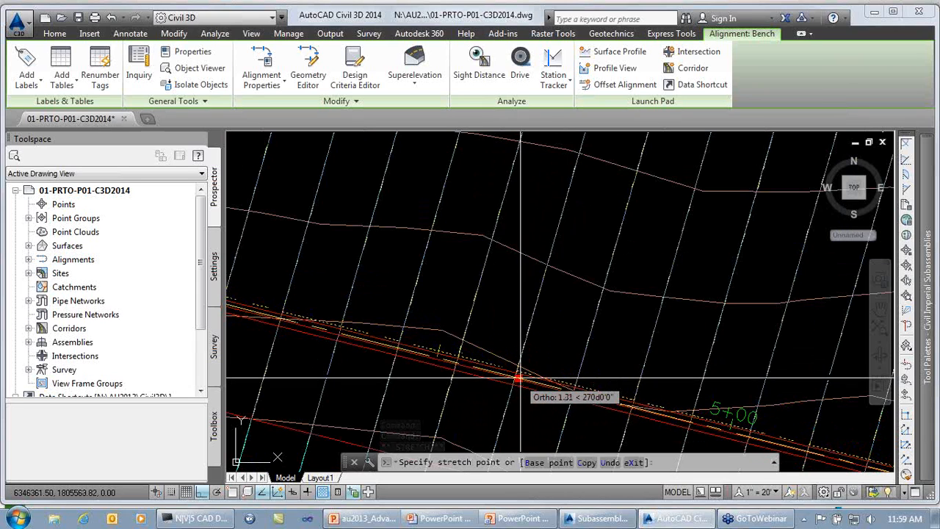
key(F8)
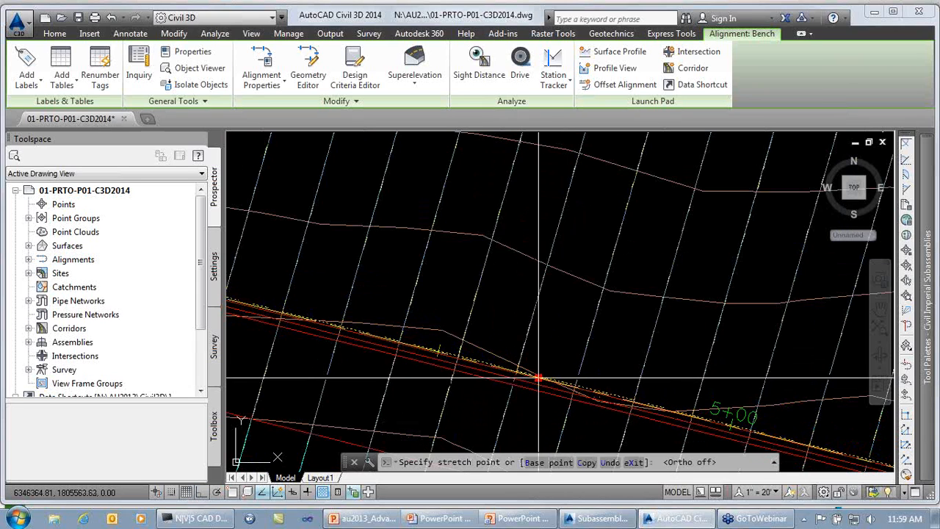
click(535, 376)
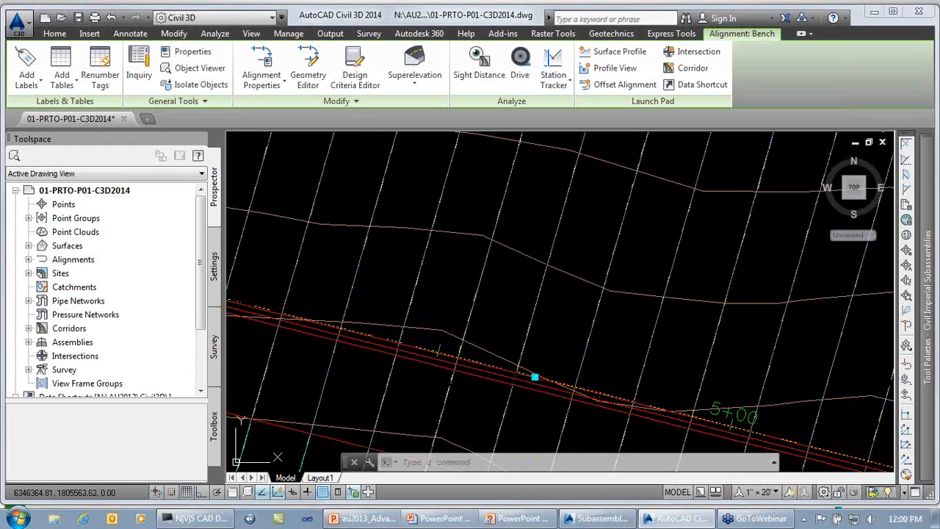
- Stretch the Bench alignment's tangent just past station 6+00 slightly toward the TopSlope side
middle_drag(654, 375, 332, 304)
middle_drag(646, 318, 487, 286)
mouse_move(684, 345)
middle_down()
mouse_move(543, 310)
mouse_move(408, 329)
middle_up()
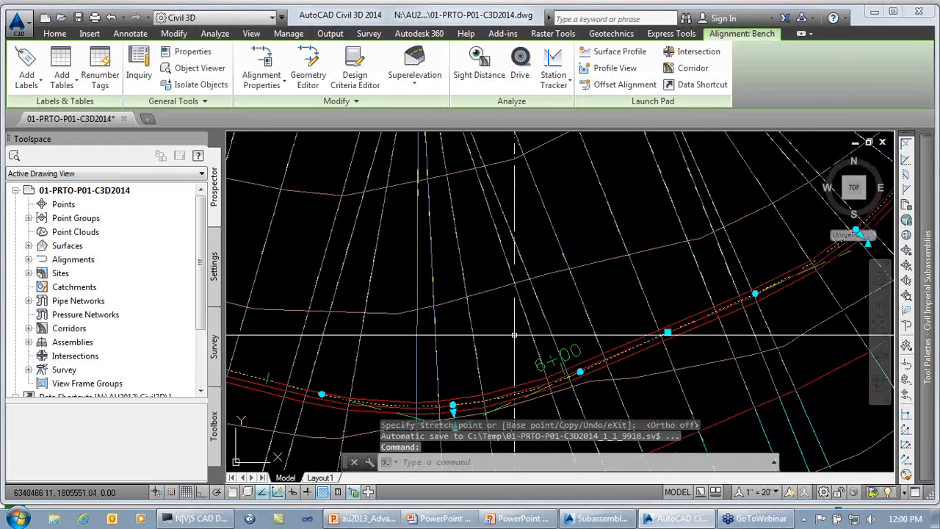
click(667, 332)
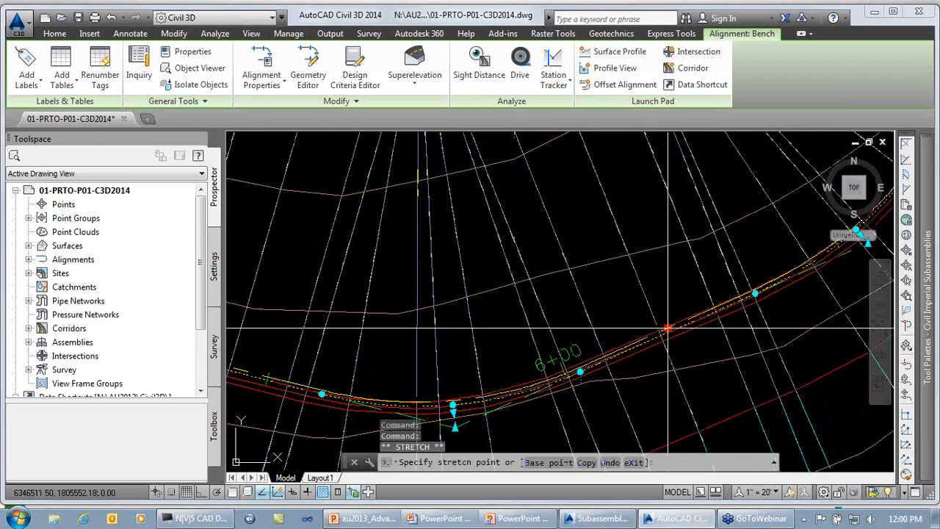
click(664, 329)
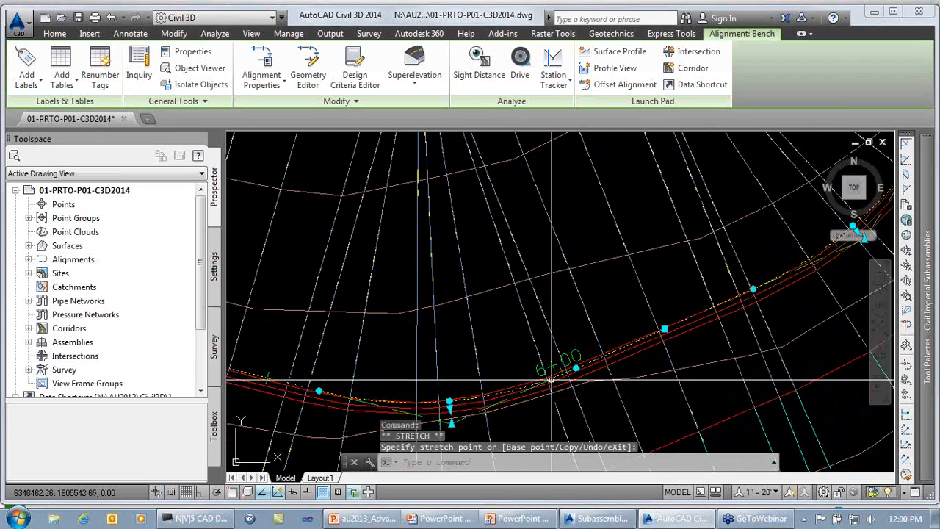
- Stretch the PI of the Bench alignment's curve before station 6+00 slightly toward the TopSlope side
click(461, 426)
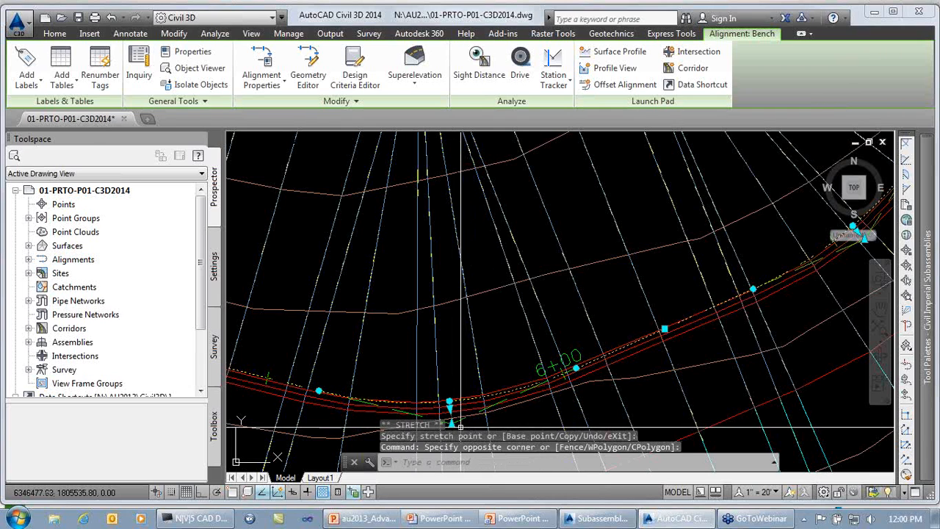
mouse_move(450, 425)
middle_down()
mouse_move(493, 321)
mouse_move(500, 343)
middle_up()
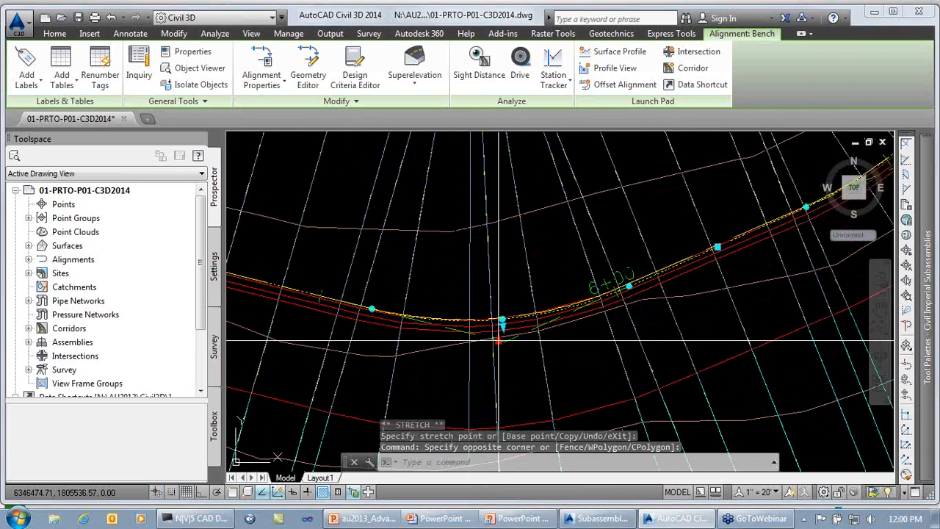
click(497, 337)
- Stretch the Bench alignment's PI beside the 0+00 label, just before station 8+00, slightly toward the corridor's bench lines
middle_drag(611, 343, 533, 392)
middle_drag(728, 253, 532, 402)
middle_drag(656, 274, 499, 422)
middle_drag(705, 151, 541, 405)
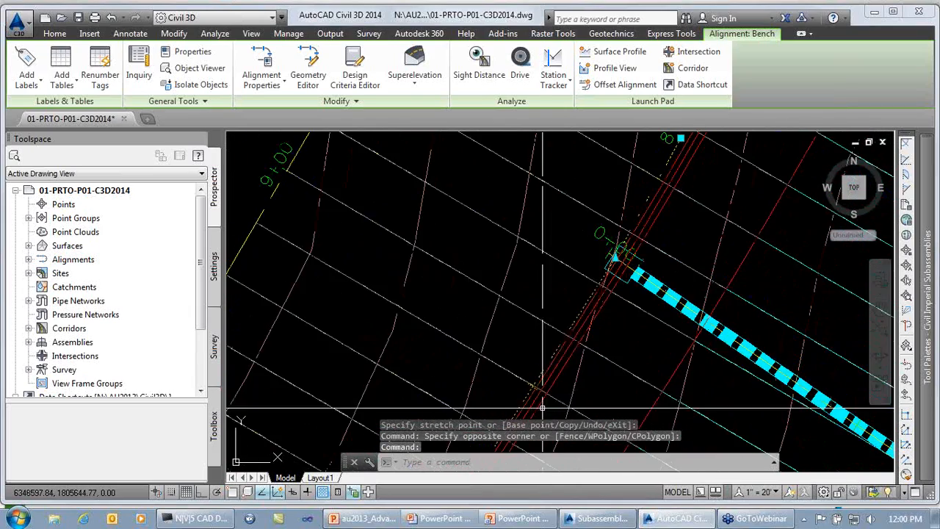
scroll(610, 261, up, 5)
click(626, 253)
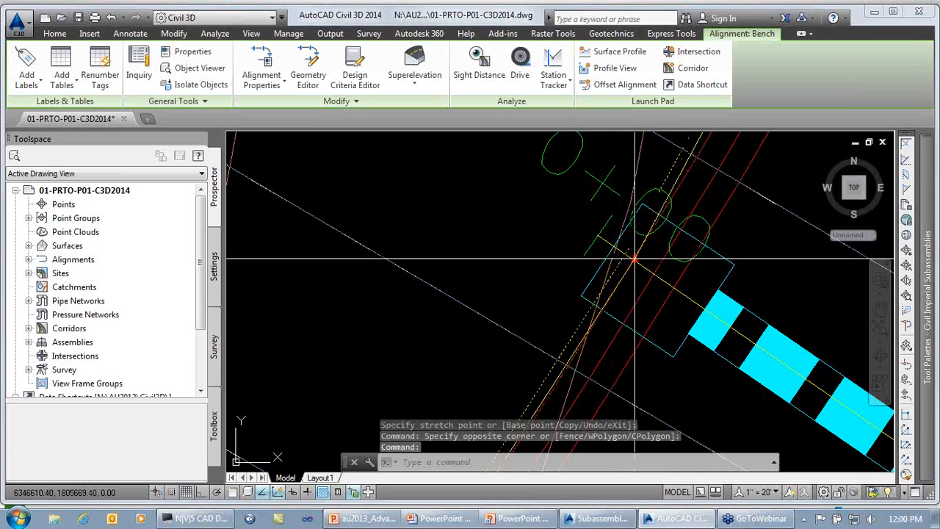
click(633, 260)
- Stretch the PI of the Bench alignment's curve beyond station 8+00 outward toward the corridor's bench lines
scroll(652, 300, down, 2)
scroll(652, 300, down, 4)
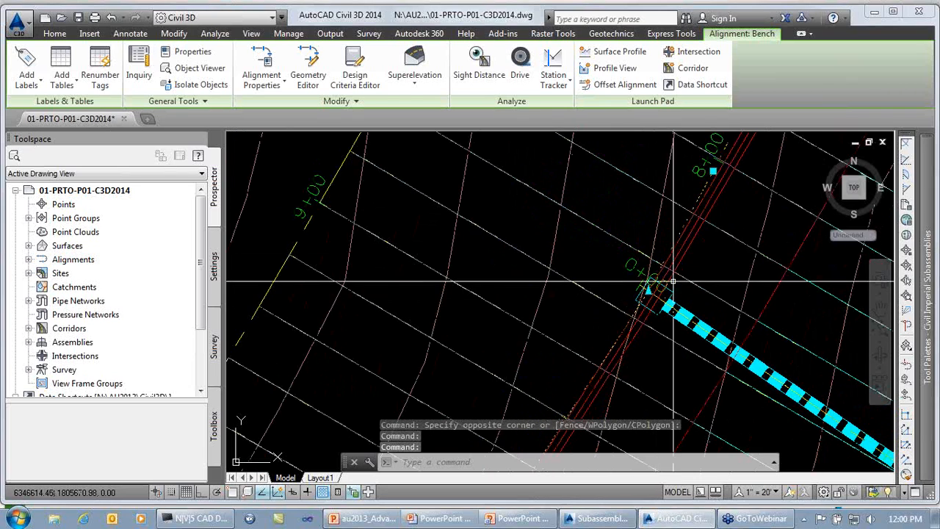
middle_drag(672, 282, 432, 427)
middle_drag(545, 213, 527, 346)
middle_drag(601, 174, 580, 260)
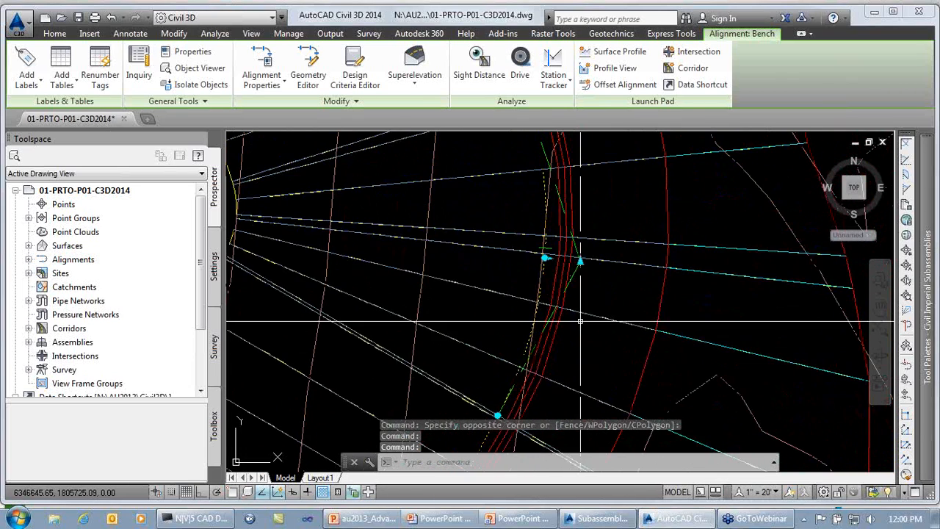
click(580, 261)
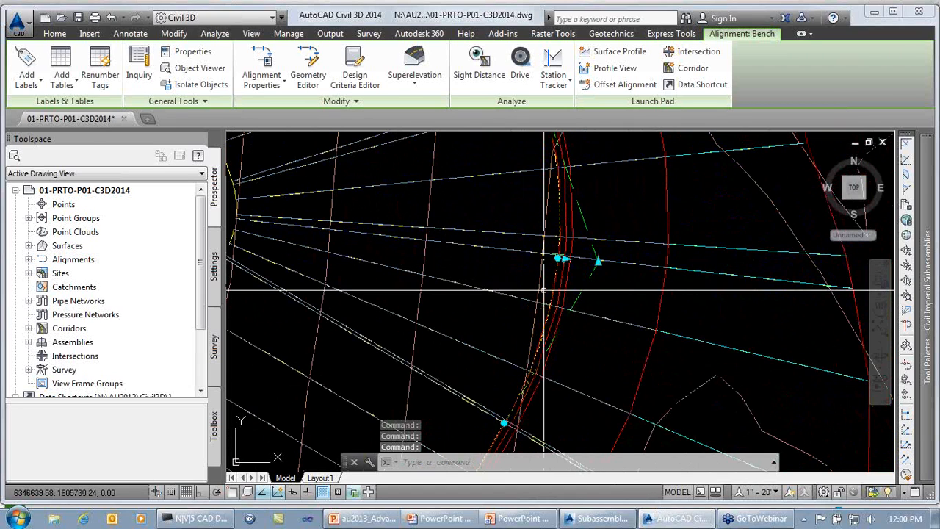
key(Escape)
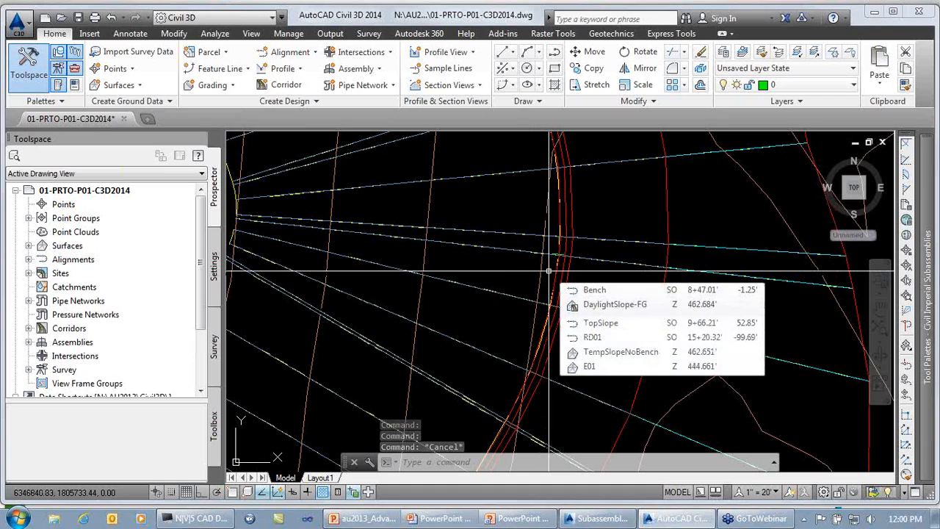
- In the Bench profile view, stretch the Bench-FG profile's 8.69% tangent toward the dashed profile line, moving its lower PVI to about station 10+23
scroll(548, 271, down, 5)
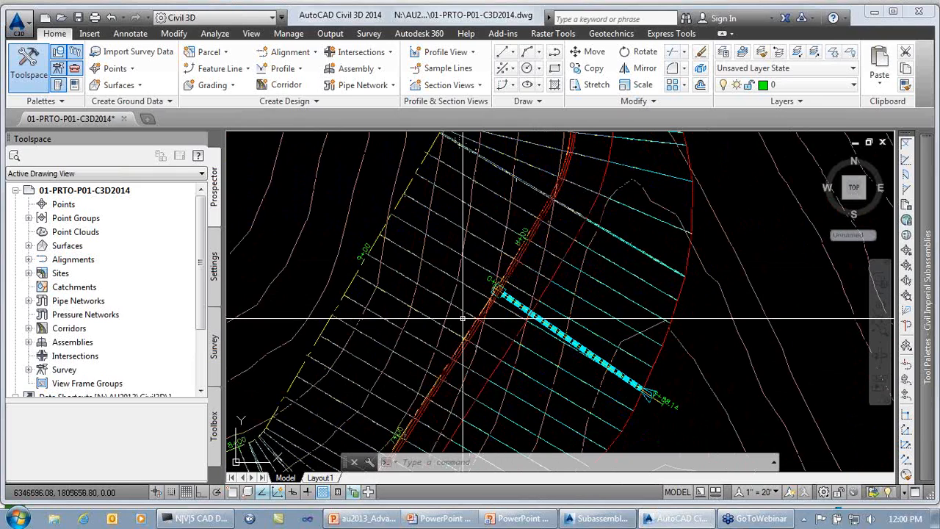
scroll(469, 314, down, 2)
mouse_move(627, 341)
middle_down()
mouse_move(443, 248)
mouse_move(100, 174)
middle_up()
scroll(619, 305, down, 2)
mouse_move(686, 272)
middle_down()
mouse_move(388, 239)
mouse_move(331, 188)
middle_up()
scroll(403, 251, down, 7)
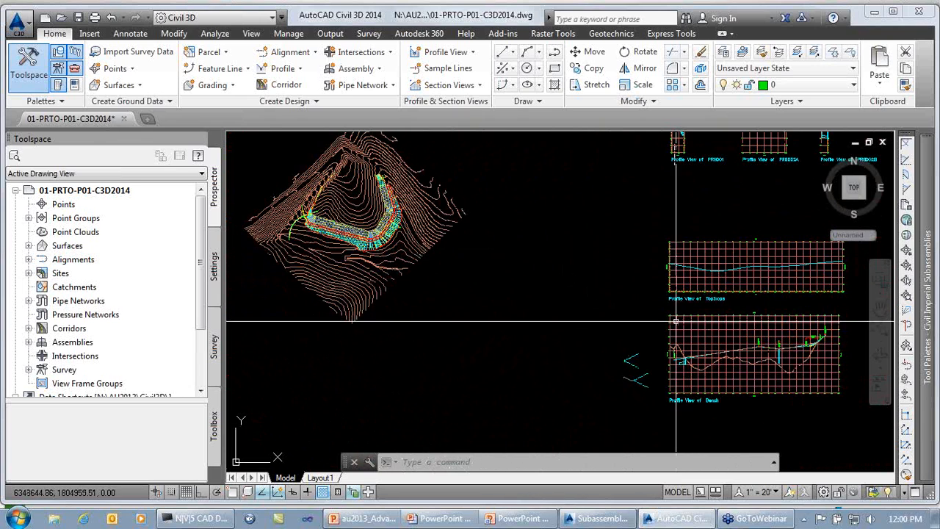
scroll(818, 351, up, 10)
middle_drag(765, 352, 669, 365)
scroll(771, 294, up, 4)
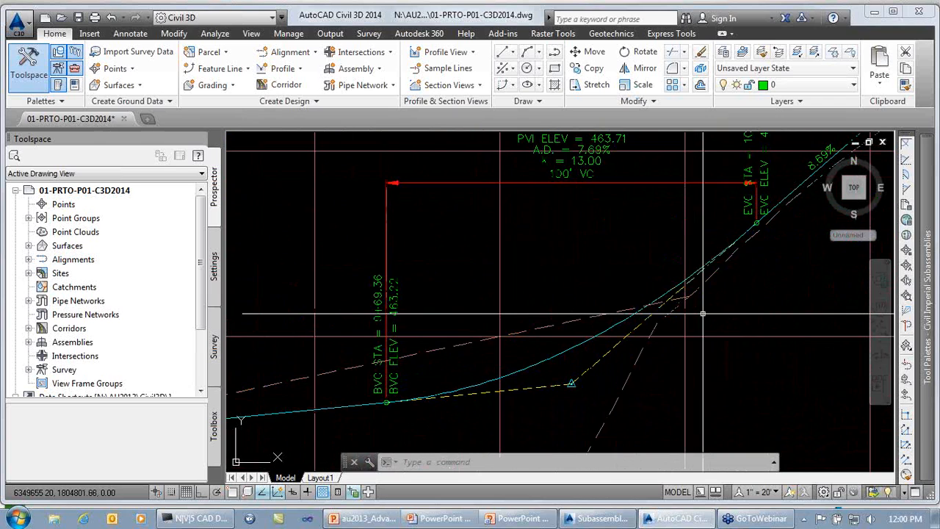
click(722, 252)
middle_drag(786, 238, 668, 307)
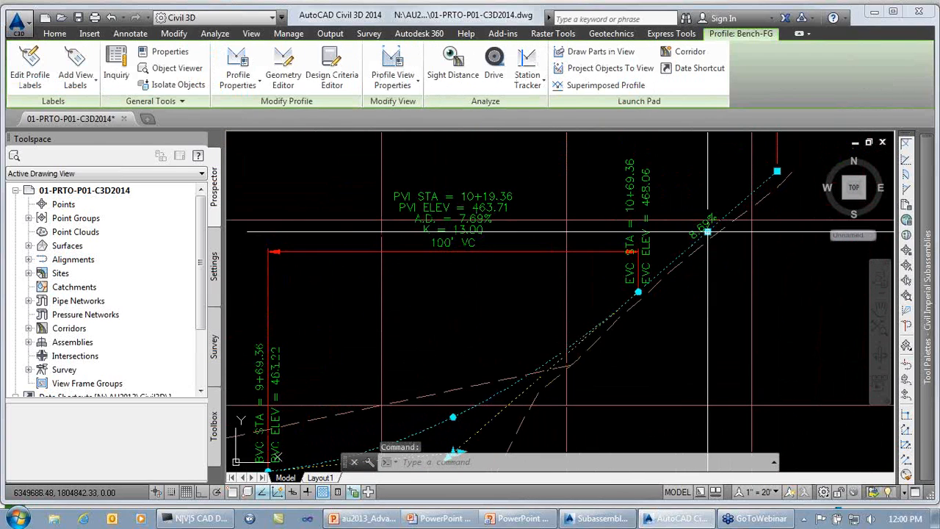
click(707, 232)
middle_drag(720, 227, 763, 183)
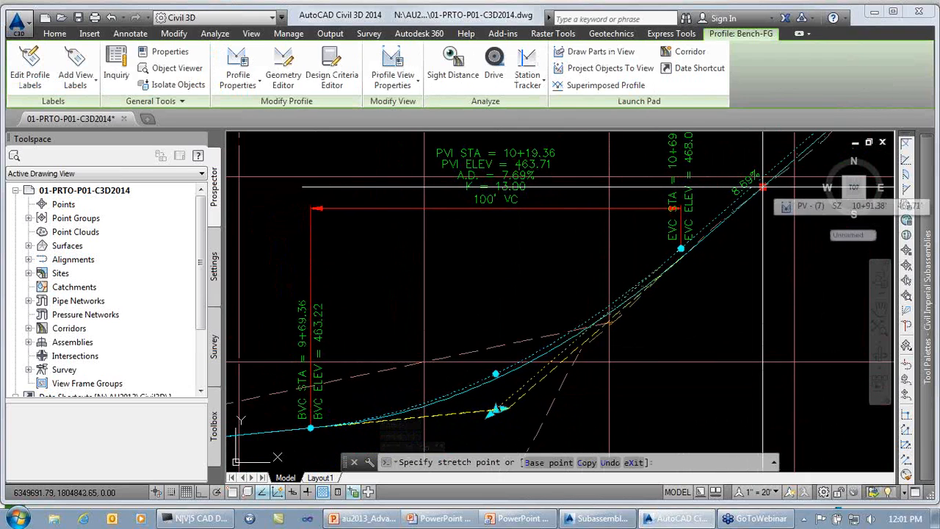
scroll(763, 187, down, 2)
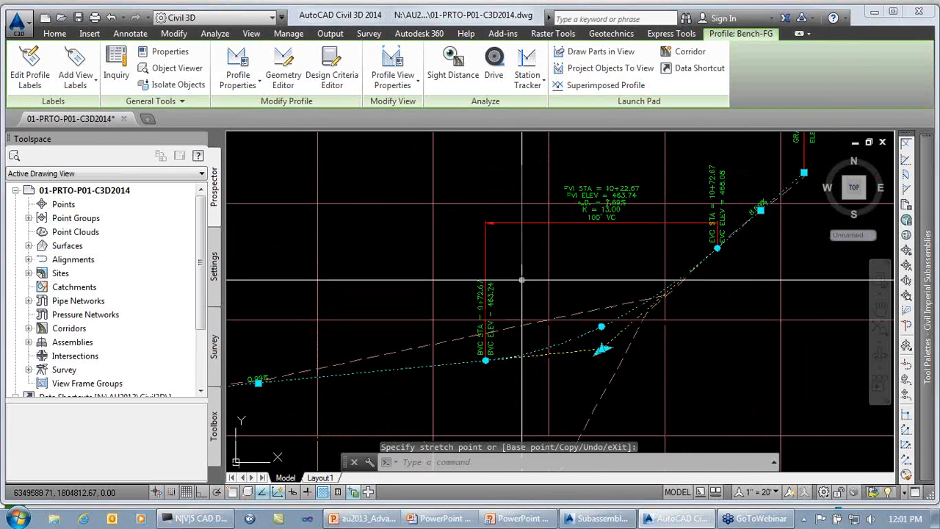
- Stretch the Bench-FG profile's grade break at station 6+32.49 slightly ahead and up onto the dashed profile line
middle_drag(521, 279, 711, 227)
middle_drag(362, 283, 482, 262)
scroll(569, 313, up, 4)
scroll(549, 289, down, 4)
middle_drag(321, 356, 488, 336)
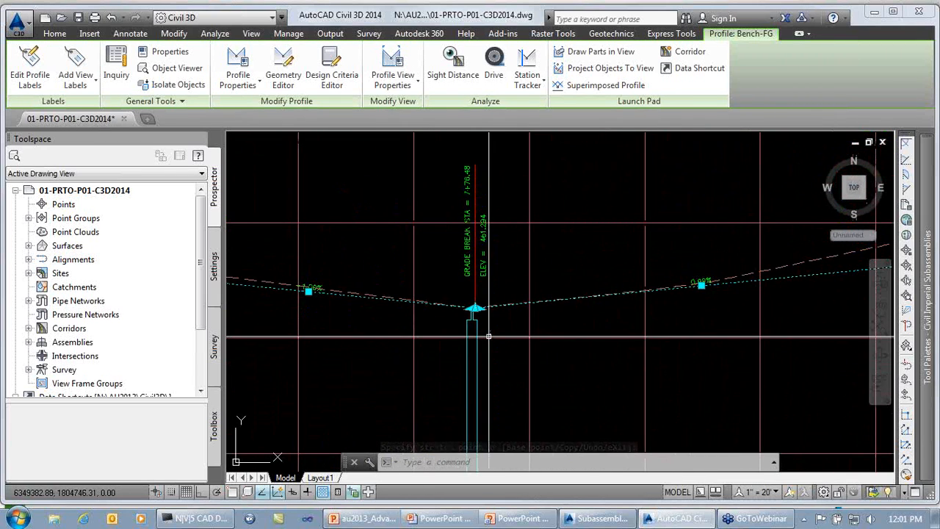
scroll(489, 335, down, 2)
scroll(289, 326, up, 2)
middle_drag(295, 328, 460, 363)
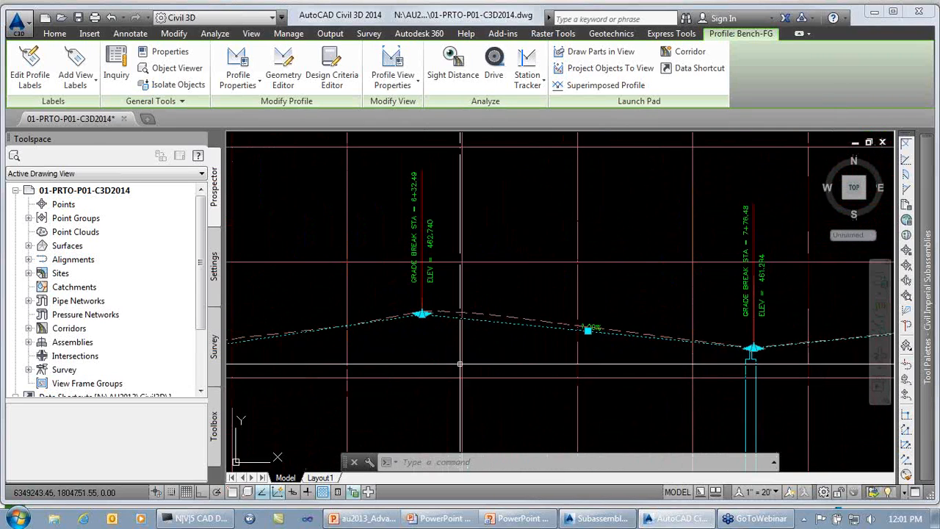
click(424, 314)
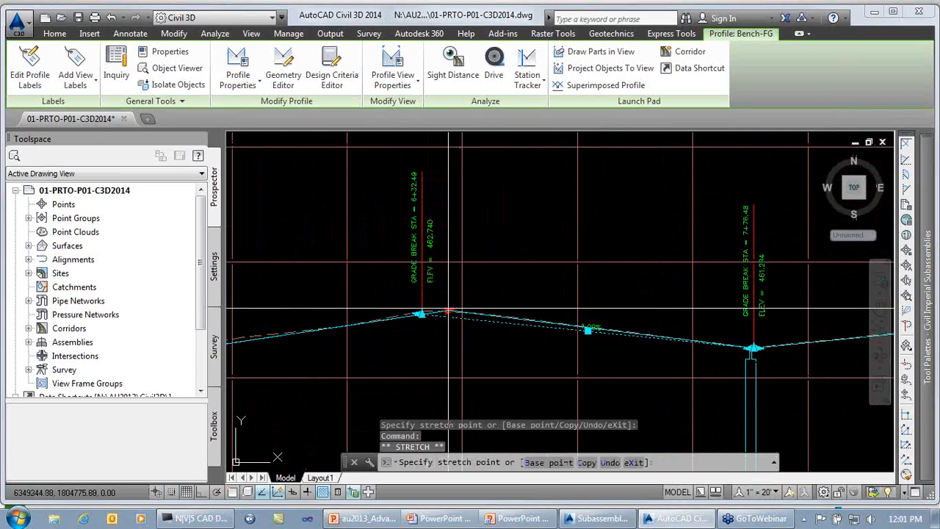
click(445, 309)
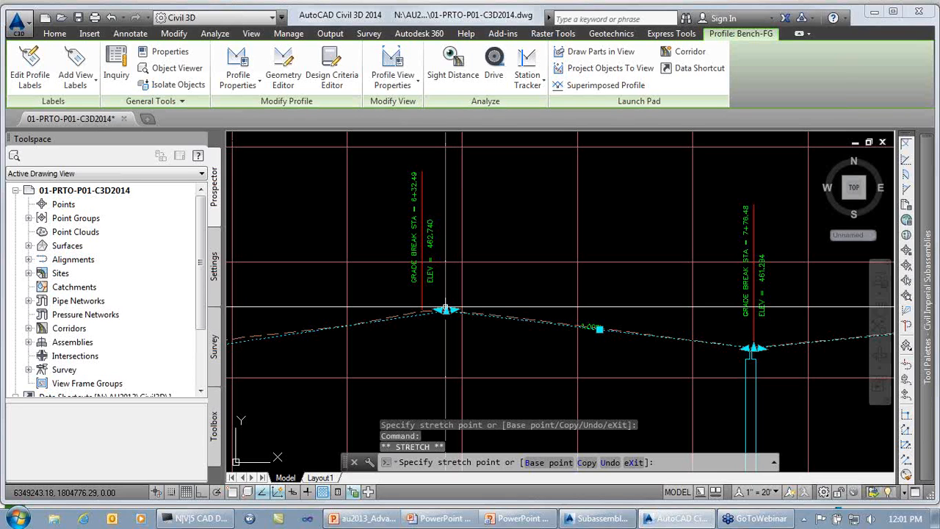
scroll(454, 337, down, 6)
key(Escape)
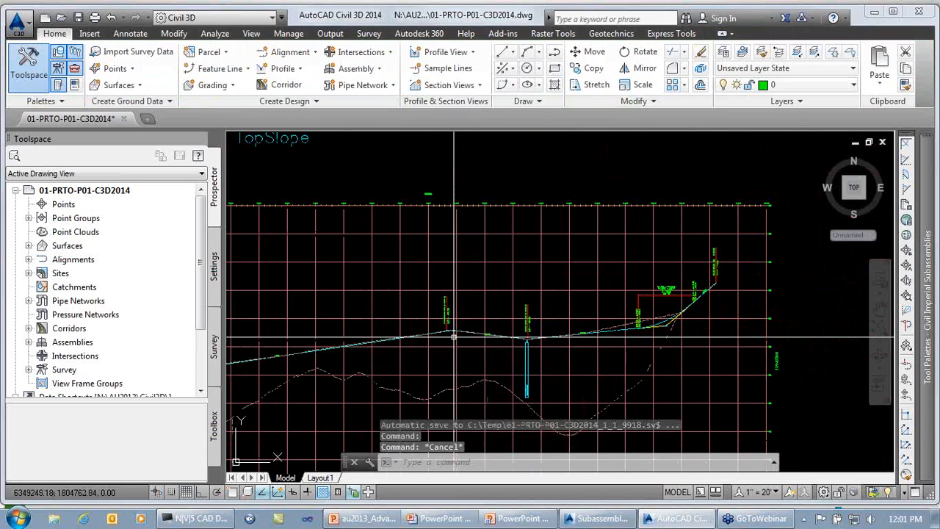
- Rebuild the SlopeWithBench corridor and inspect its bench in plan near station 8+00
scroll(453, 337, down, 3)
middle_drag(453, 335, 671, 304)
scroll(670, 304, down, 2)
mouse_move(280, 193)
middle_down()
mouse_move(394, 304)
mouse_move(389, 314)
middle_up()
scroll(389, 314, up, 7)
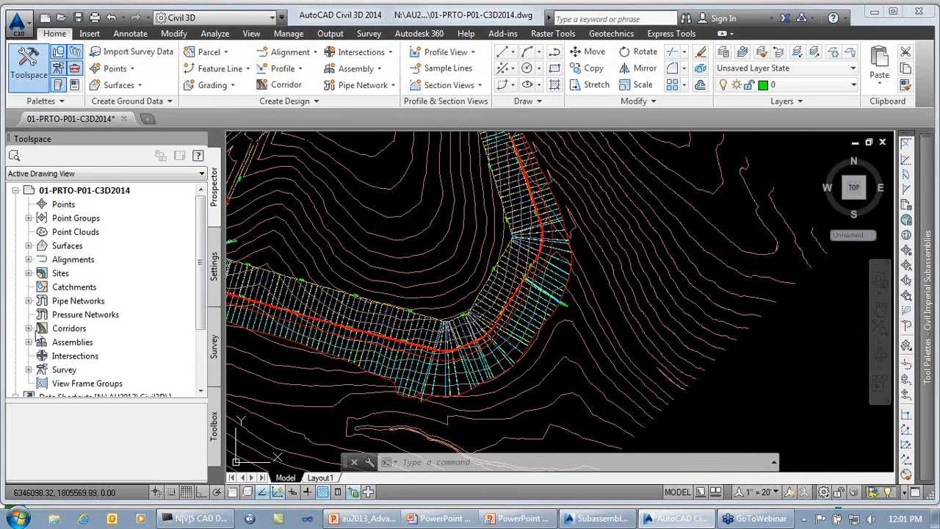
right_click(105, 357)
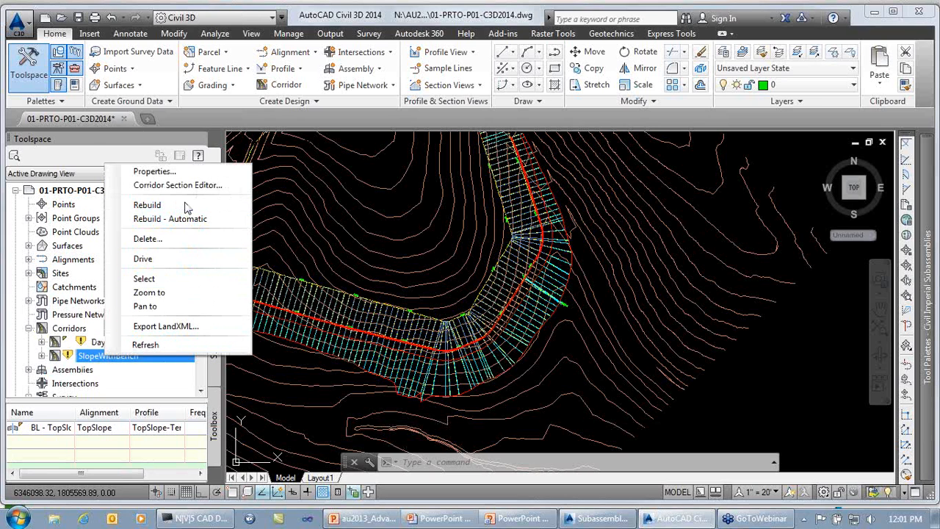
click(186, 208)
scroll(596, 312, up, 6)
scroll(597, 312, up, 4)
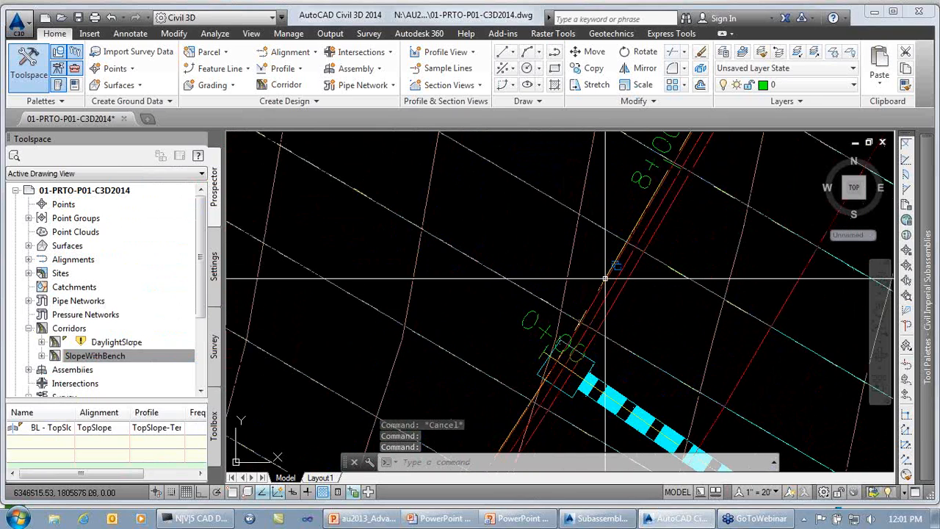
- Create a corridor surface for SlopeWithBench and add the Top links to it as surface data
mouse_move(604, 277)
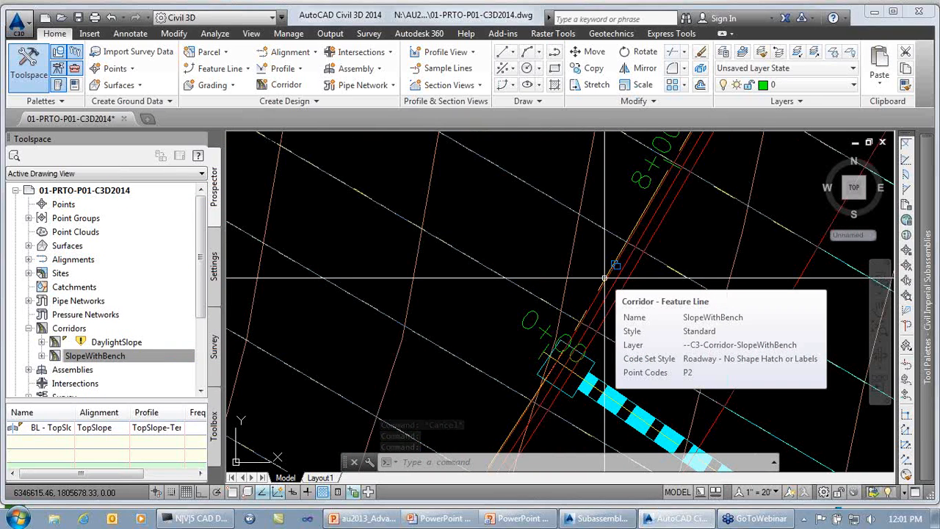
scroll(604, 277, down, 8)
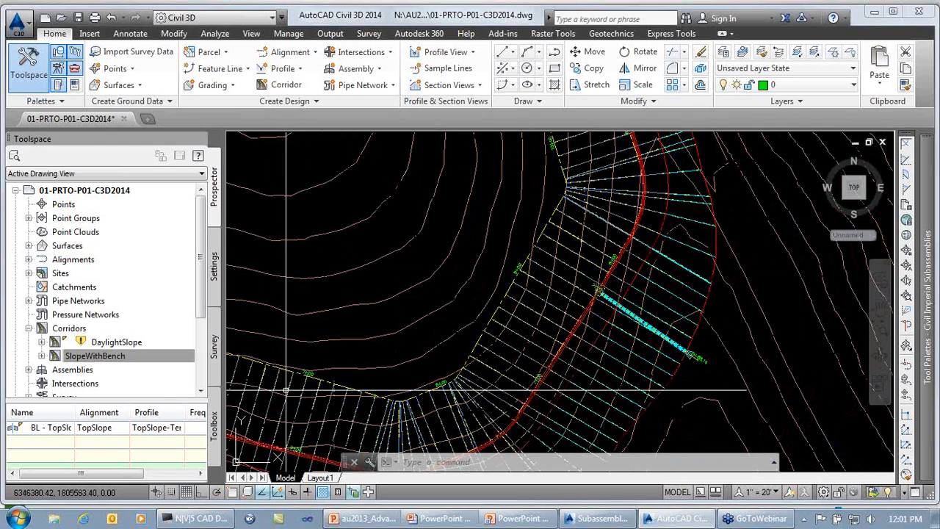
right_click(149, 356)
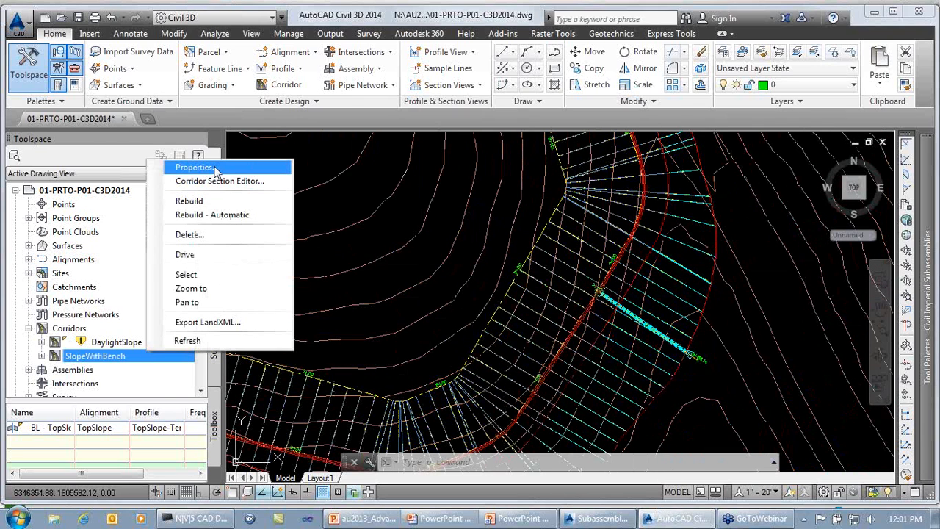
click(215, 170)
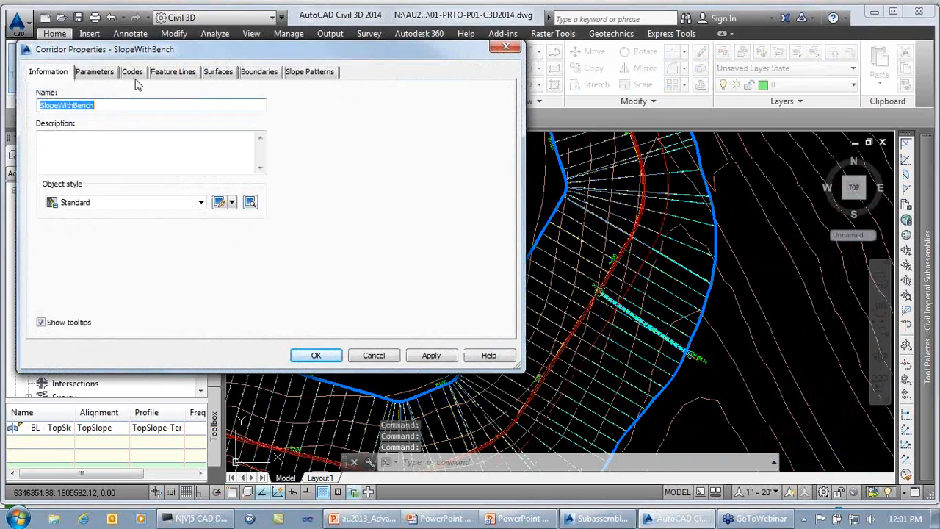
click(216, 73)
click(44, 118)
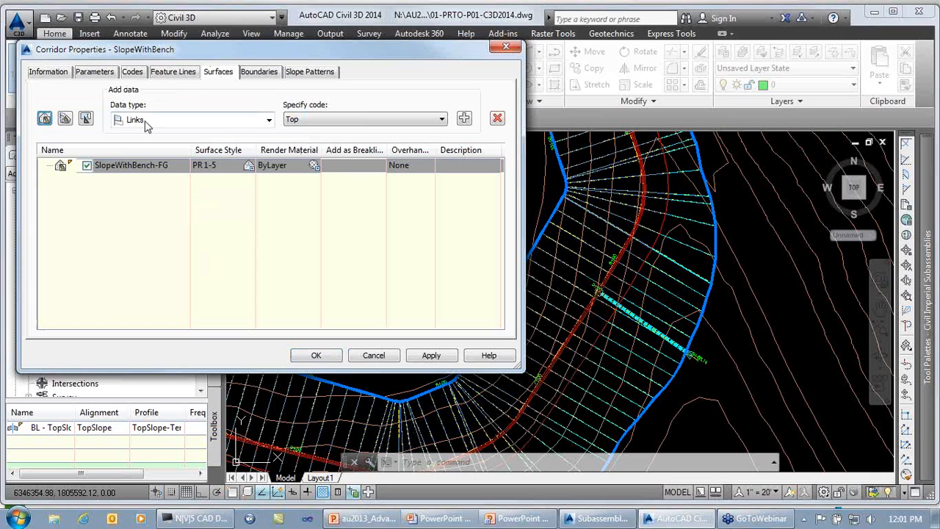
click(464, 119)
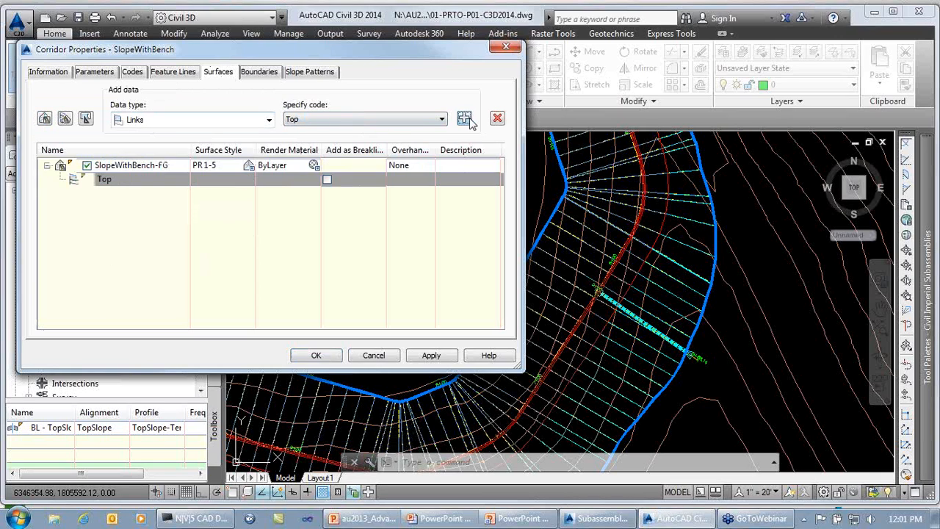
- Set the SlopeWithBench-FG surface's overhang correction to Top Links and add its Top link data as breaklines
click(414, 170)
click(408, 189)
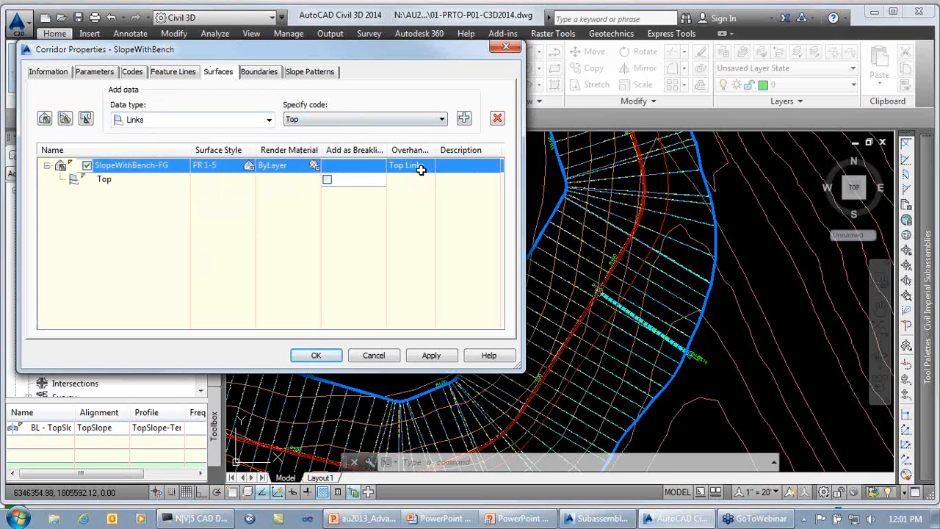
click(328, 179)
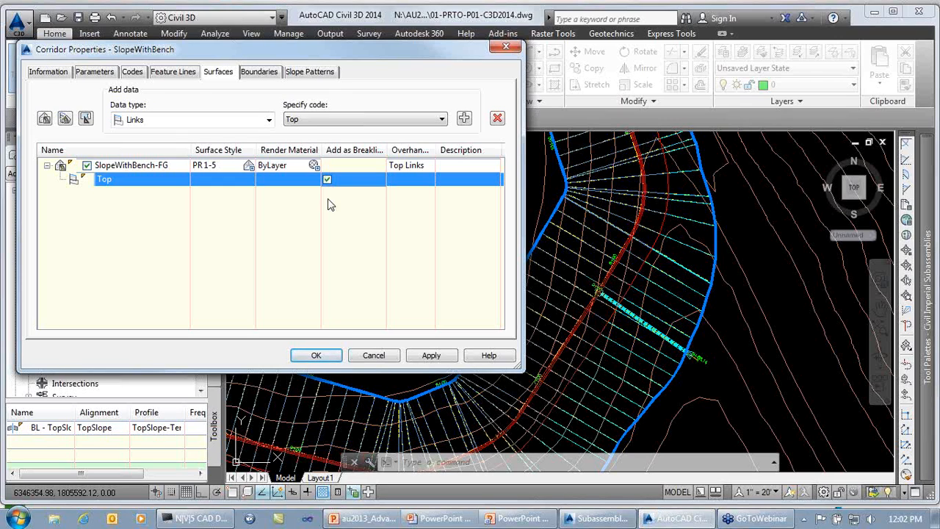
- Add the corridor extents as the outer boundary of the SlopeWithBench-FG surface and rebuild the corridor
click(243, 72)
click(115, 114)
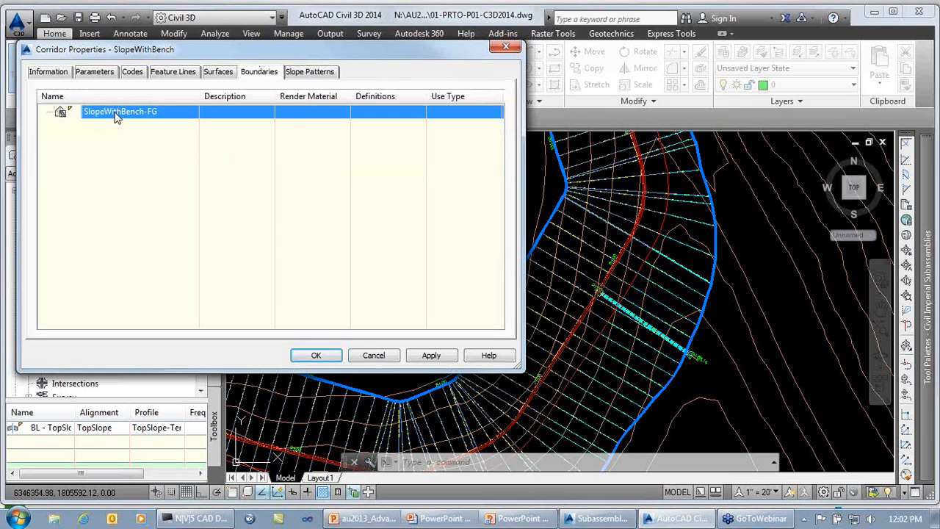
right_click(115, 118)
click(192, 122)
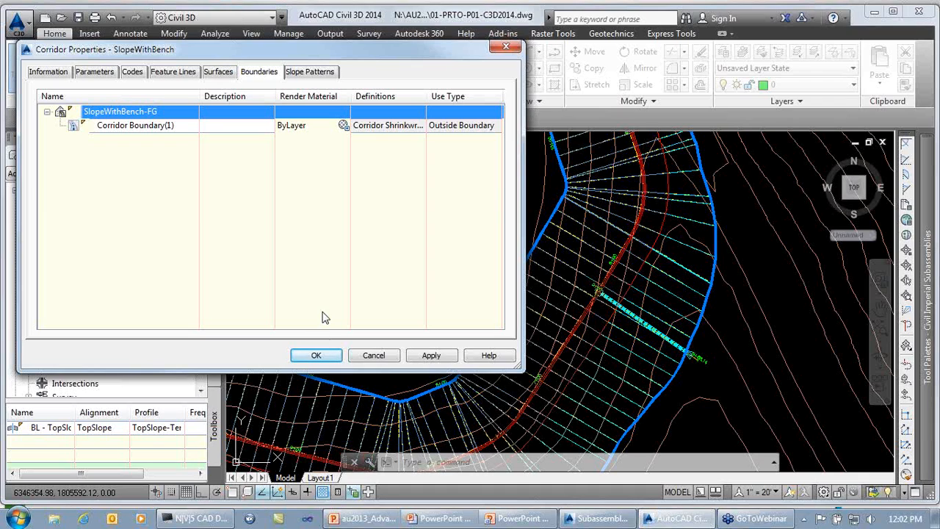
right_click(151, 113)
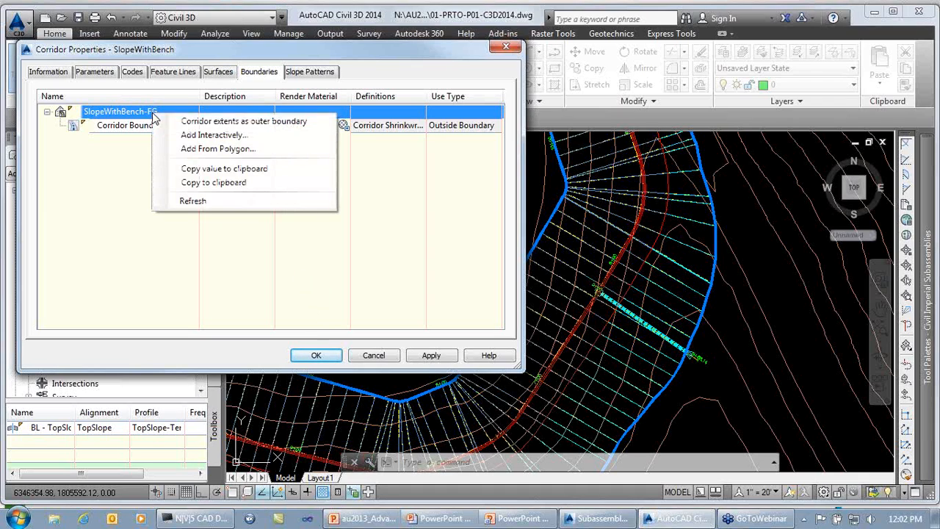
click(357, 185)
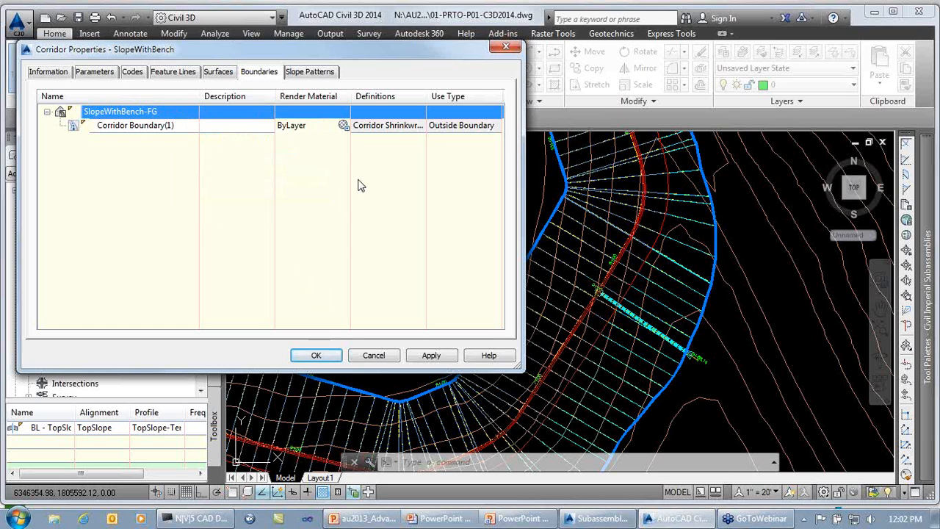
click(315, 356)
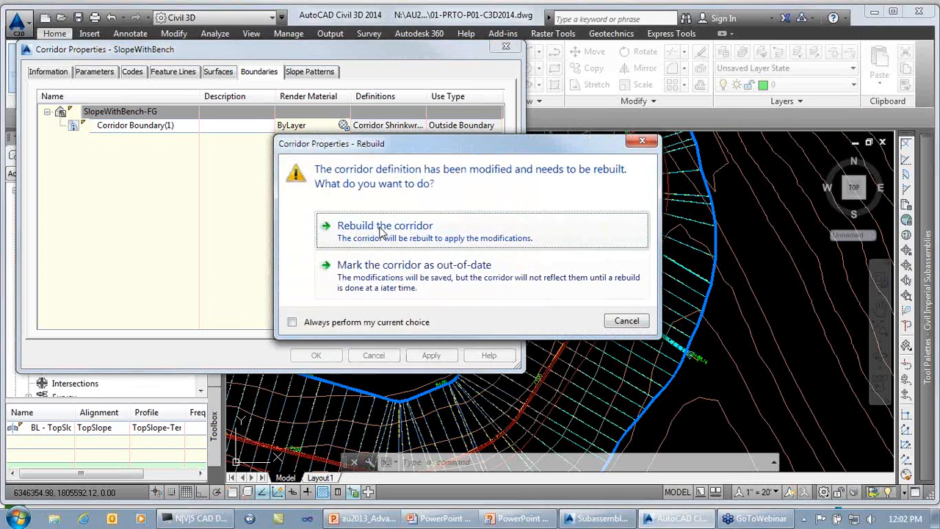
click(378, 227)
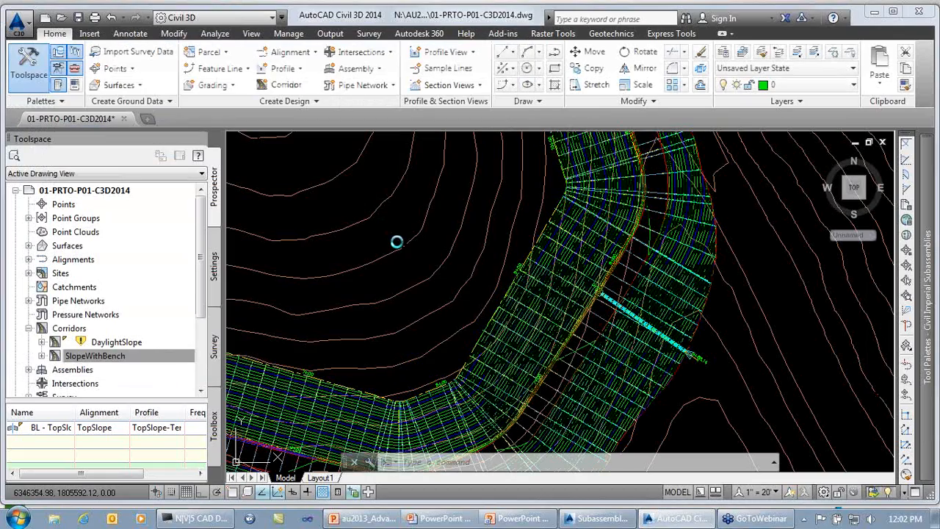
- Split the model space into two vertical viewports
scroll(590, 303, up, 6)
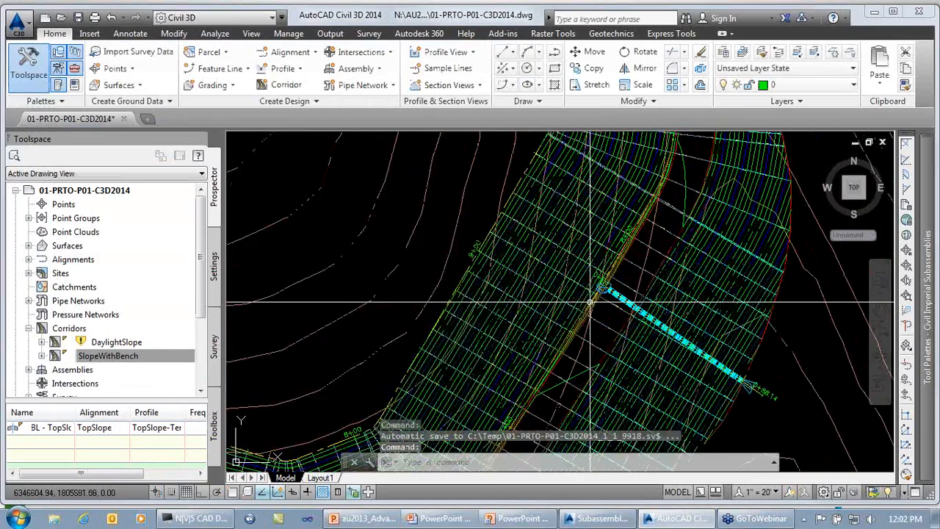
scroll(591, 304, down, 5)
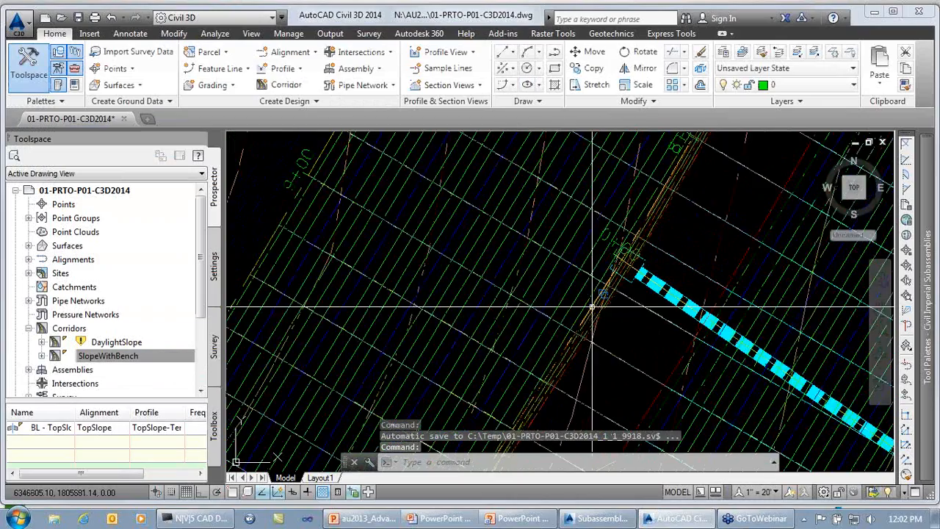
middle_drag(608, 324, 555, 252)
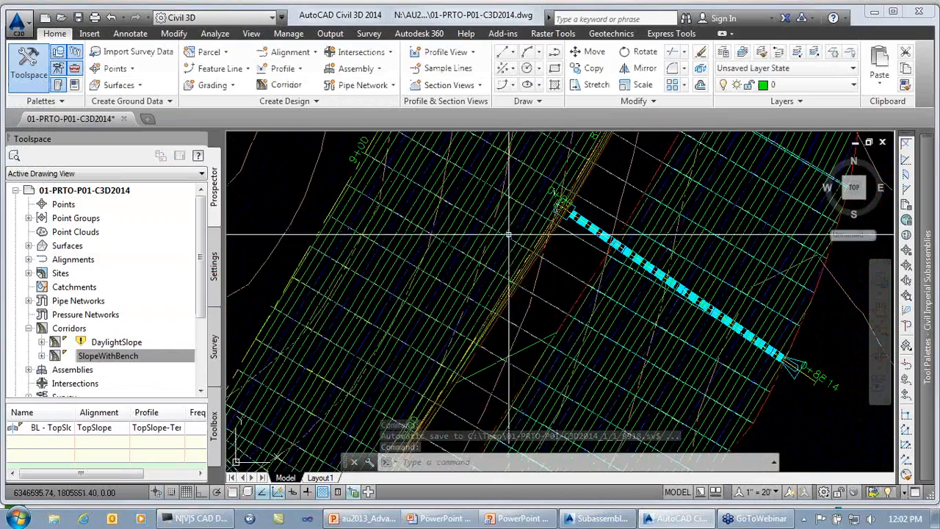
click(235, 145)
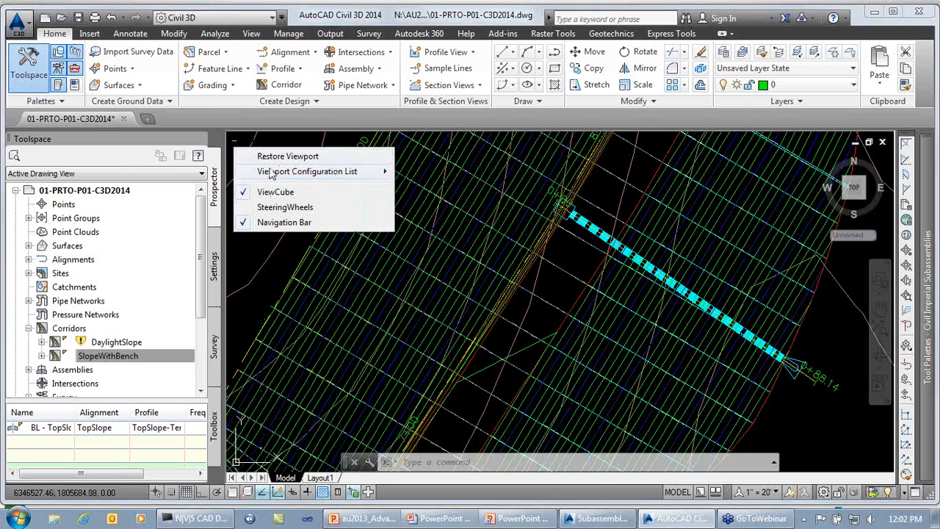
mouse_move(306, 171)
click(431, 207)
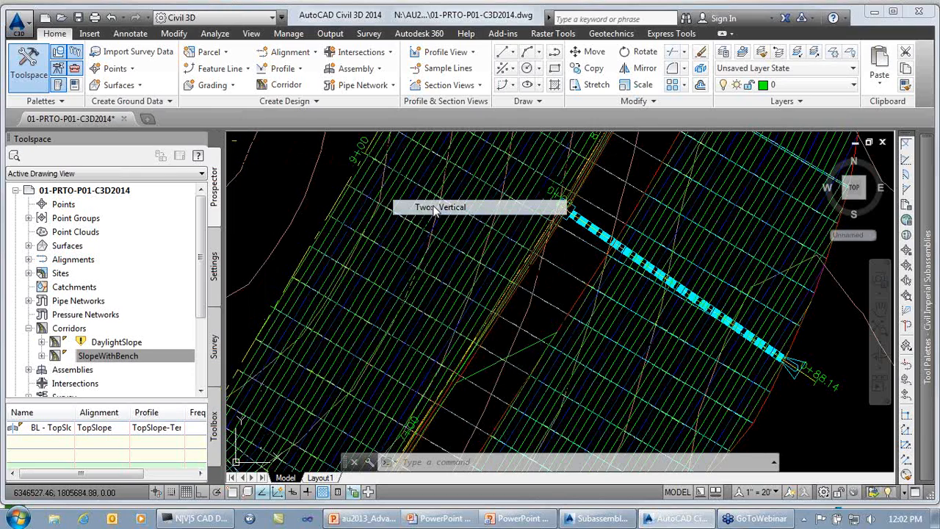
click(613, 257)
click(610, 257)
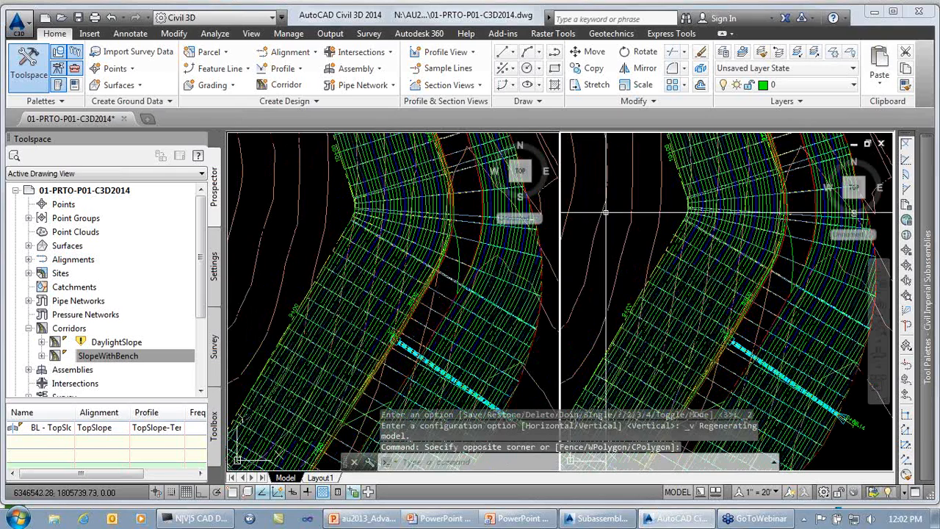
- Restore the saved 3d3 view in the second viewport and frame the corridor's bench and cross-slope alignment in 3D
click(581, 147)
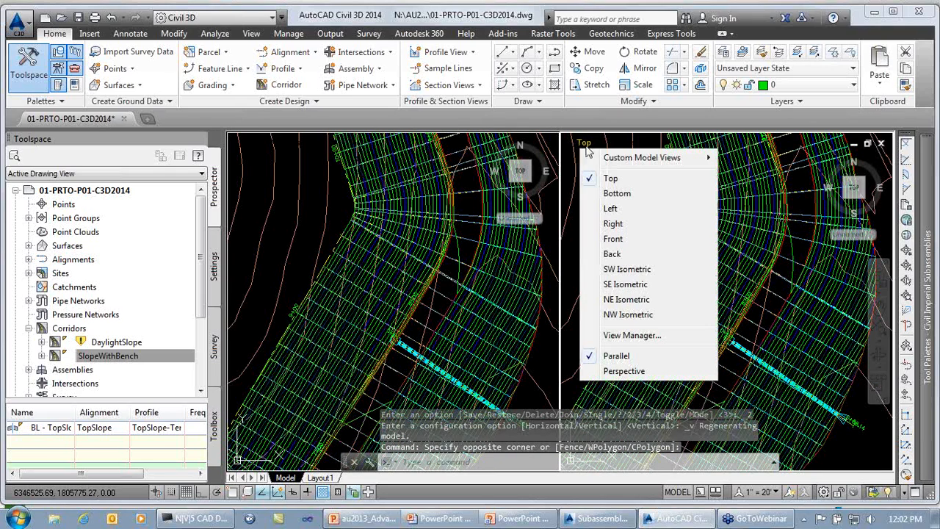
mouse_move(652, 157)
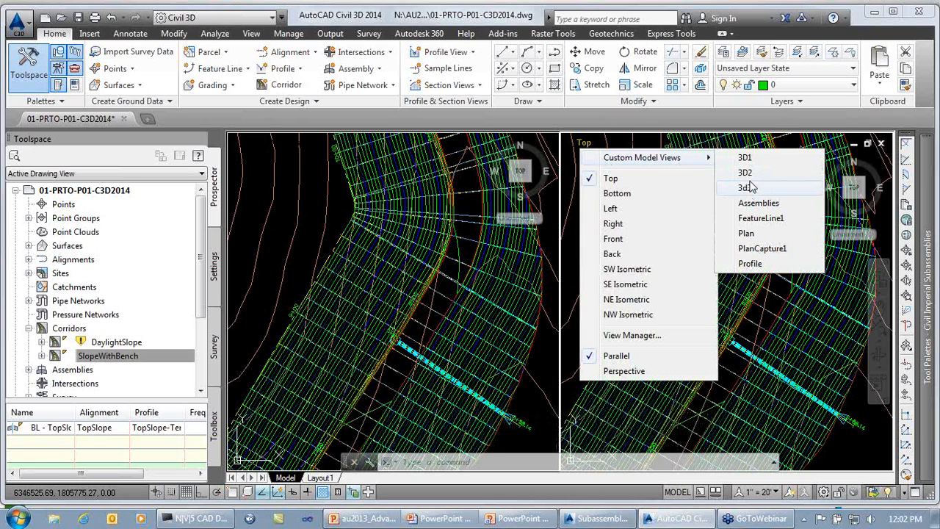
click(746, 187)
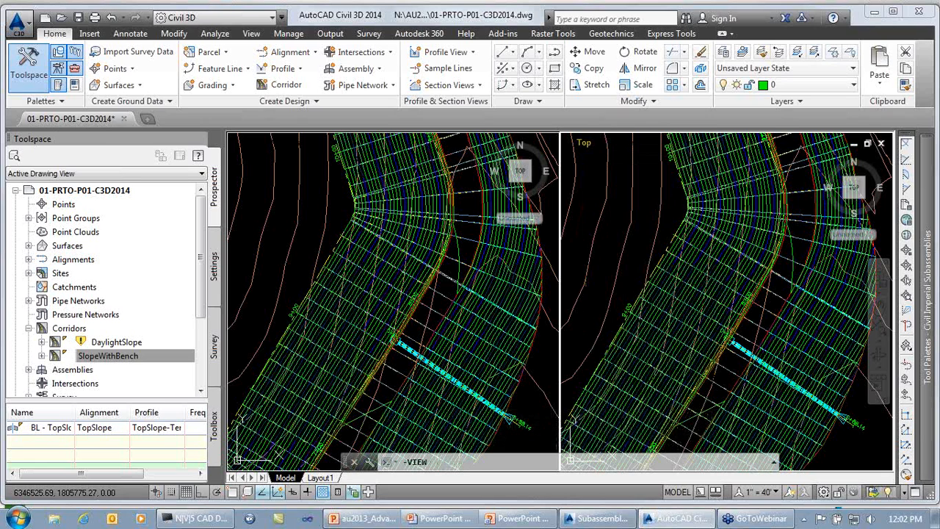
scroll(712, 291, up, 5)
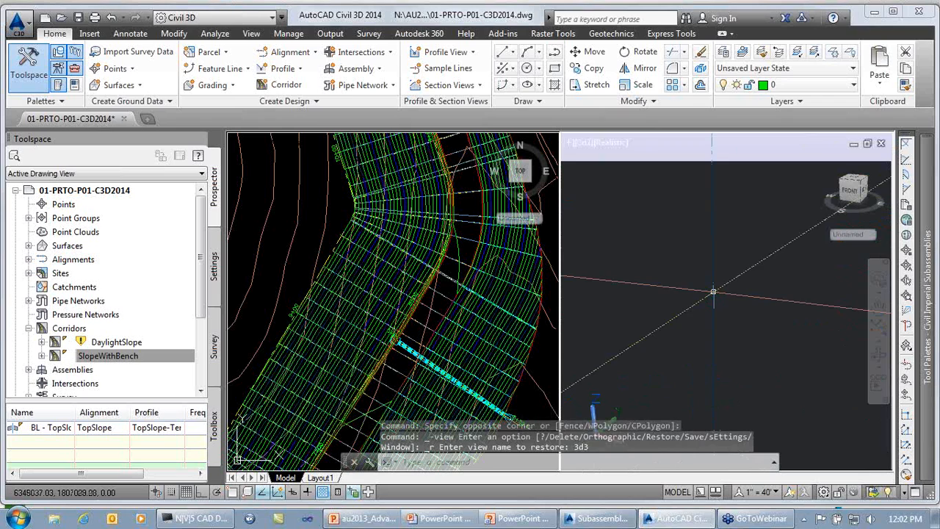
scroll(713, 292, down, 8)
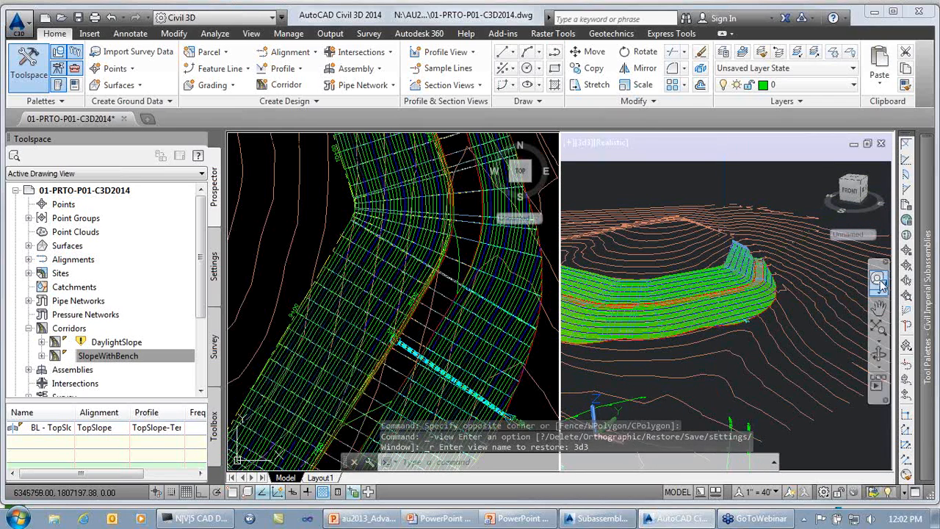
click(877, 279)
drag(729, 313, 730, 289)
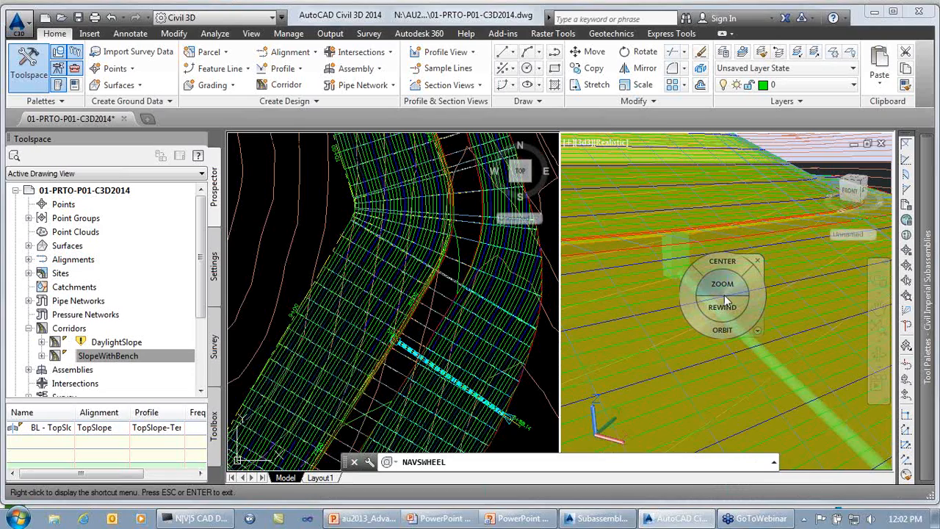
middle_drag(726, 312, 783, 368)
mouse_move(759, 324)
mouse_down()
mouse_move(758, 336)
mouse_move(758, 323)
mouse_up()
click(819, 260)
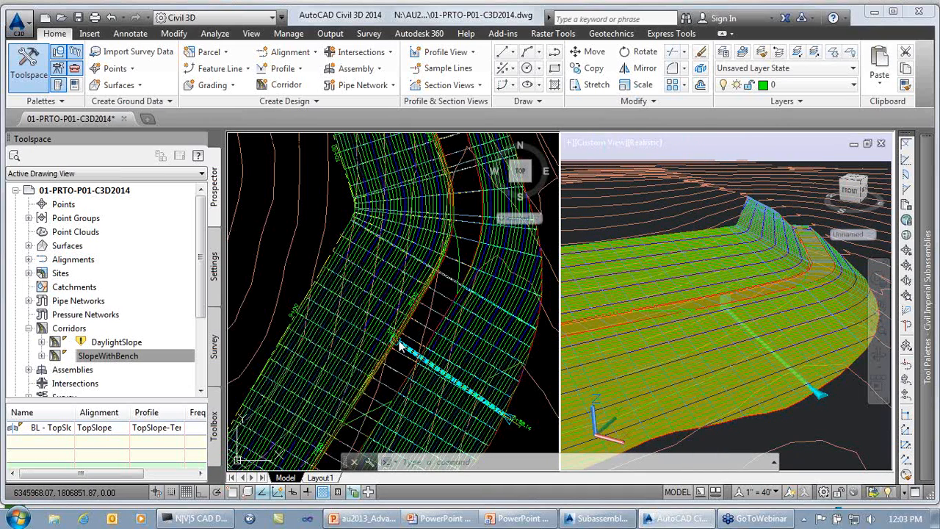
- In the plan viewport, stretch the Bench-FG grade break at station 7+75.20 well below the dashed profile line and rebuild the SlopeWithBench corridor
scroll(301, 270, down, 5)
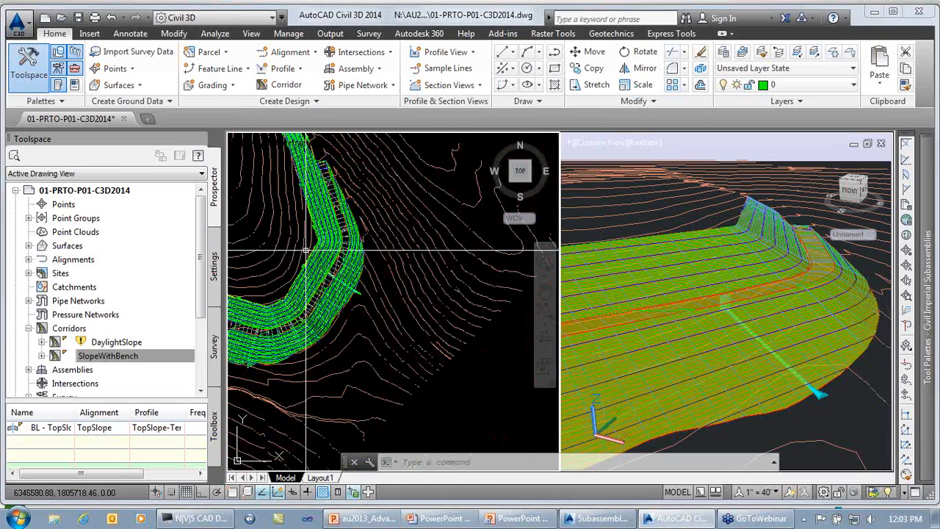
middle_drag(450, 338, 345, 300)
middle_drag(426, 319, 289, 237)
middle_drag(403, 307, 280, 285)
scroll(411, 297, up, 8)
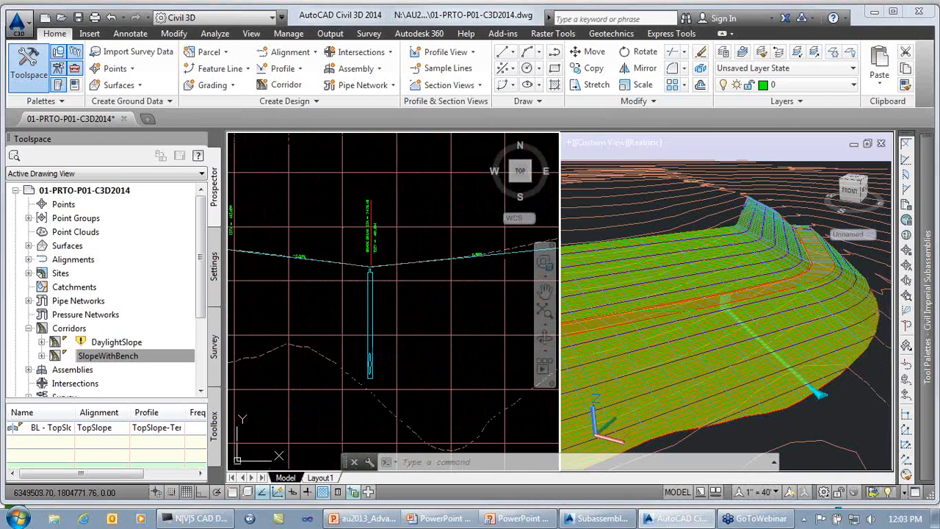
click(371, 266)
click(371, 266)
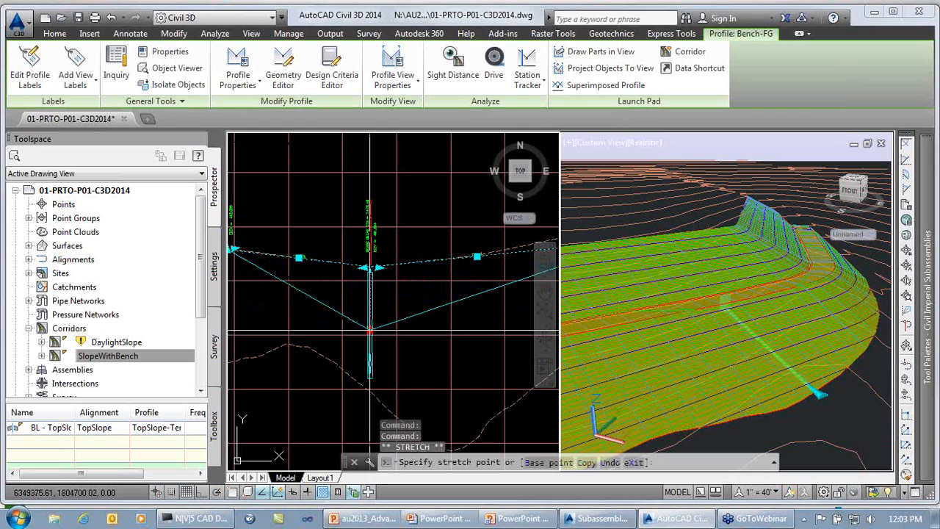
click(369, 332)
right_click(170, 359)
click(243, 223)
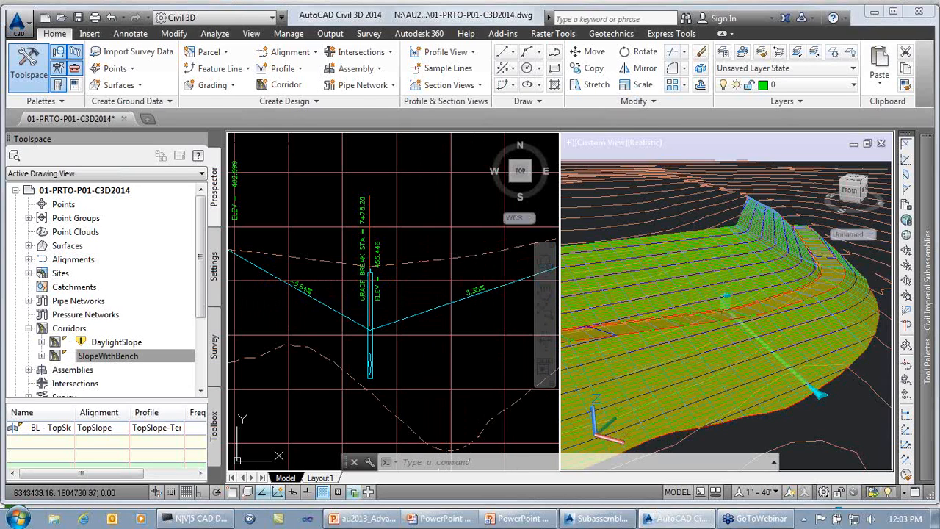
- Stretch the Bench-FG grade break near station 7+75 well above the dashed profile line and rebuild the SlopeWithBench corridor
click(382, 321)
click(370, 331)
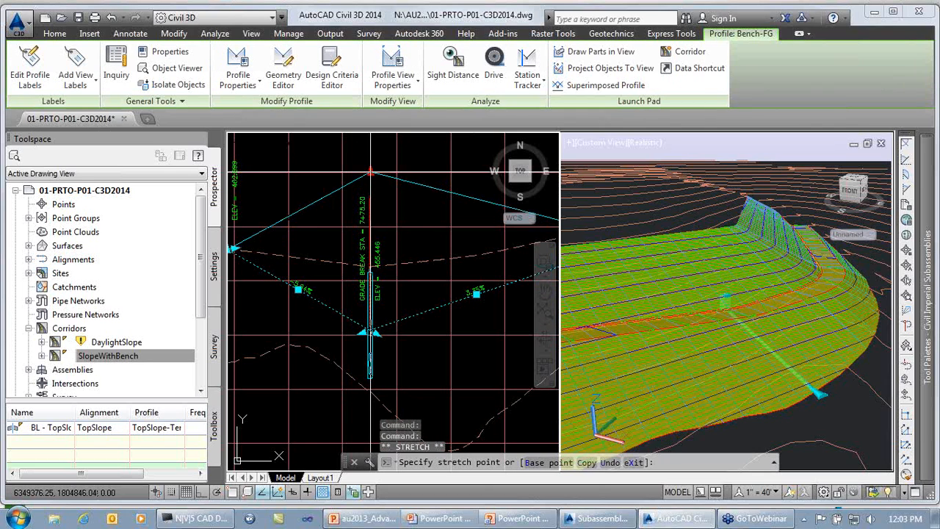
click(370, 170)
right_click(190, 356)
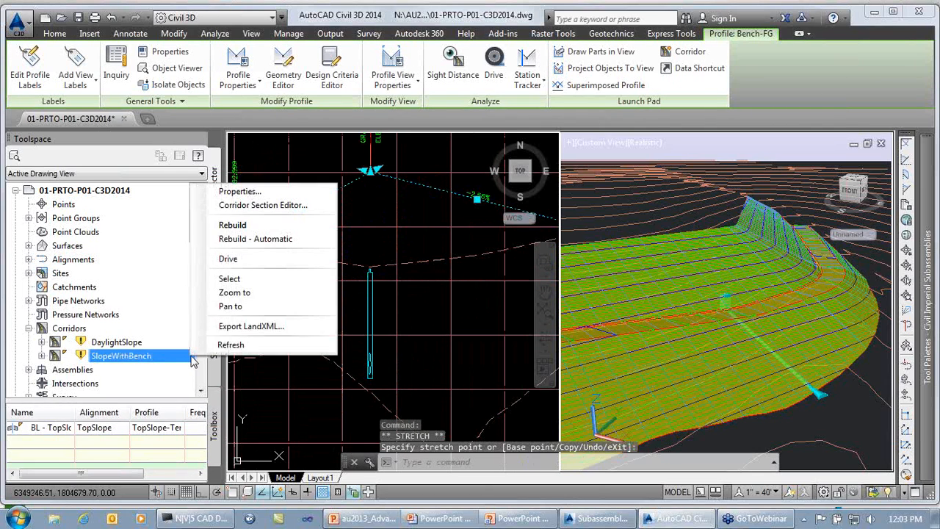
click(268, 225)
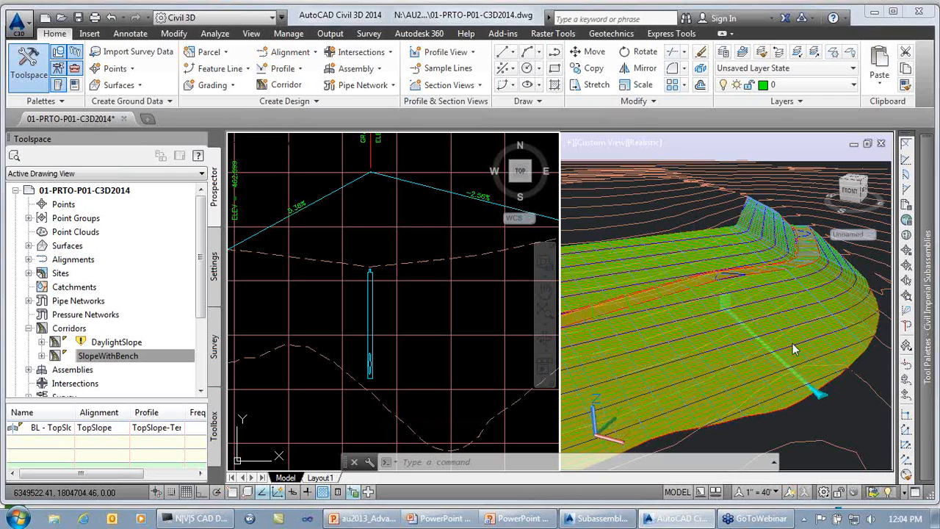
- Stretch the Bench-FG grade break near station 7+75 back down onto the dashed profile line and rebuild the SlopeWithBench corridor
click(371, 171)
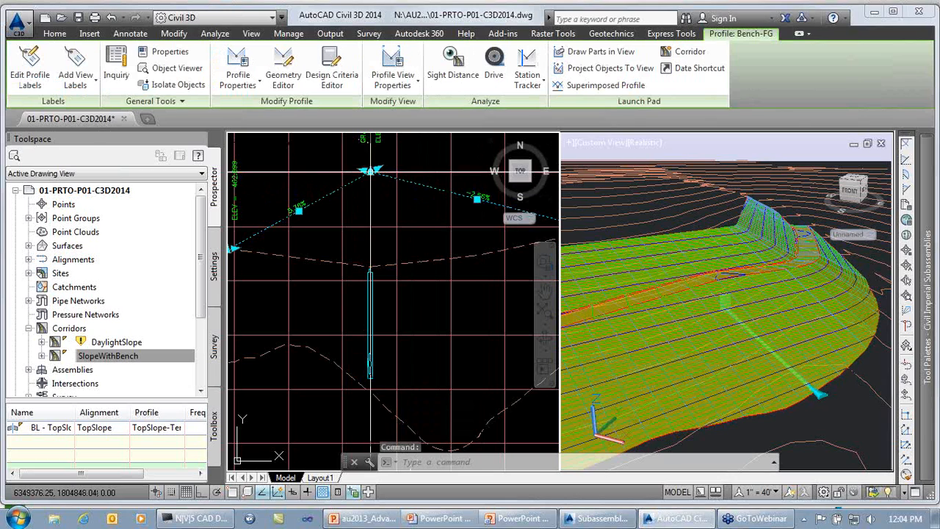
click(371, 171)
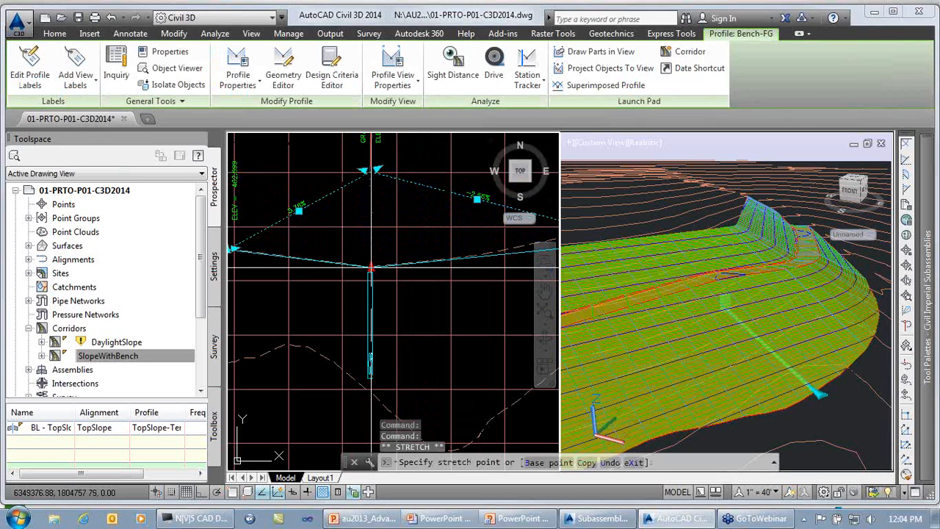
click(370, 268)
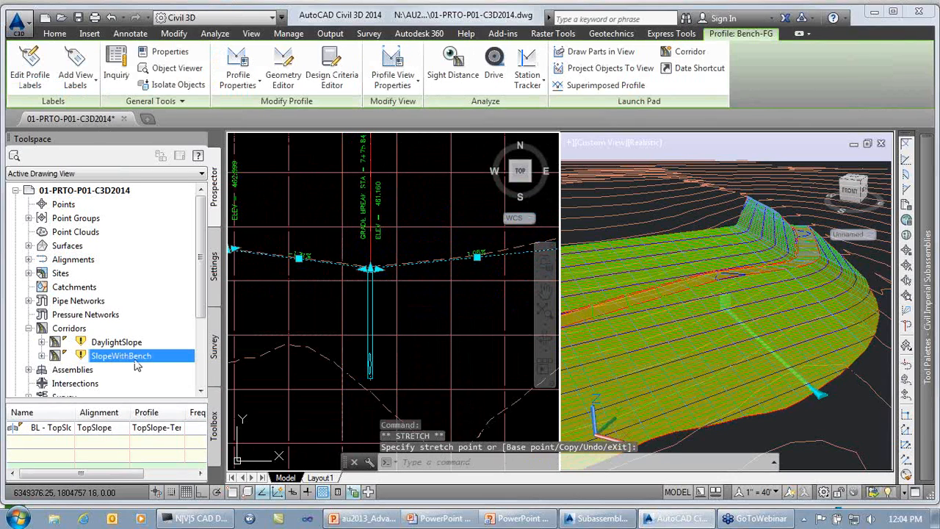
right_click(135, 364)
click(213, 229)
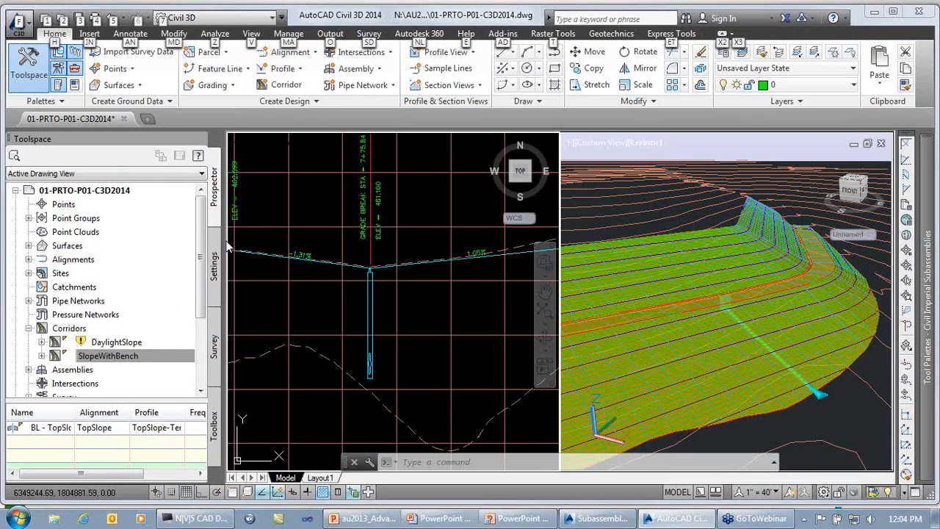
- Switch to the PowerPoint slide show at the slide on modeling a slope with a graded bench
key(alt+Tab)
key(alt+Tab)
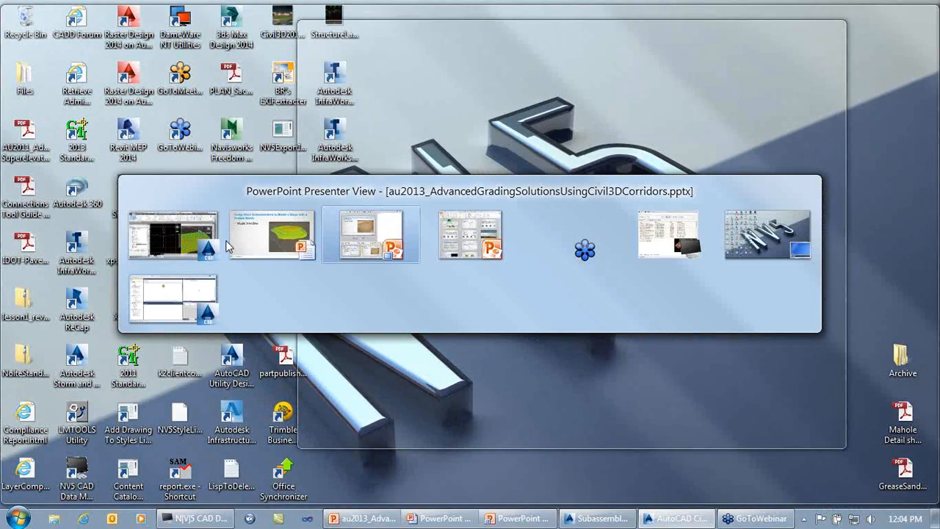
key(alt+Tab)
key(alt+Tab)
key(alt+Tab)
key(alt+Tab)
key(alt+Tab)
key(alt+Tab)
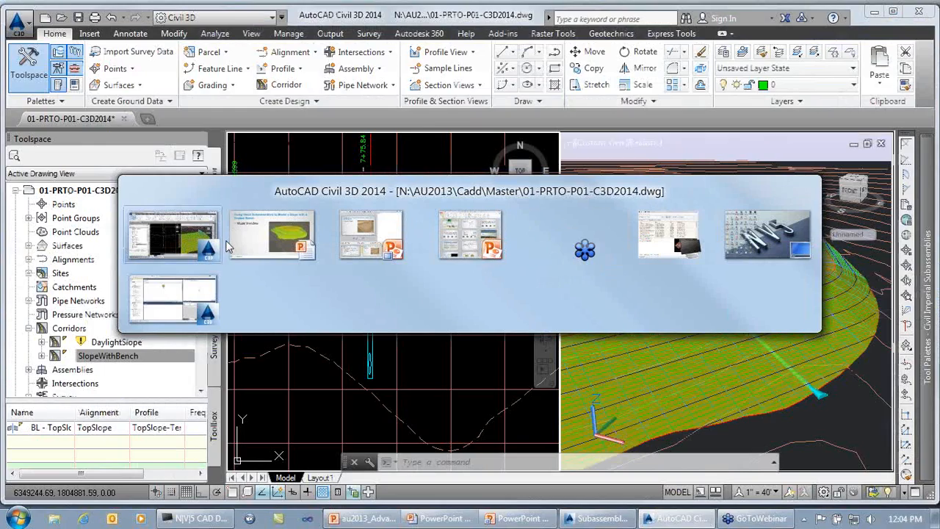
key(alt+Tab)
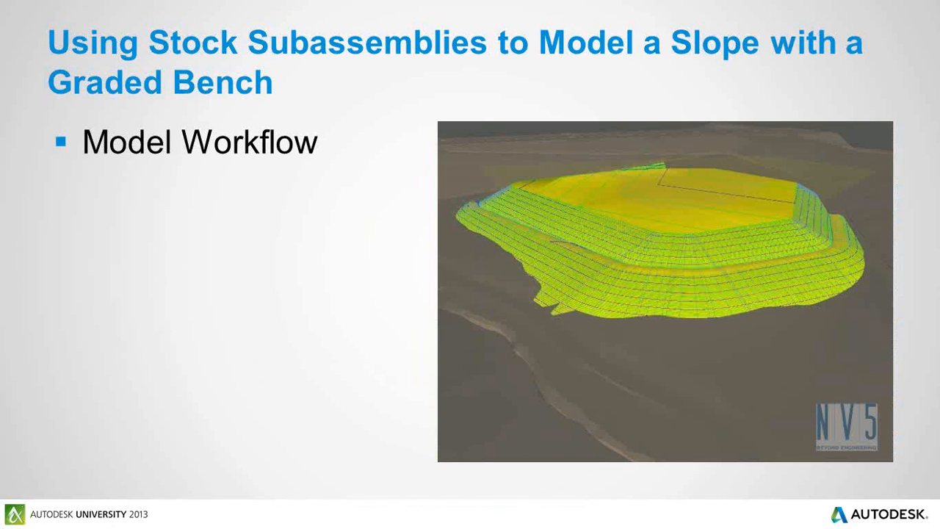
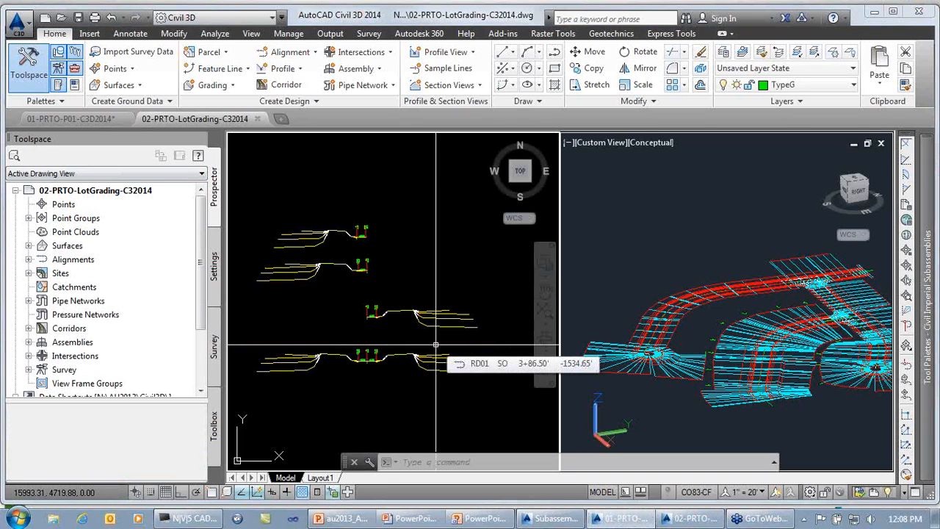
- Examine the ConditionalLotGrading corridor in the 3D viewport, including its feature lines around the road intersection
middle_drag(749, 336, 727, 314)
click(729, 327)
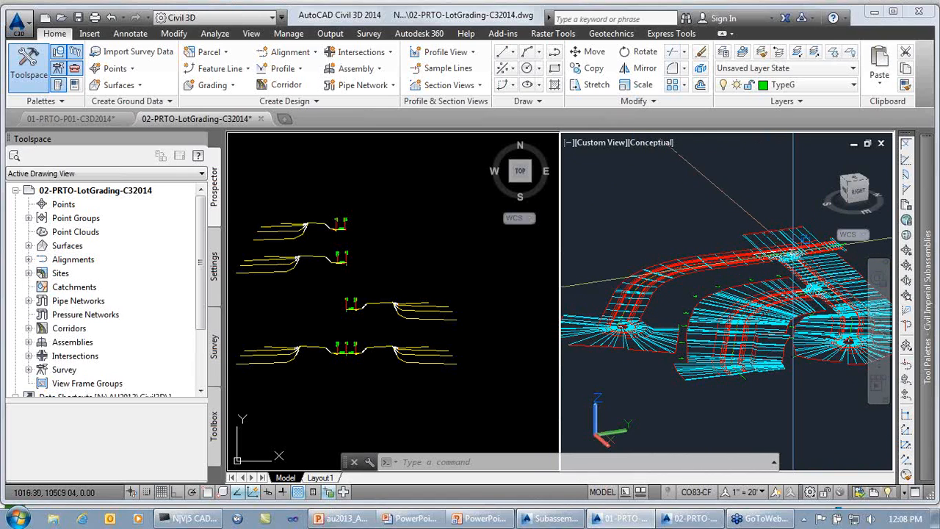
scroll(802, 242, up, 5)
scroll(805, 239, up, 2)
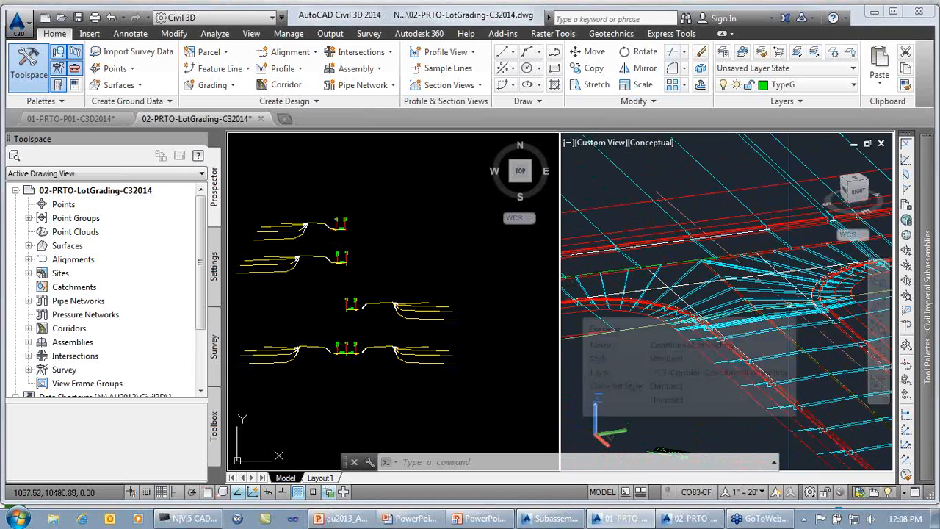
click(755, 262)
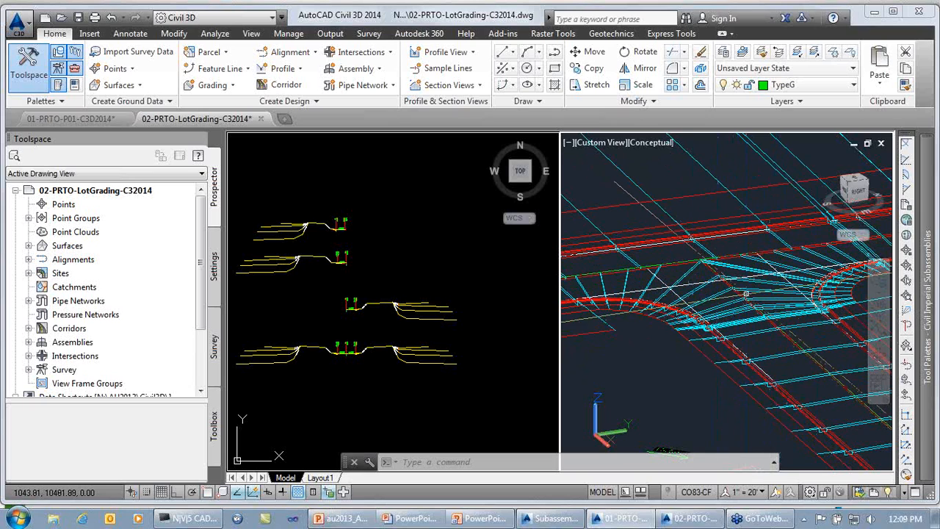
mouse_move(741, 291)
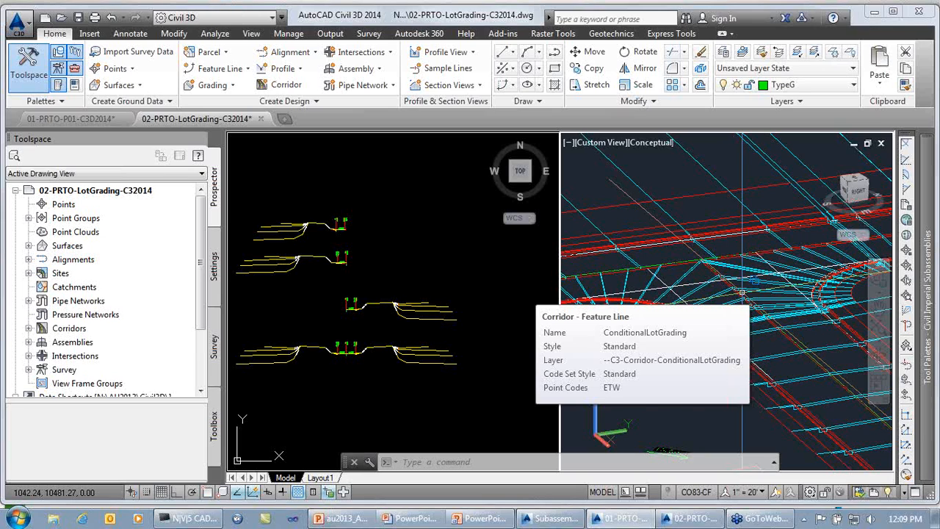
scroll(719, 293, down, 5)
shift+middle_drag(707, 296, 621, 258)
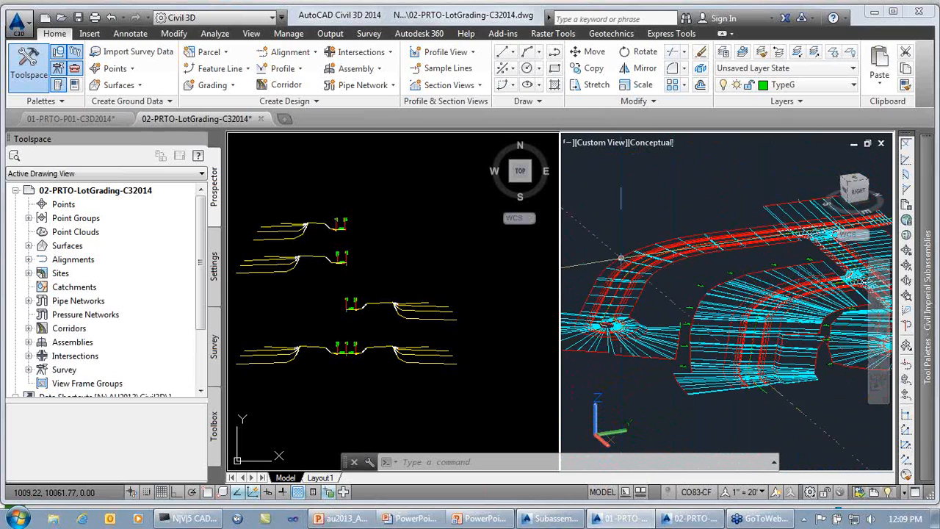
- Examine the lot grading assemblies in the plan viewport, ending on the slope link beyond the full road section's curb
click(369, 382)
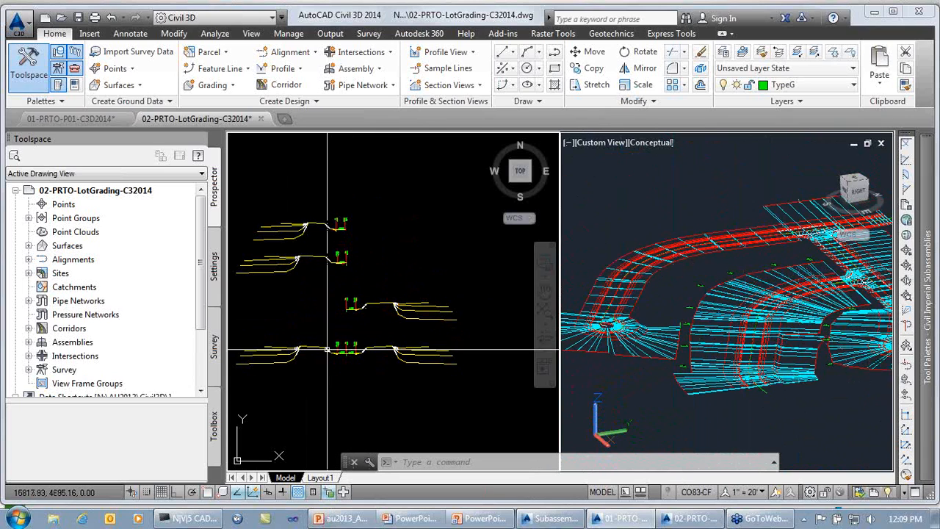
middle_drag(342, 386, 415, 113)
scroll(419, 319, up, 4)
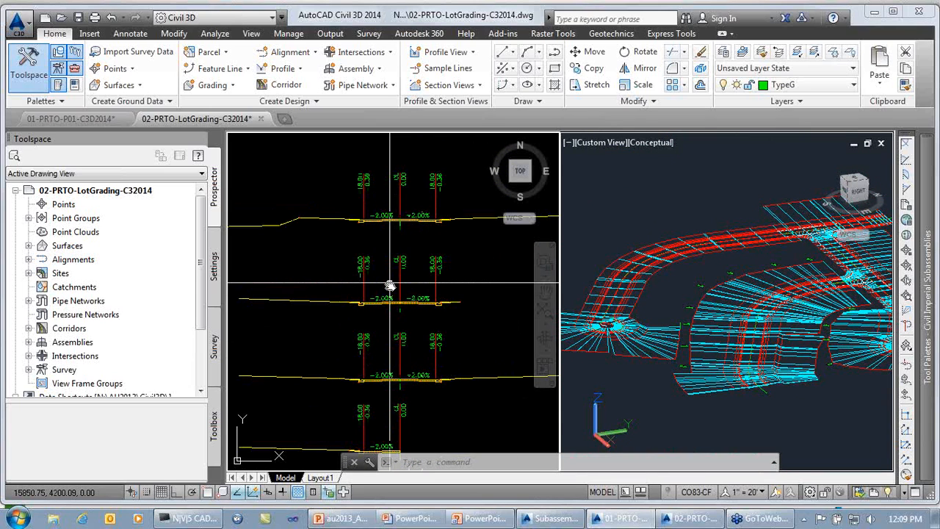
middle_drag(331, 223, 335, 288)
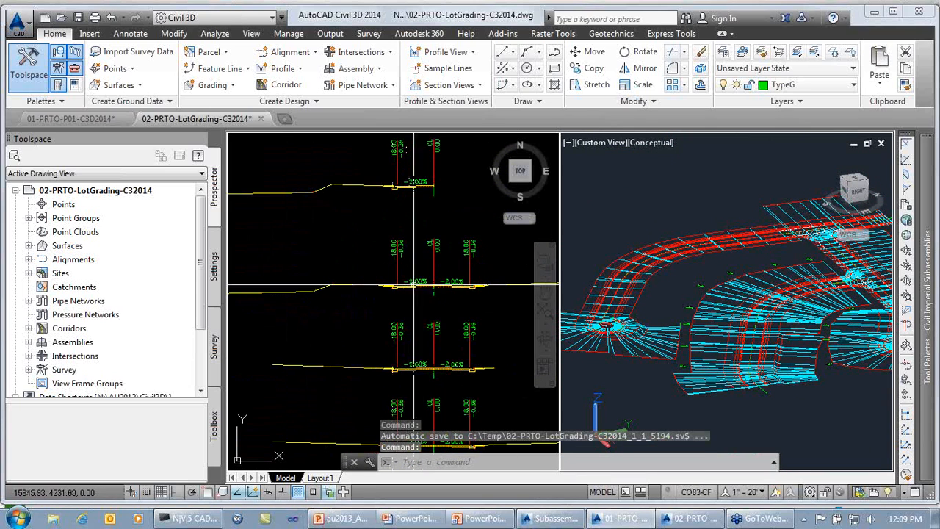
scroll(439, 336, down, 3)
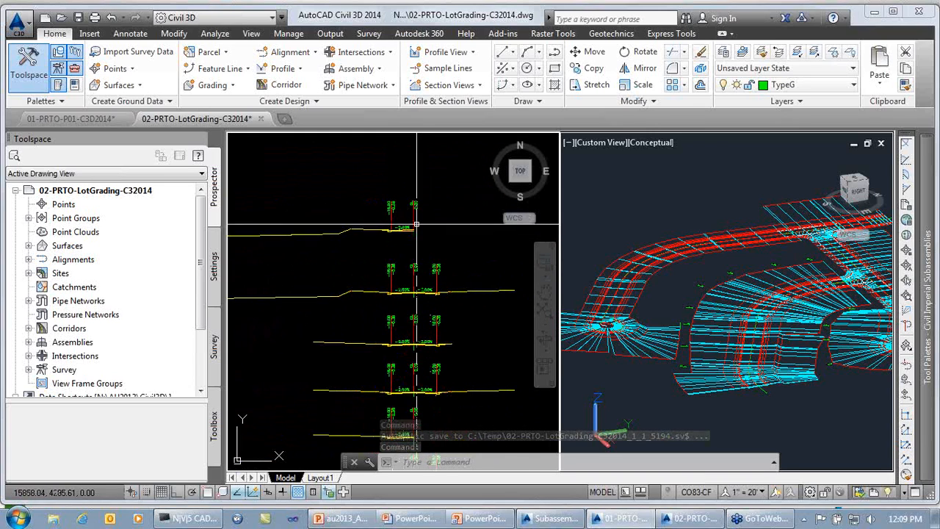
middle_drag(422, 178, 393, 406)
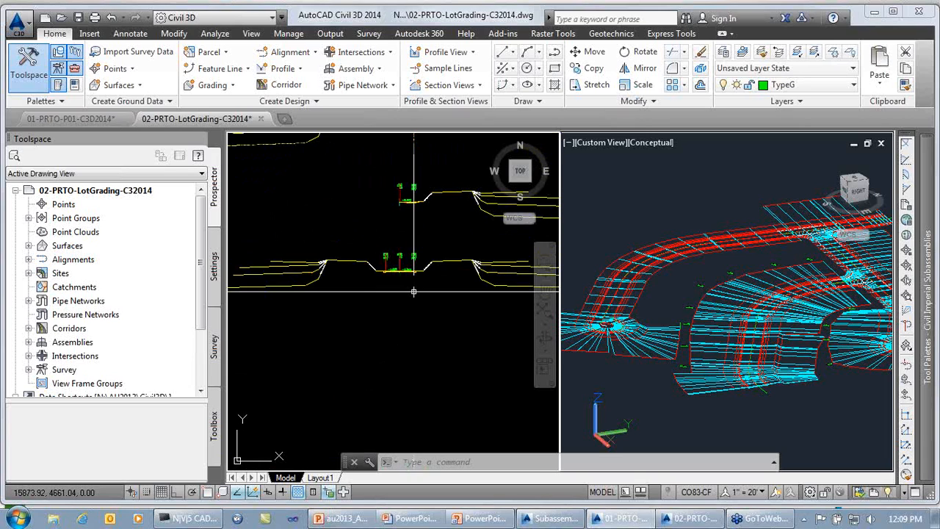
mouse_move(416, 303)
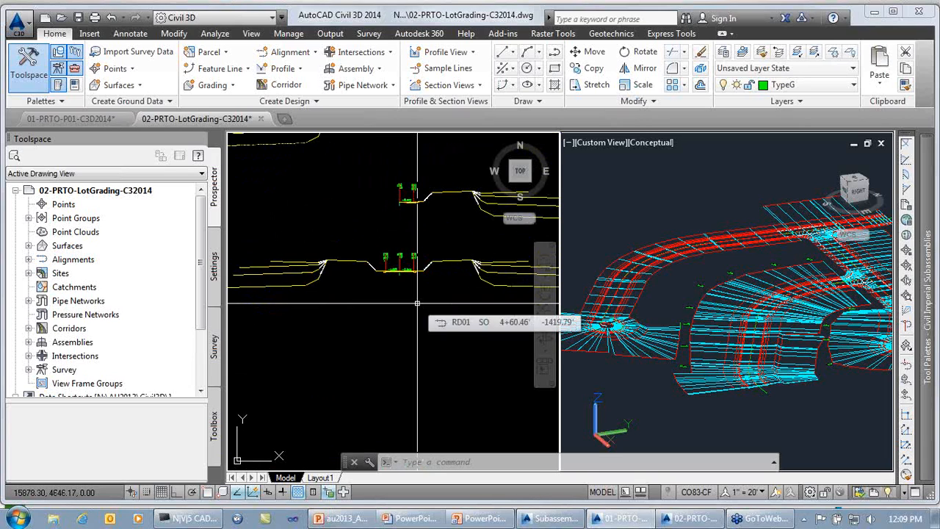
scroll(417, 302, up, 3)
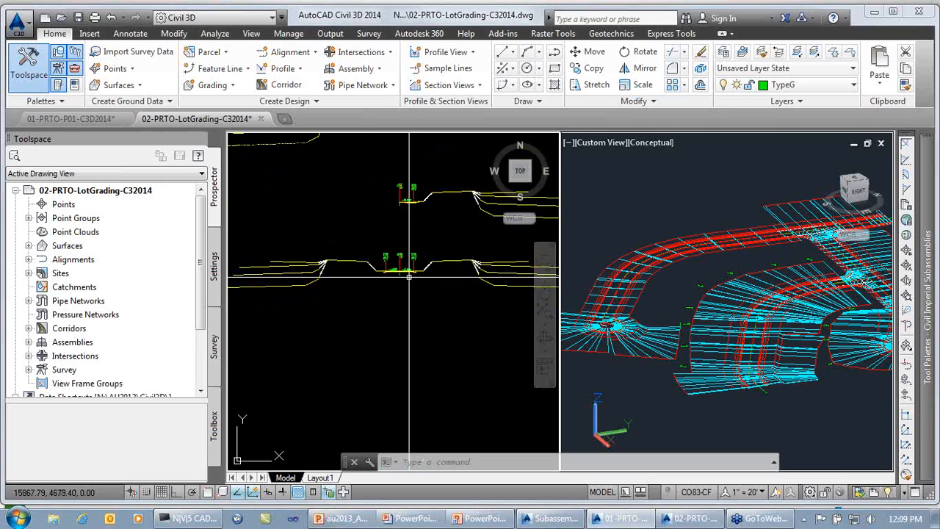
scroll(411, 276, up, 2)
mouse_move(413, 279)
middle_down()
mouse_move(394, 316)
mouse_move(337, 372)
middle_up()
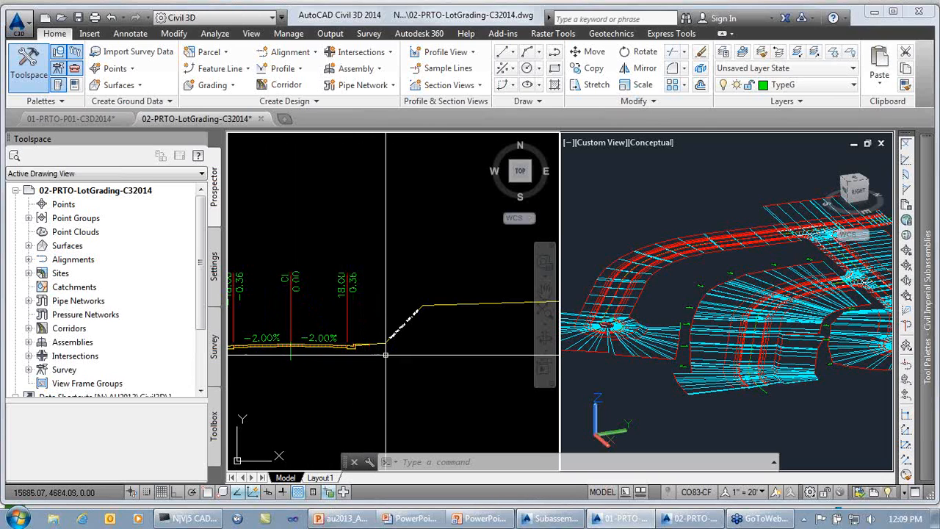
mouse_move(385, 363)
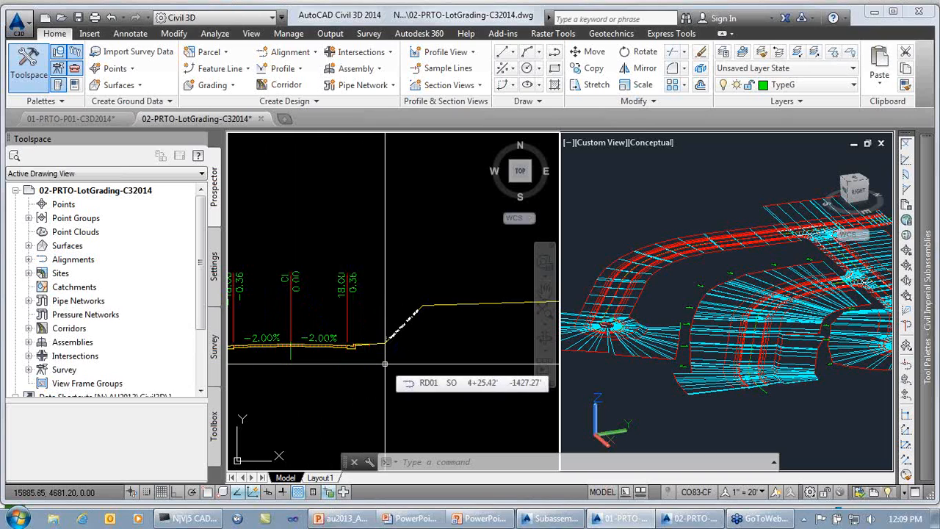
- Inspect the properties of the Cond-NoLot-NotFound-R conditional subassembly, including its type and maximum distance
scroll(398, 329, up, 3)
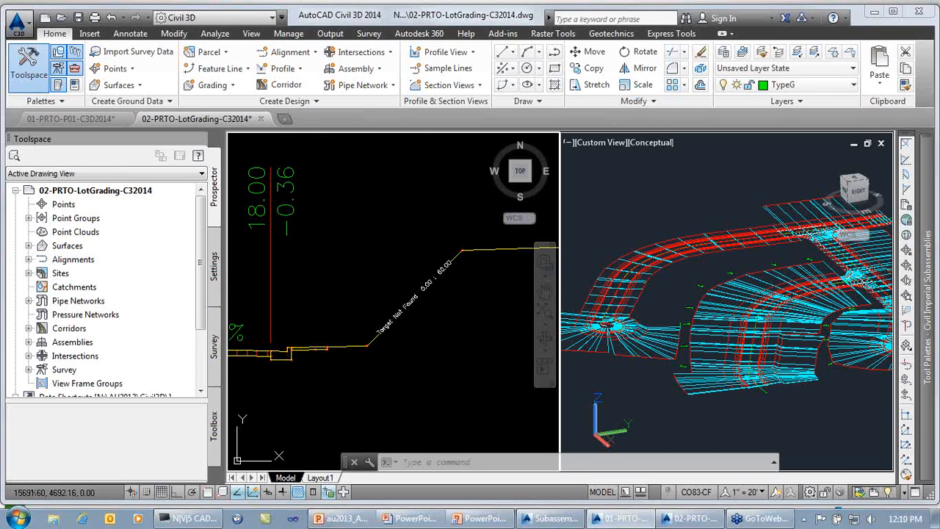
click(412, 300)
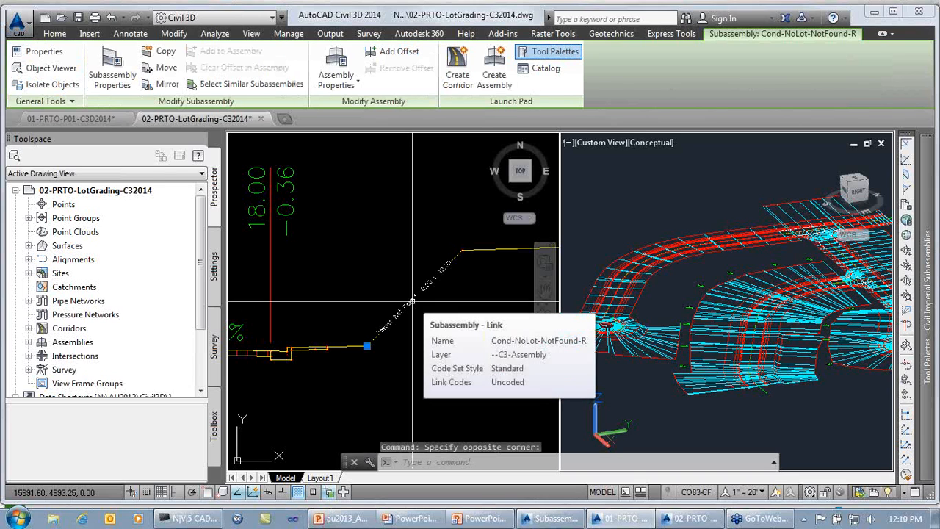
click(62, 54)
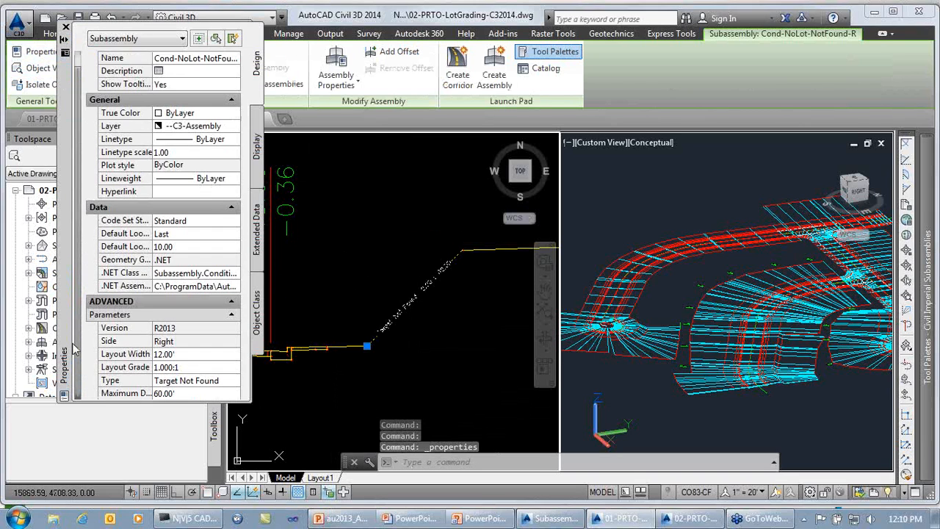
scroll(190, 383, up, 1)
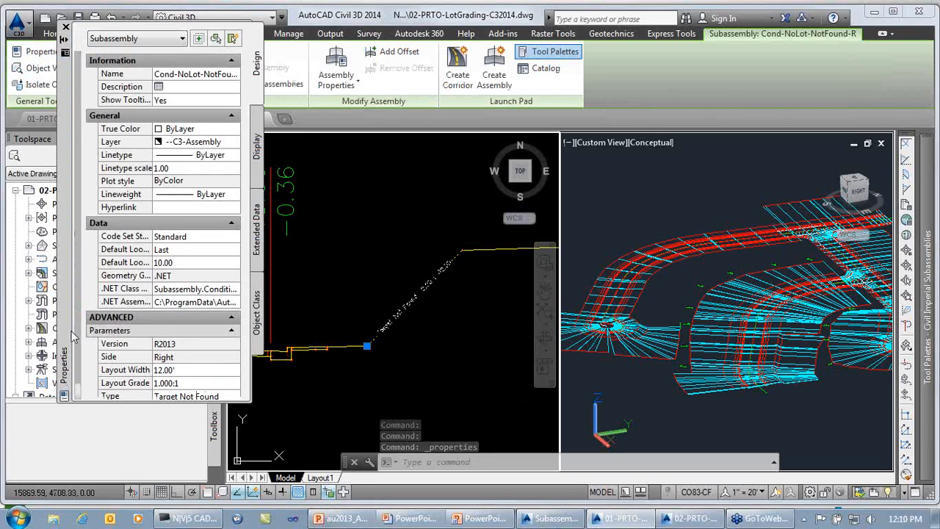
scroll(132, 360, down, 1)
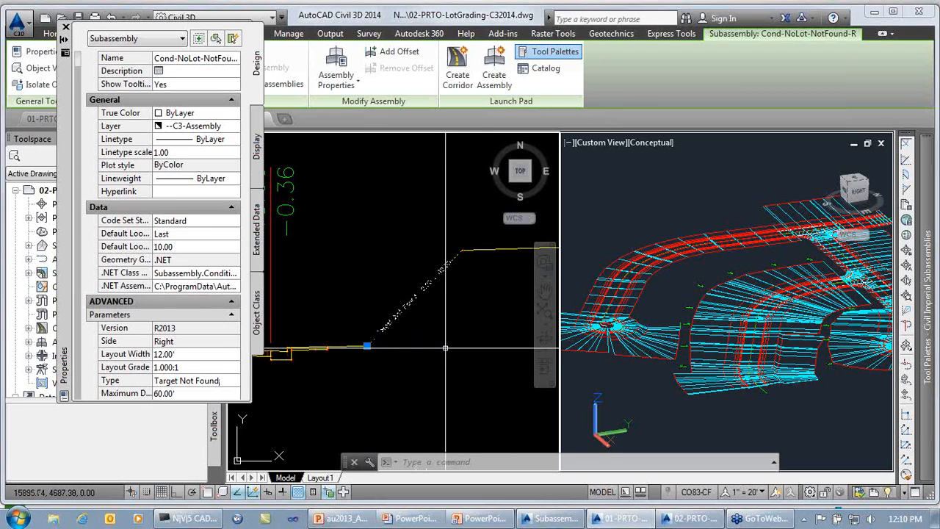
- In the corridor plan, select the three thick white lines along the curb returns and RD02 frontage at the RD01 intersection
middle_drag(446, 348, 339, 400)
scroll(345, 316, down, 5)
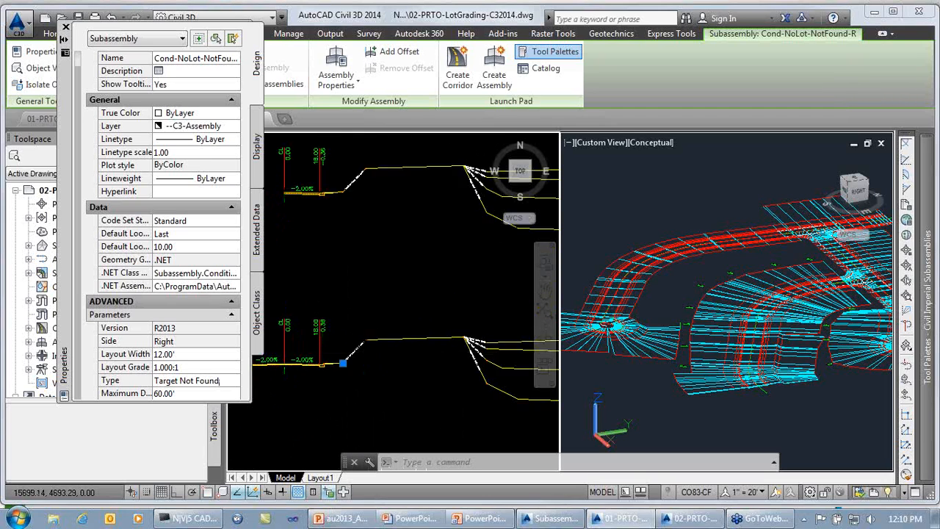
middle_drag(338, 337, 438, 399)
scroll(438, 399, down, 2)
middle_drag(343, 375, 461, 337)
scroll(374, 367, up, 8)
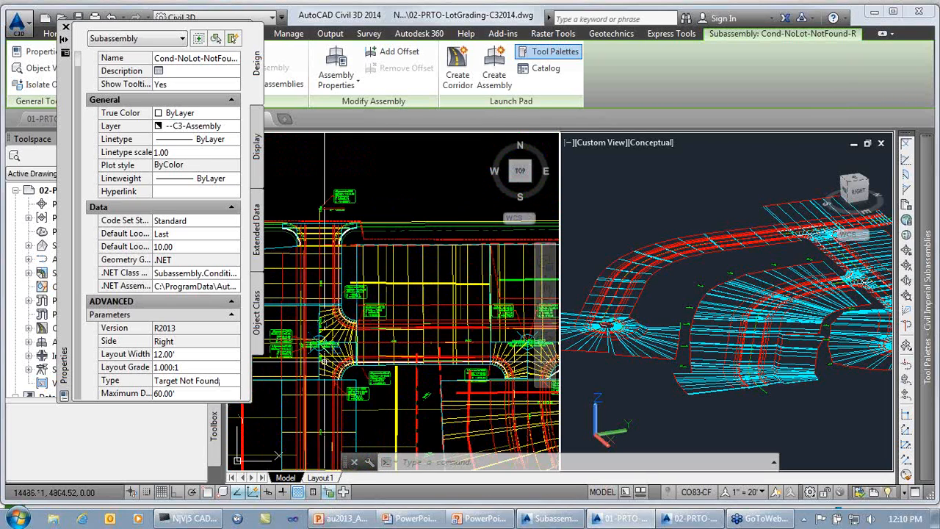
scroll(375, 367, up, 2)
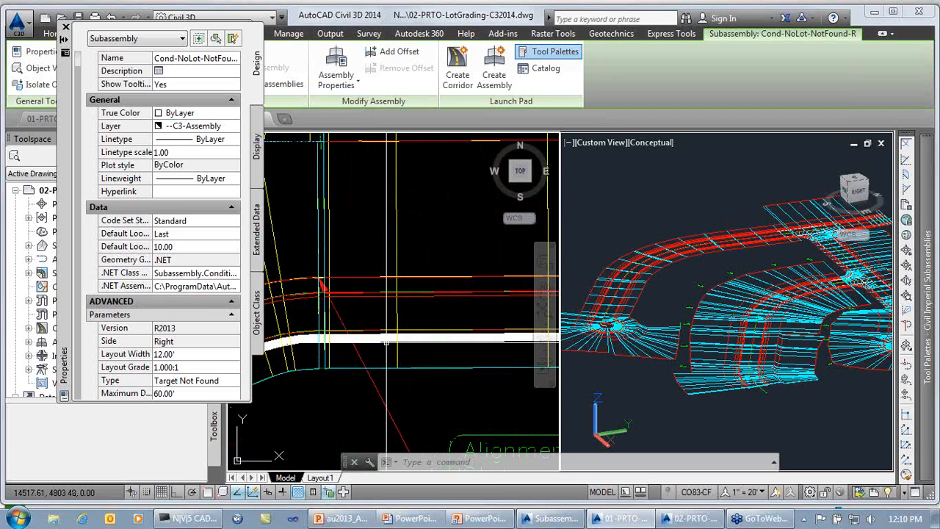
click(388, 340)
middle_drag(373, 212, 402, 297)
scroll(401, 297, down, 2)
middle_drag(389, 232, 393, 299)
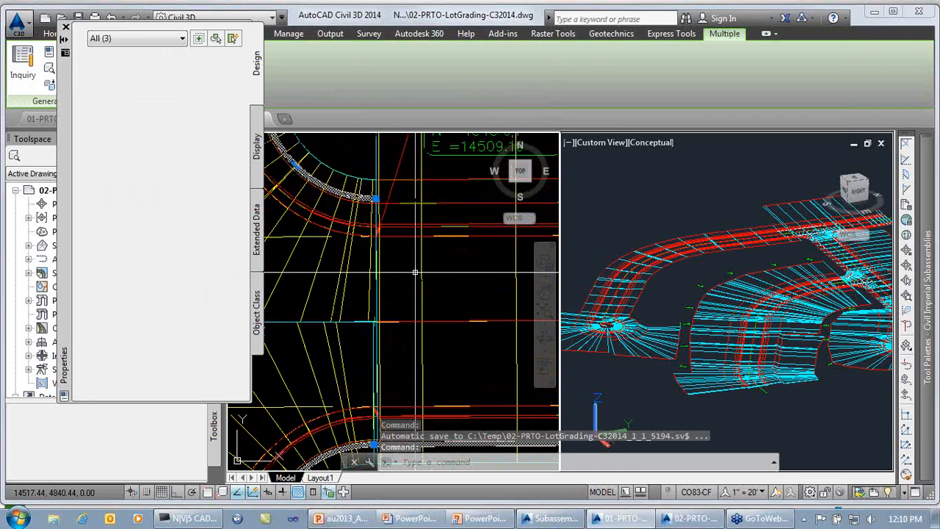
- Examine how the selected white line runs along RD02 past the thick yellow line near station 1+00
scroll(417, 277, down, 2)
middle_drag(419, 285, 394, 225)
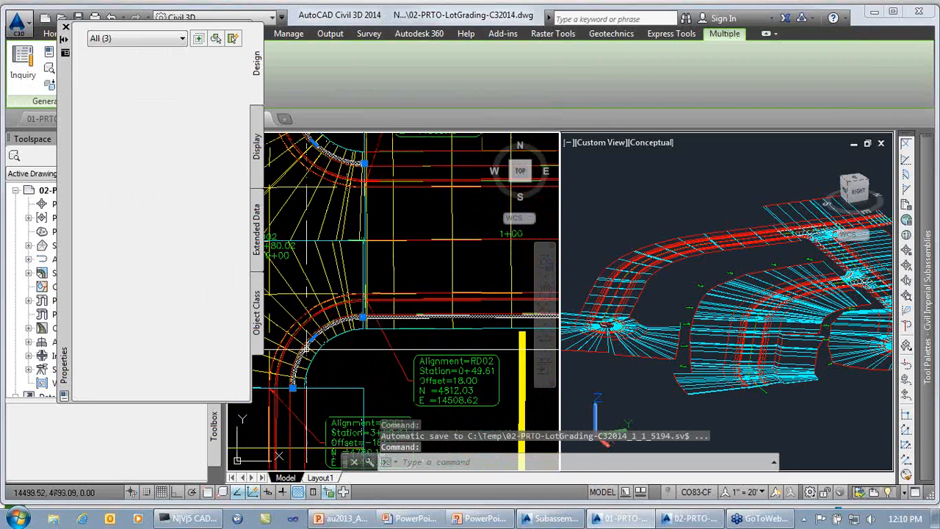
middle_drag(358, 304, 293, 284)
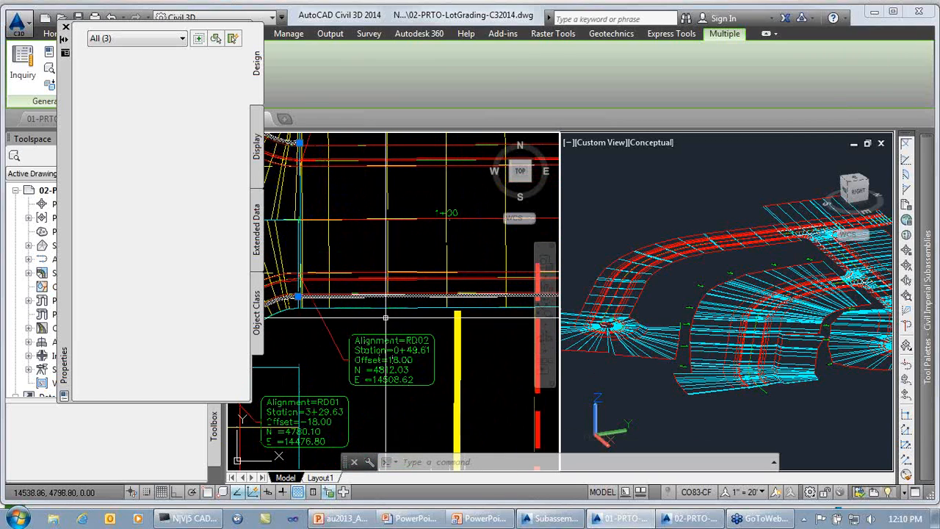
mouse_move(470, 323)
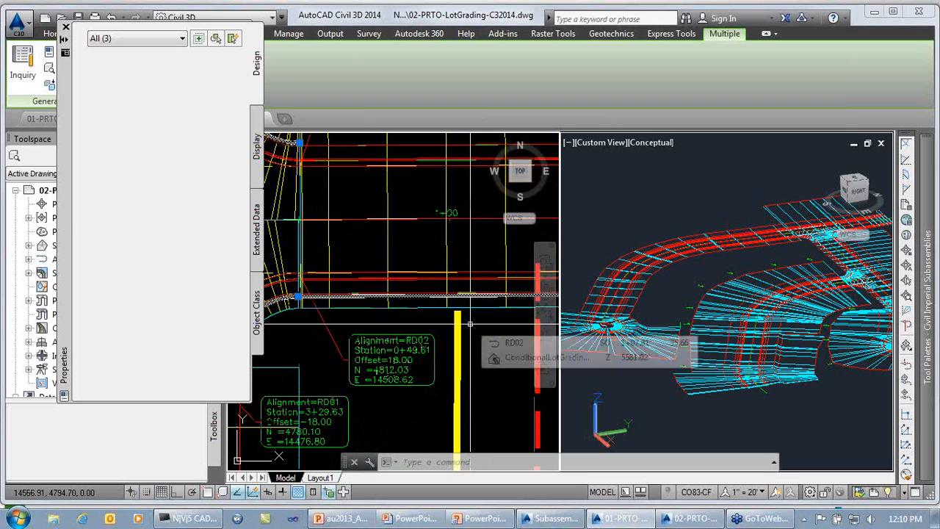
scroll(470, 323, down, 3)
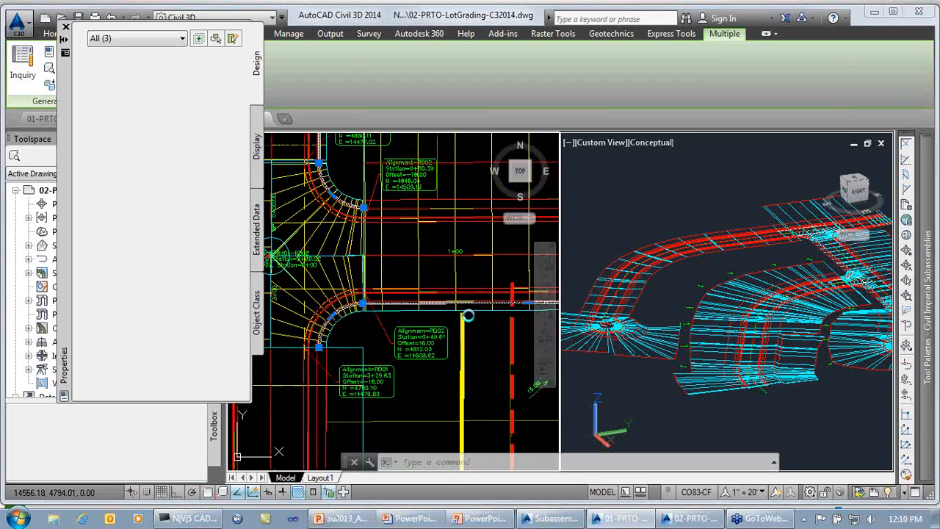
- Follow the selected white line along RD02 to the intersection beyond station 2+00, and clear the selection
middle_drag(447, 322, 406, 344)
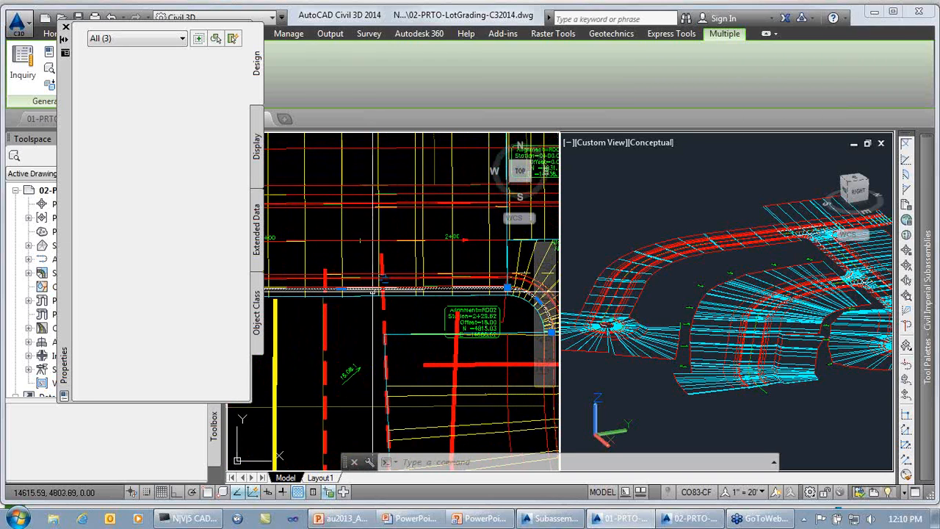
scroll(409, 290, down, 2)
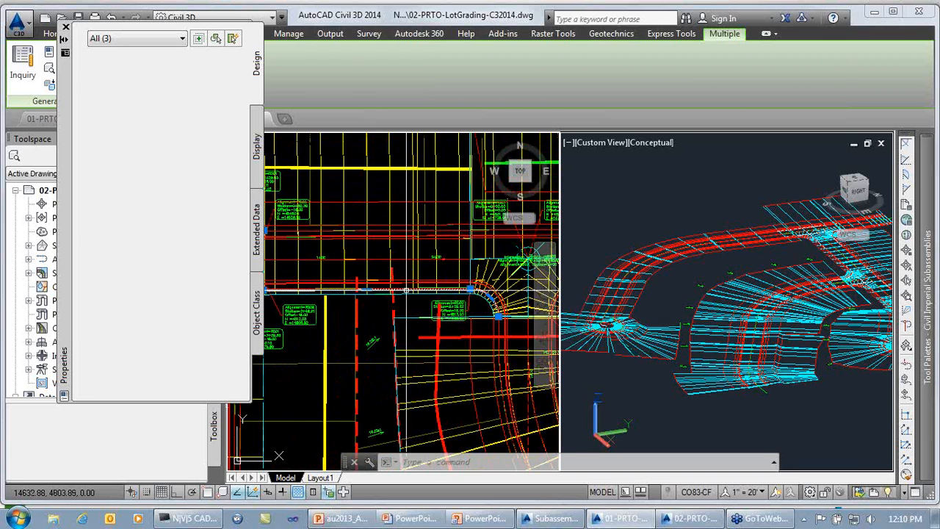
scroll(379, 306, down, 2)
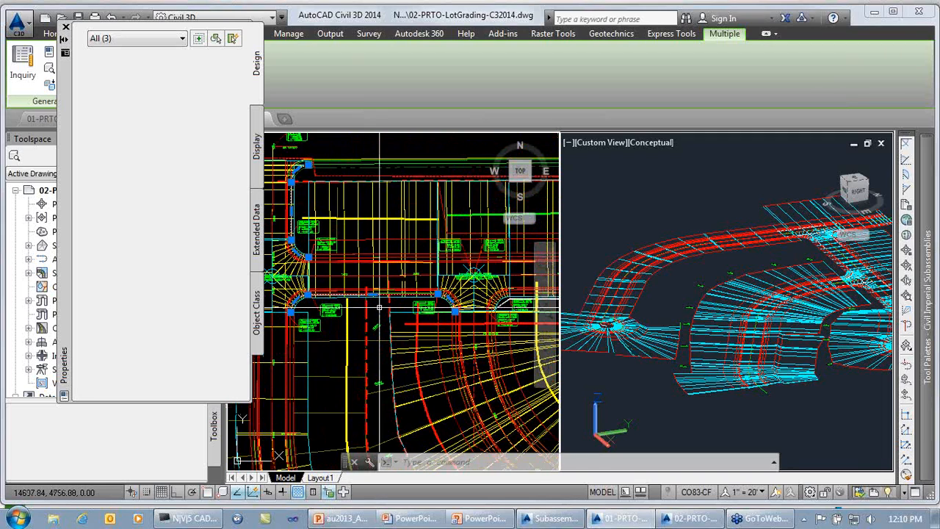
key(Escape)
key(Escape)
- Inspect the properties of the Common-50-R link beyond the full road section's curb slope, including its offset and slope parameters
scroll(426, 319, down, 2)
middle_drag(427, 320, 268, 292)
scroll(440, 271, up, 6)
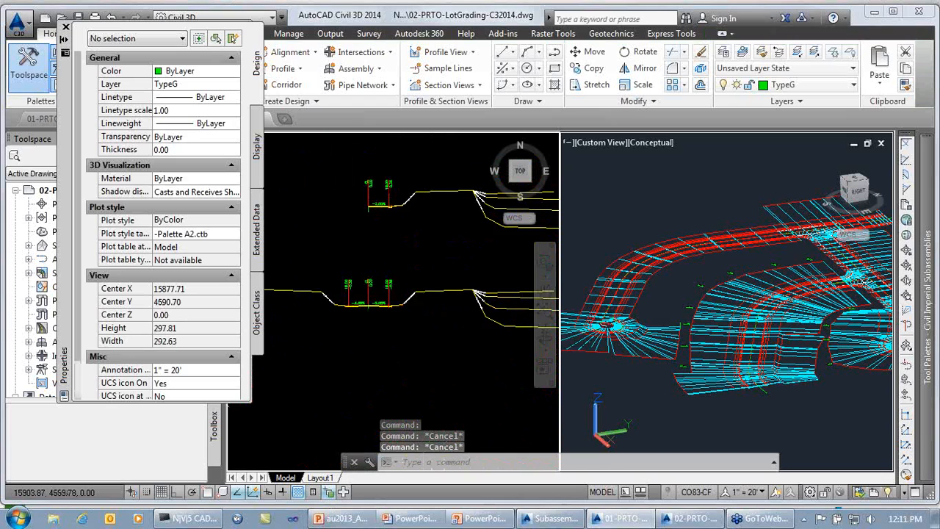
scroll(422, 301, up, 4)
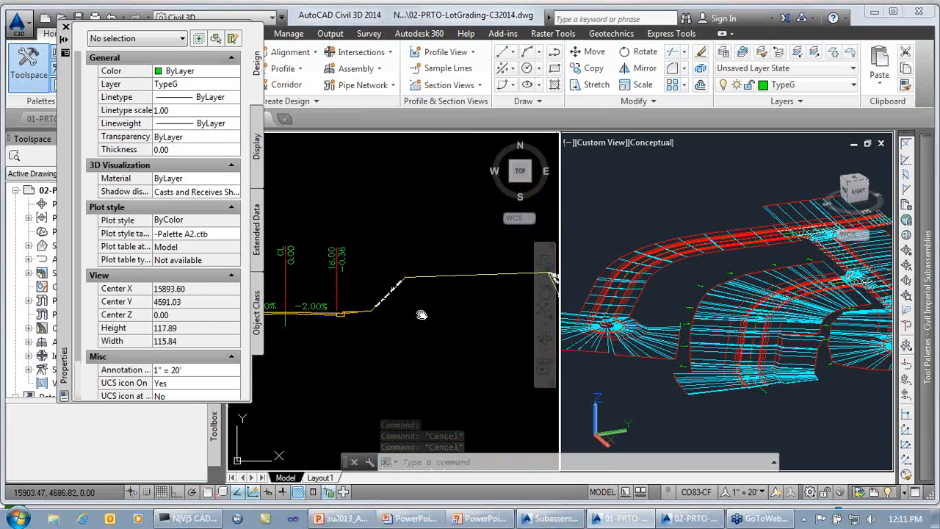
middle_drag(420, 314, 357, 333)
click(385, 328)
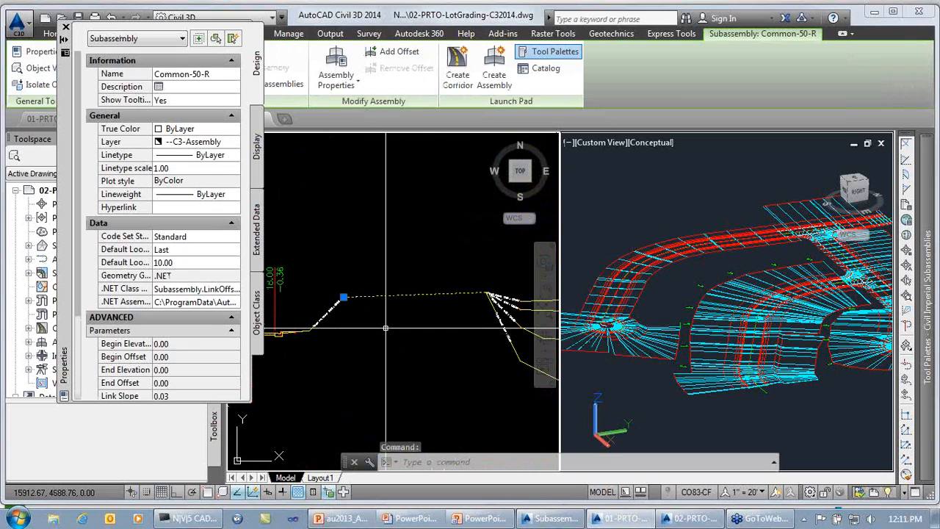
drag(82, 264, 82, 354)
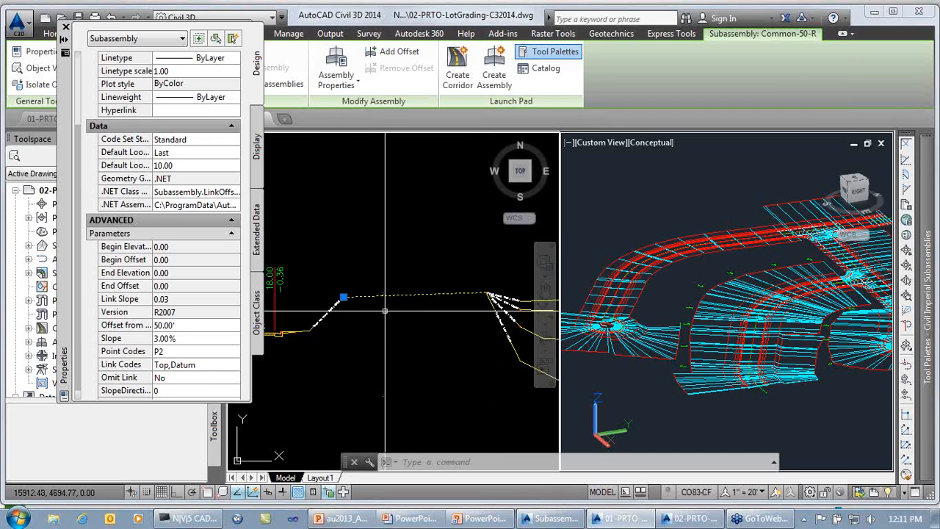
- Inspect the type and maximum distance of the Cond-TypeA-Found-R conditional subassembly at the end of the common link
middle_drag(385, 310, 311, 343)
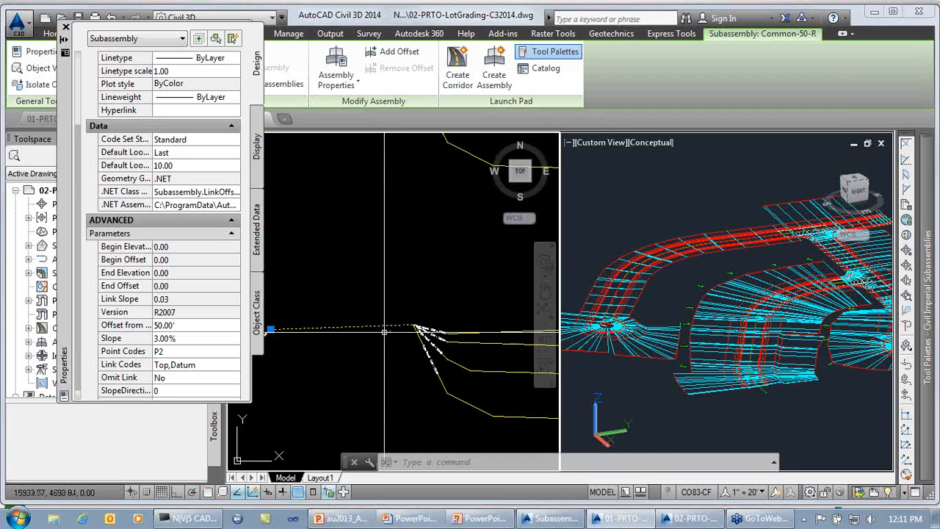
scroll(456, 358, up, 3)
middle_drag(457, 358, 464, 342)
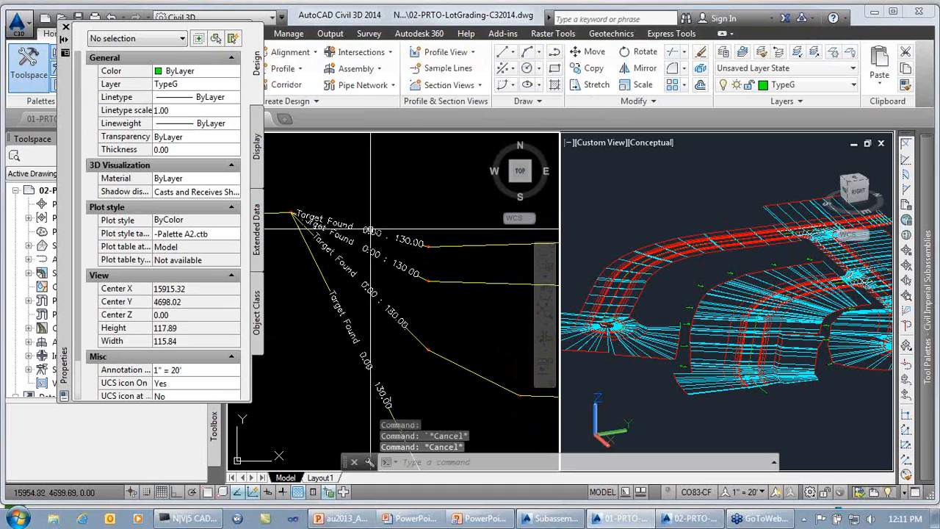
click(371, 230)
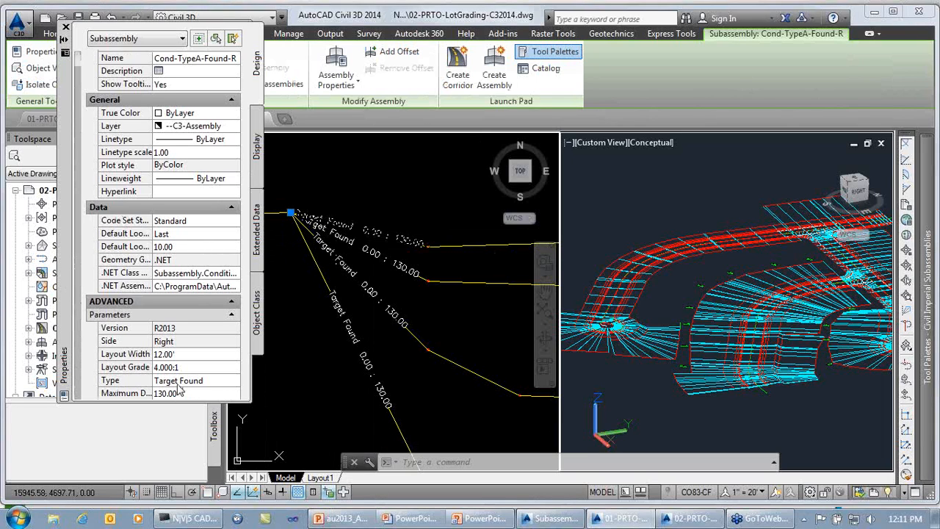
- Identify the TypeB-ToRearLot-R link attached to the second conditional branch, and clear the selection
scroll(419, 316, down, 2)
middle_drag(417, 316, 315, 328)
scroll(318, 332, down, 2)
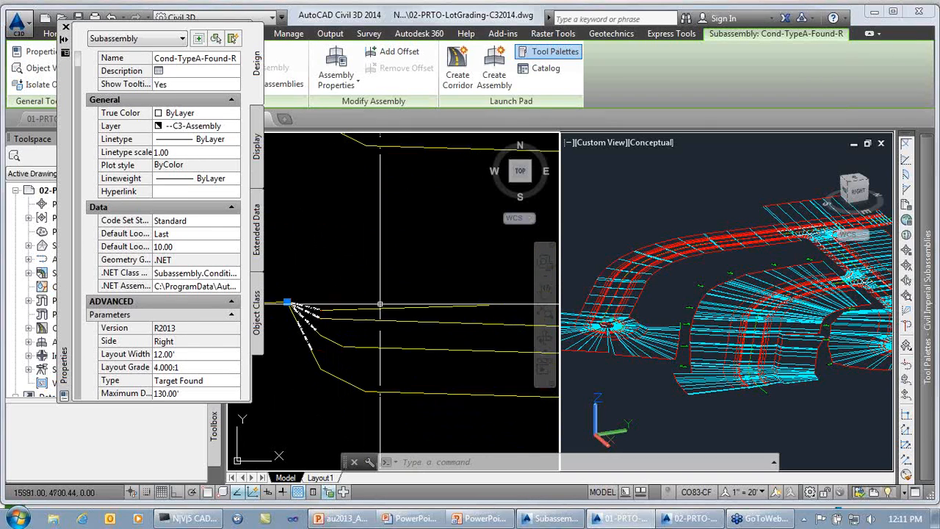
key(Escape)
click(334, 319)
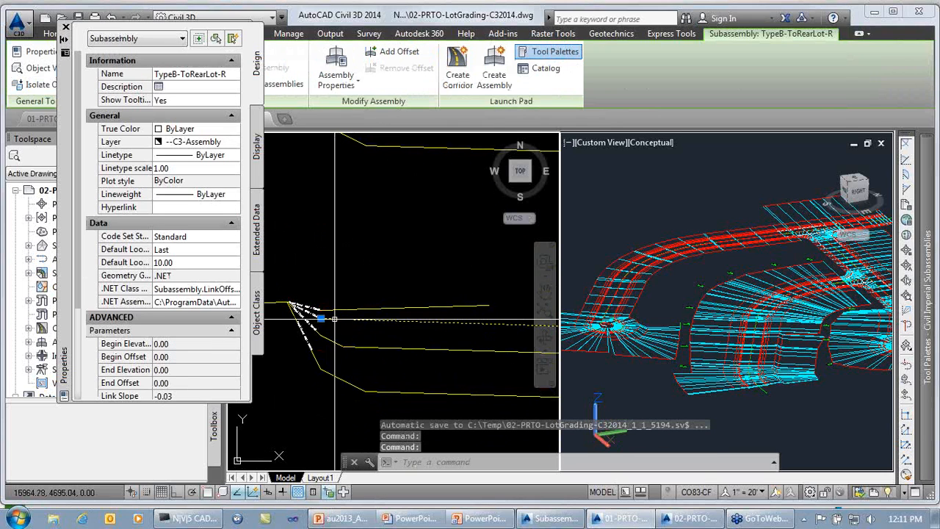
key(Escape)
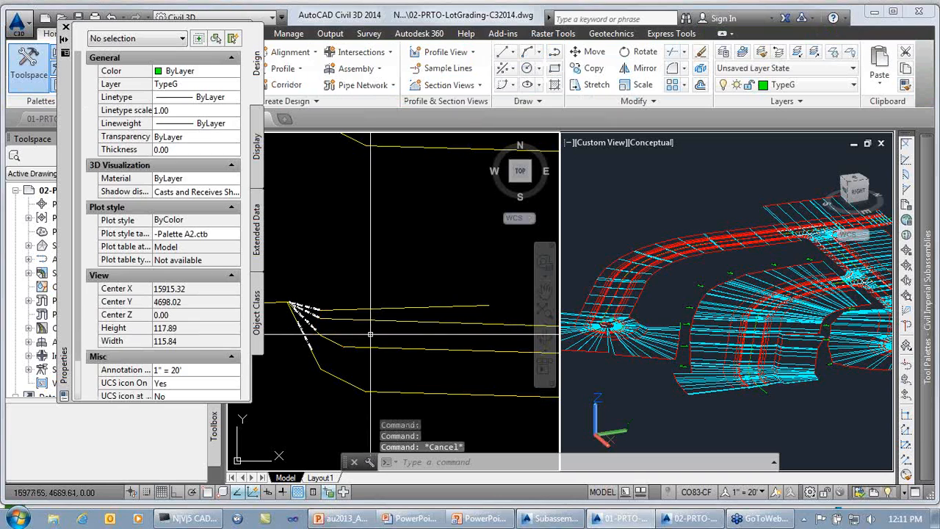
- Identify the TypeG-R and TypeW-R links on the two lower conditional branches, together with the link that continues each one
click(326, 337)
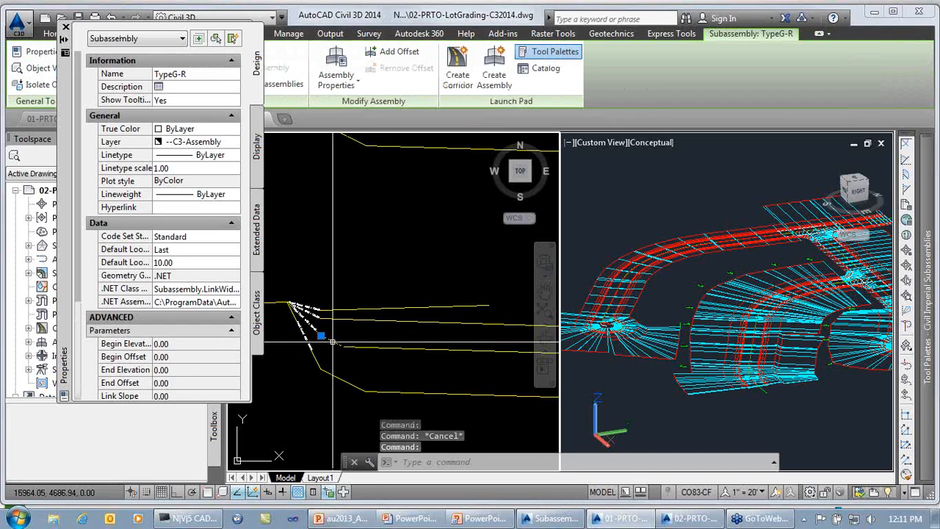
click(381, 356)
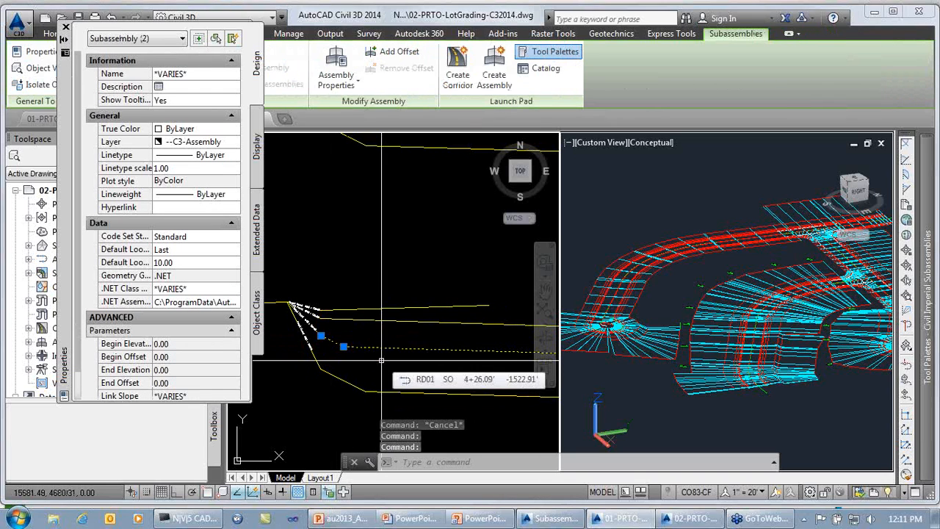
key(Escape)
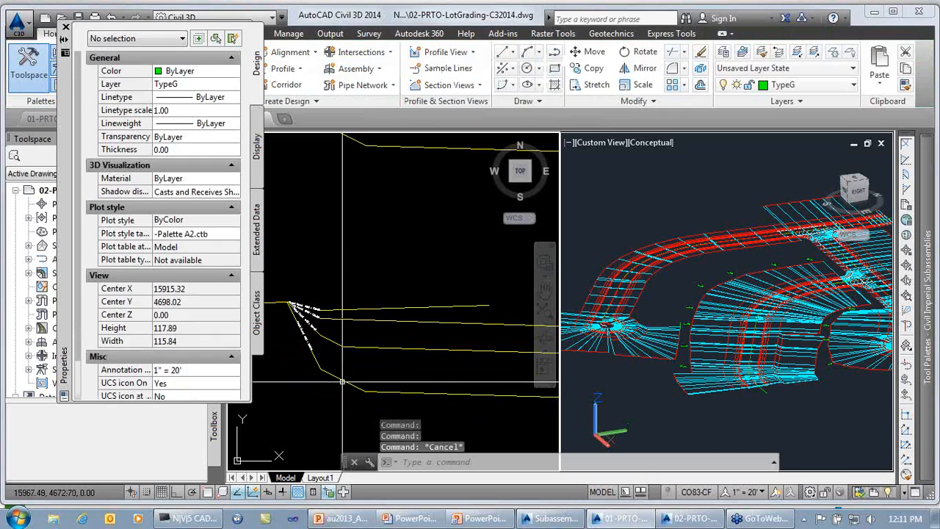
click(342, 381)
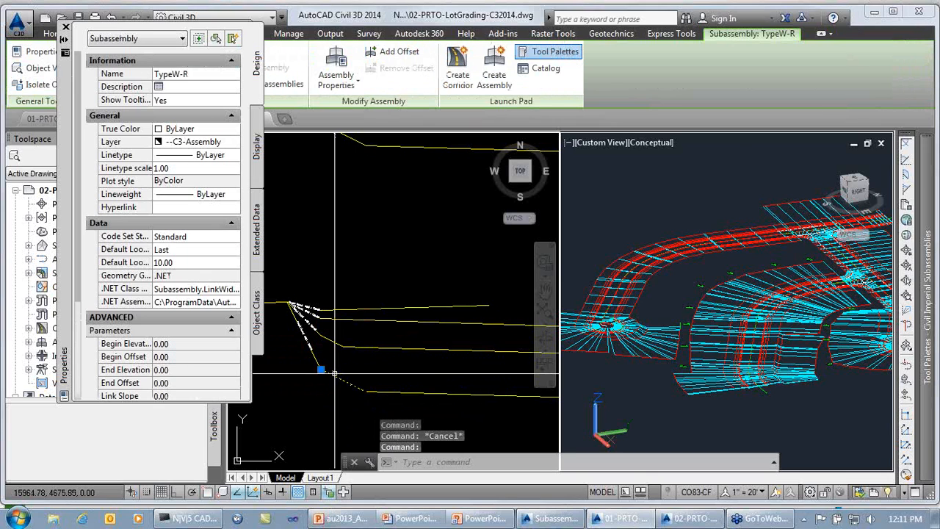
click(401, 393)
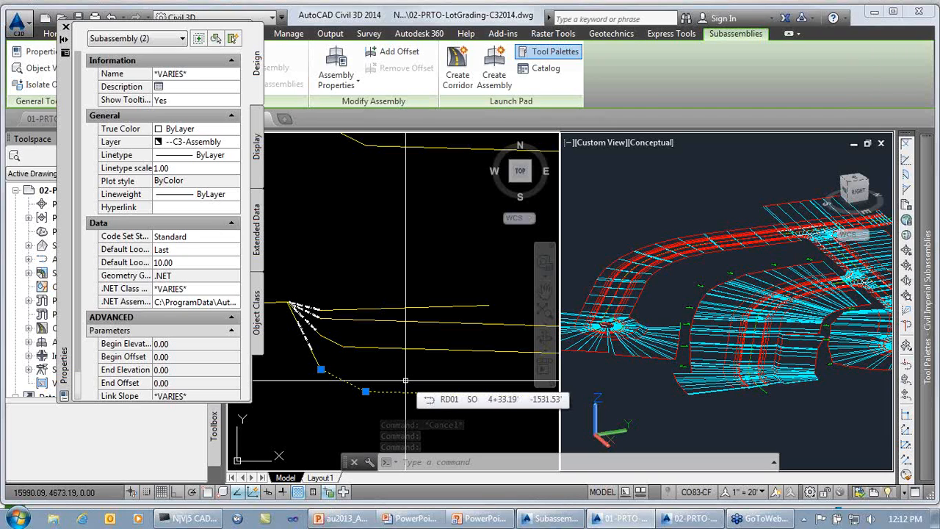
key(Escape)
- Review the available type options of the Cond-TypeA-Found-R conditional subassembly without changing its setting, with the properties list enlarged
scroll(389, 381, up, 2)
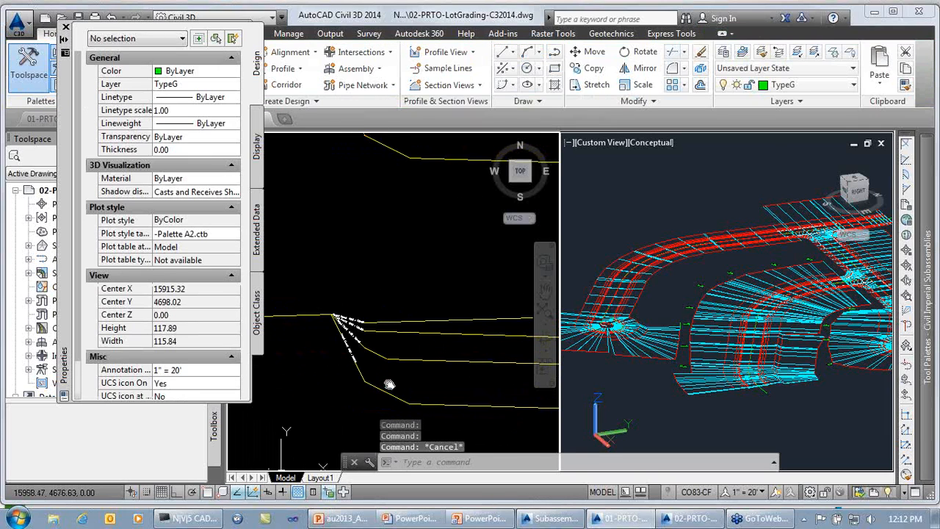
scroll(389, 382, up, 2)
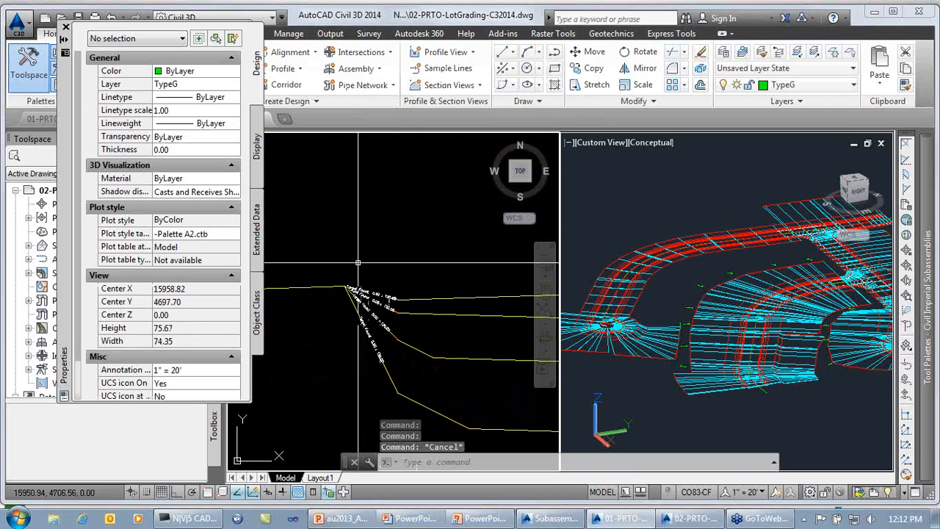
mouse_move(349, 330)
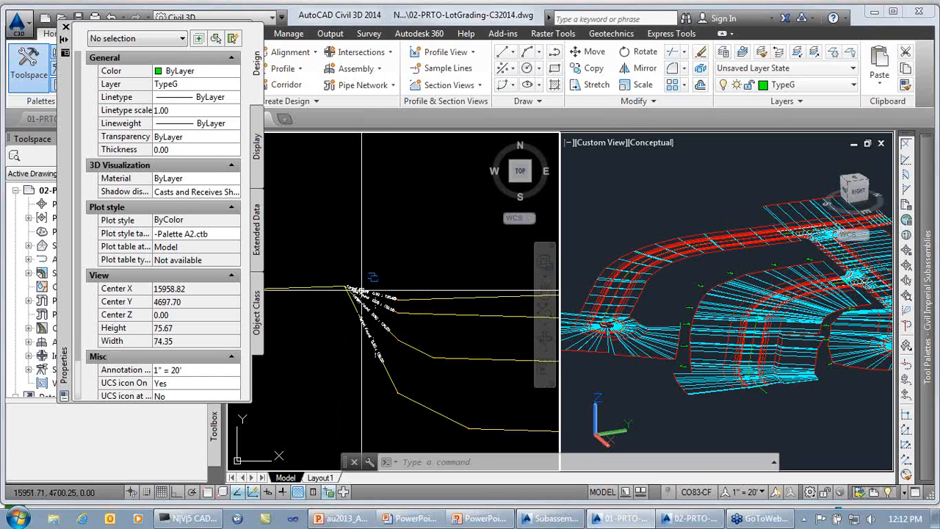
click(359, 292)
click(334, 297)
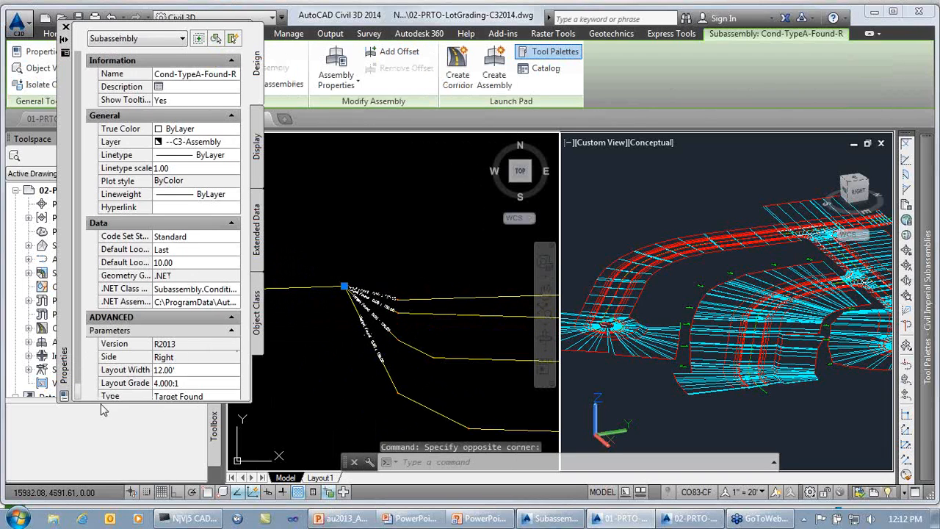
drag(108, 403, 108, 434)
click(196, 397)
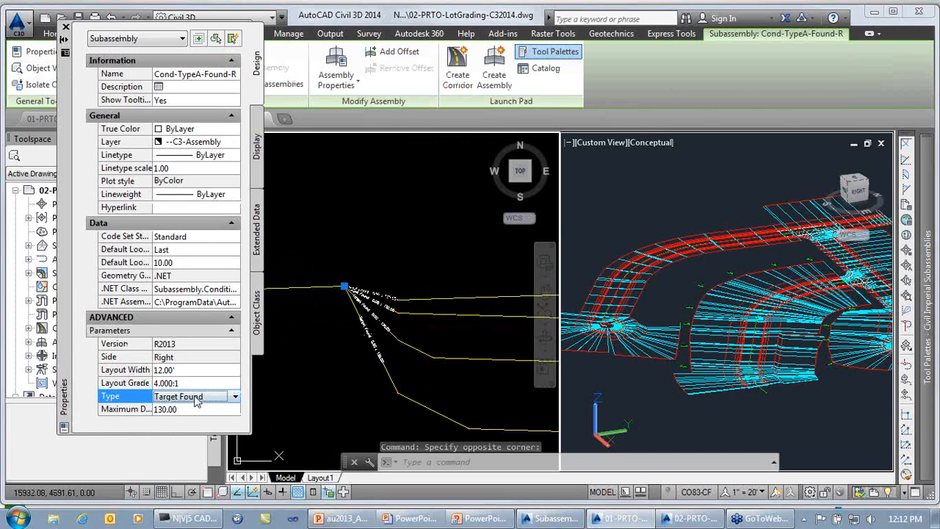
click(197, 398)
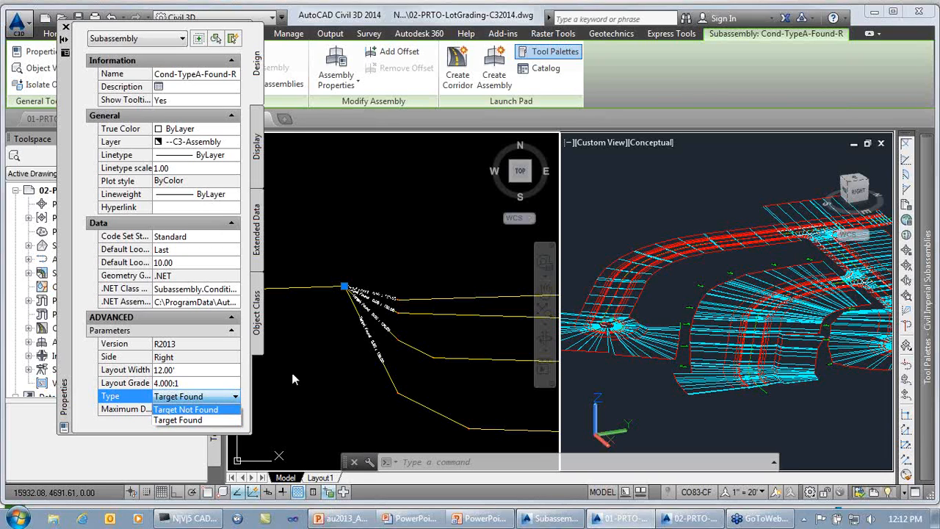
click(312, 356)
click(319, 338)
key(Escape)
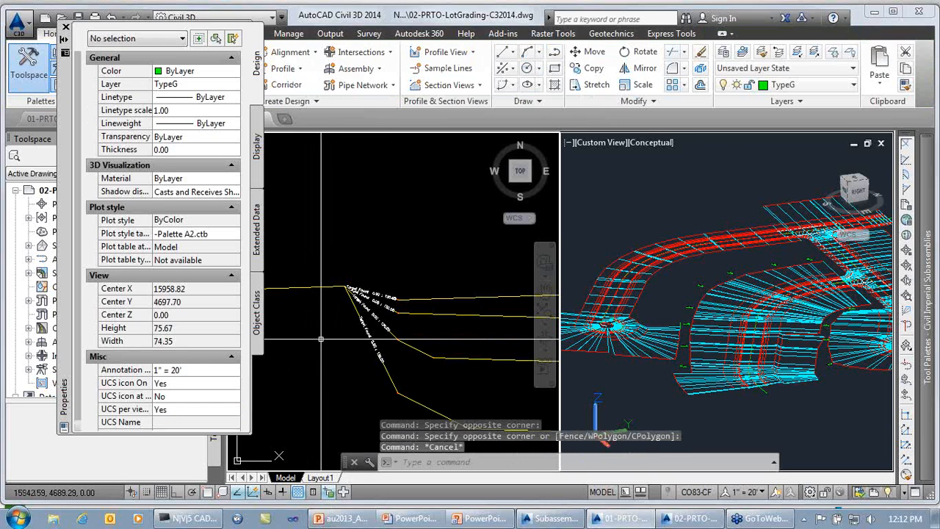
- Inspect the offset and slope parameters of the TypeA-ToRearLot-R link in the full road section, and clear the selection
scroll(361, 323, down, 2)
scroll(360, 323, down, 2)
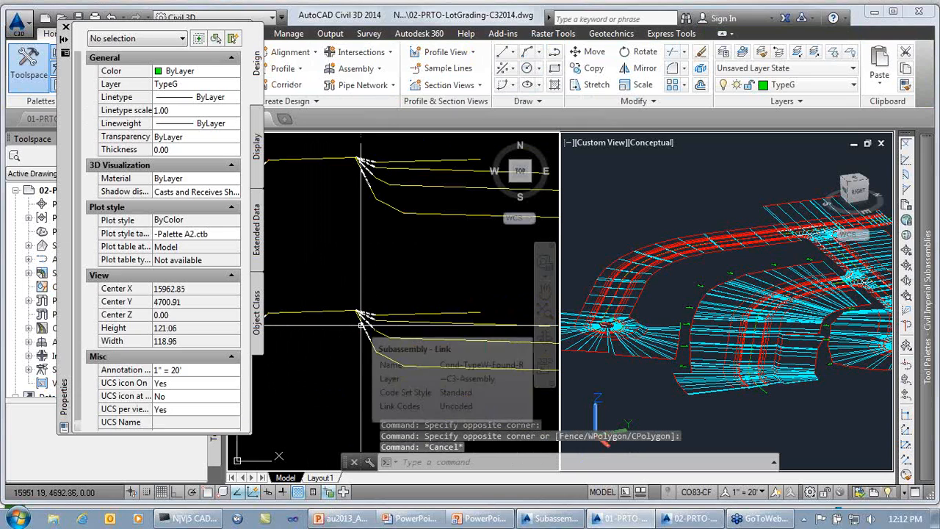
middle_drag(335, 348, 434, 344)
middle_drag(380, 358, 284, 353)
scroll(373, 363, down, 1)
middle_drag(423, 377, 344, 371)
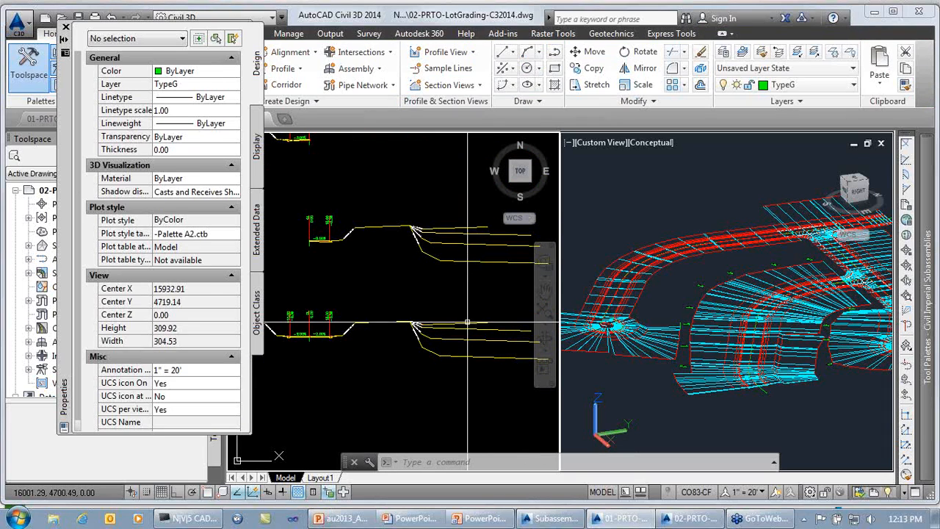
click(415, 324)
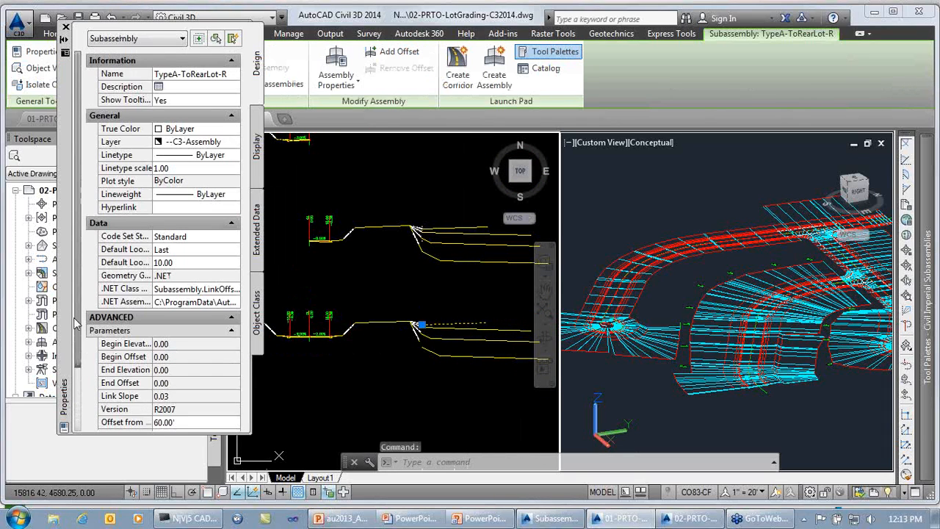
drag(78, 355, 69, 446)
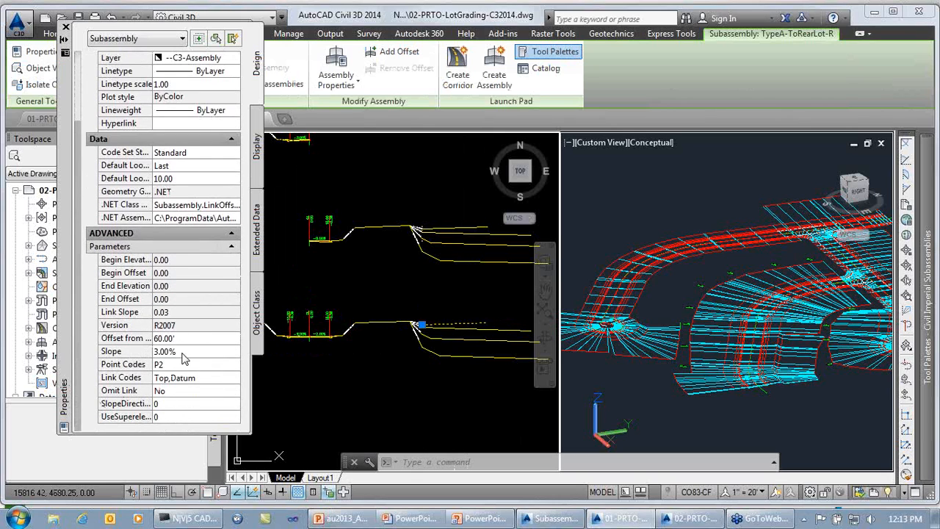
right_click(433, 300)
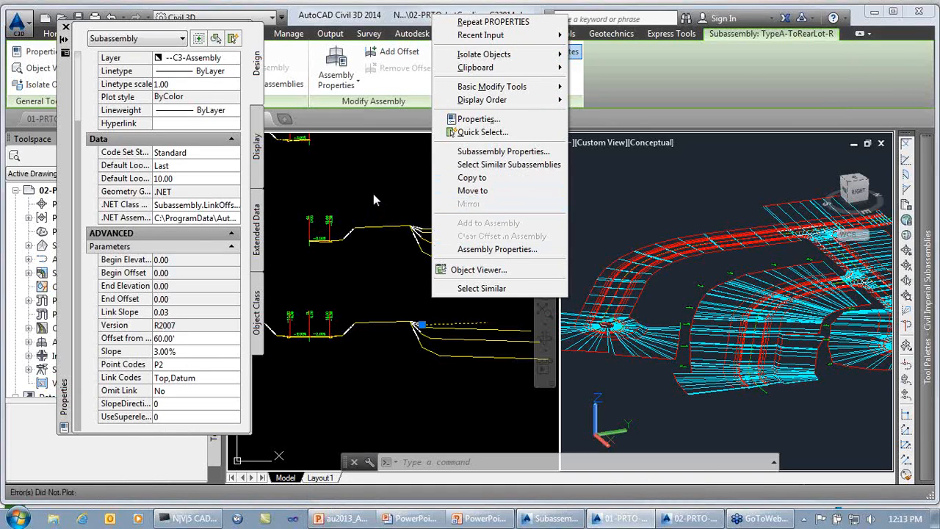
key(Escape)
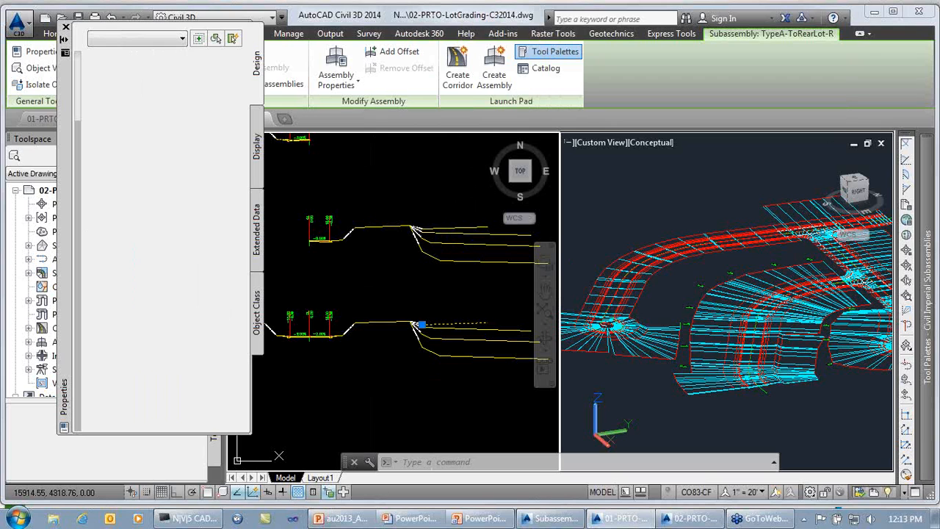
key(Escape)
key(Escape)
- Examine the one-sided lot grading assemblies above the full road section, covering both the right-hand and left-hand versions
middle_drag(398, 323, 518, 336)
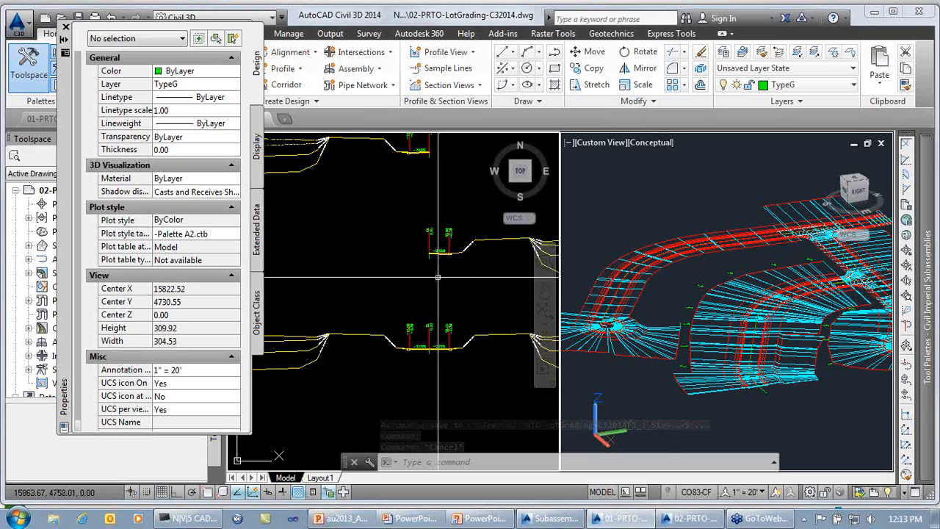
scroll(441, 220, up, 5)
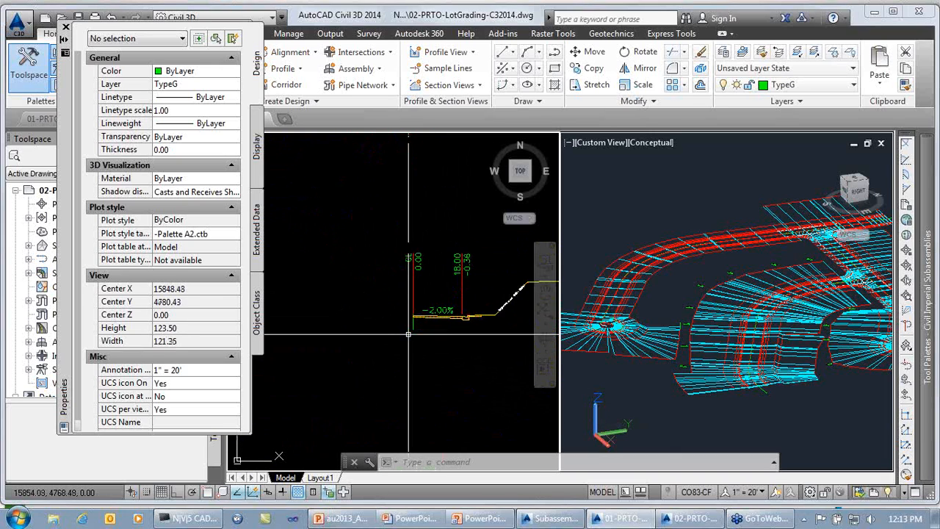
middle_drag(419, 234, 423, 406)
middle_drag(415, 274, 414, 333)
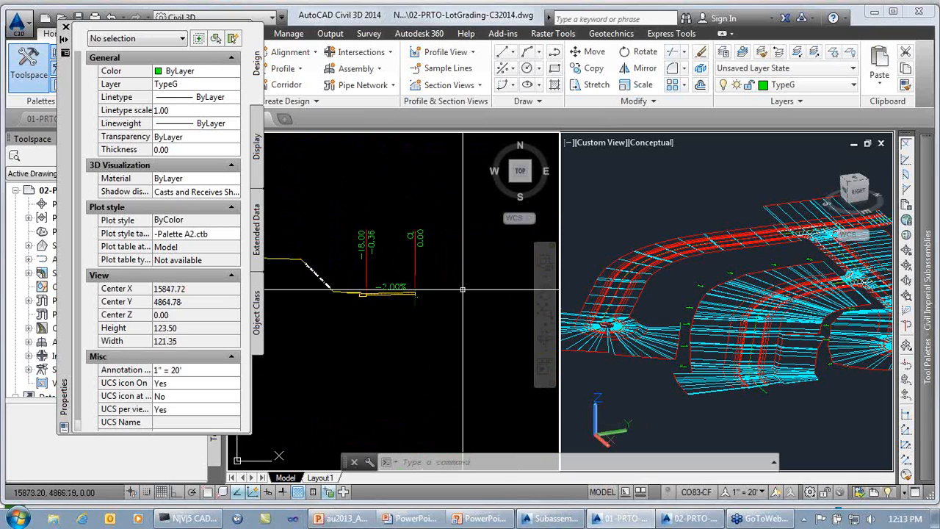
middle_drag(361, 314, 439, 361)
middle_drag(372, 344, 435, 410)
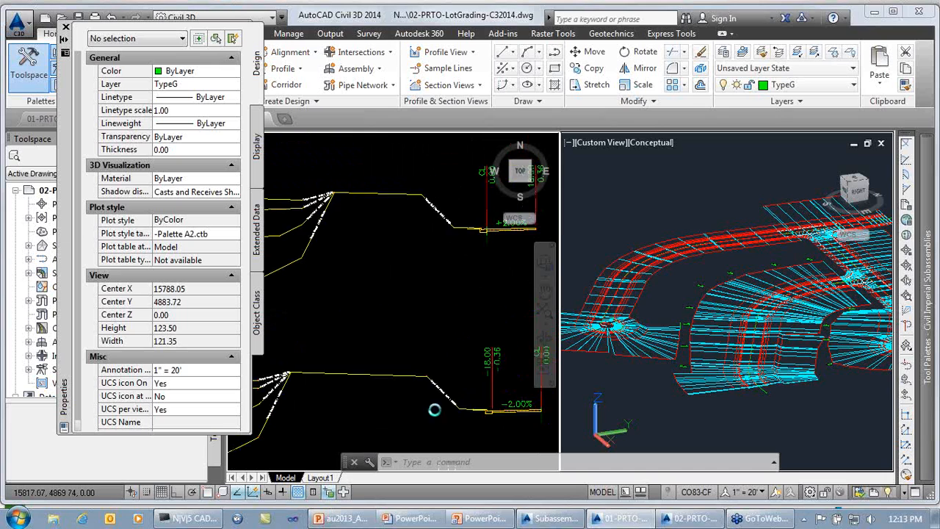
middle_drag(493, 278, 465, 333)
scroll(434, 337, down, 2)
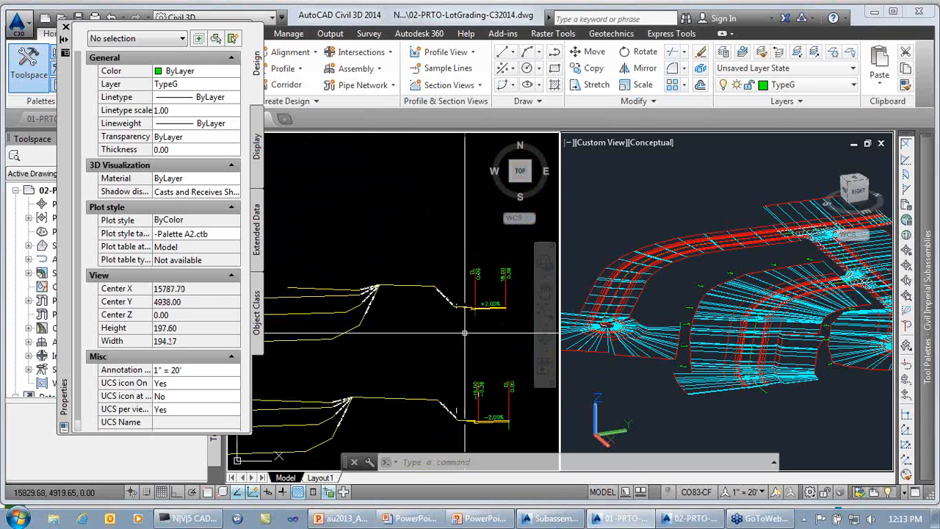
- Identify the upper left-hand curb assembly by selecting its baseline, and clear the selection
click(475, 305)
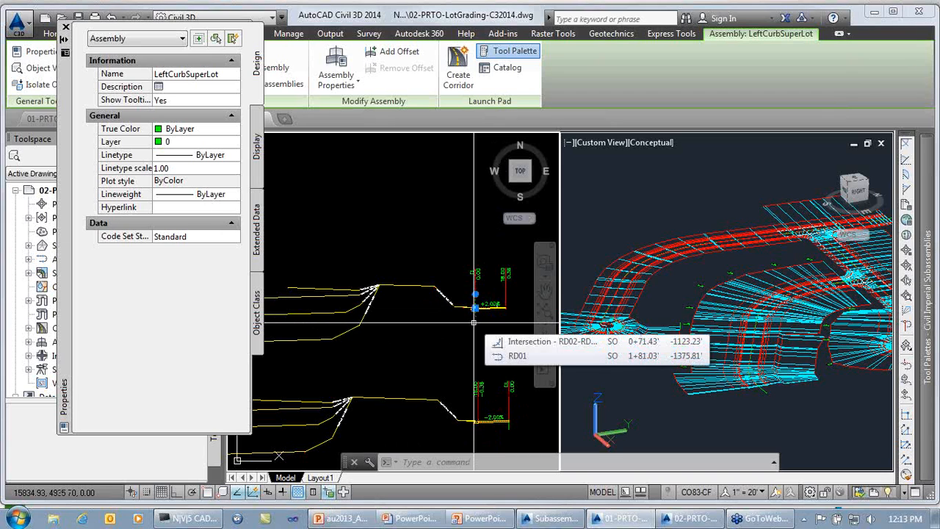
scroll(474, 322, up, 1)
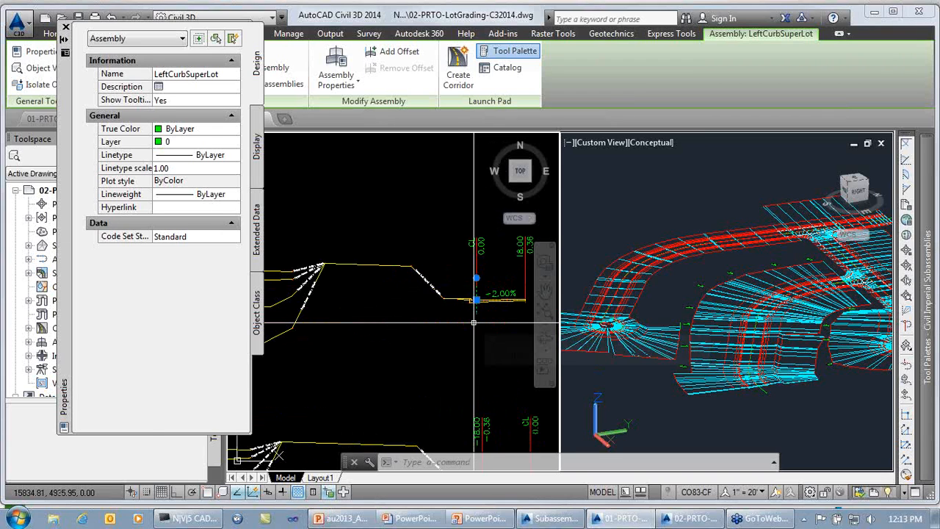
key(Escape)
key(Escape)
scroll(474, 321, down, 1)
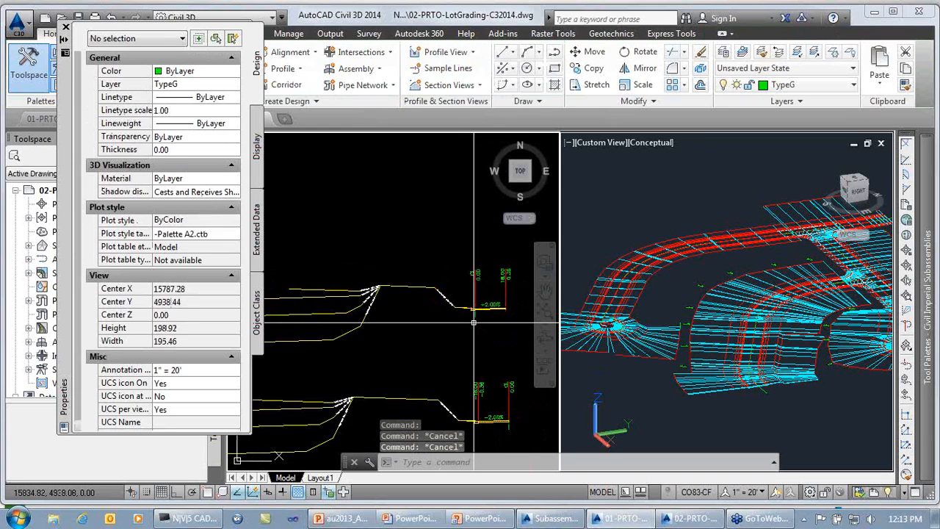
scroll(473, 321, down, 1)
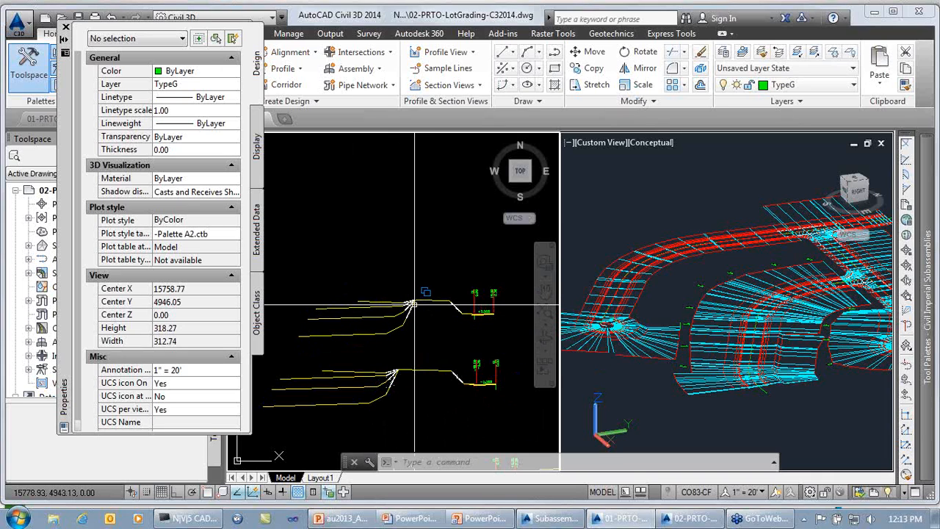
- Identify the layer of the thick solid red lot-type polyline west of the road in plan, and clear the selection
scroll(415, 304, down, 6)
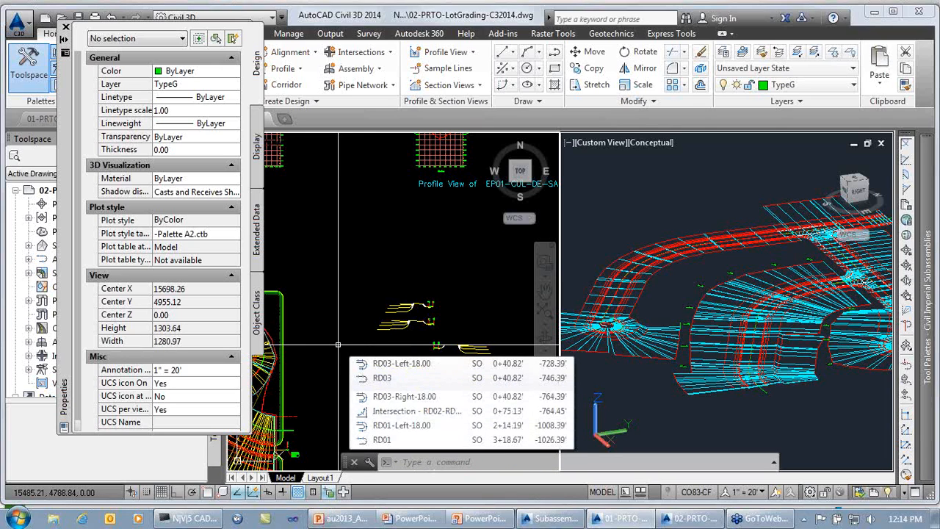
middle_drag(294, 330, 502, 287)
middle_drag(351, 293, 402, 235)
scroll(400, 232, up, 2)
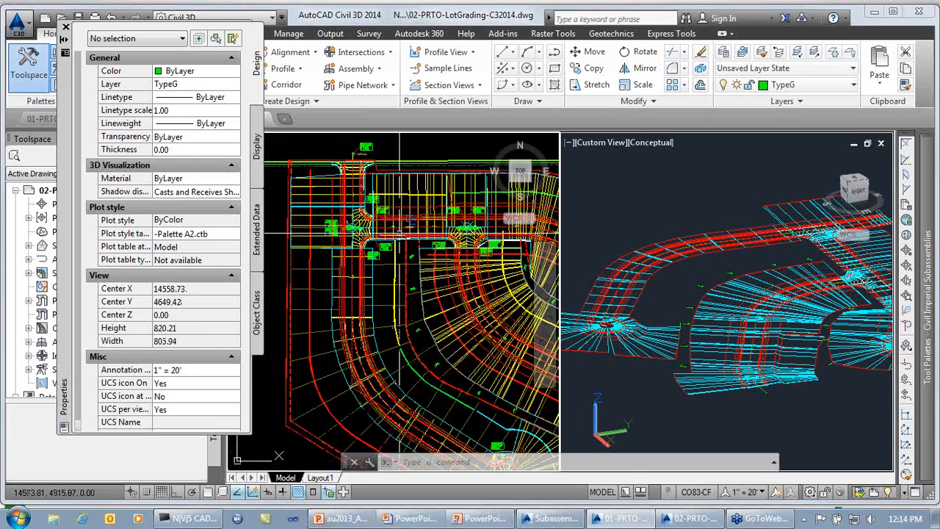
scroll(382, 238, up, 4)
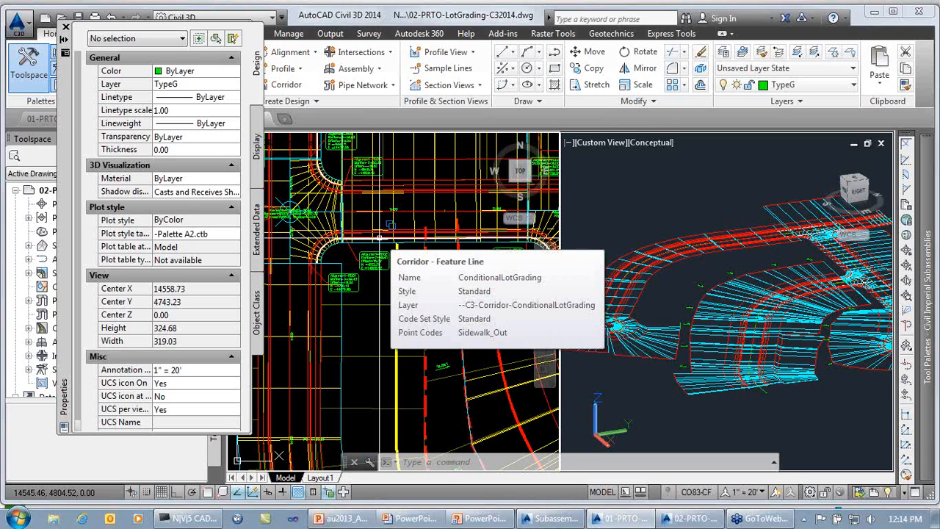
middle_drag(358, 305, 495, 278)
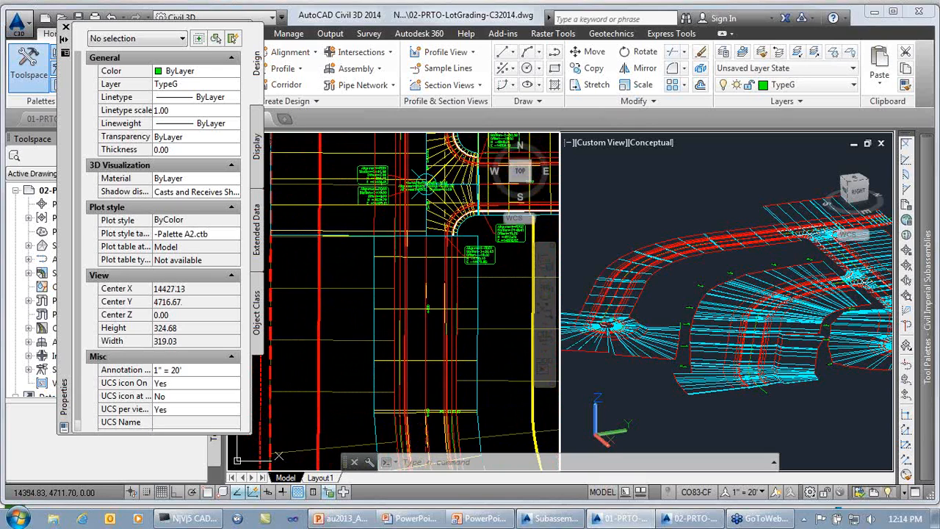
click(318, 279)
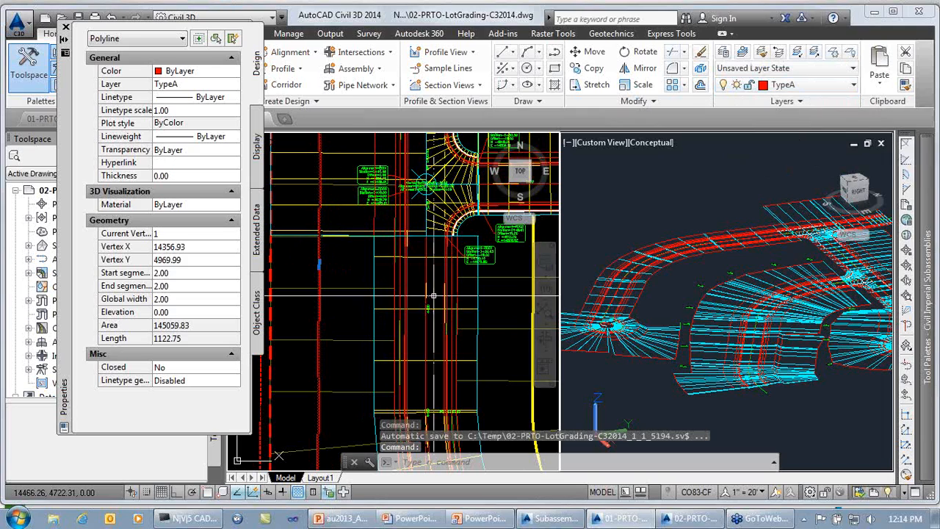
key(Escape)
key(Escape)
- Inspect the yellow and green lot-type polylines east of the road, and clear each selection
middle_drag(477, 288, 397, 280)
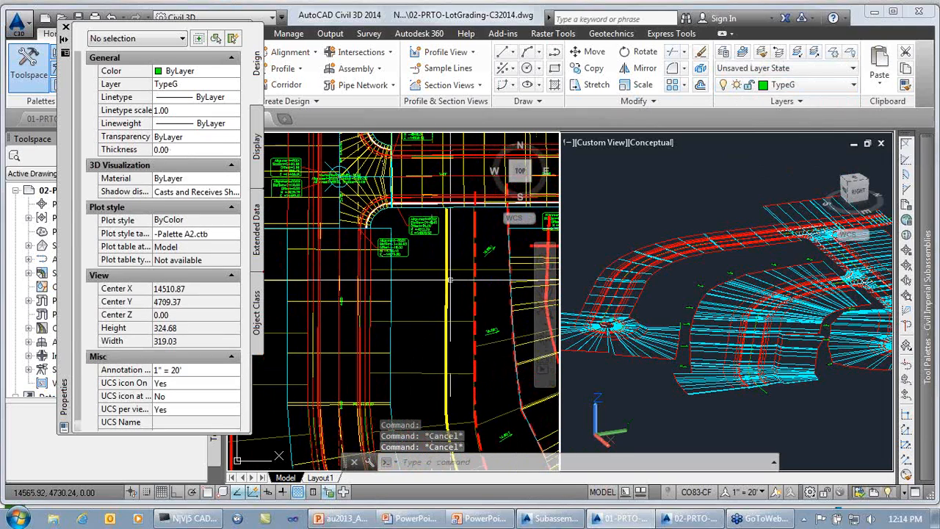
click(447, 283)
scroll(425, 375, up, 3)
key(Escape)
click(427, 374)
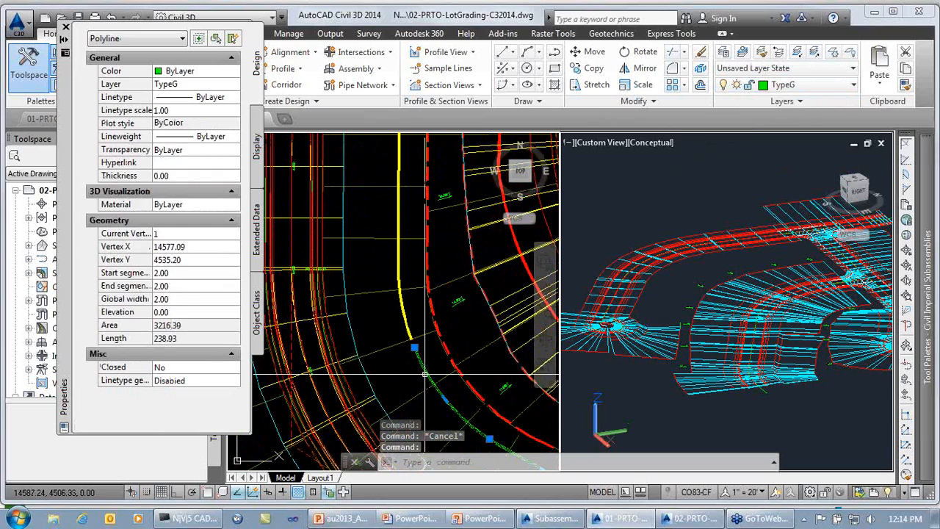
key(Escape)
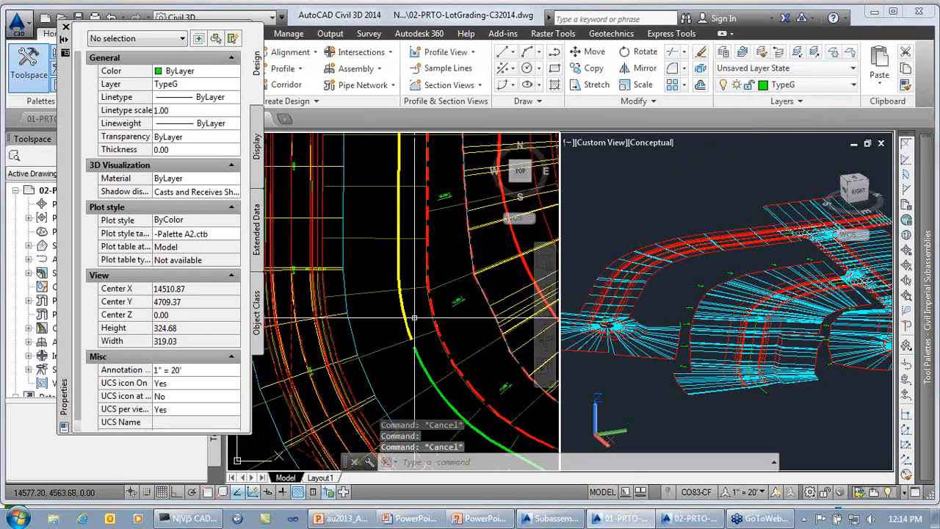
- Examine how the yellow, green and cyan lot-type polylines follow one another along the inner side of the curved road
scroll(505, 402, up, 3)
mouse_move(505, 402)
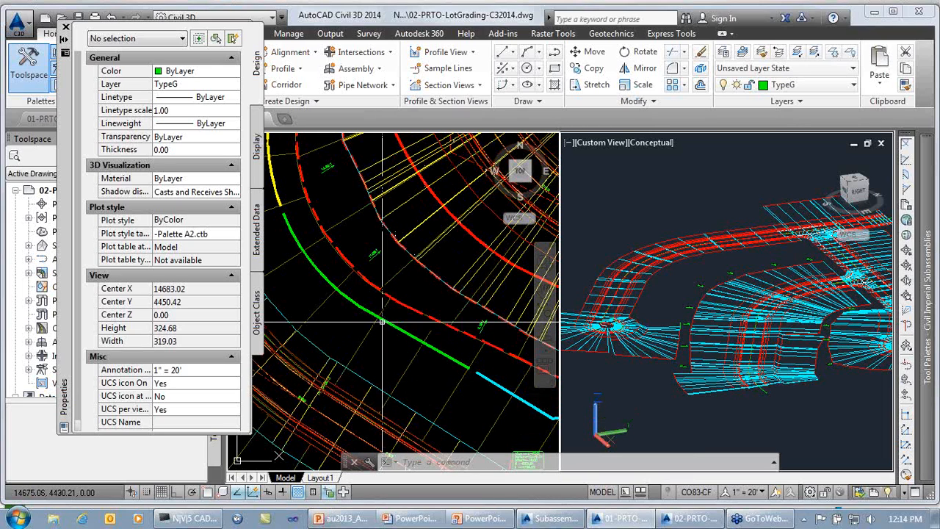
mouse_move(362, 316)
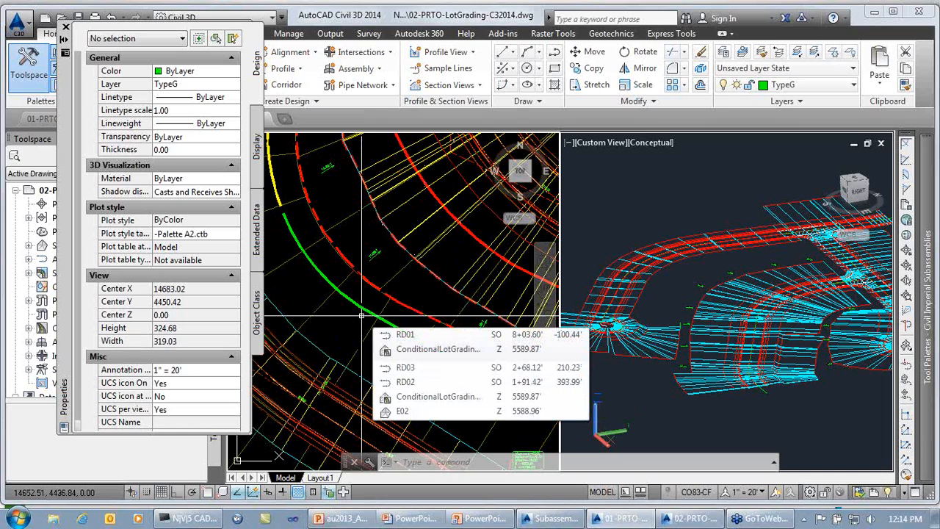
scroll(361, 315, down, 2)
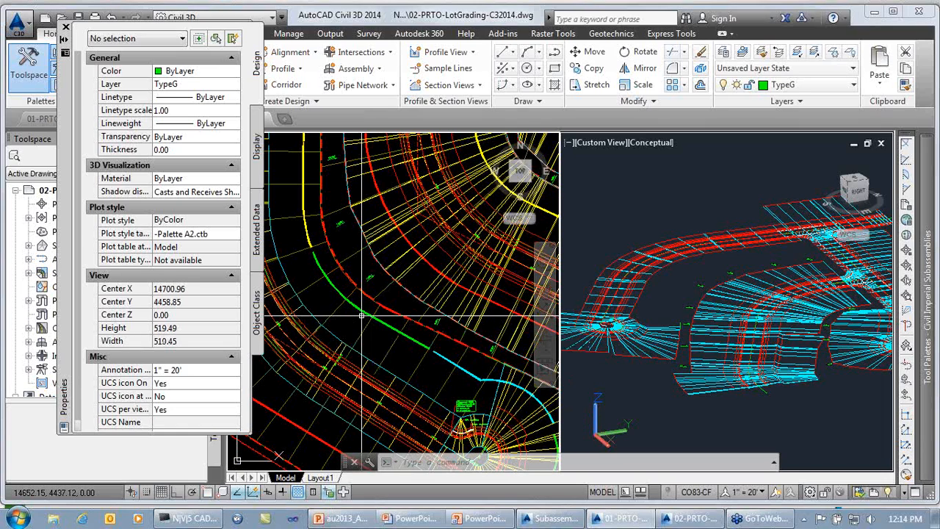
mouse_move(397, 304)
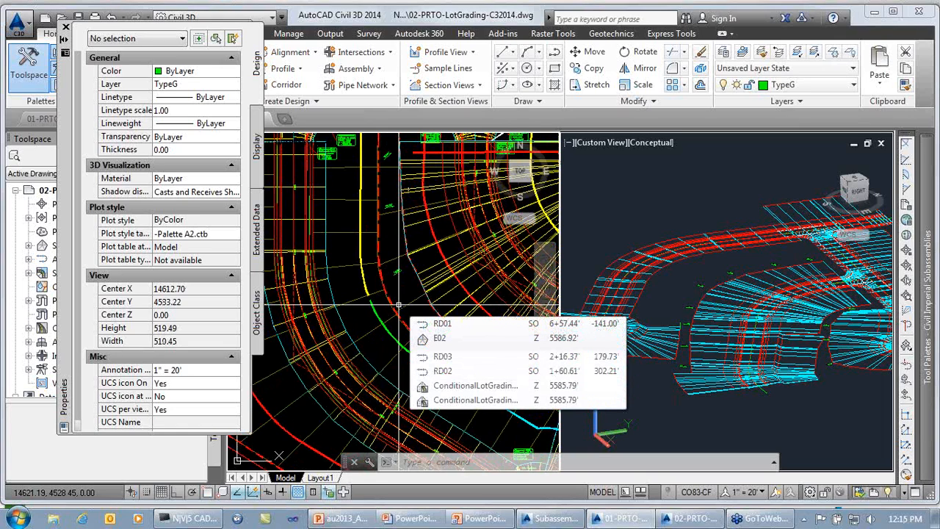
middle_drag(397, 304, 430, 341)
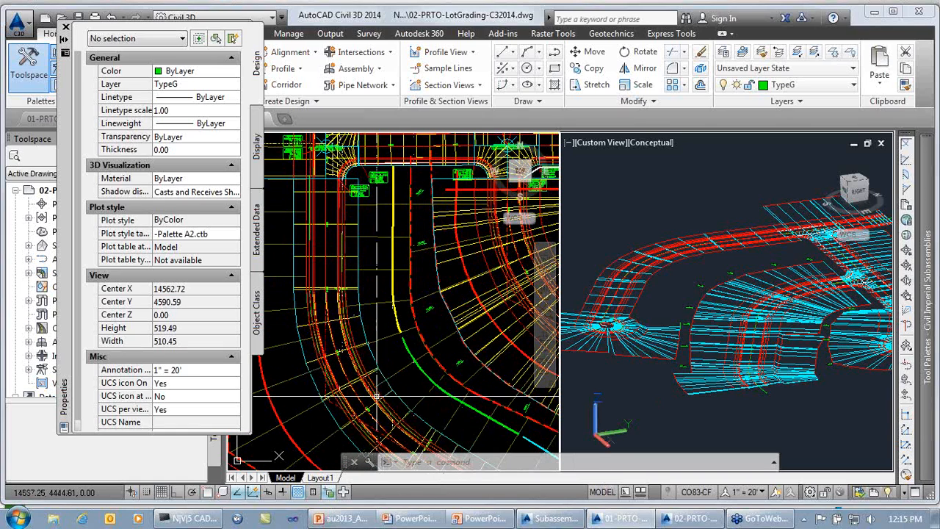
- Open the target mapping for the ConditionalLotGrading corridor's SuperLot region along the curved road using Edit Targets
click(359, 248)
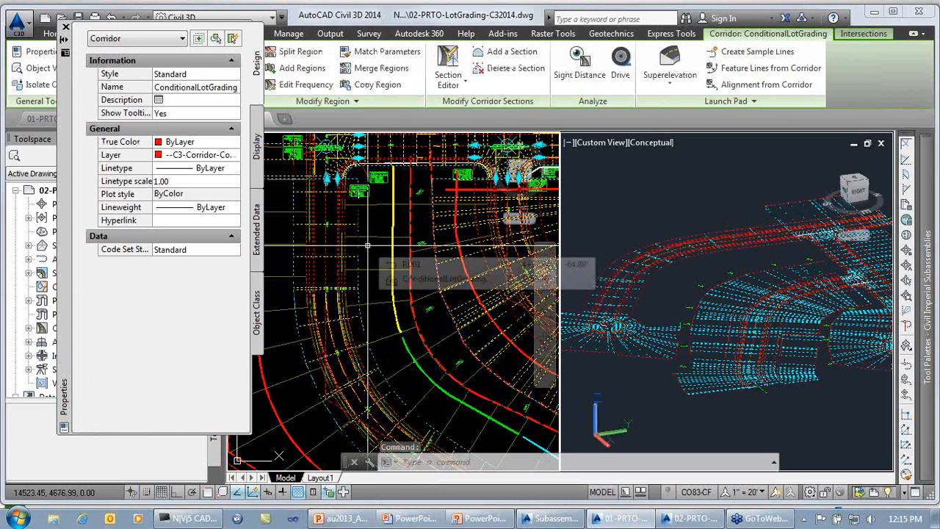
right_click(368, 247)
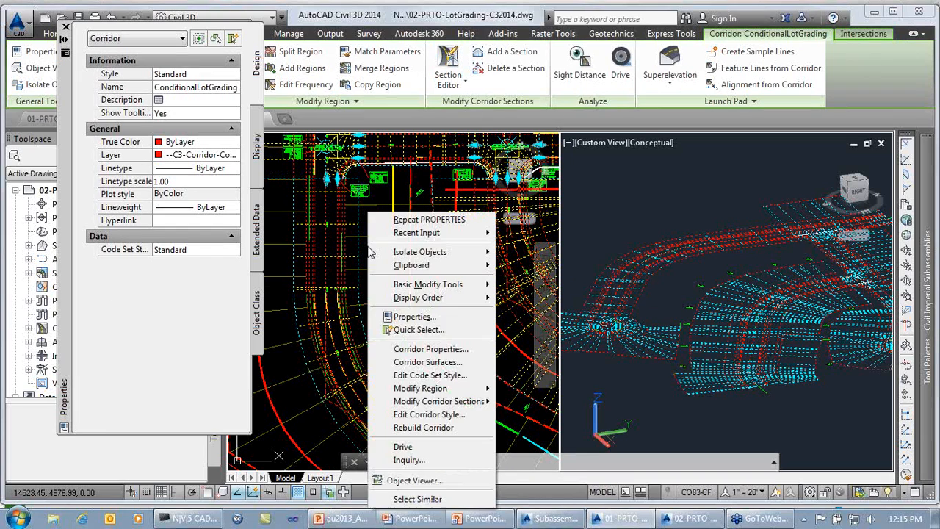
mouse_move(405, 391)
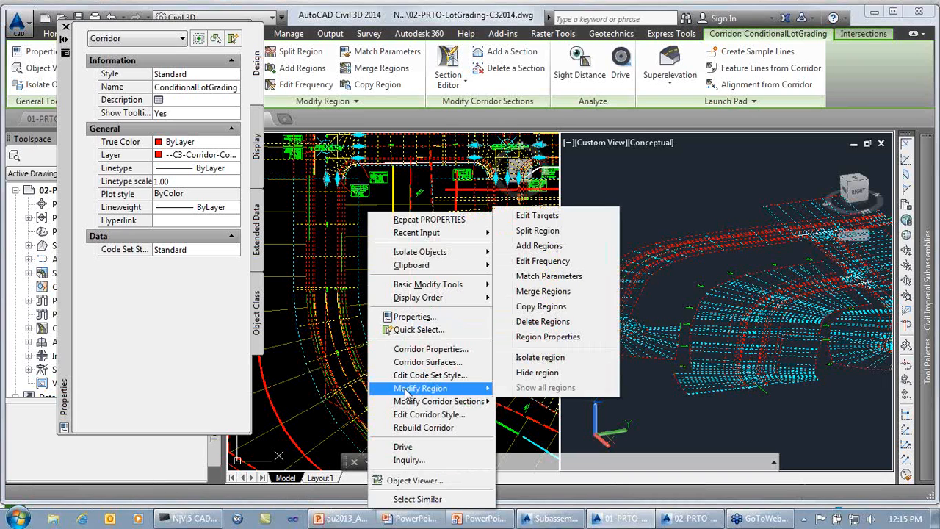
click(547, 220)
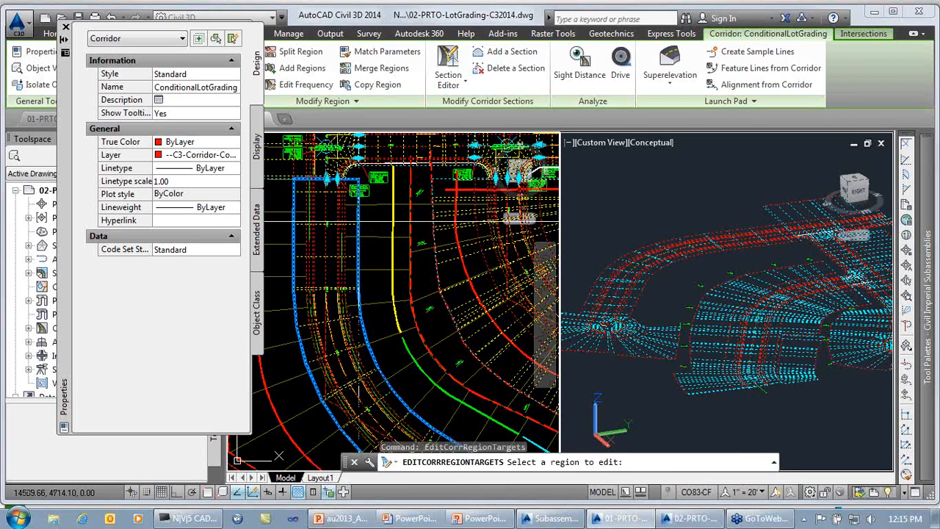
scroll(498, 281, down, 2)
middle_drag(497, 281, 416, 272)
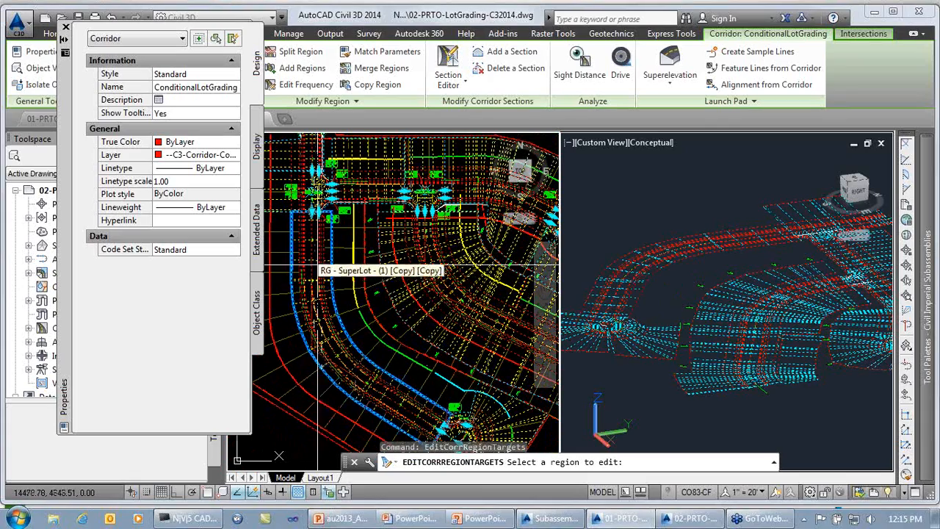
click(374, 386)
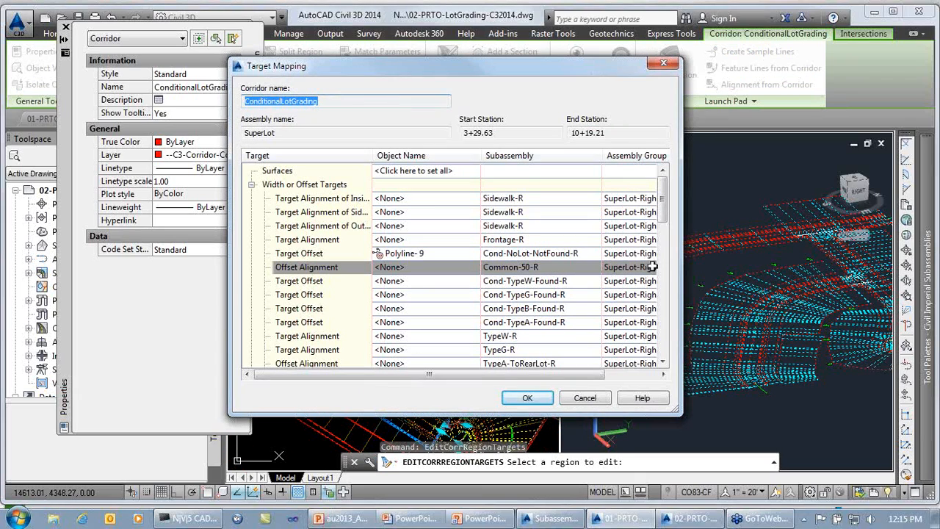
- Review the width or offset targets of the right-side and left-side conditional subassemblies in the SuperLot region
mouse_move(664, 213)
mouse_down()
mouse_move(664, 227)
mouse_move(673, 210)
mouse_up()
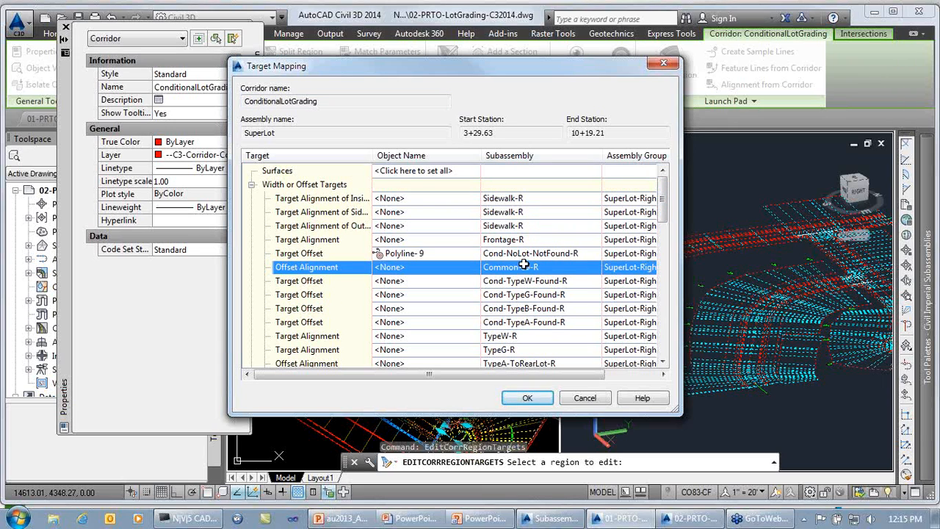
drag(666, 211, 665, 228)
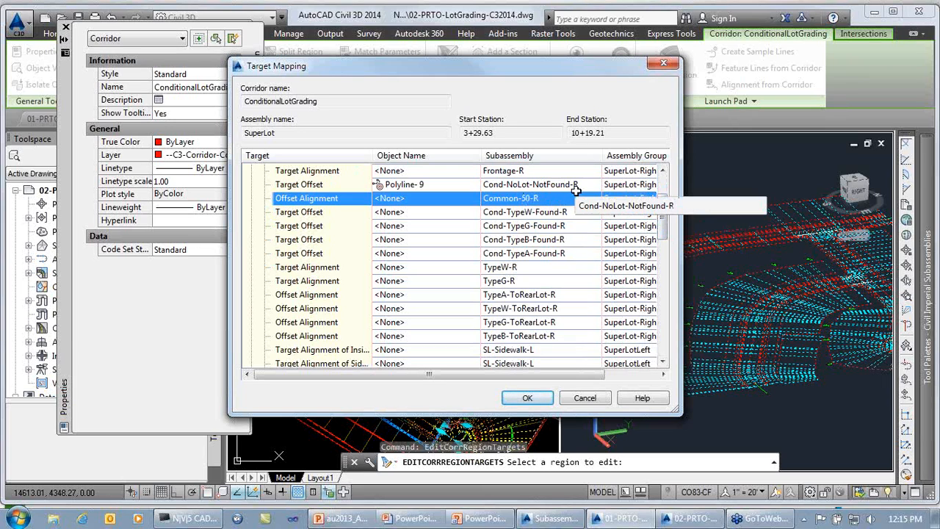
drag(663, 221, 660, 258)
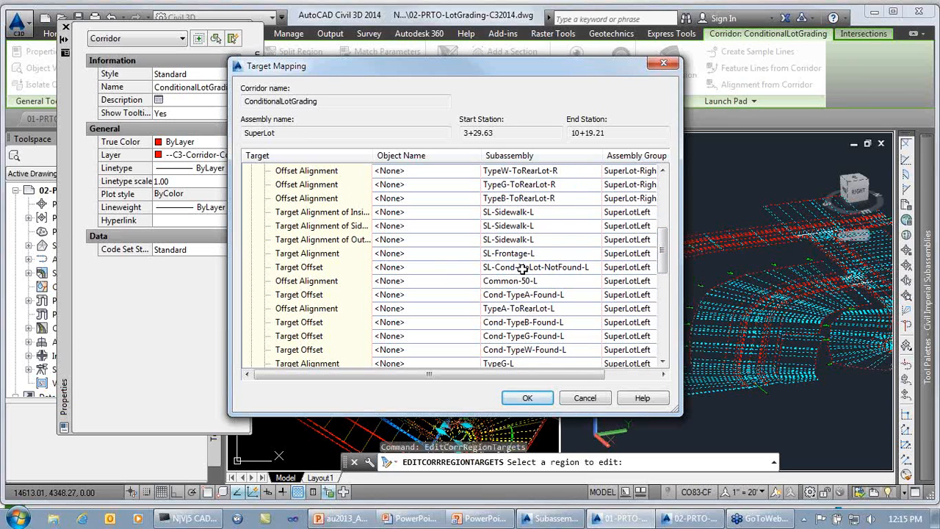
- Open the SL-Cond-NoLot-NotFound-L target offset and review its available object types and the layers offered for entity selection
click(447, 269)
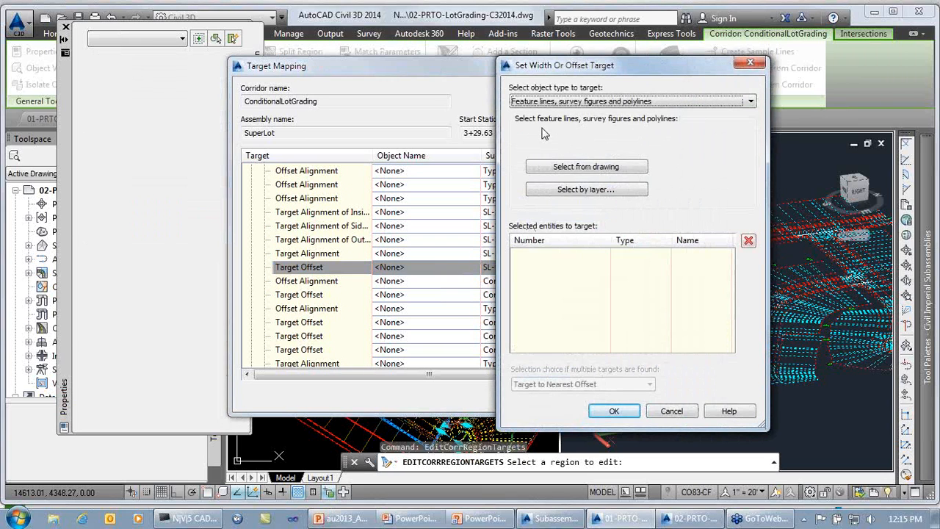
click(548, 103)
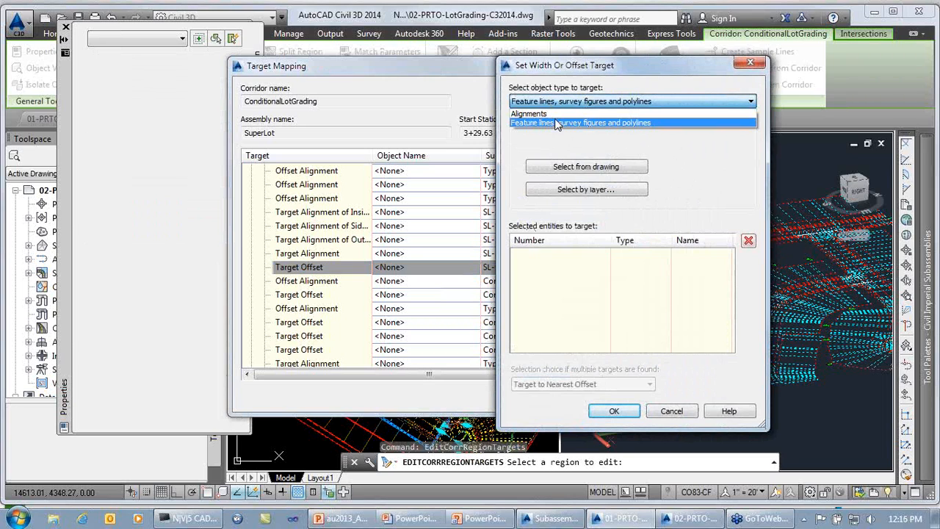
click(557, 124)
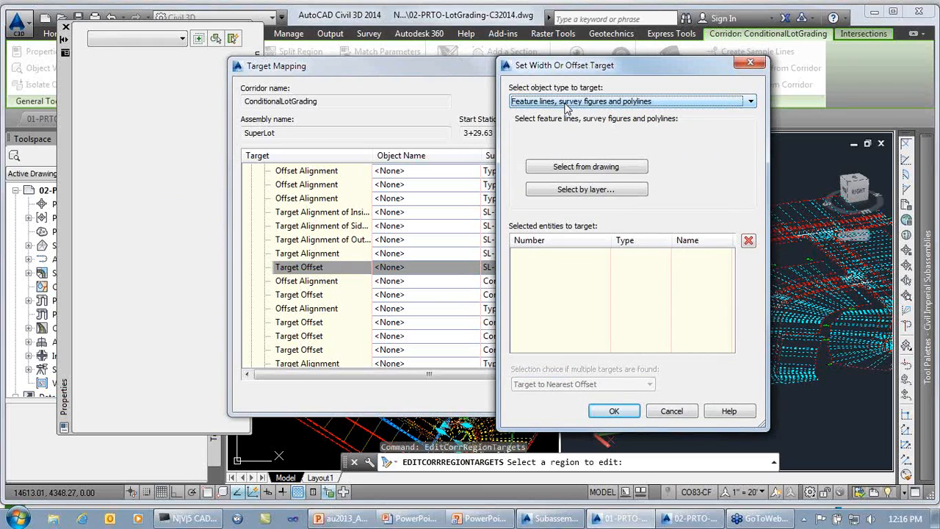
click(576, 190)
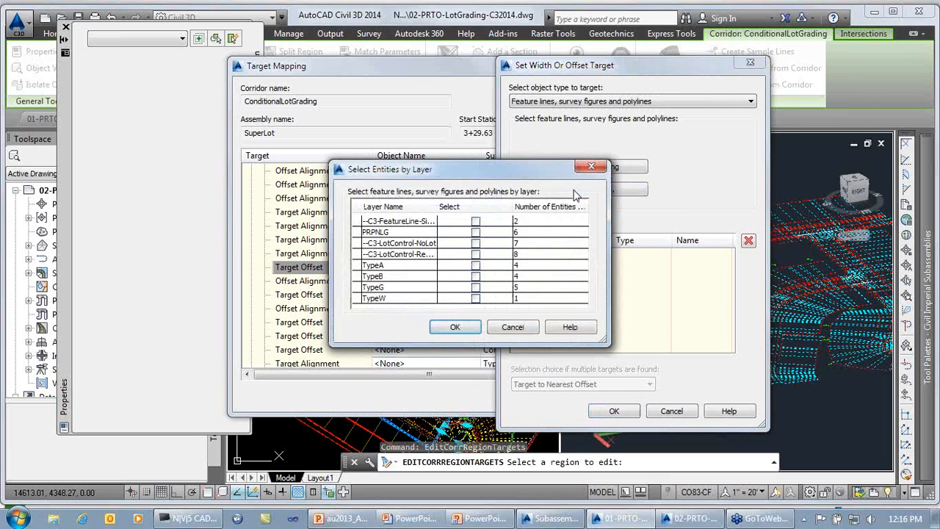
click(589, 167)
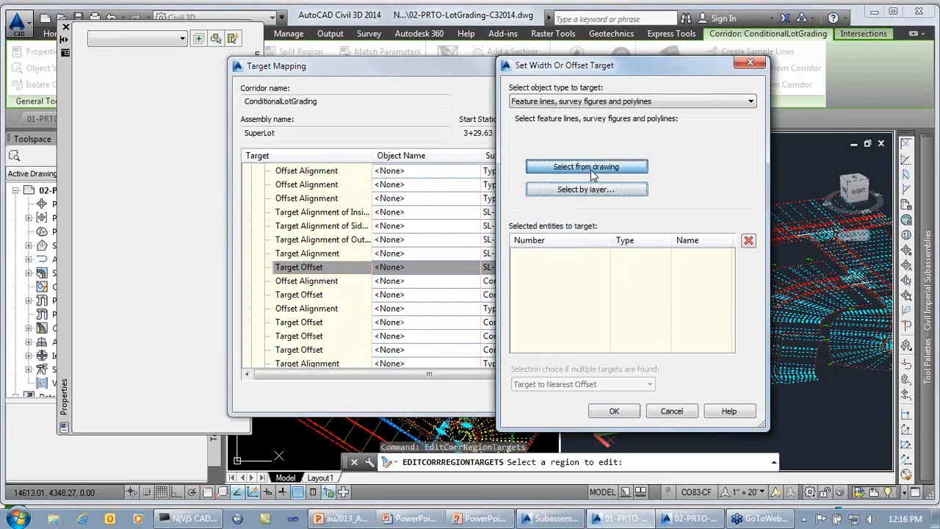
- Map the SL-Cond-NoLot-NotFound-L target offset to the two white polylines at the region's start intersection and its cul-de-sac end
click(581, 168)
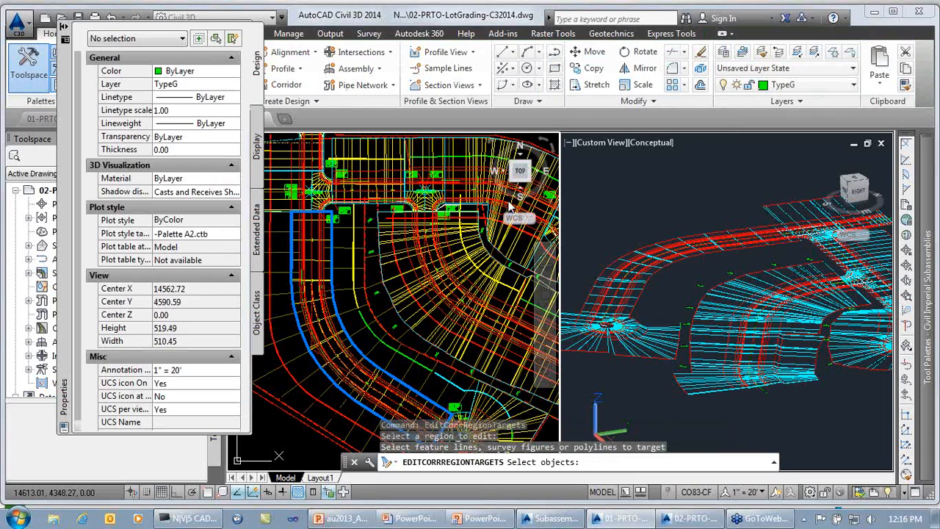
scroll(343, 246, up, 6)
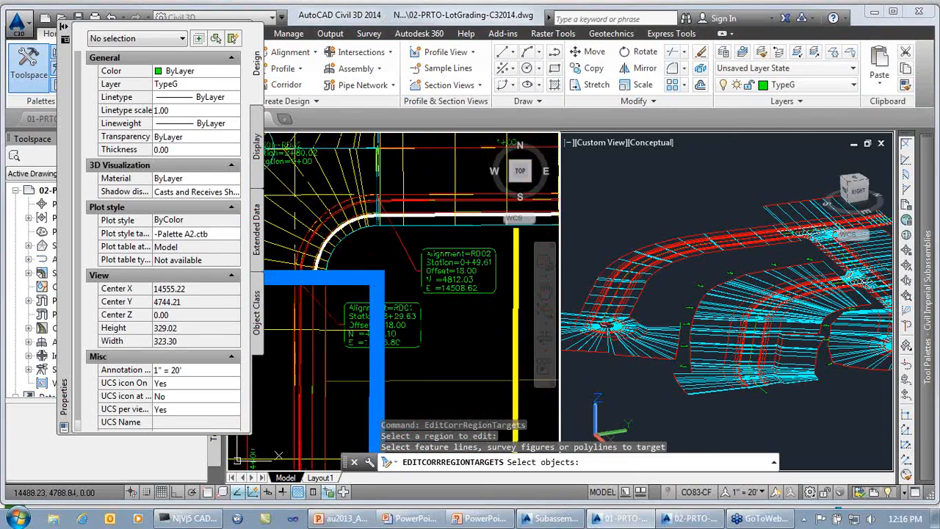
click(328, 234)
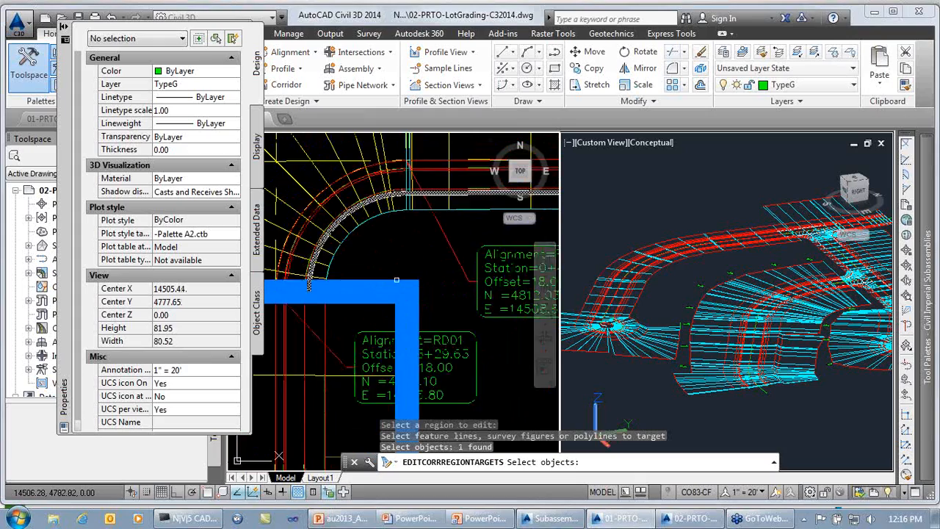
scroll(408, 277, down, 4)
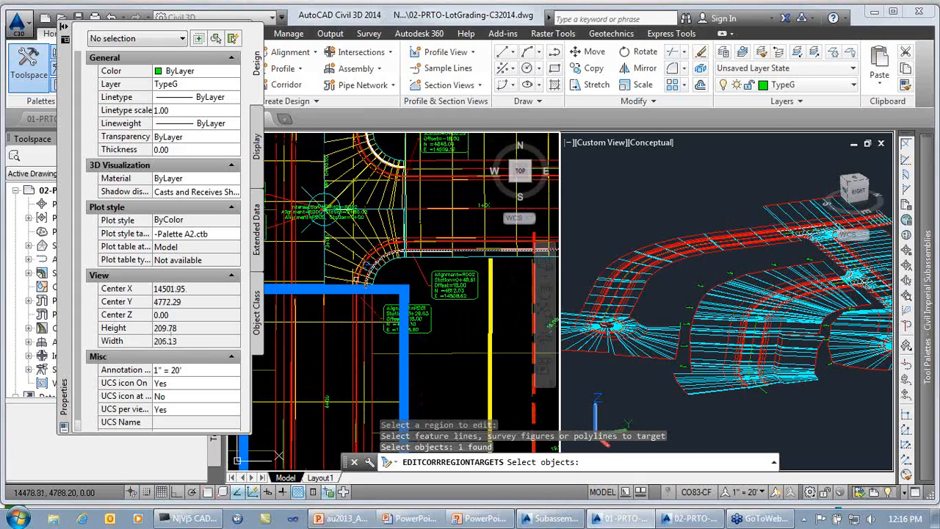
middle_drag(444, 430, 428, 171)
scroll(427, 170, down, 2)
scroll(426, 176, down, 2)
middle_drag(541, 360, 428, 317)
scroll(427, 317, up, 4)
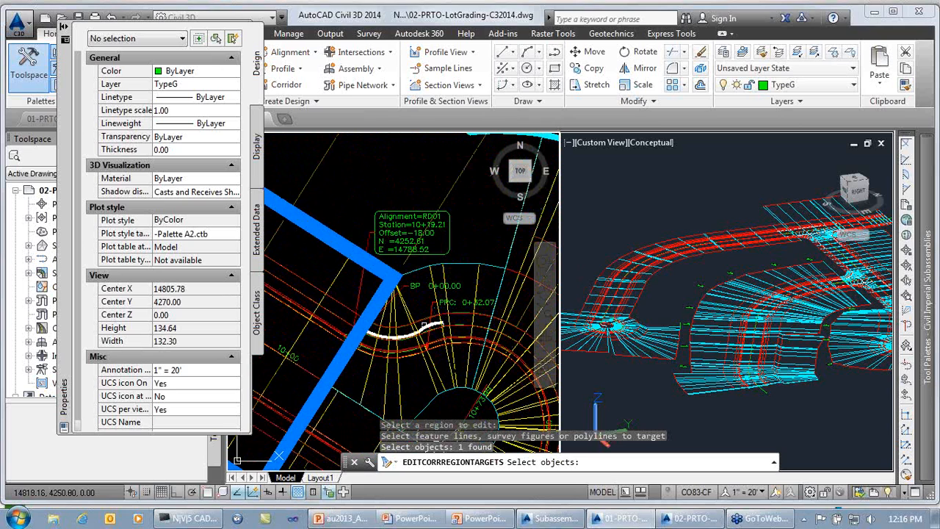
click(426, 325)
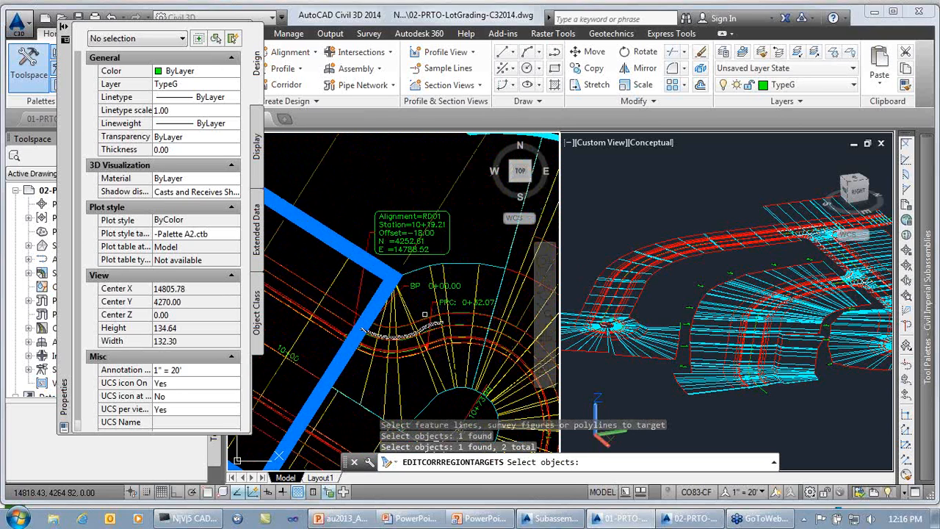
key(Return)
click(615, 412)
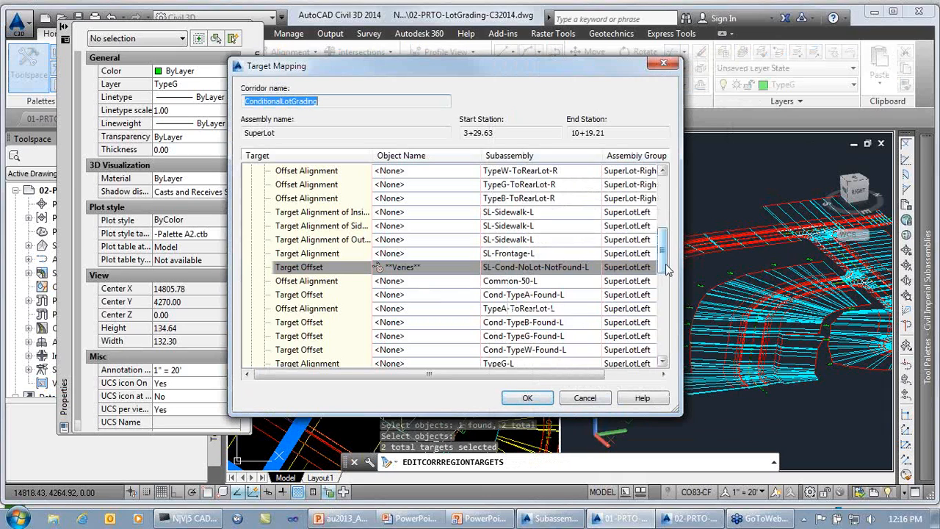
- Map the Cond-TypeA-Found-R target offset to the red lot-type polyline along the road's outer side, and apply the target mapping
drag(664, 255, 664, 214)
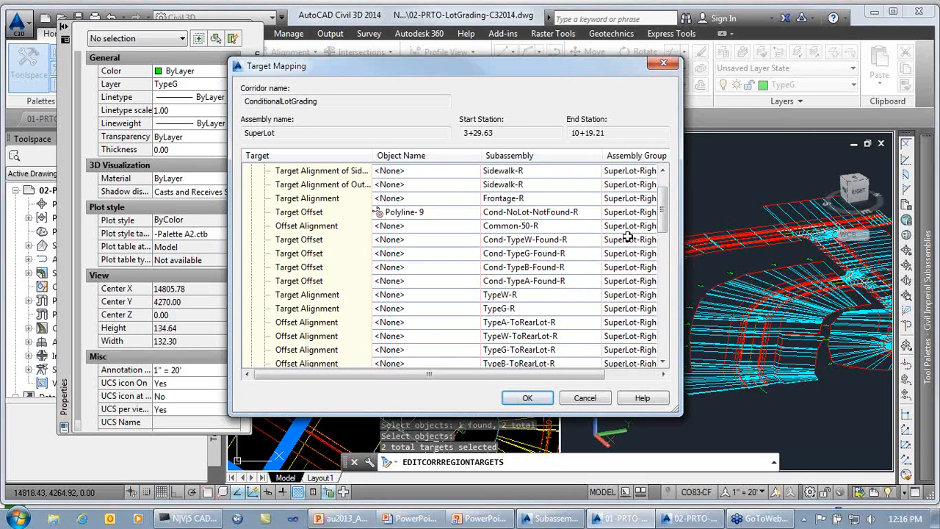
click(455, 281)
click(577, 171)
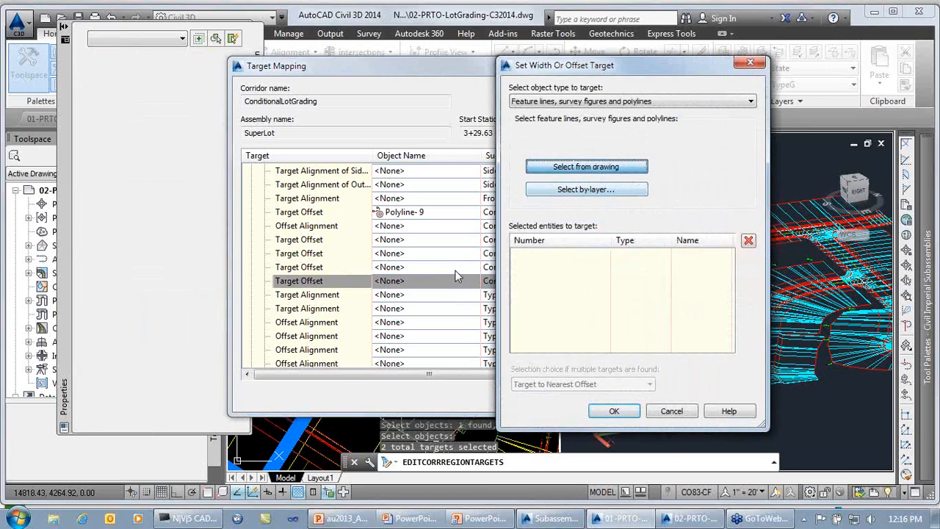
scroll(401, 283, down, 6)
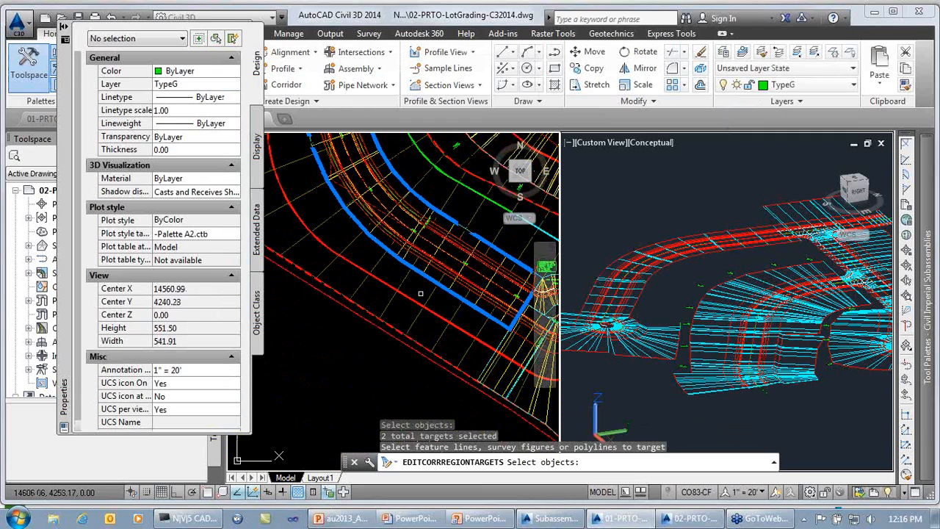
click(410, 299)
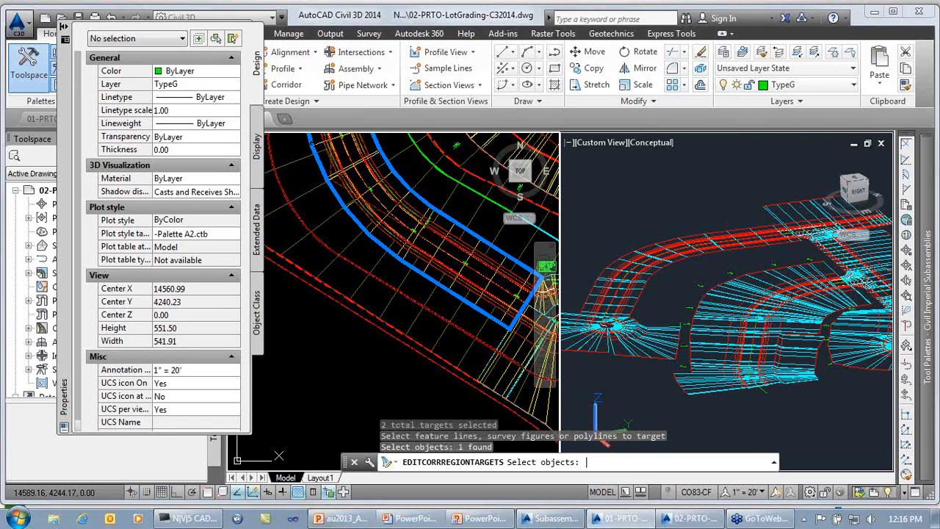
key(Return)
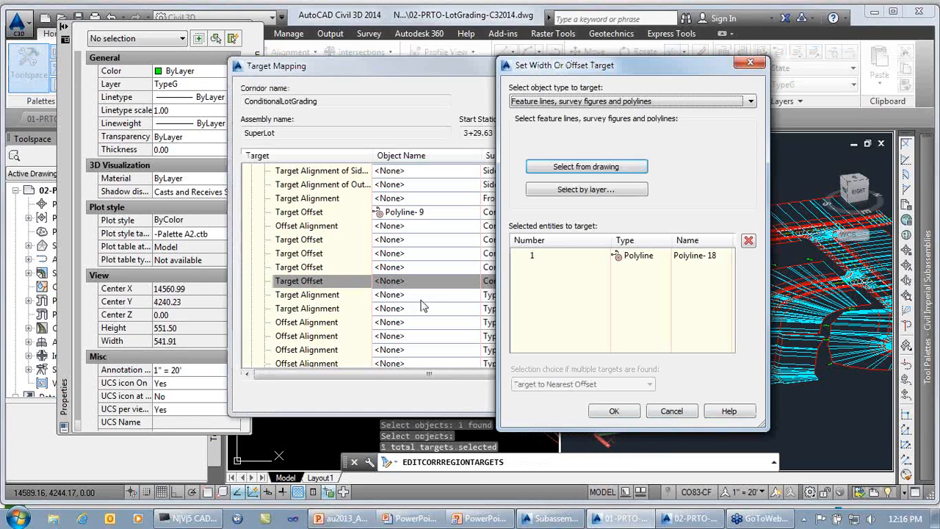
click(602, 413)
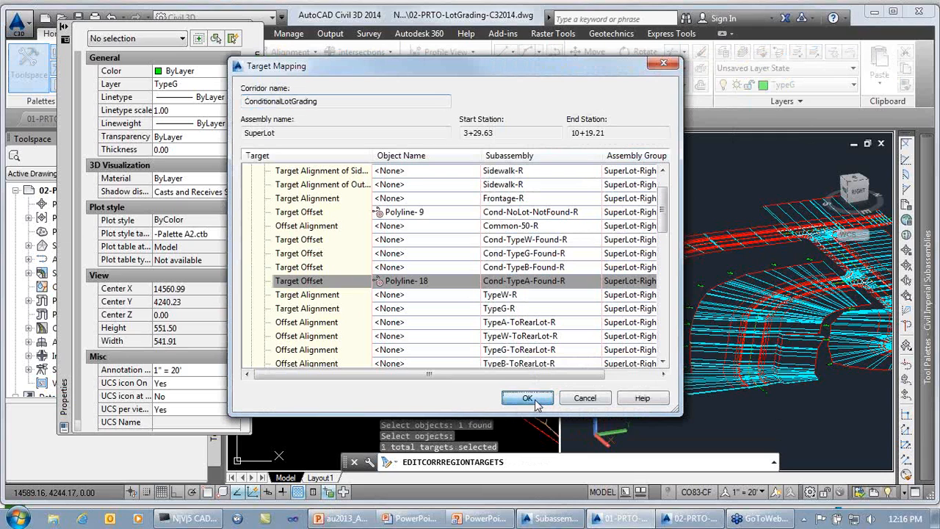
click(528, 398)
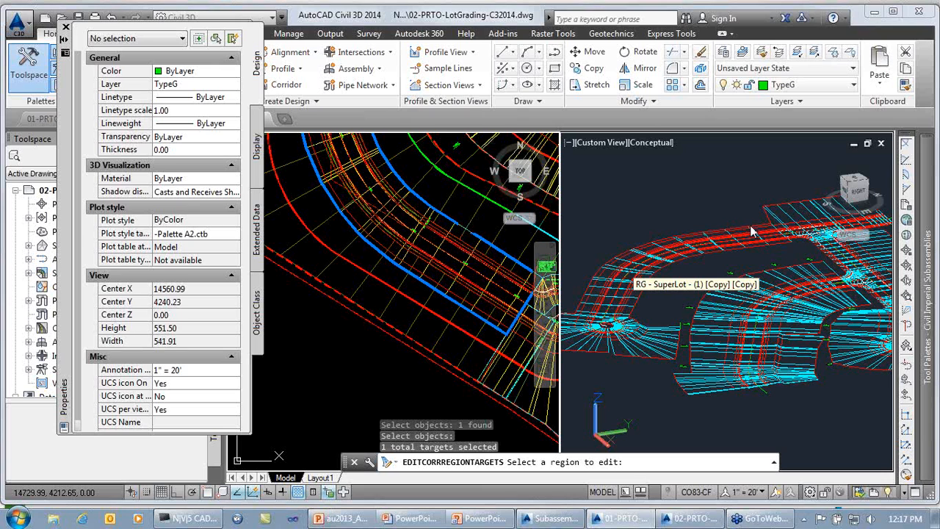
- Reopen the SuperLot region's targets, map the TypeA-ToRearLot-R offset to the outermost red rear-lot polyline, and apply the mapping
click(447, 262)
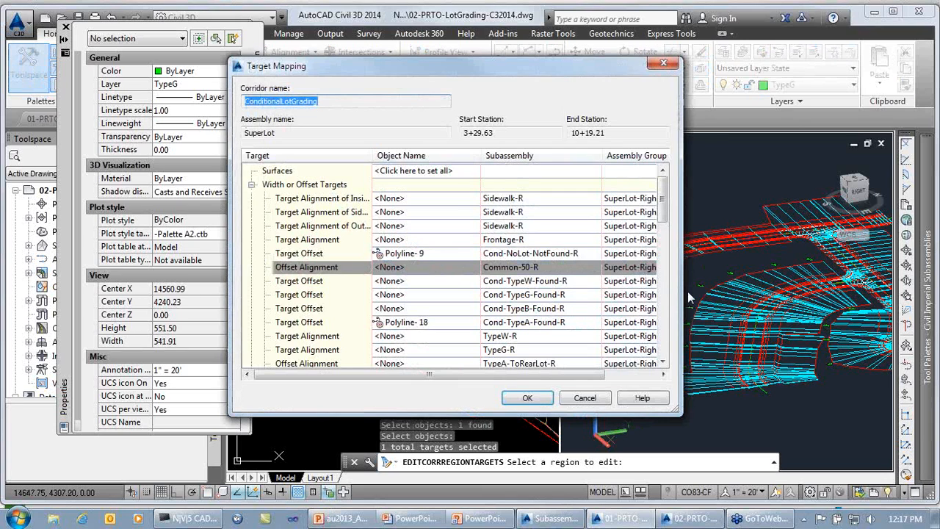
drag(663, 209, 663, 253)
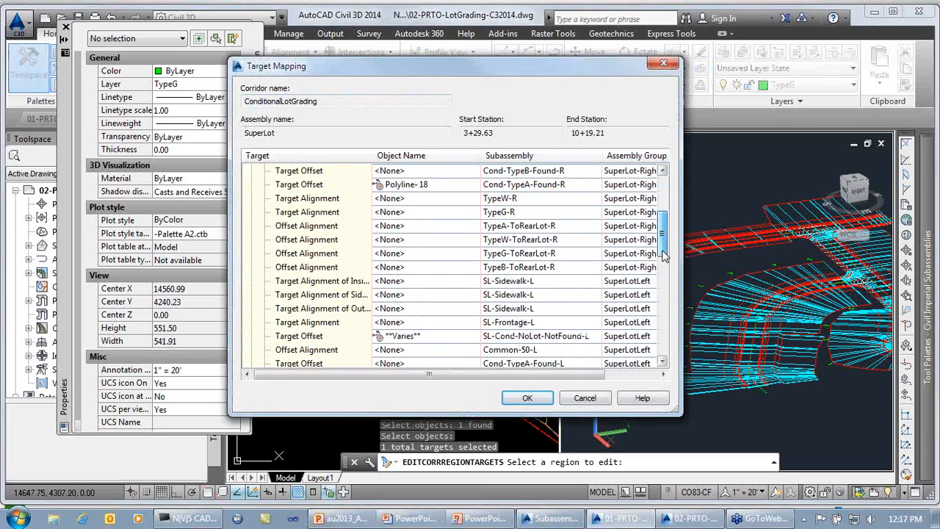
click(522, 226)
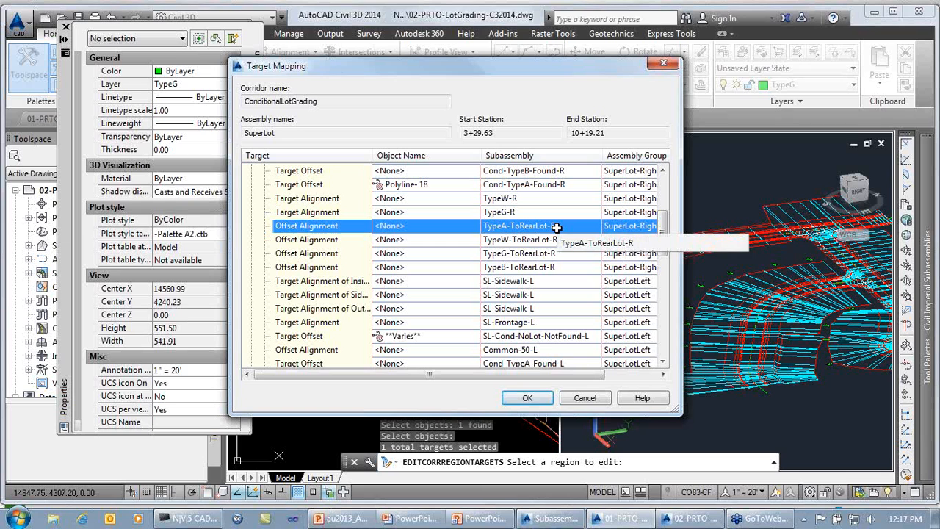
click(443, 229)
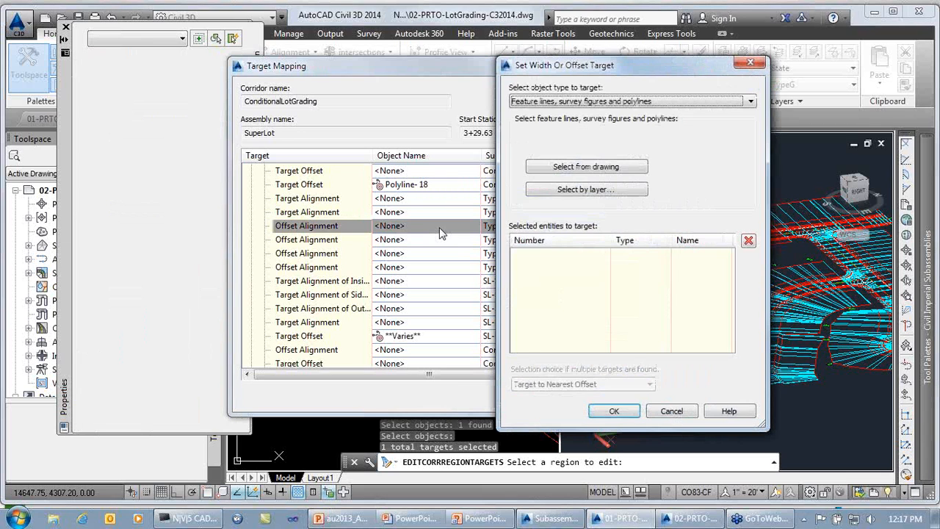
click(555, 167)
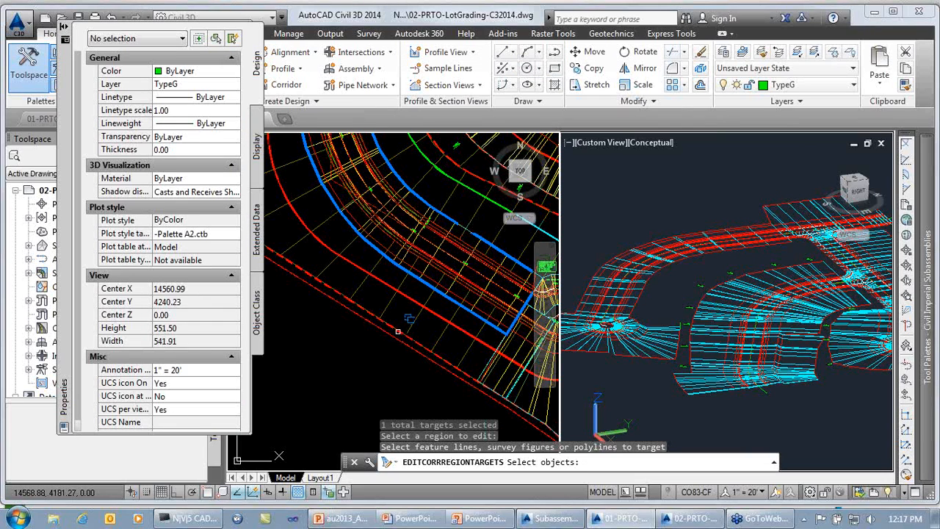
click(398, 331)
click(469, 380)
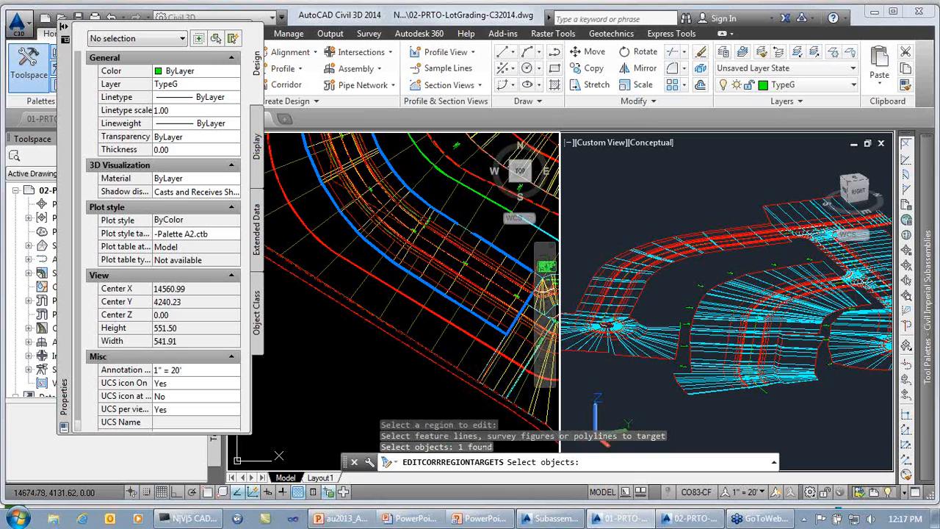
key(Return)
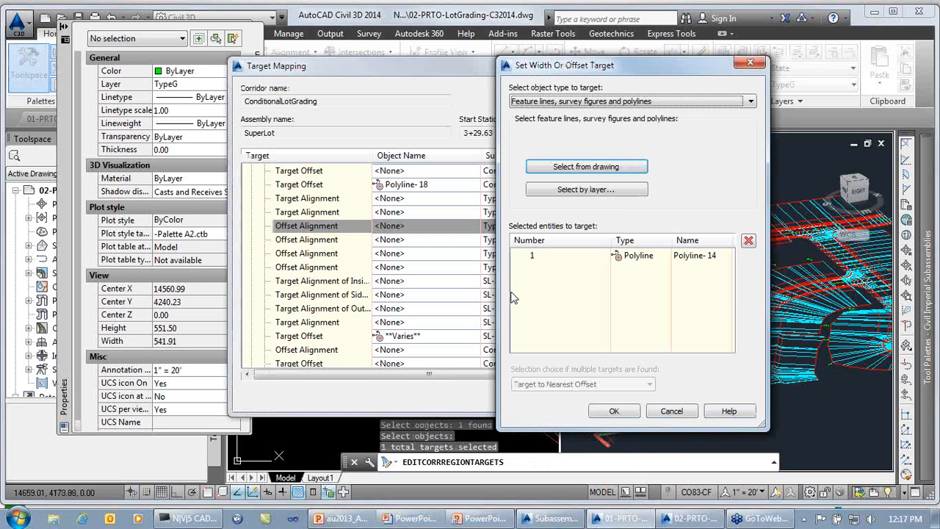
click(608, 413)
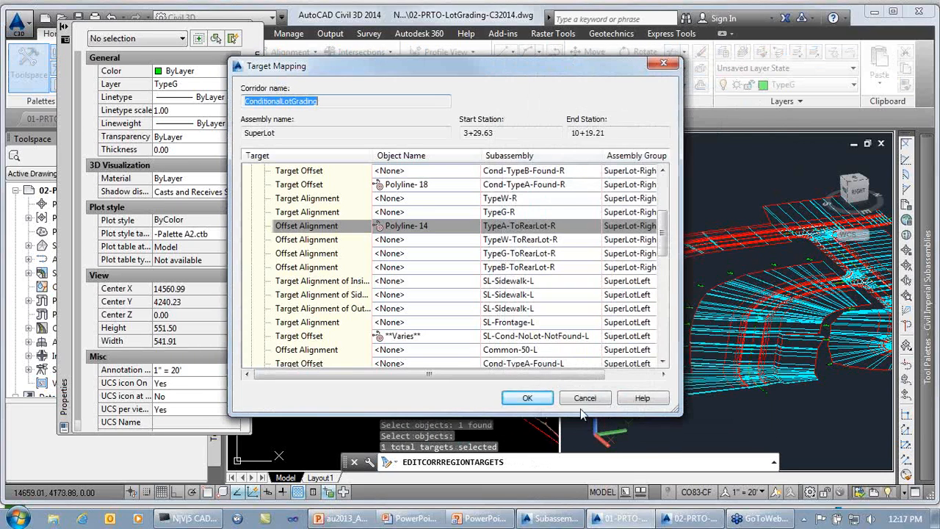
click(528, 398)
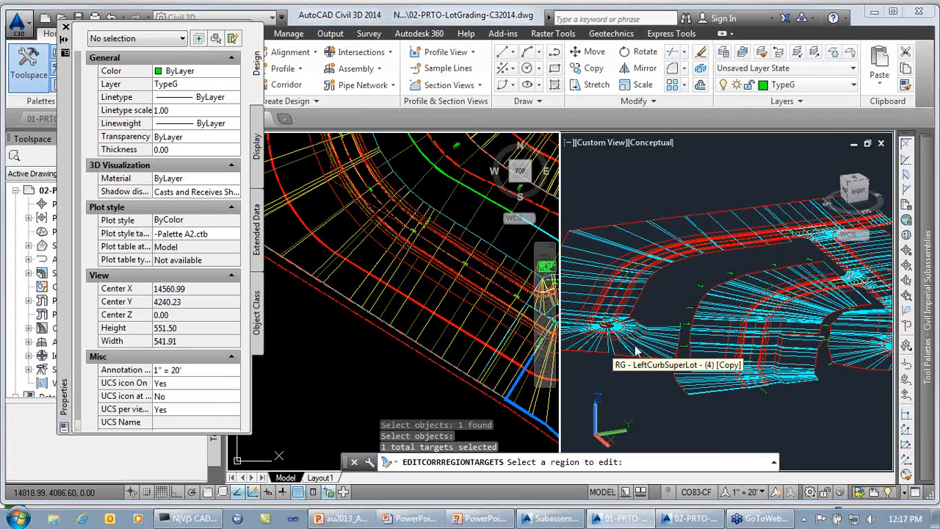
- Reopen the SuperLot region's targets and map the Cond-TypeB-Found-L target offset to the yellow lot-type polyline on the road's inner side
middle_drag(458, 252, 405, 358)
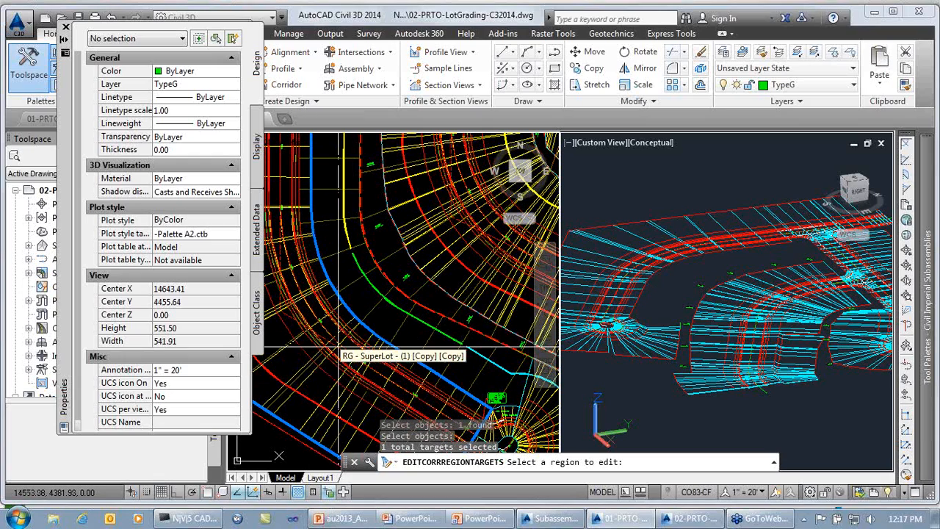
click(309, 391)
drag(664, 213, 665, 276)
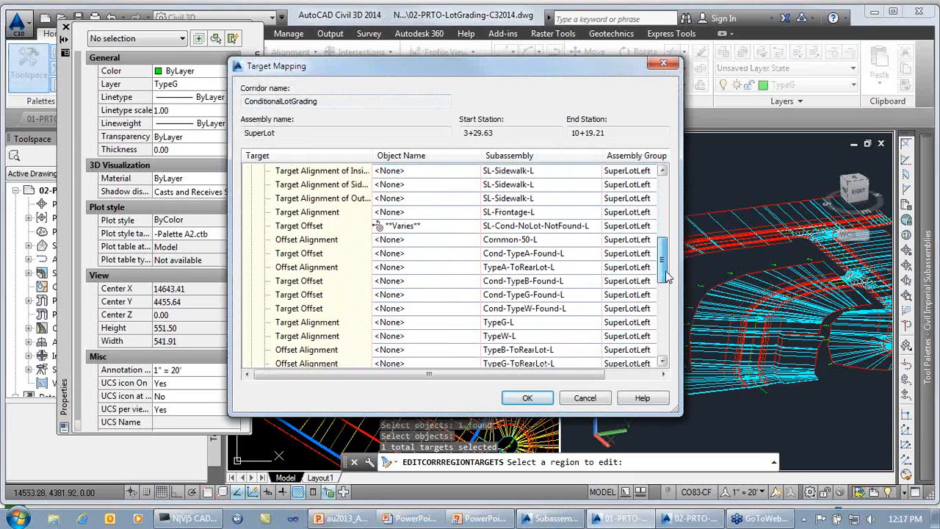
click(449, 282)
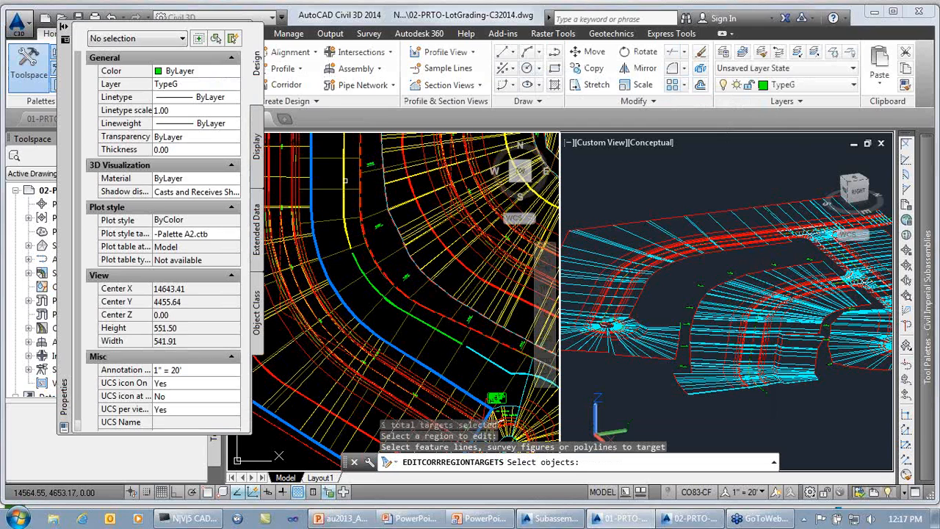
click(345, 181)
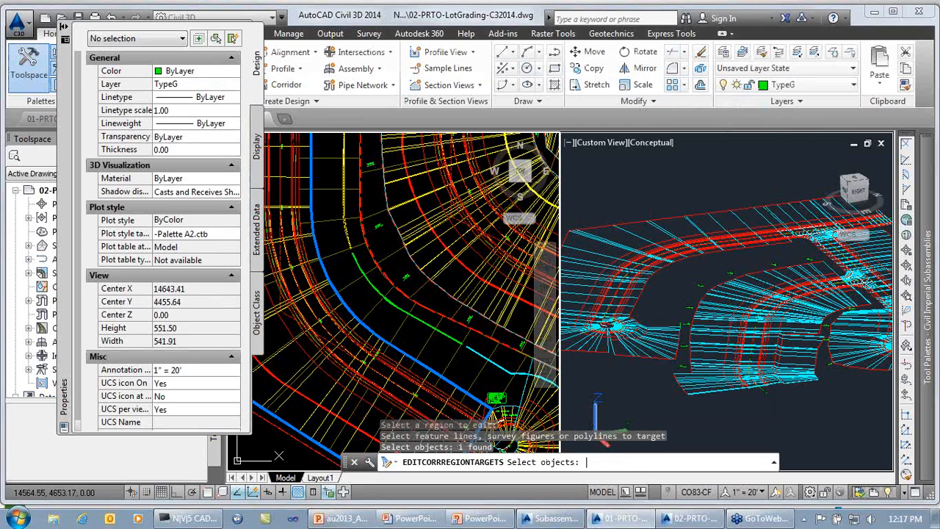
key(Return)
click(616, 412)
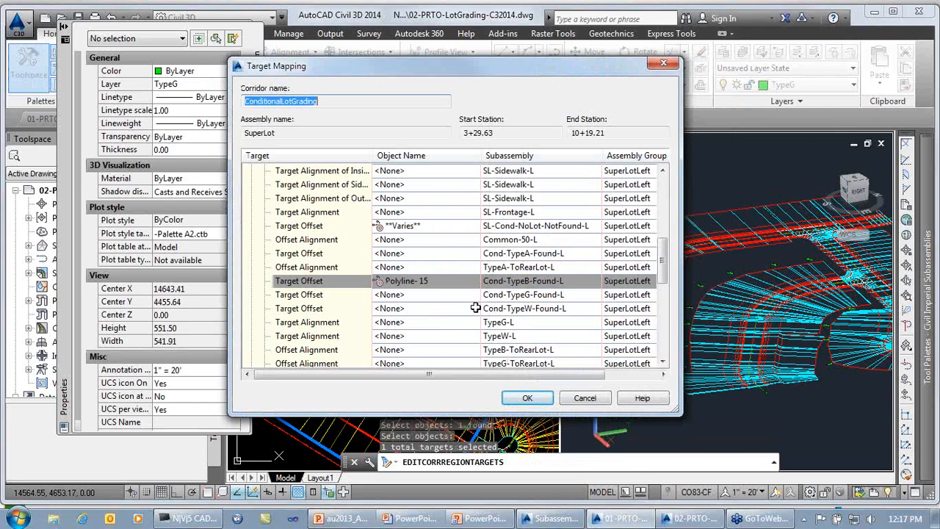
- Map the Cond-TypeG-Found-L target offset to the green lot-type polyline along the inner curve of the road
click(467, 295)
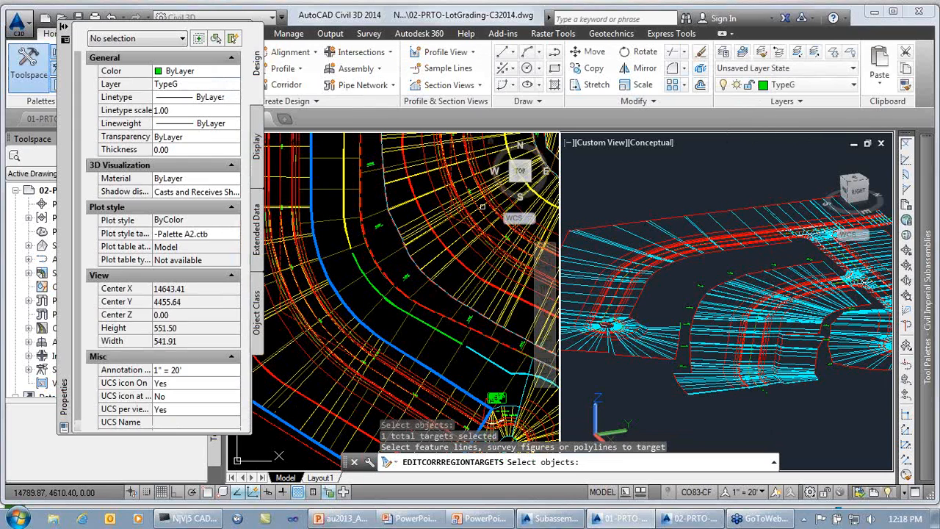
click(422, 322)
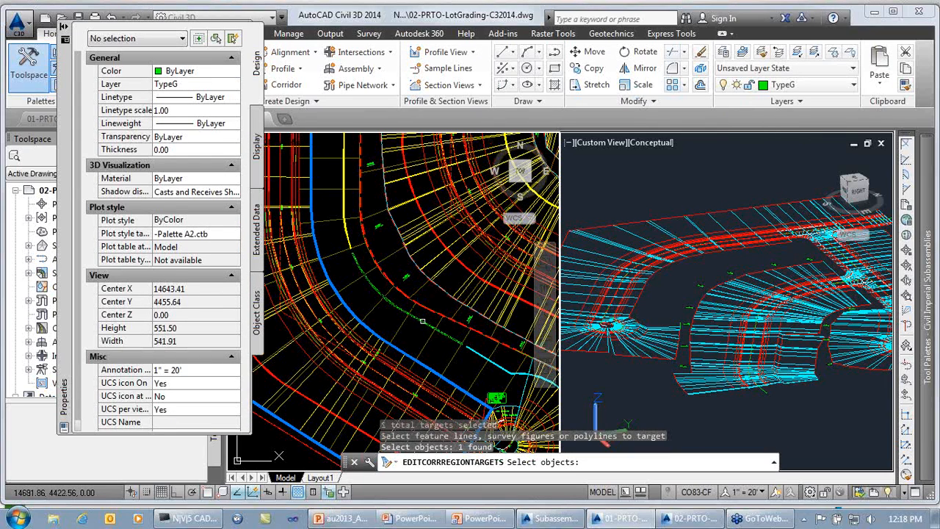
key(Return)
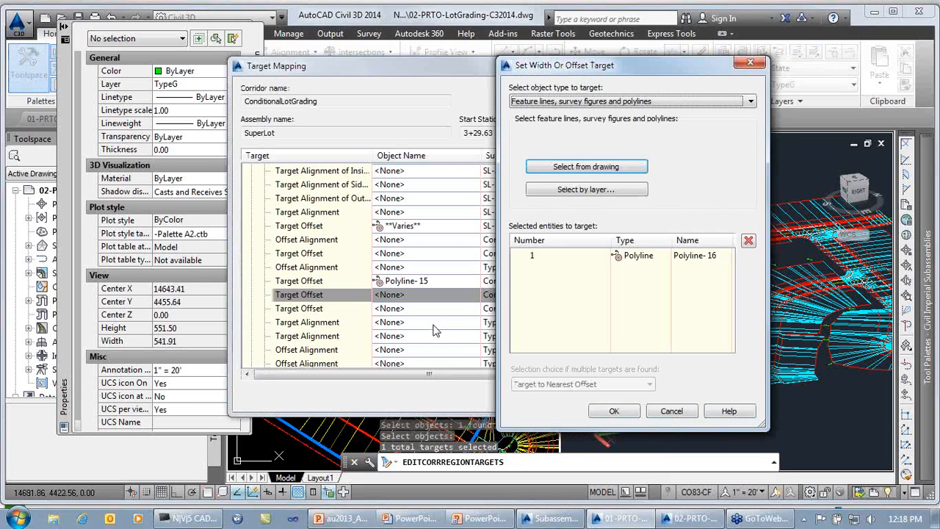
click(604, 411)
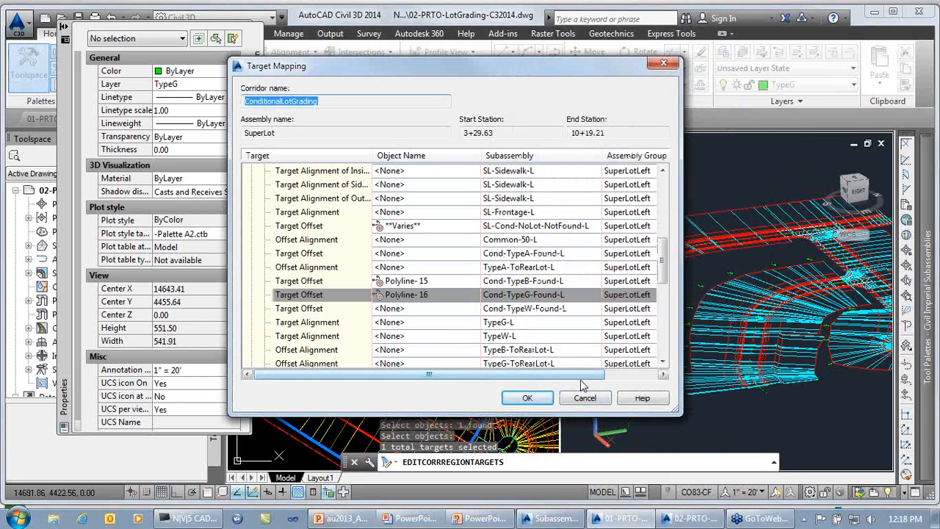
- Map the Cond-TypeW-Found-L target offset to the cyan lot-type polyline near the cul-de-sac
click(476, 310)
click(594, 169)
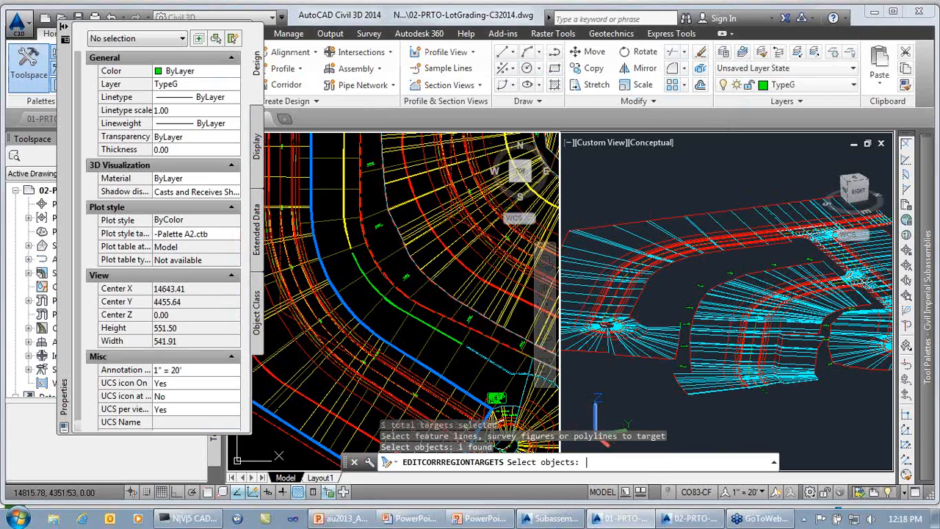
key(Return)
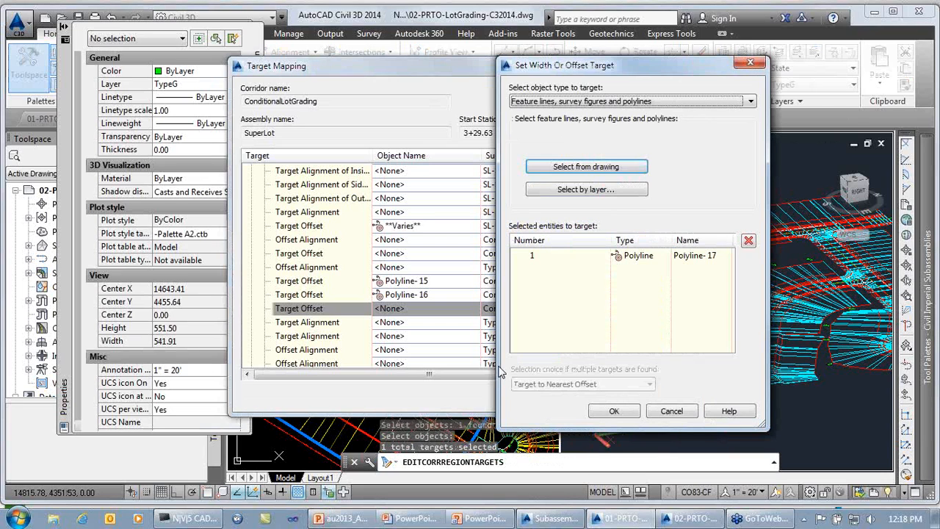
- Accept the polyline target for Cond-TypeW-Found-L and assign the red dashed rear-lot polyline as the offset target of TypeB-ToRearLot-L
click(627, 413)
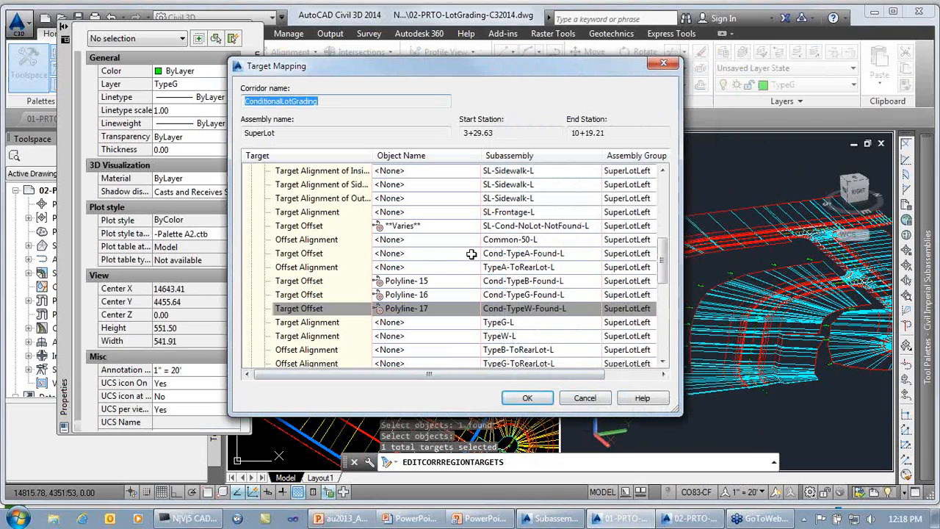
scroll(539, 264, down, 3)
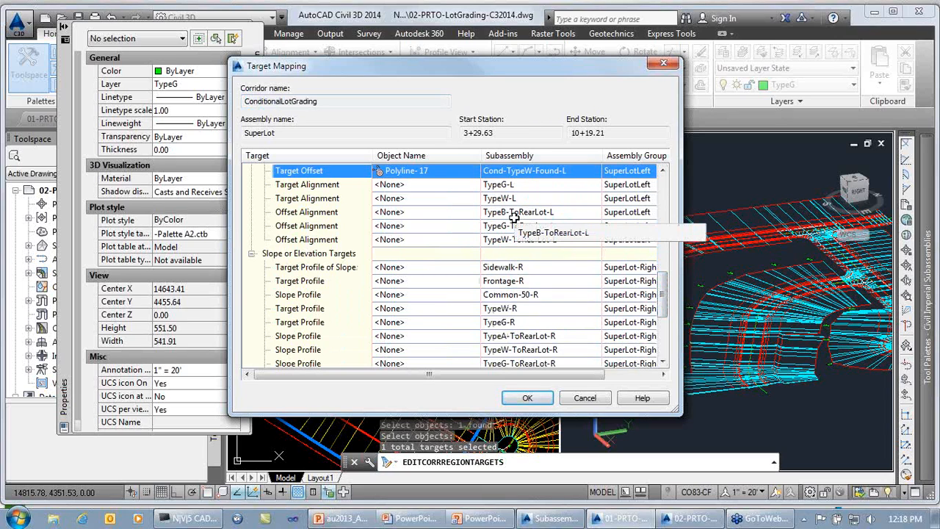
click(465, 213)
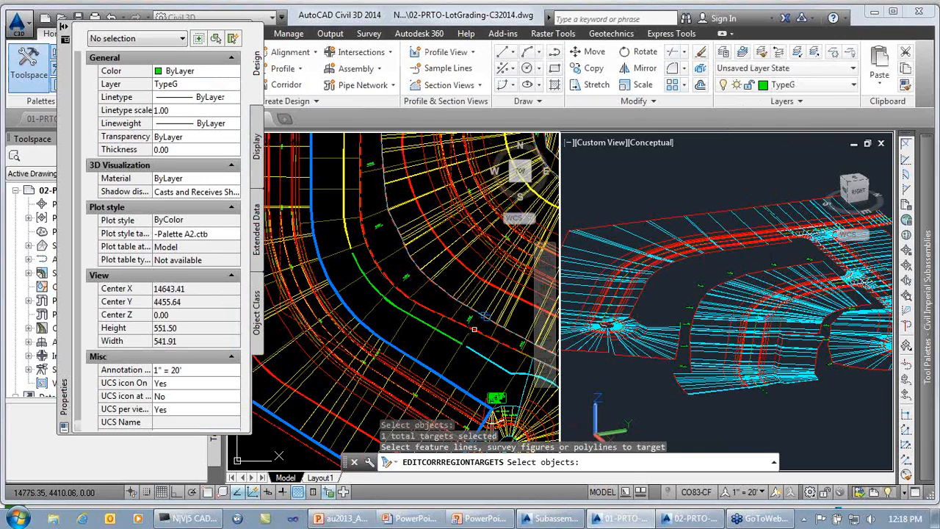
click(474, 329)
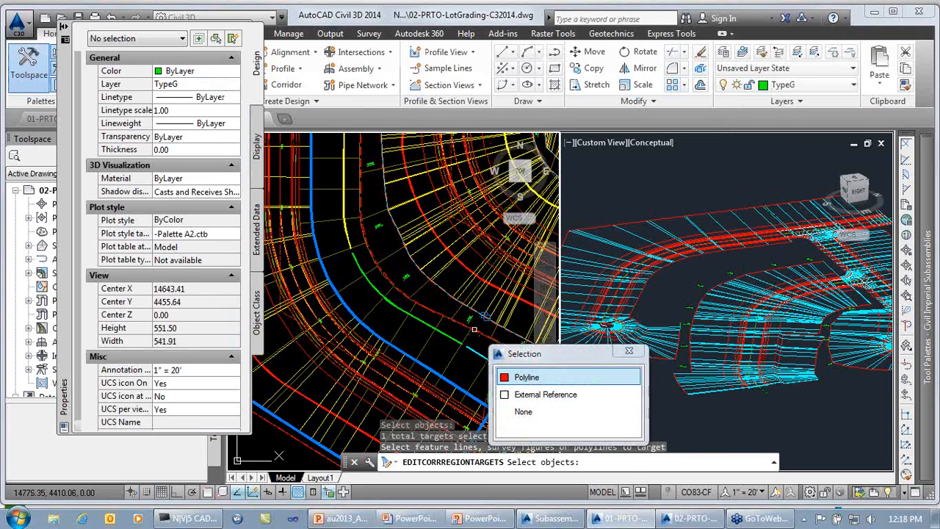
click(514, 377)
scroll(428, 309, up, 2)
middle_drag(428, 309, 333, 221)
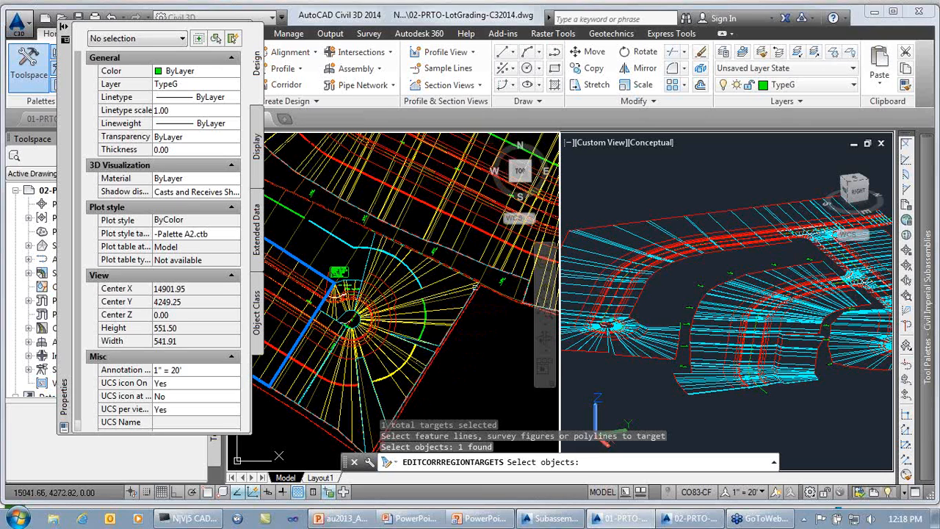
middle_drag(346, 273, 399, 305)
key(Return)
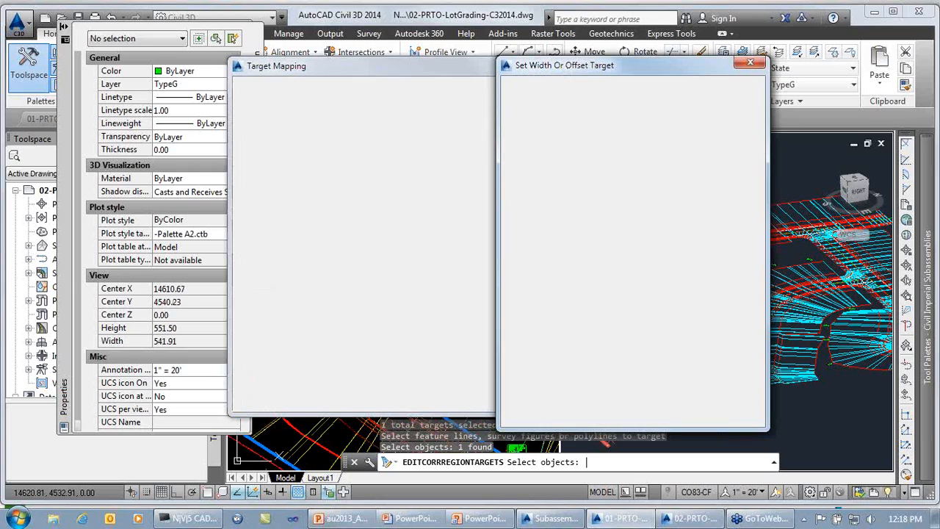
click(621, 415)
- Assign the red dashed rear-lot polyline from the drawing as the offset target of TypeG-ToRearLot-L
click(429, 226)
click(578, 167)
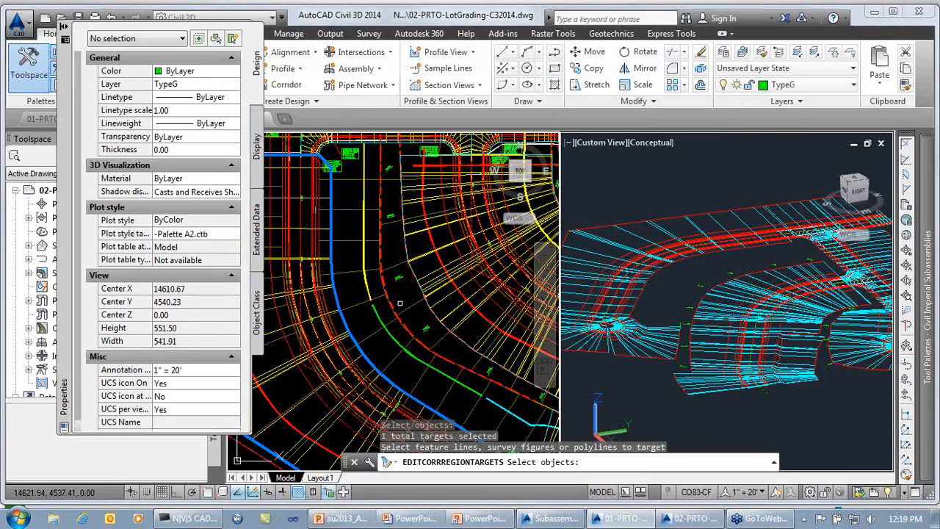
click(393, 312)
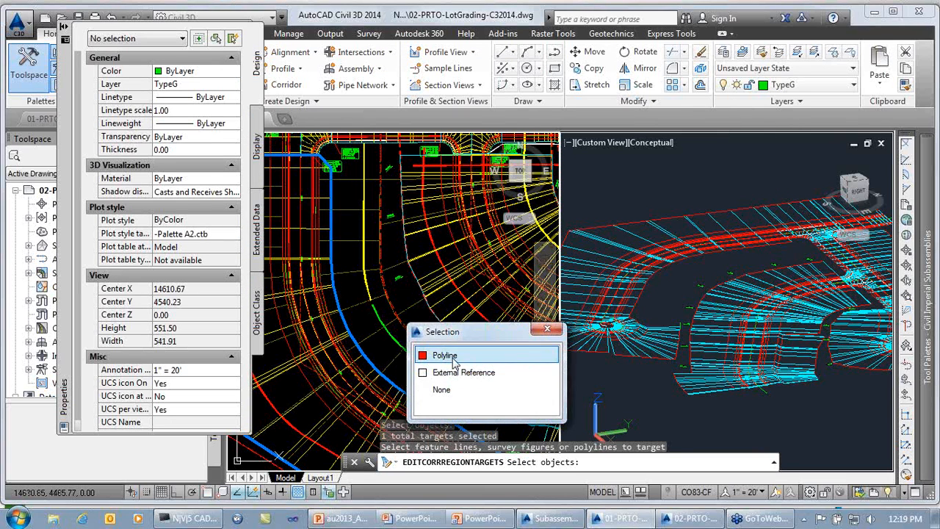
click(445, 355)
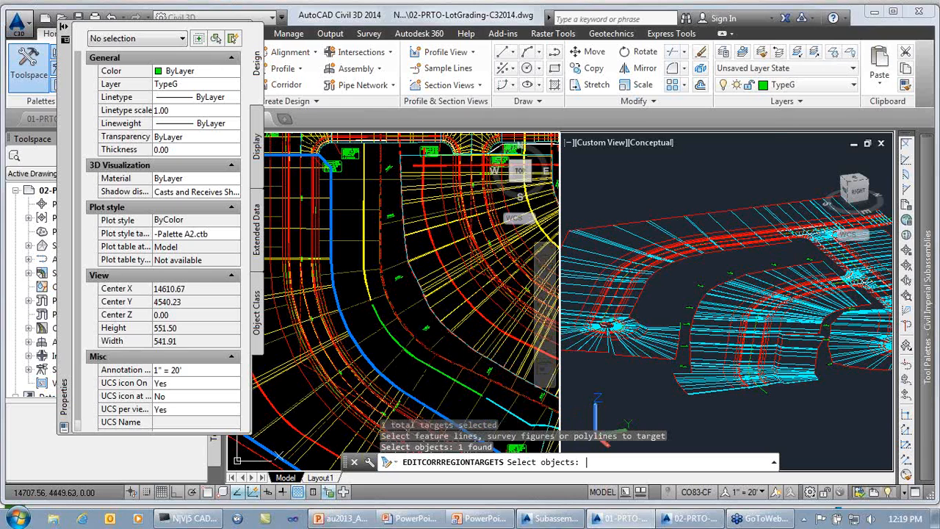
key(Return)
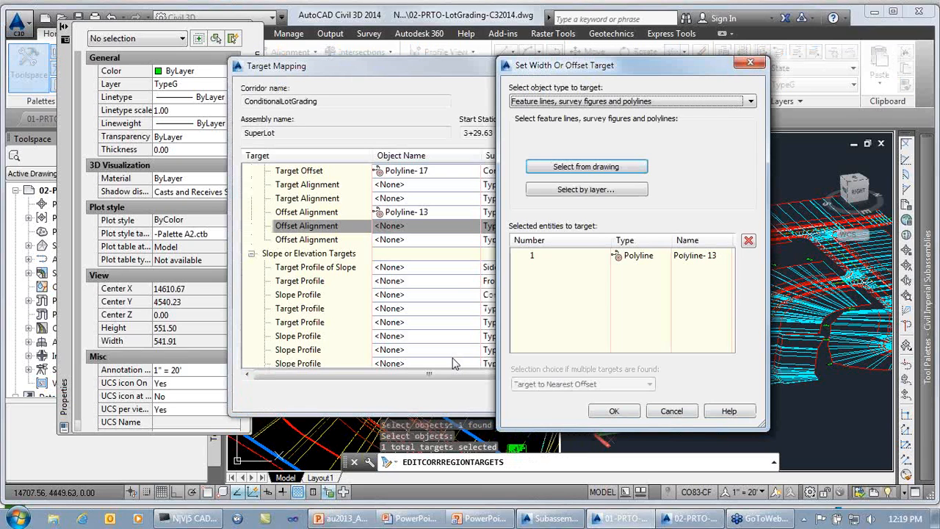
click(604, 414)
- Assign the same red dashed rear-lot polyline as the offset target of TypeW-ToRearLot-L and apply the target mapping to the corridor region
click(440, 239)
click(570, 167)
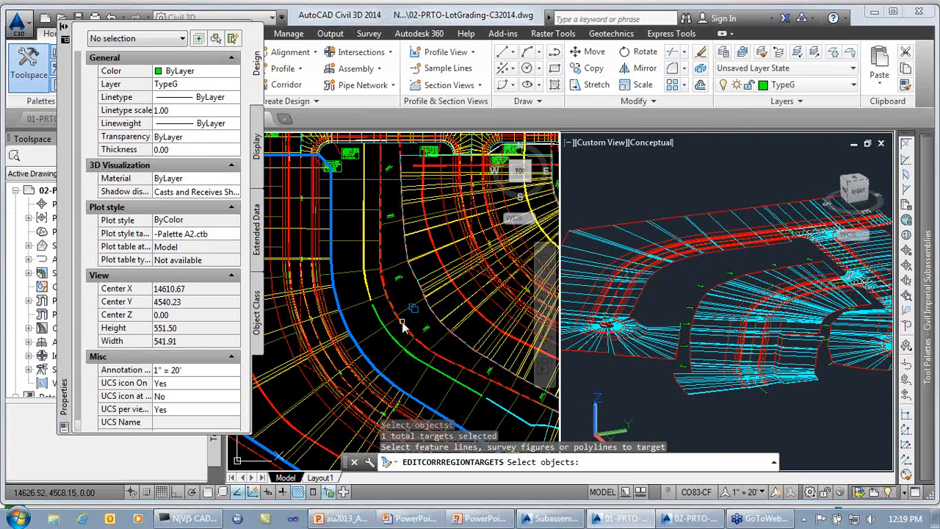
click(400, 323)
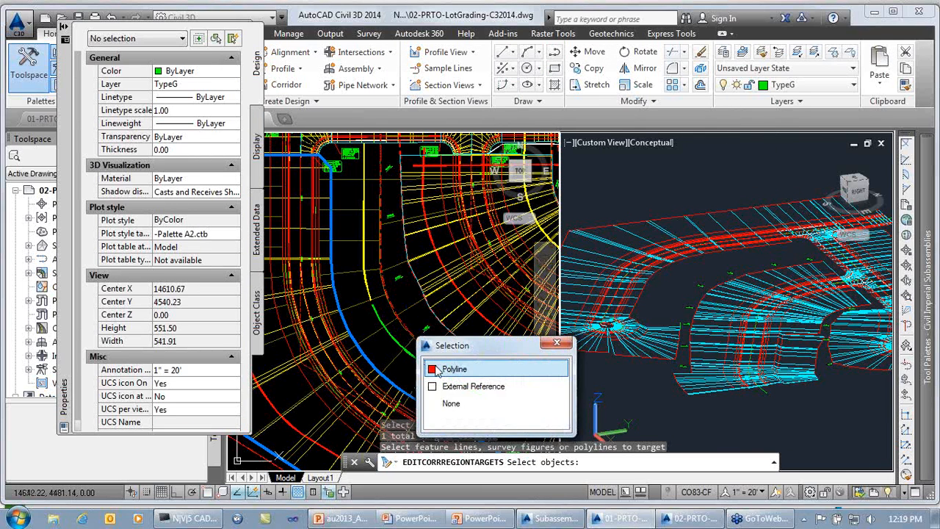
click(436, 369)
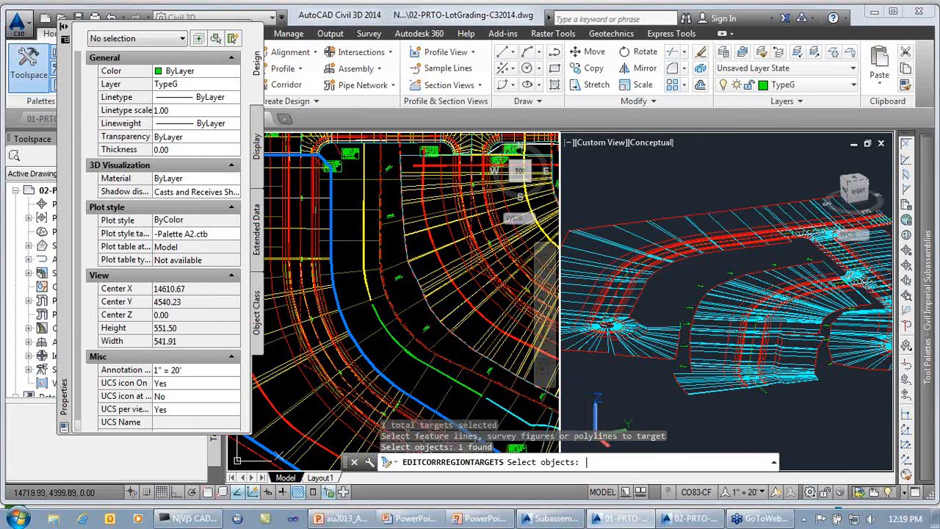
key(Return)
click(614, 412)
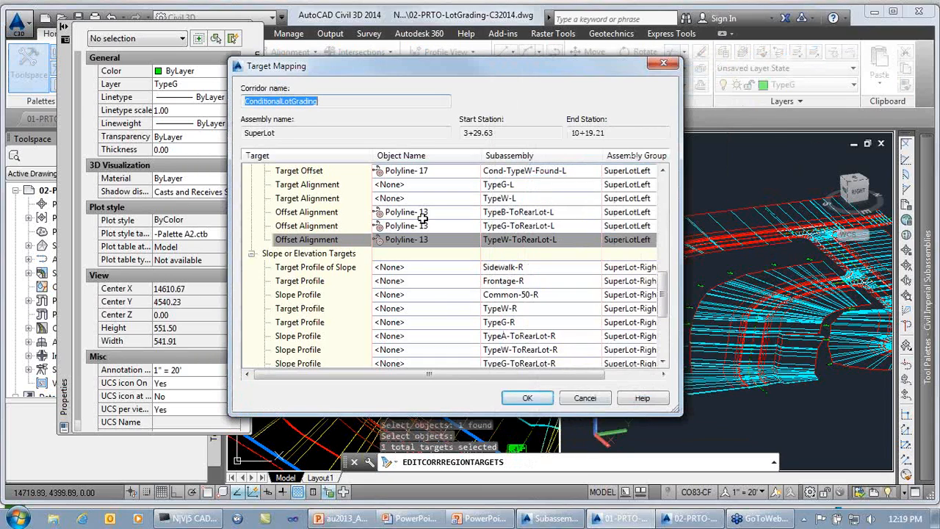
click(527, 398)
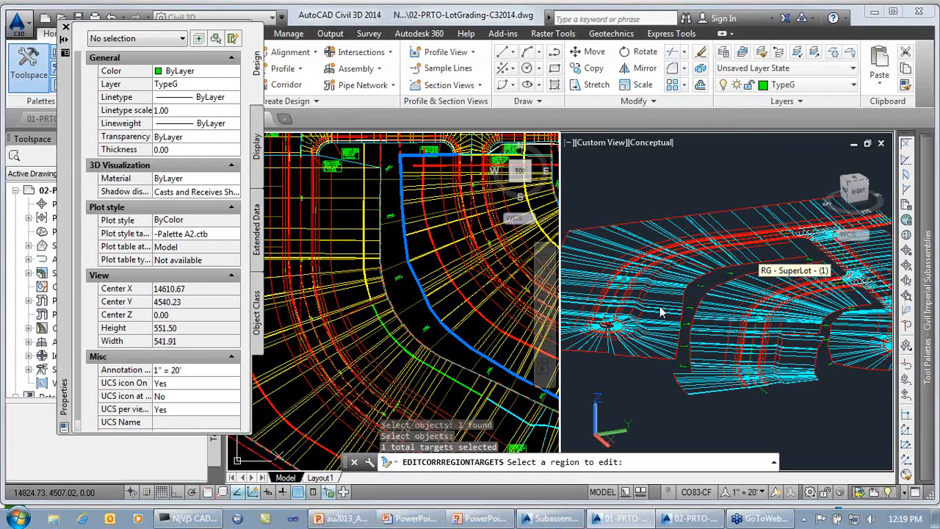
- Examine the lot grading in the 3D view and the gap between the yellow and green polylines in plan, ending the region target command
scroll(646, 319, up, 5)
scroll(628, 319, up, 3)
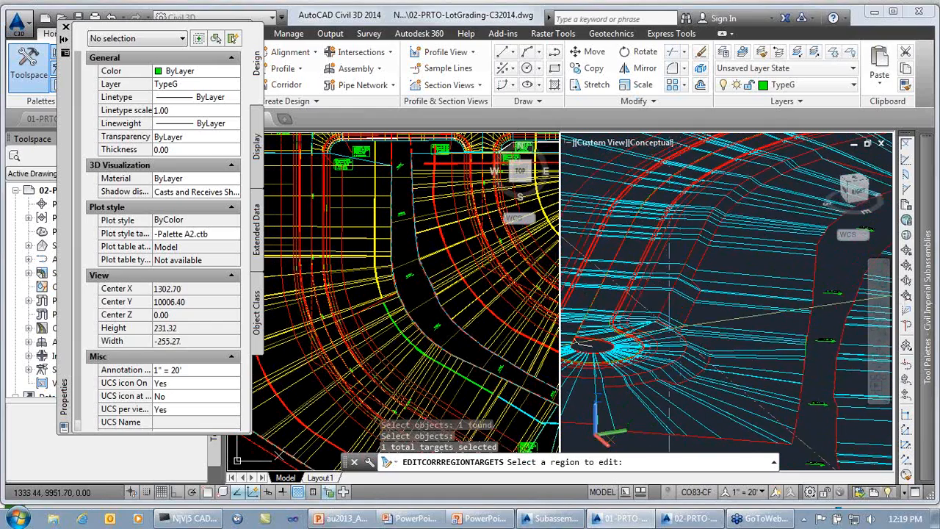
scroll(666, 321, up, 3)
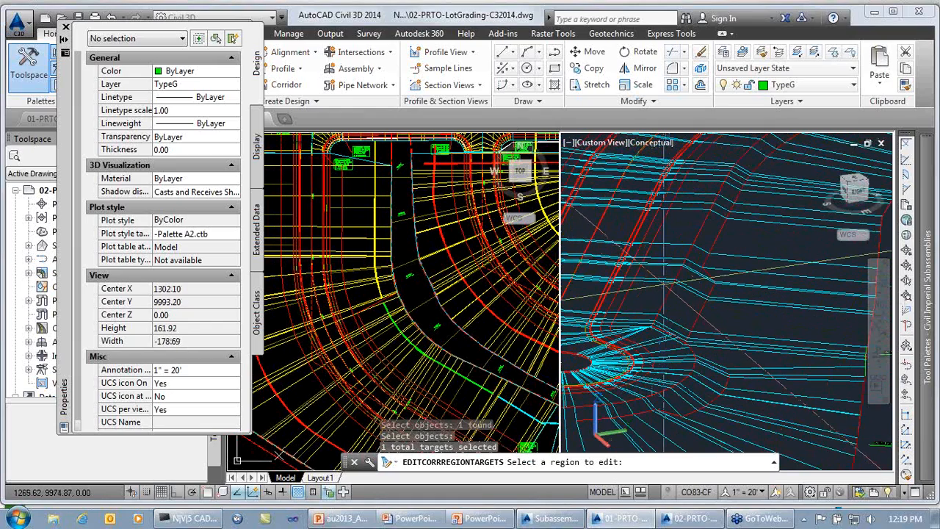
middle_drag(698, 301, 702, 353)
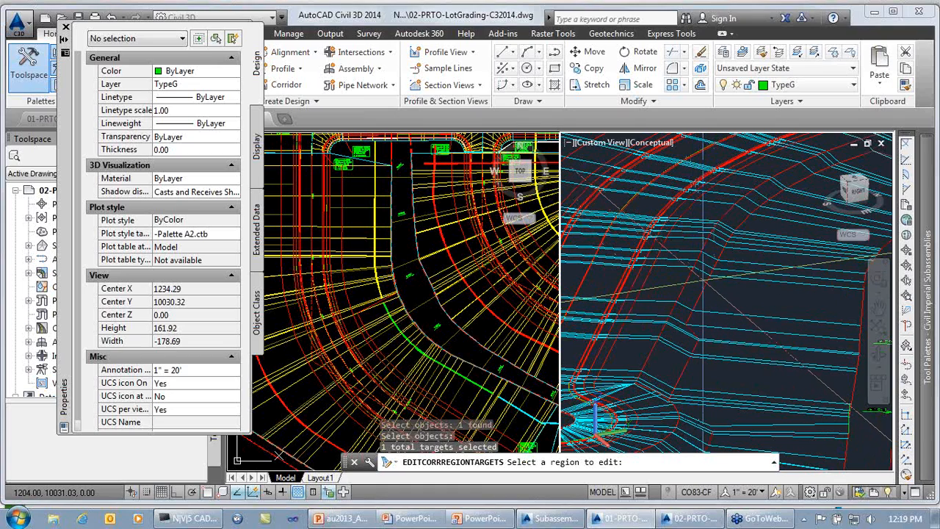
middle_drag(736, 252, 656, 354)
middle_drag(723, 290, 646, 356)
scroll(732, 308, up, 2)
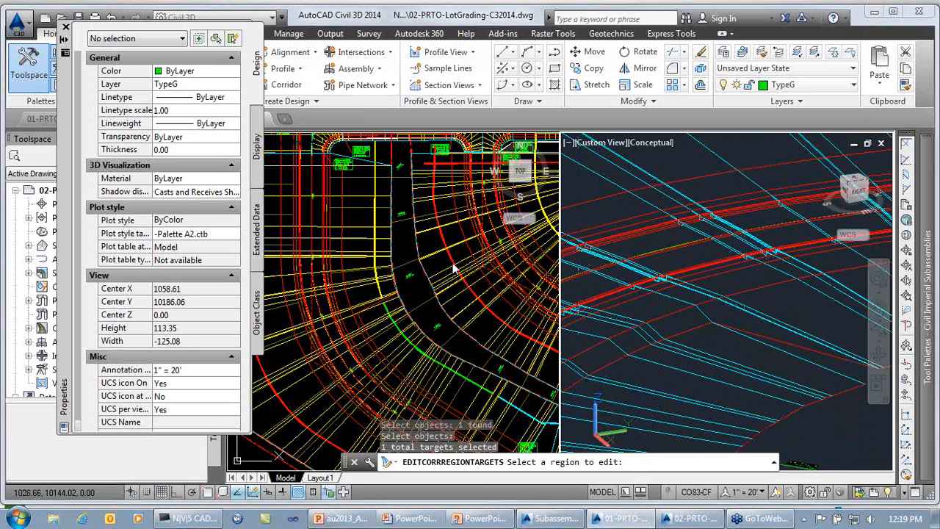
scroll(445, 256, up, 3)
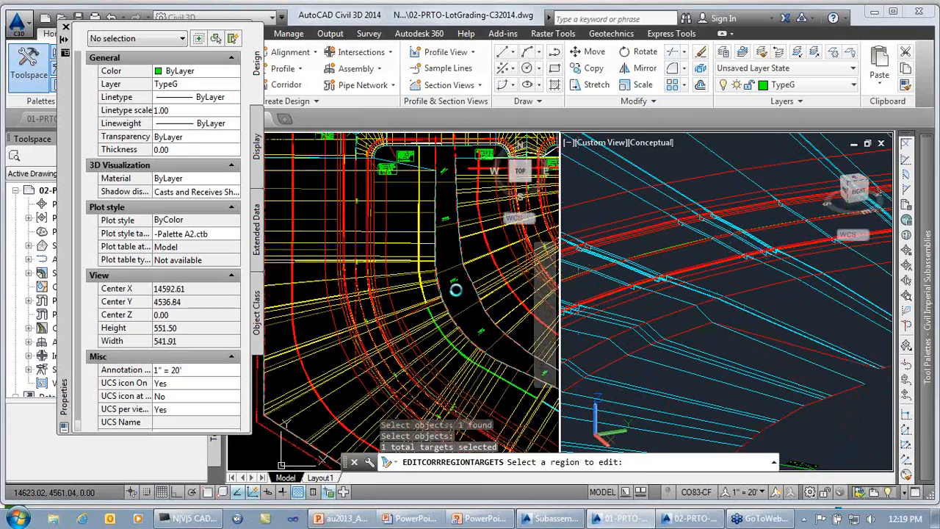
scroll(445, 256, up, 8)
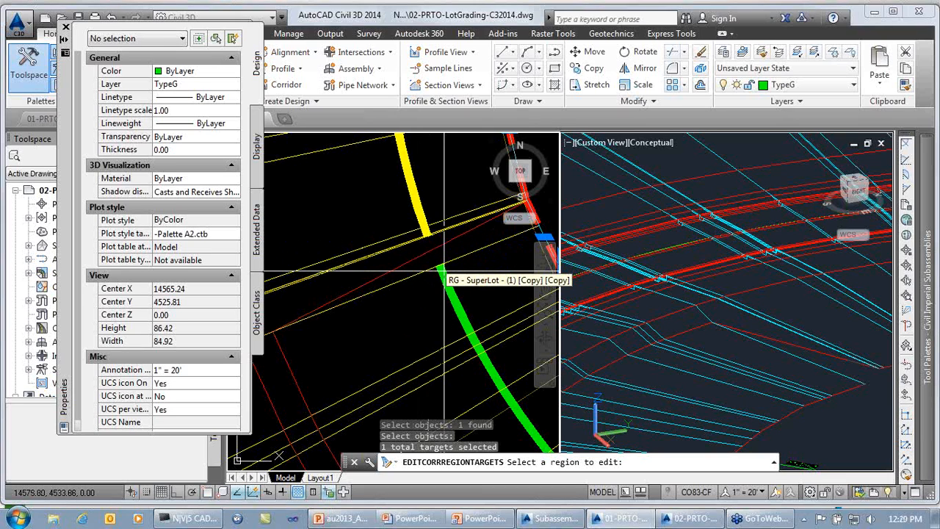
scroll(444, 272, down, 3)
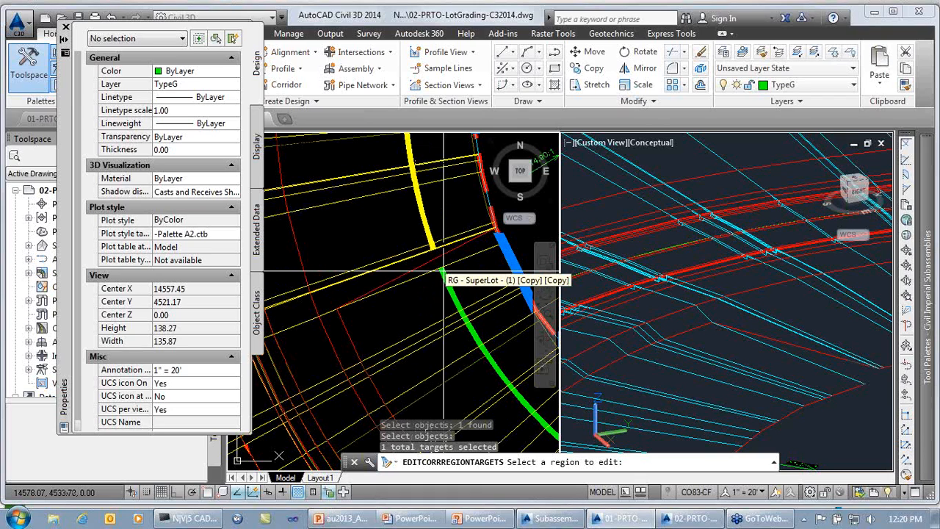
click(447, 271)
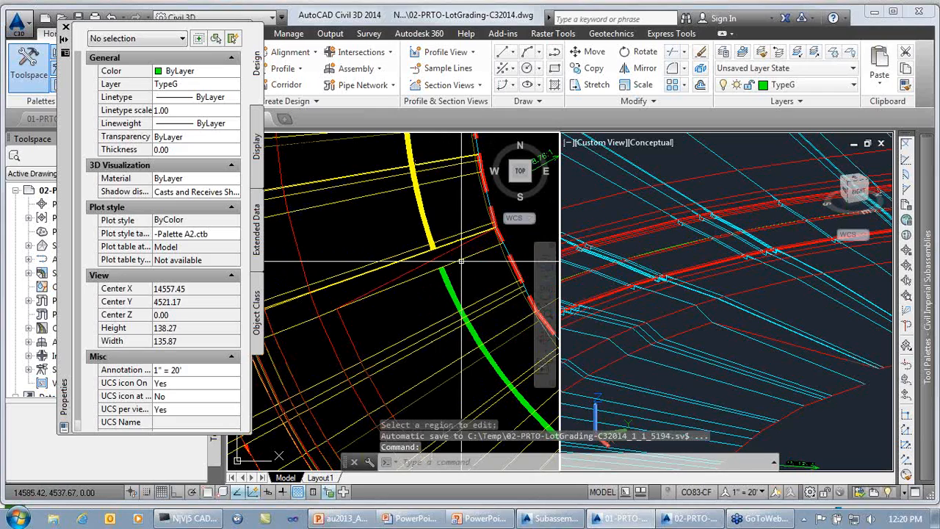
- Check the corridor's assembly frequency option at offset target geometry points, leave it without changes, and inspect the gap between the yellow and green polylines
click(461, 261)
right_click(461, 261)
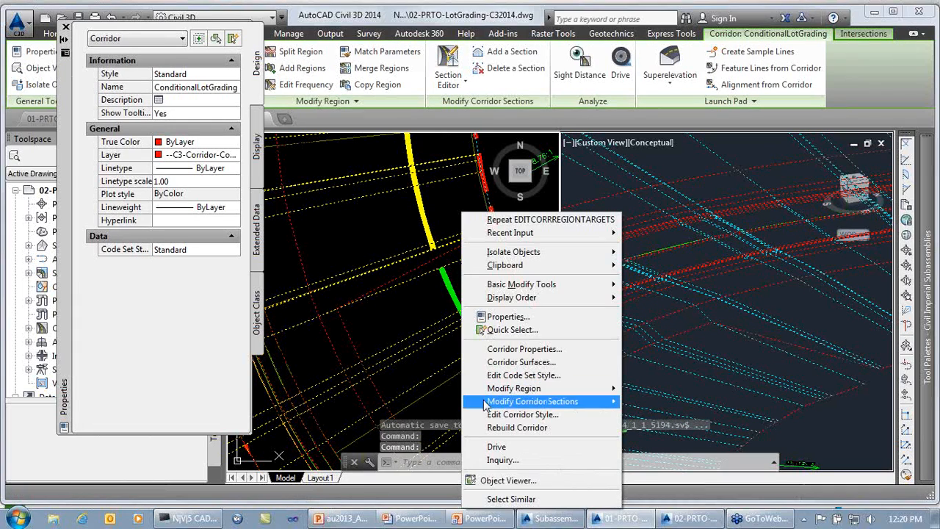
click(525, 349)
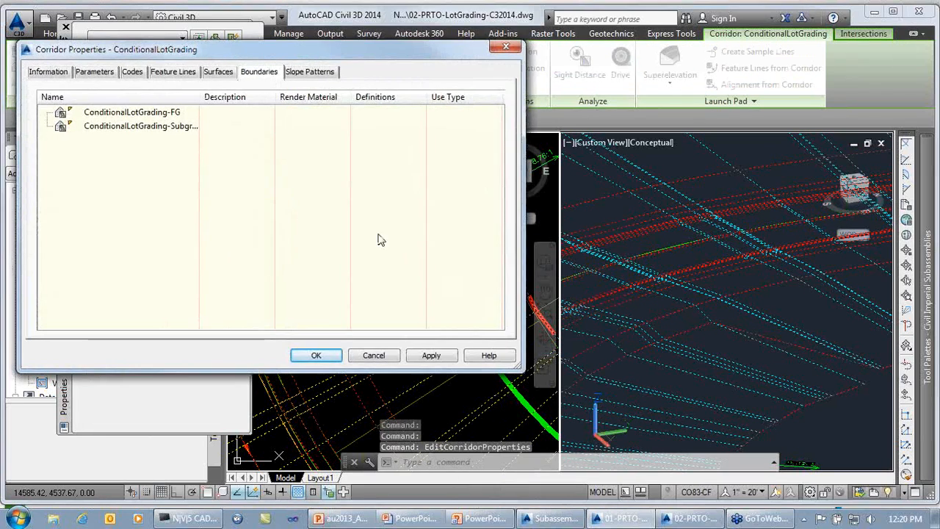
click(93, 73)
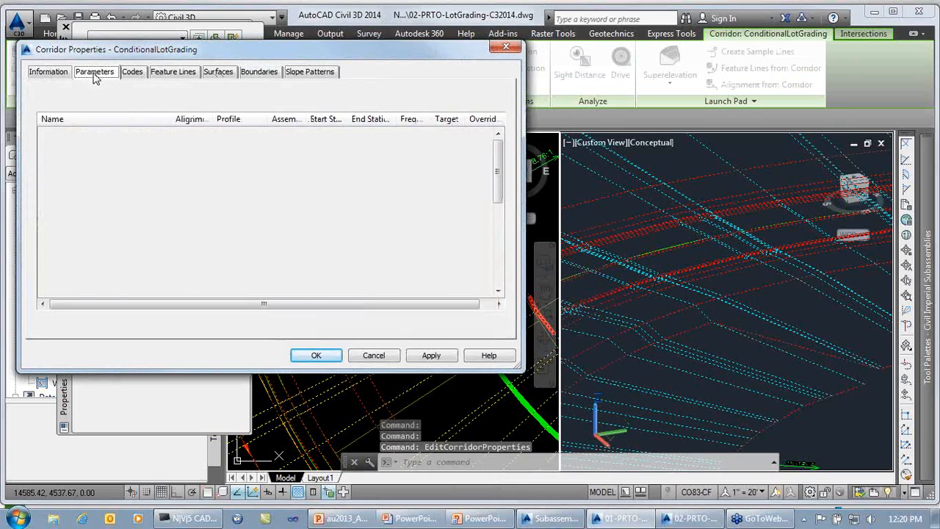
click(279, 100)
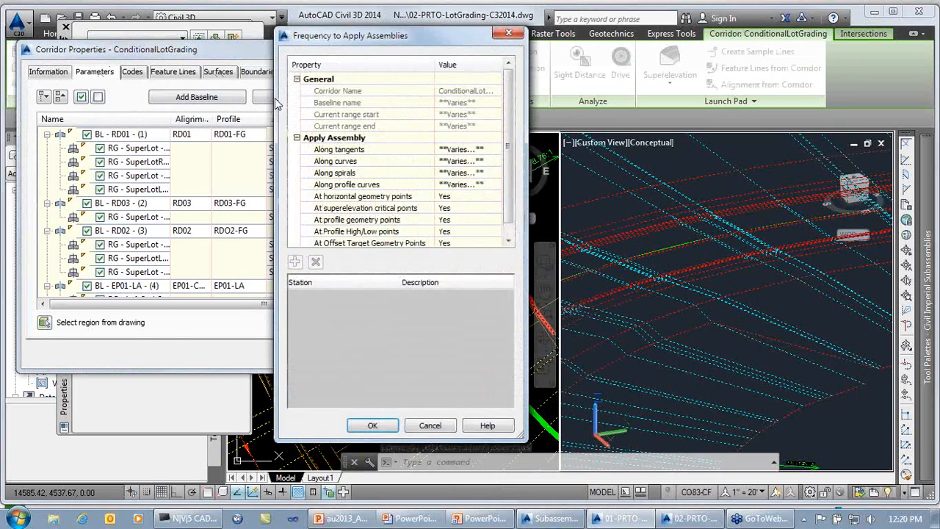
drag(512, 154, 515, 210)
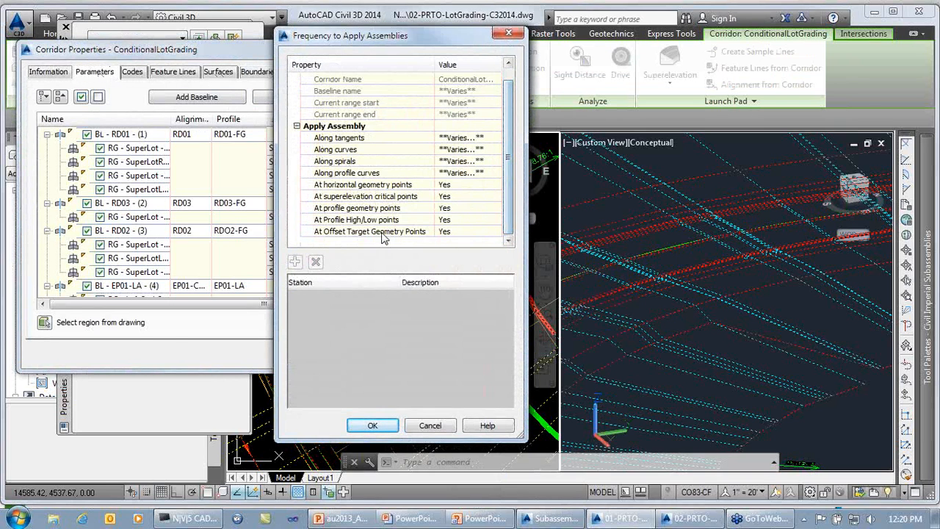
click(334, 232)
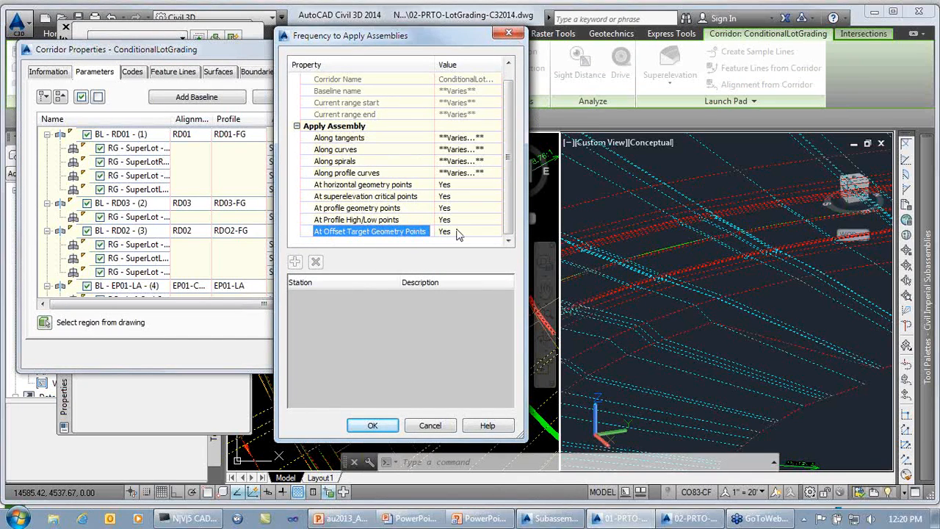
click(426, 425)
click(390, 359)
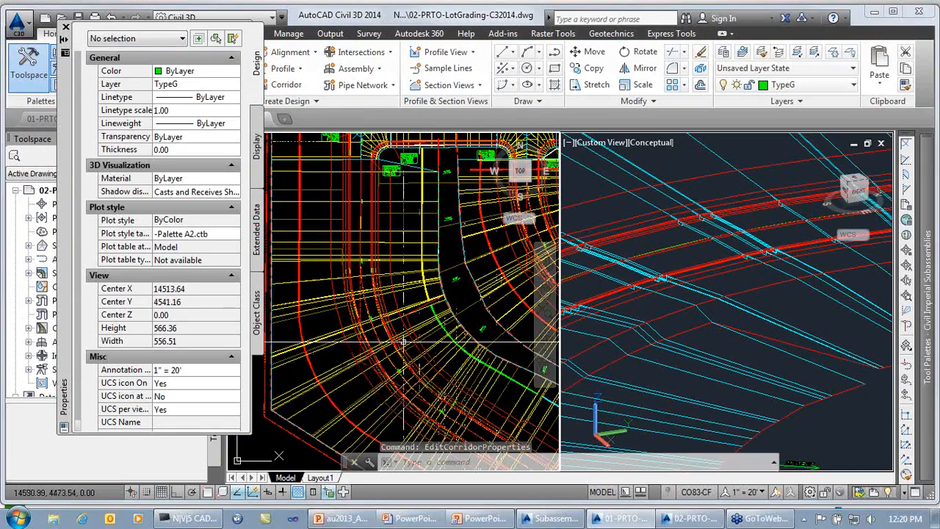
scroll(433, 301, up, 4)
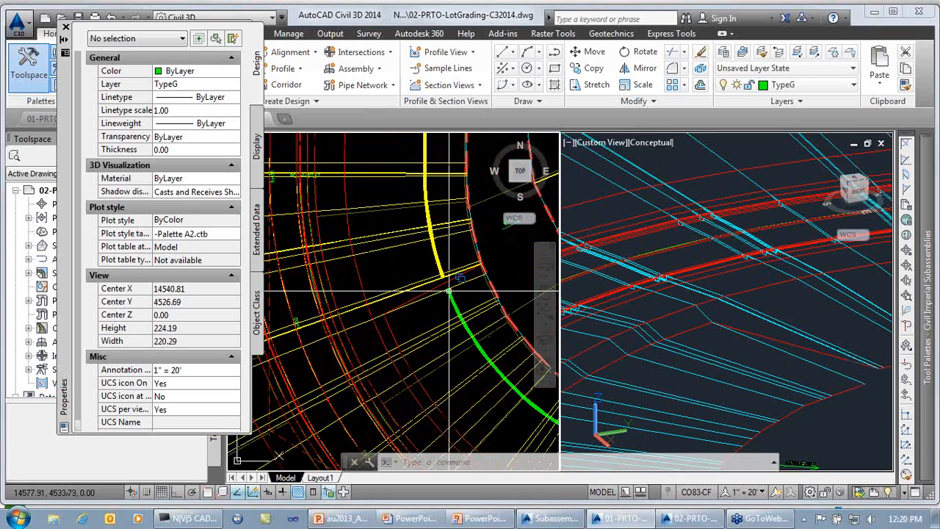
mouse_move(449, 293)
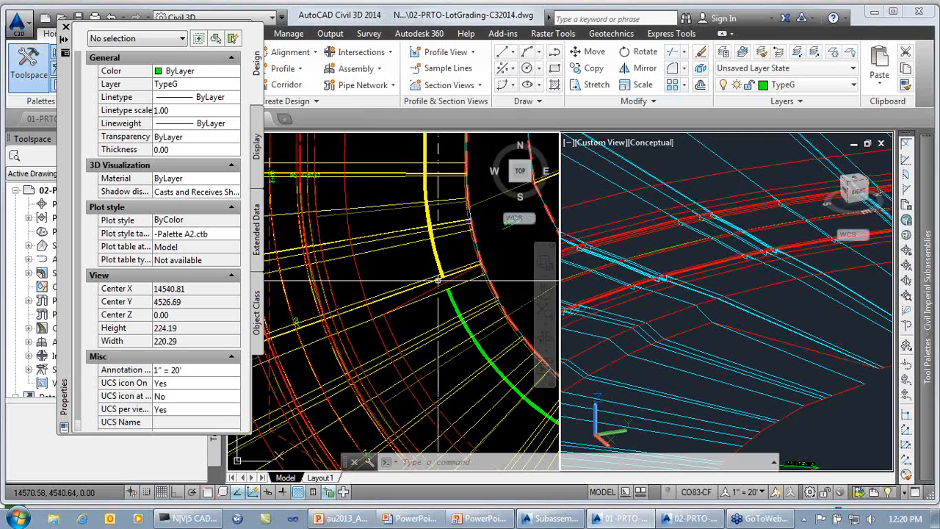
- Set the surface style of the ConditionalLotGrading-FG surface to PR 1-5, closing the object properties palette first
click(66, 27)
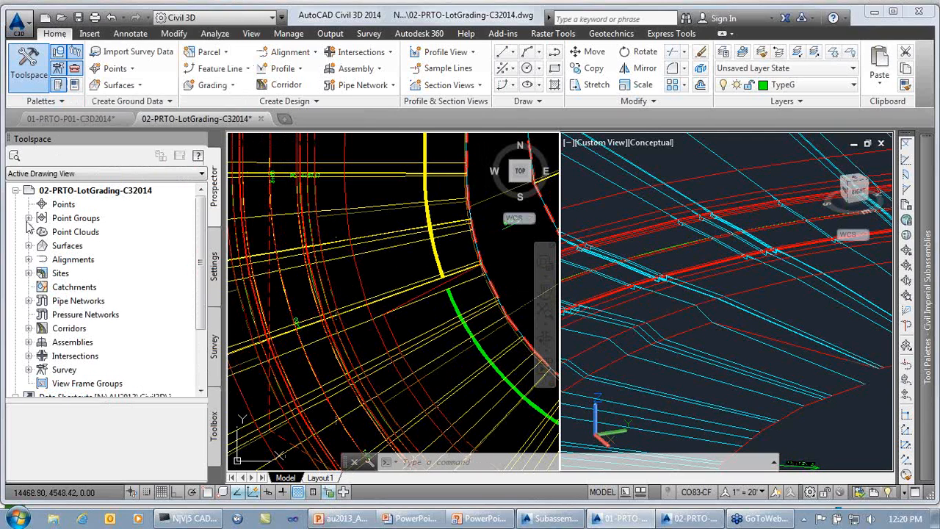
click(29, 245)
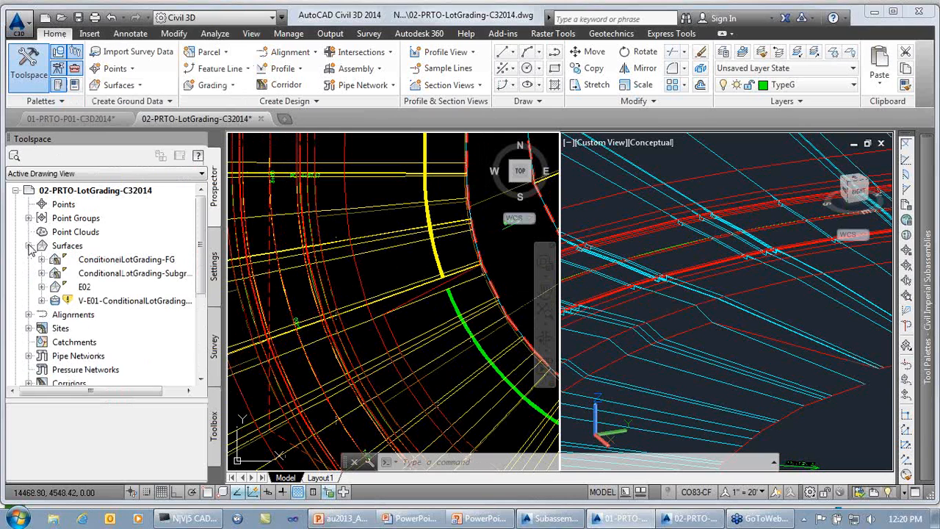
right_click(120, 262)
click(169, 249)
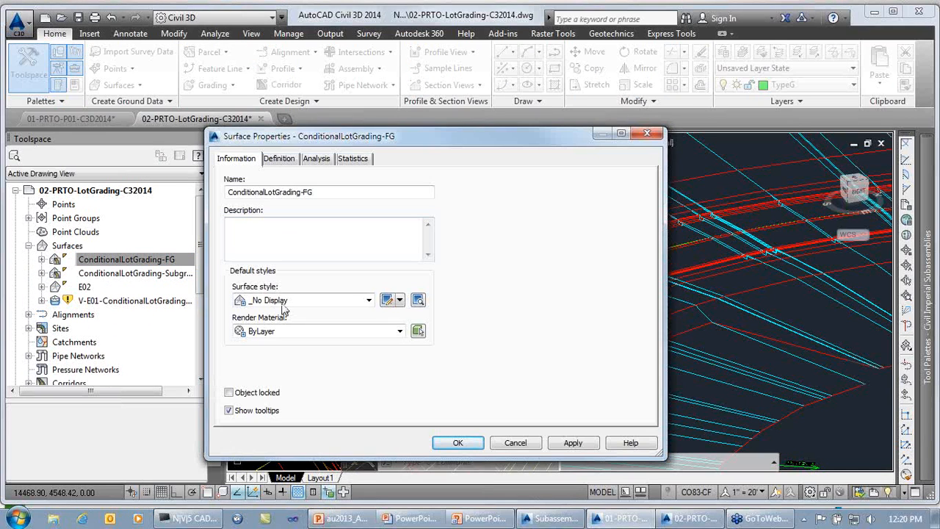
click(285, 301)
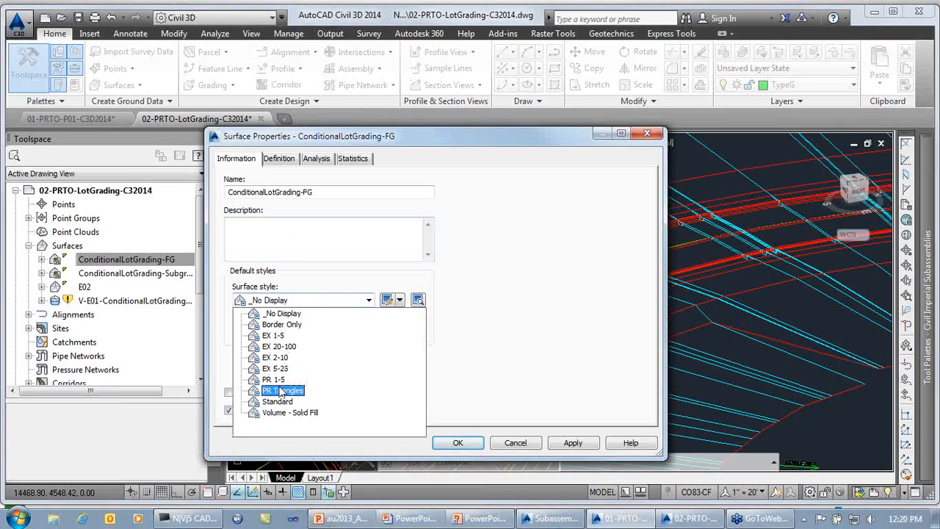
click(273, 379)
click(457, 442)
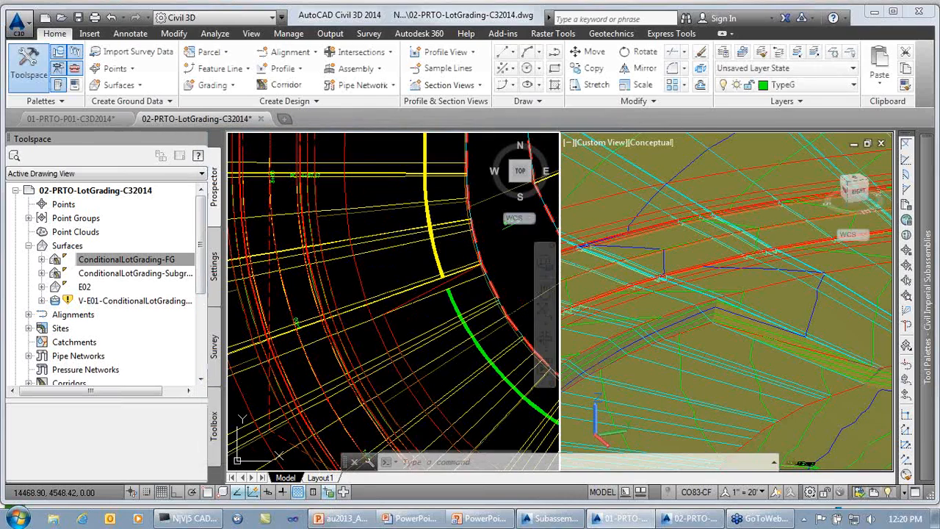
- Add a vertex to the red dashed rear-lot polyline beside the gap between the yellow and green polylines, making it jog outward to the east
scroll(408, 290, up, 4)
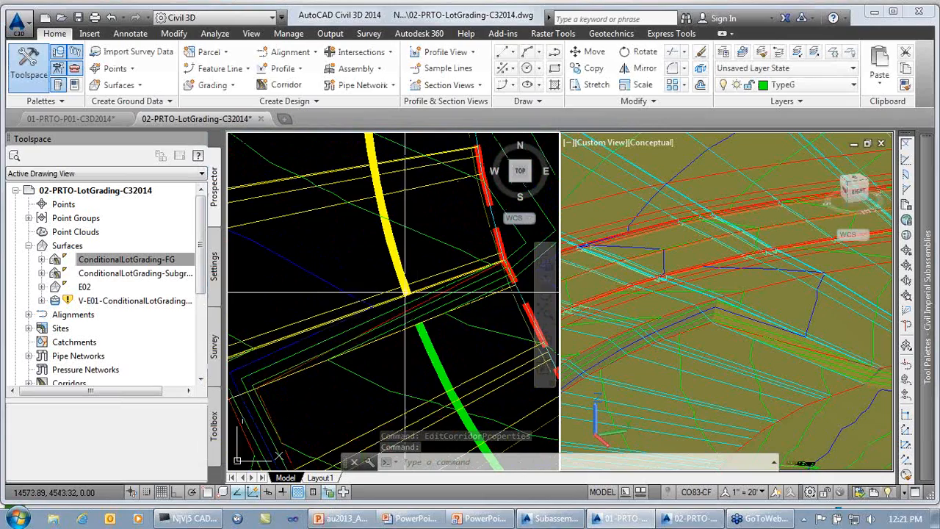
click(678, 346)
scroll(735, 342, down, 3)
shift+middle_drag(746, 351, 757, 333)
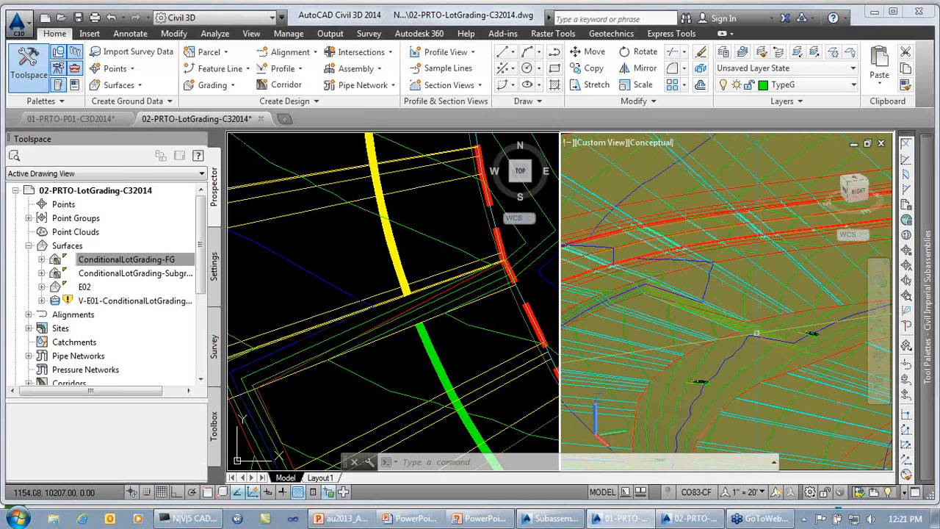
click(491, 319)
middle_drag(492, 304, 390, 301)
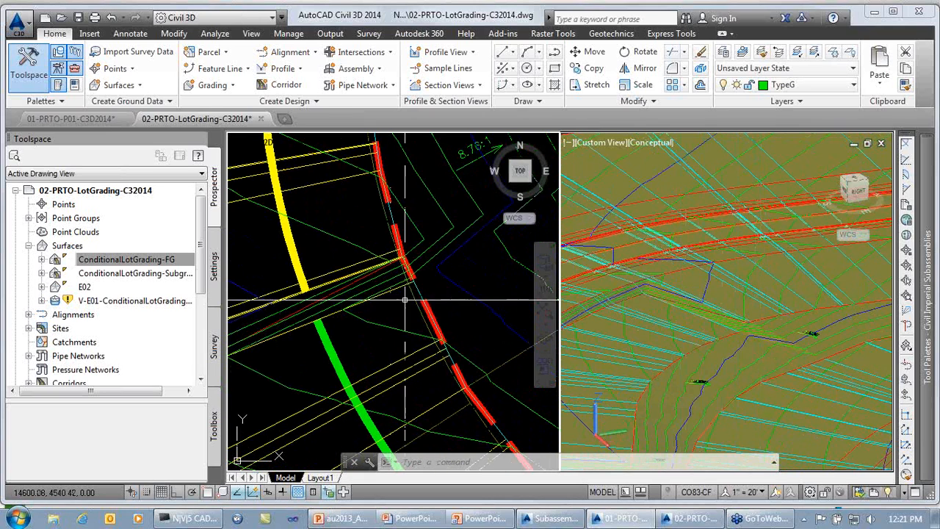
click(433, 305)
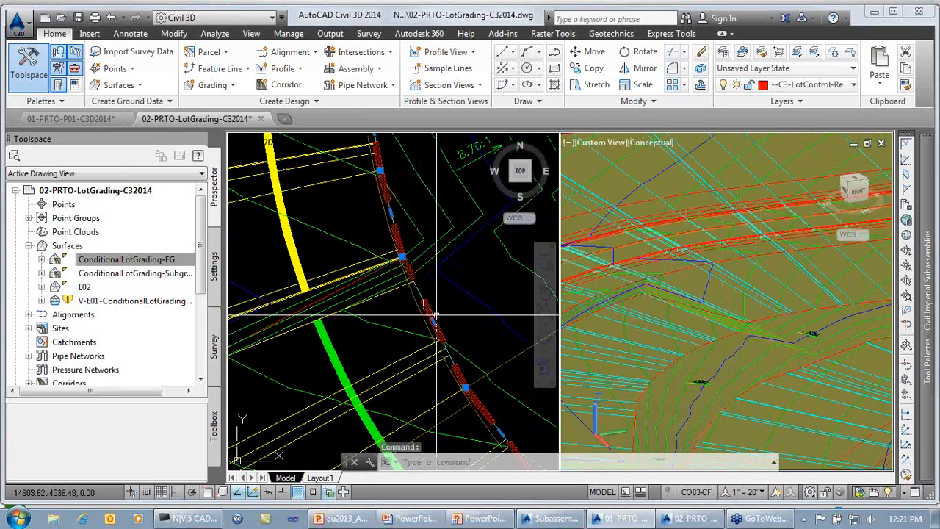
mouse_move(434, 321)
click(486, 362)
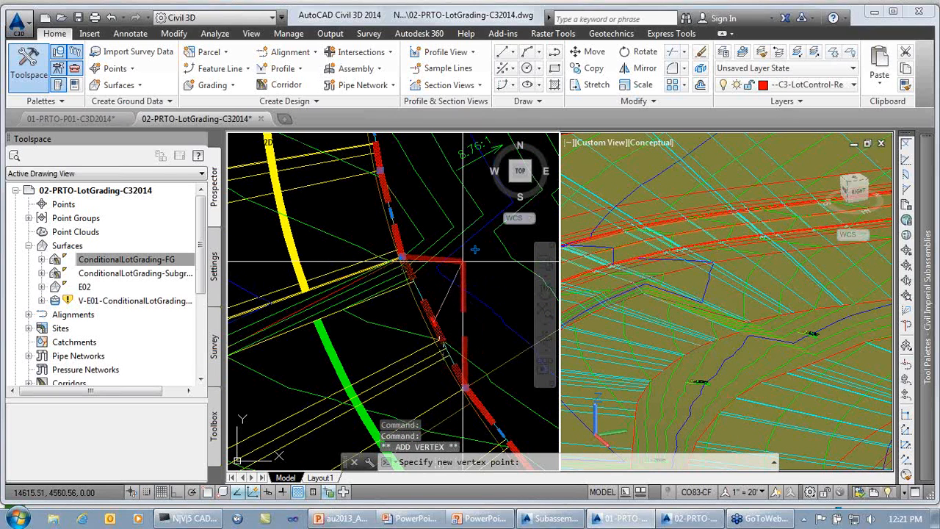
click(462, 260)
- Rebuild the ConditionalLotGrading corridor to pick up the vertex added to the rear-lot polyline
scroll(33, 279, down, 3)
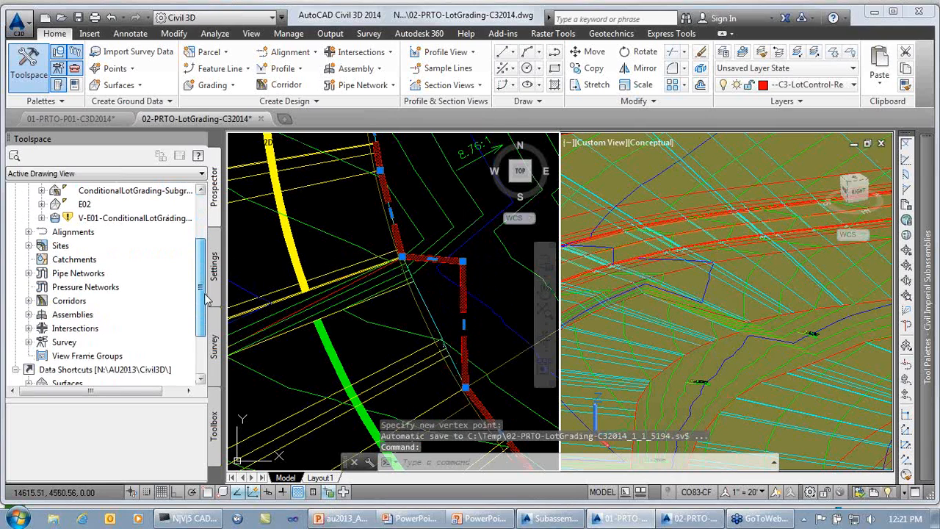
click(28, 301)
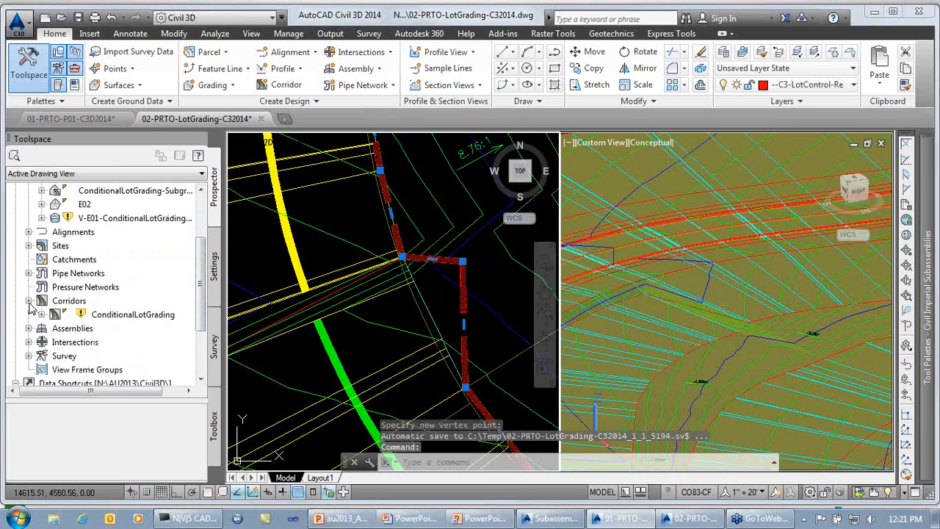
right_click(131, 316)
click(171, 360)
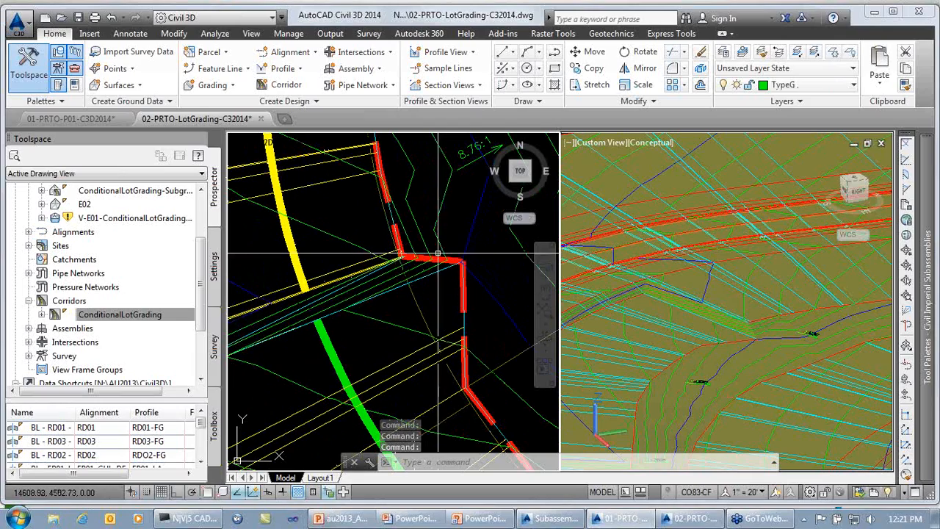
- Move two vertices of the red dashed rear-lot polyline near the gap between the green and cyan polylines, so the line jogs outward
middle_drag(485, 306, 440, 248)
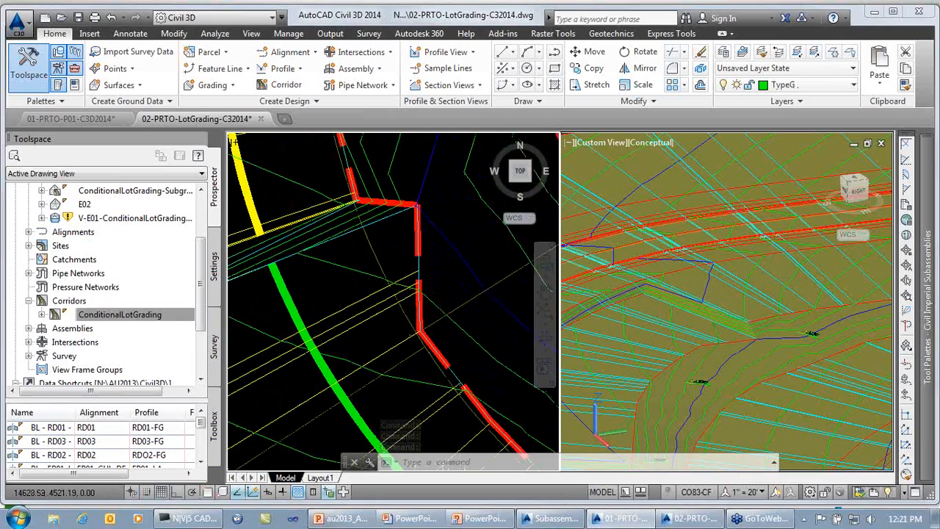
scroll(410, 220, down, 5)
scroll(415, 321, up, 5)
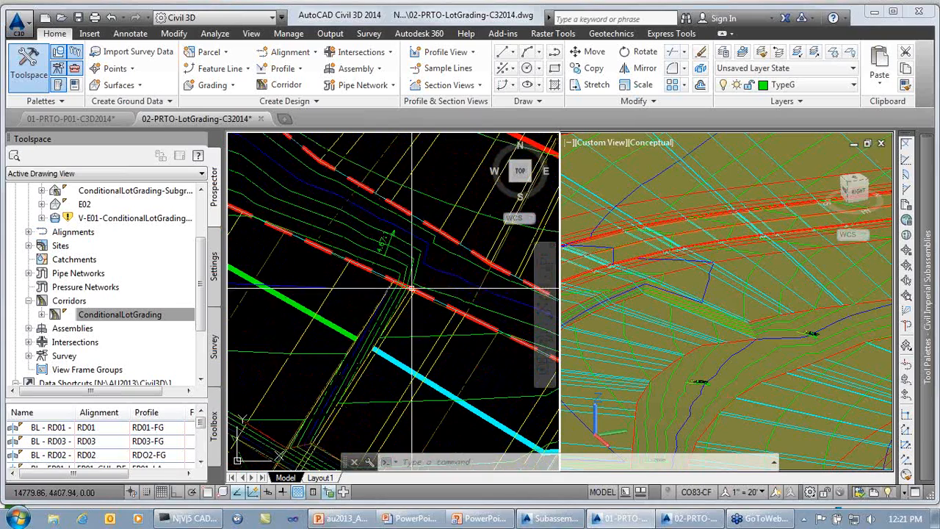
click(449, 303)
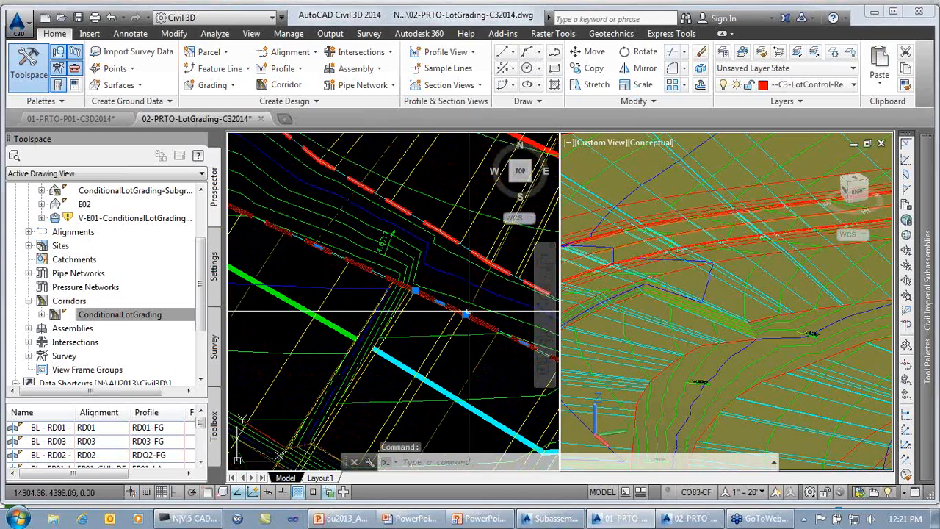
click(416, 290)
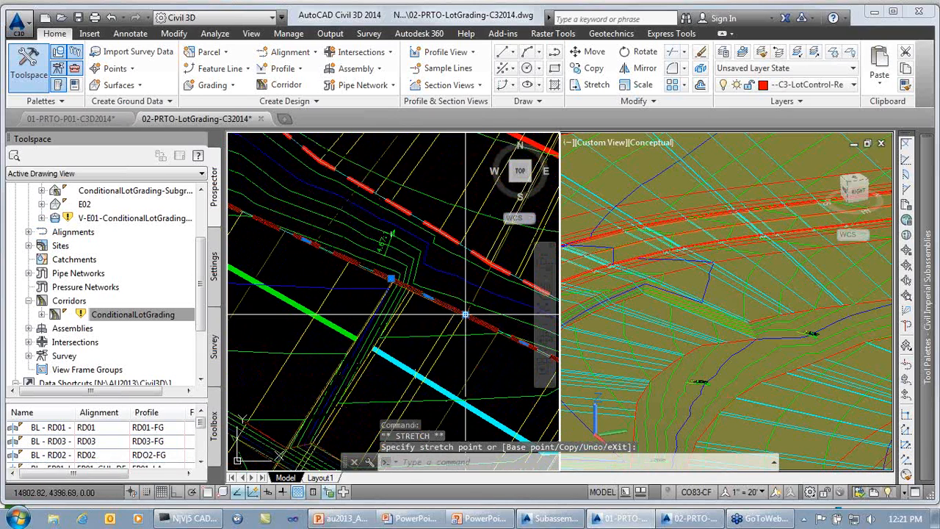
click(390, 277)
click(463, 314)
scroll(430, 259, up, 2)
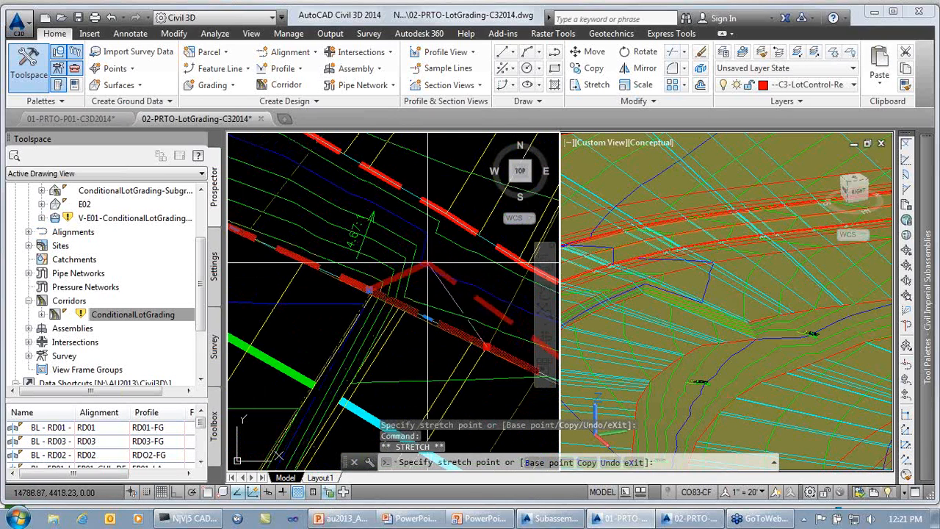
click(421, 258)
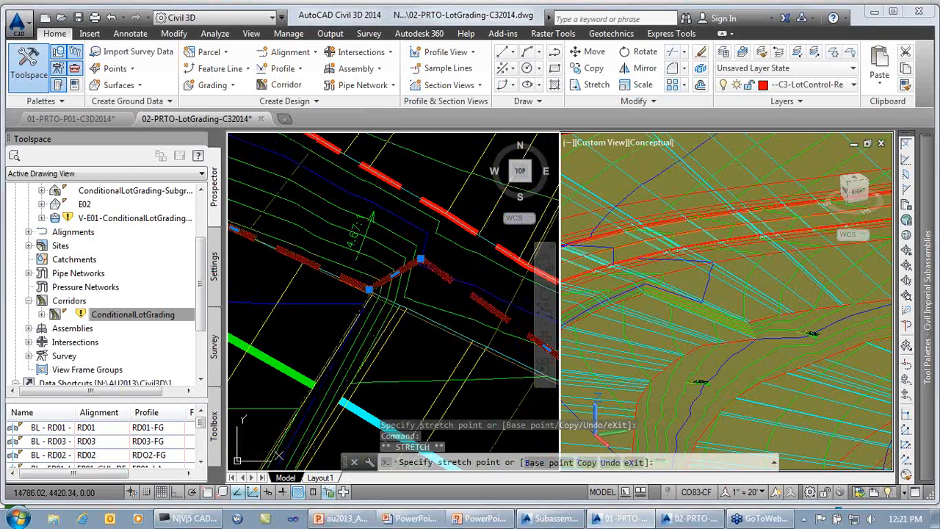
- Rebuild the ConditionalLotGrading corridor with the moved rear-lot vertices and clear the polyline selection
right_click(157, 316)
click(206, 354)
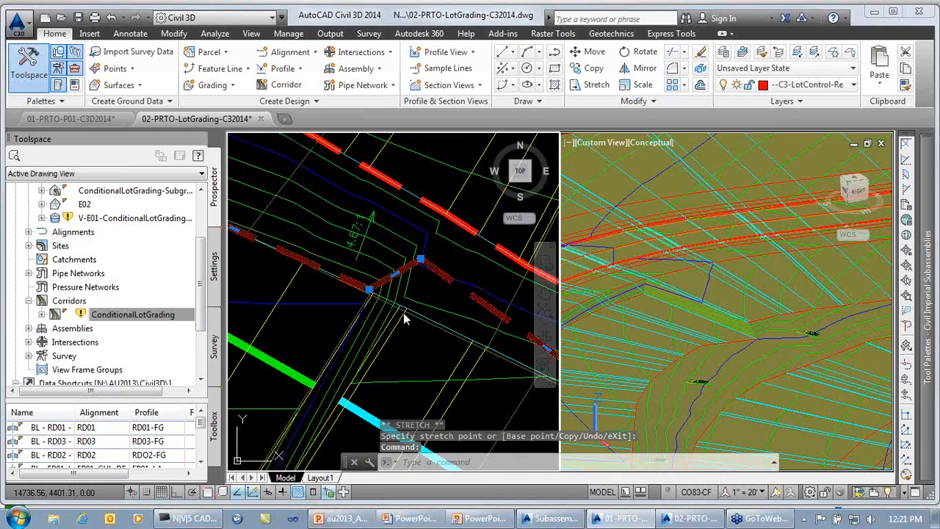
key(Escape)
scroll(456, 310, down, 2)
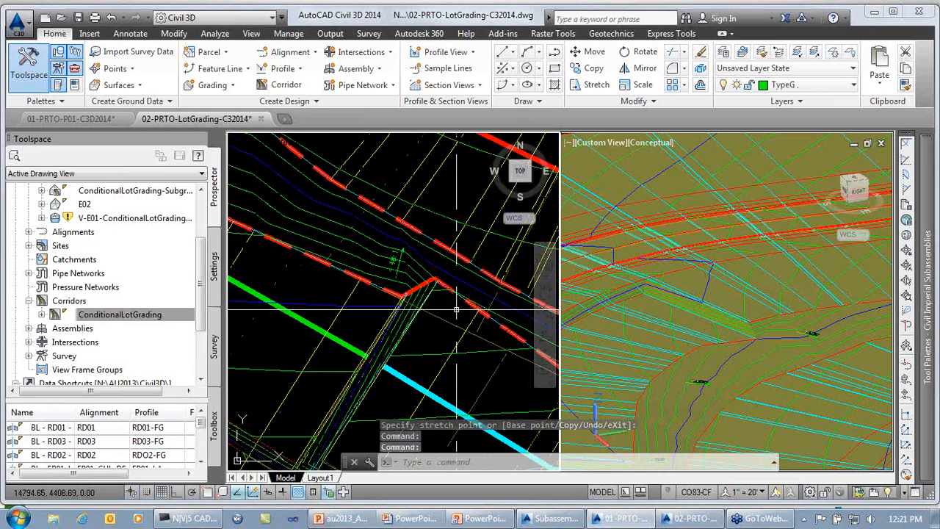
- Check the slope near the jogged lot line by previewing the surface slope label at nearby points, leaving the label in place
scroll(416, 271, up, 4)
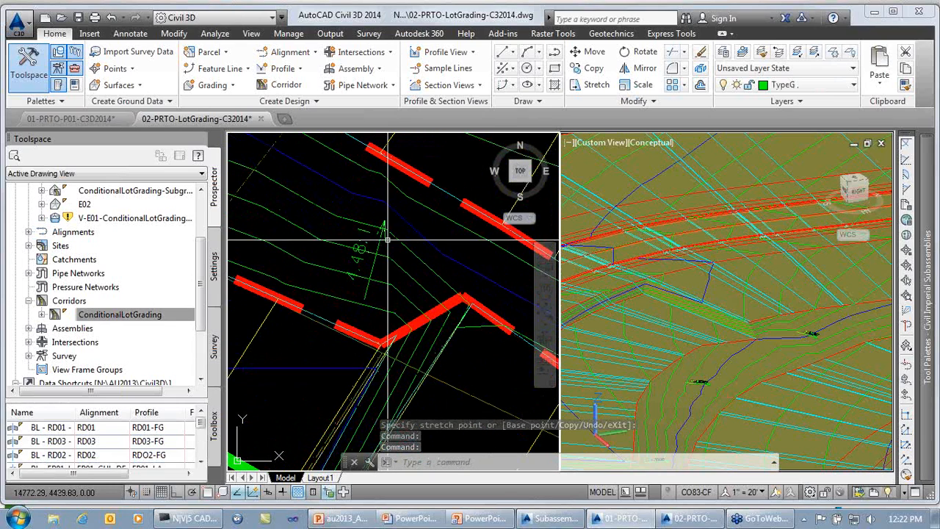
click(374, 259)
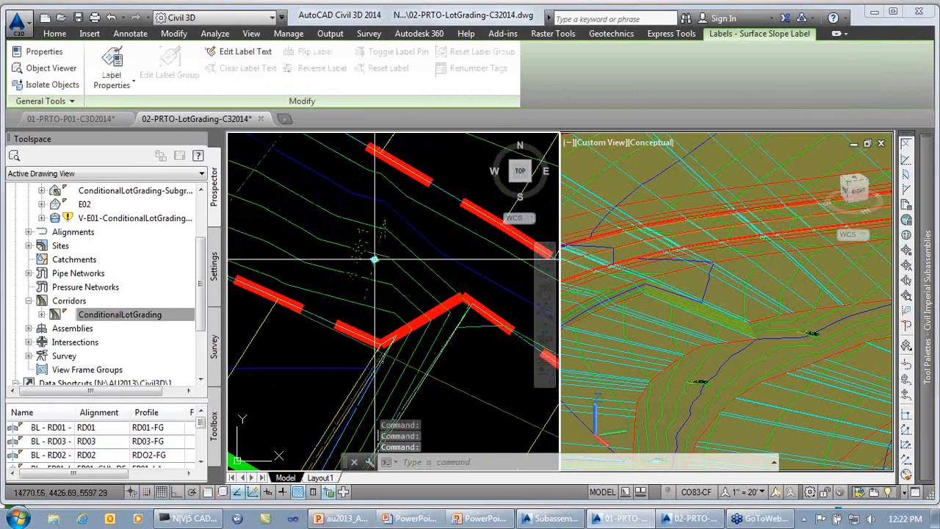
click(374, 259)
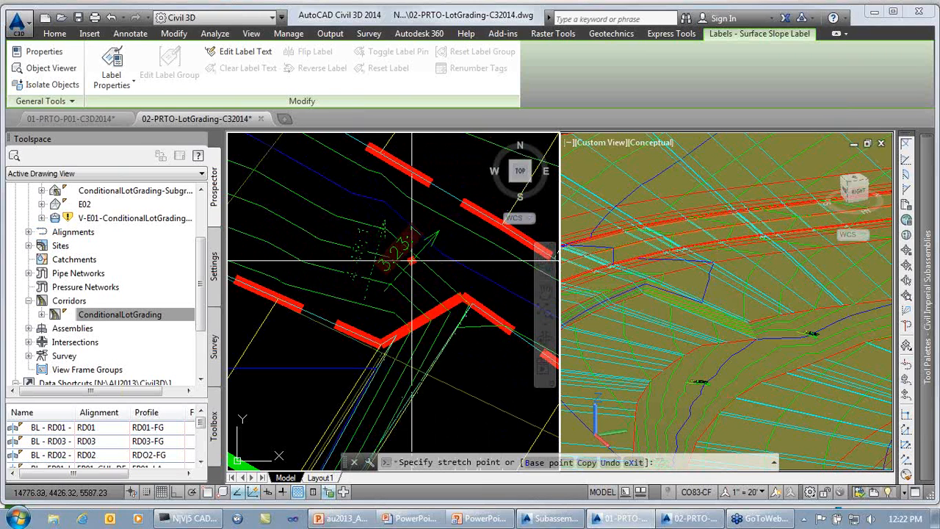
key(Escape)
- Shorten the vertical curve at the middle PVI of the RD01-FG profile in the RD01 profile view
scroll(413, 259, down, 1)
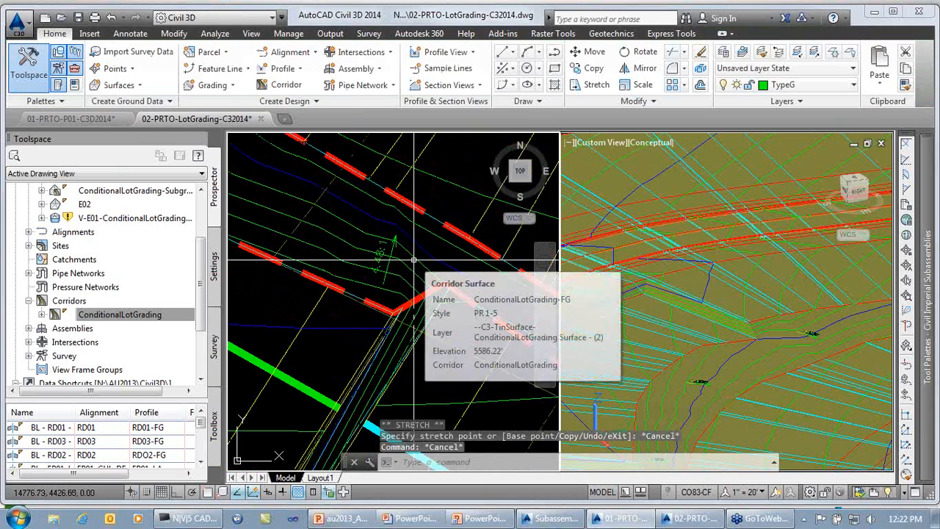
scroll(413, 259, down, 2)
middle_drag(413, 259, 406, 296)
scroll(307, 200, down, 3)
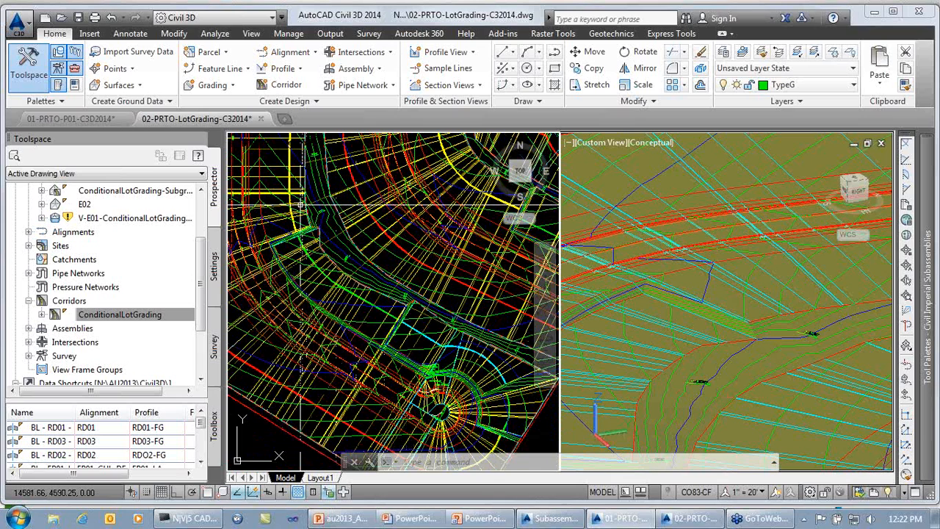
scroll(307, 200, down, 2)
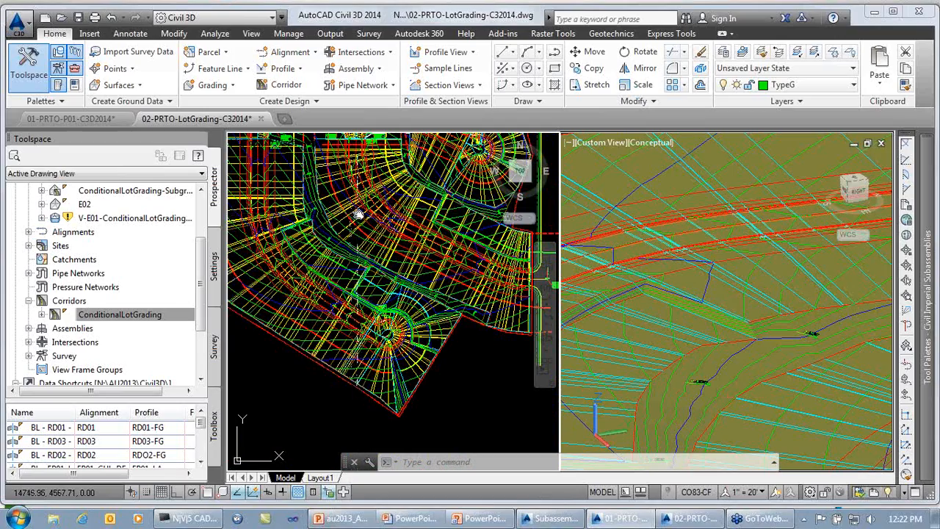
scroll(358, 220, down, 2)
scroll(399, 252, down, 2)
mouse_move(420, 253)
middle_down()
mouse_move(273, 268)
mouse_move(325, 394)
mouse_move(397, 426)
middle_up()
scroll(384, 269, up, 6)
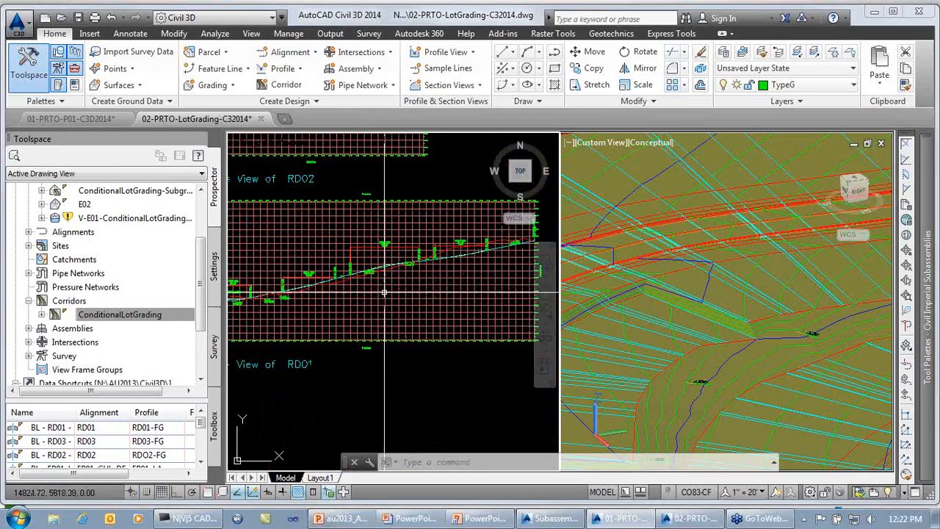
click(683, 332)
shift+middle_drag(683, 332, 595, 366)
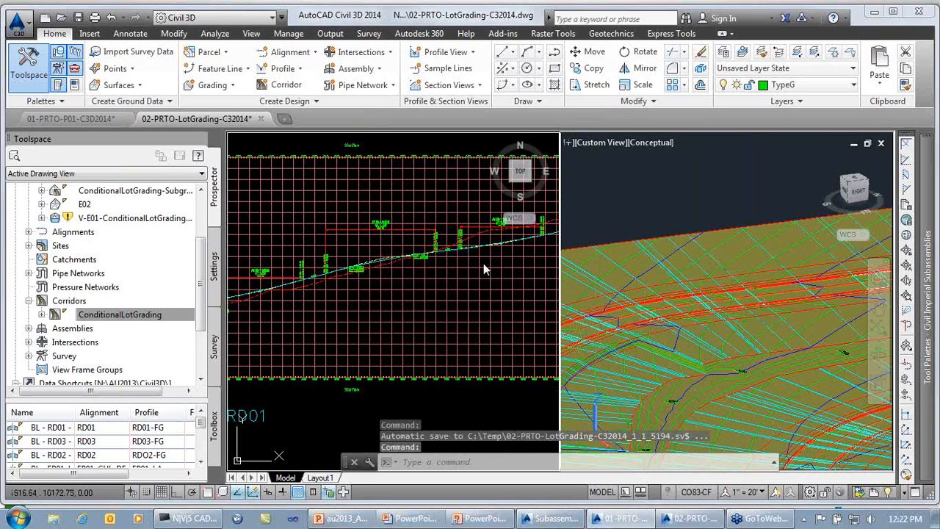
click(517, 242)
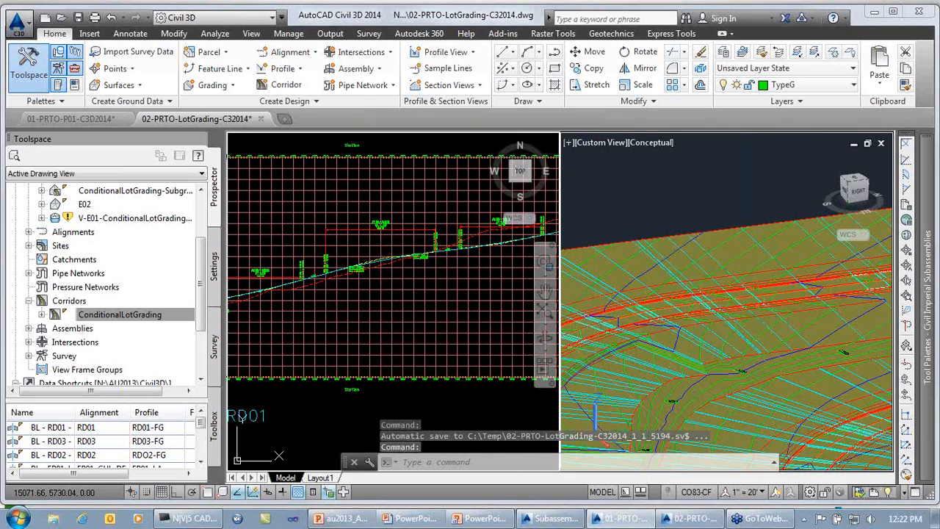
click(515, 241)
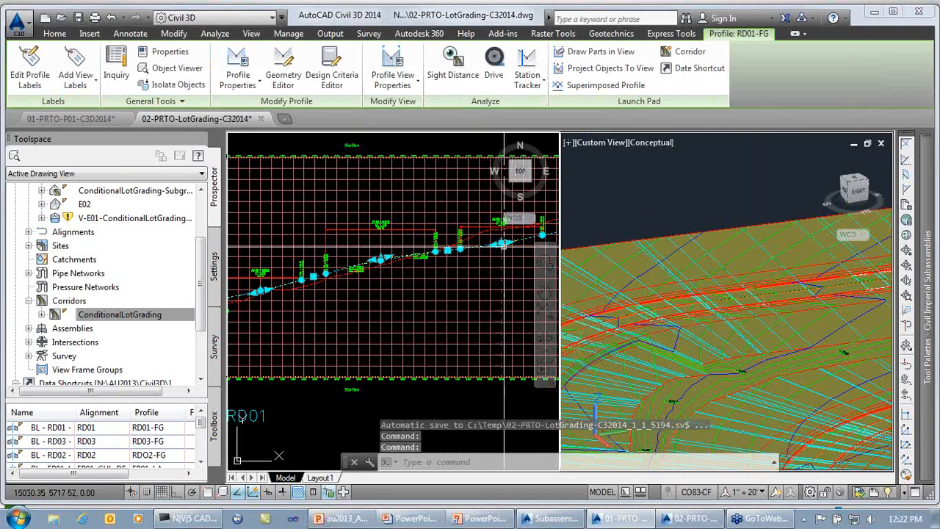
click(435, 250)
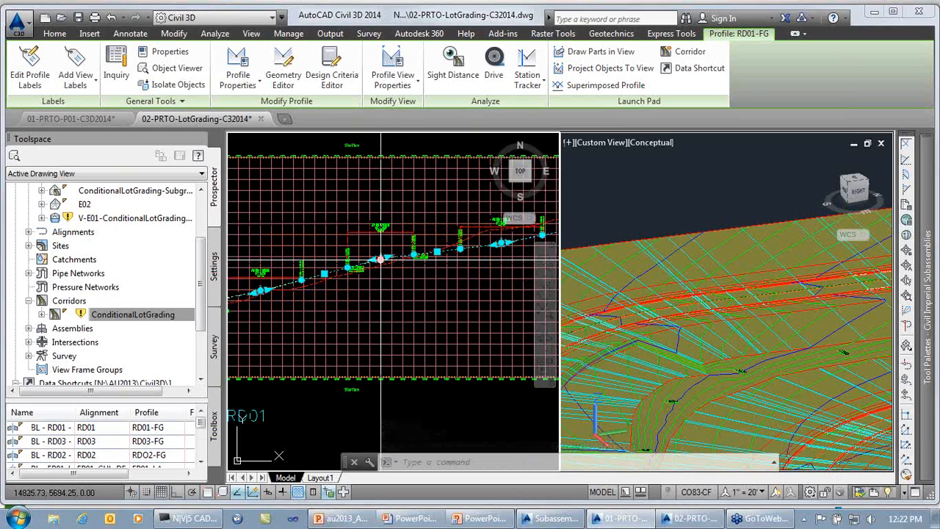
- Examine the finished-grade surface and lots along the road in the 3D view, and return to the RD01 profile view
middle_drag(730, 309, 696, 343)
click(725, 315)
scroll(726, 315, down, 2)
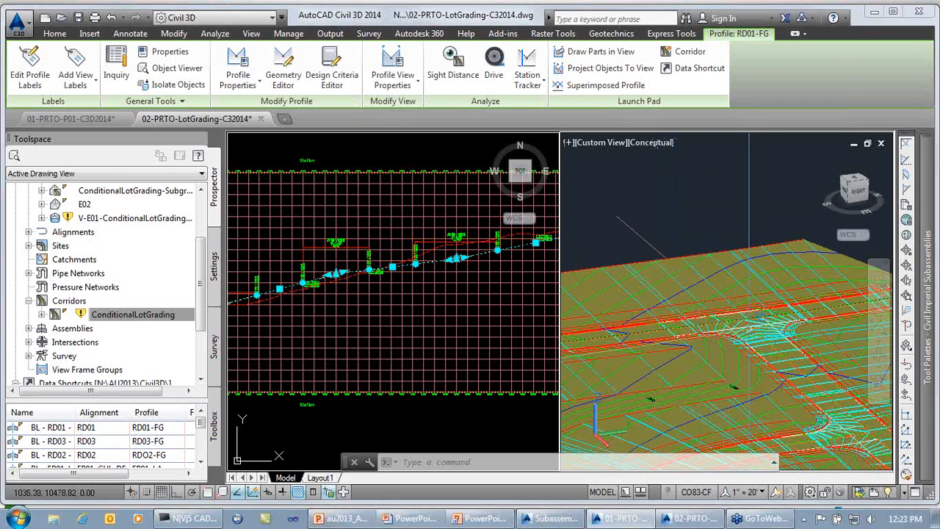
shift+middle_drag(667, 341, 756, 334)
scroll(721, 353, up, 3)
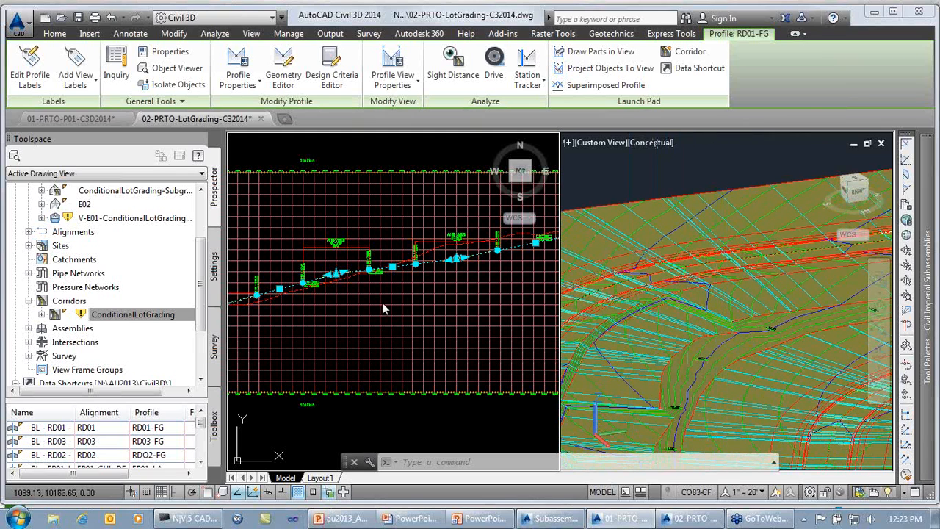
click(332, 305)
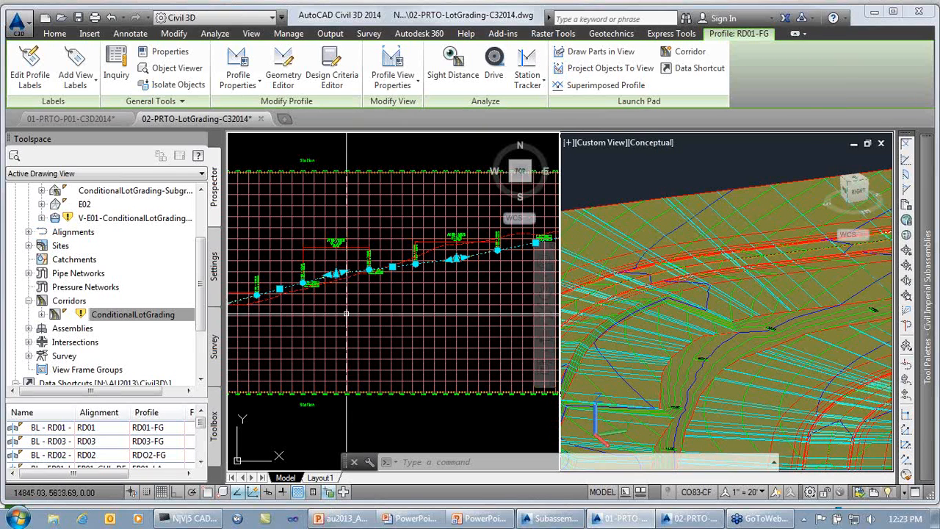
- Raise the RD01-FG profile's middle PVI to about station 6+41.55, elevation 5601.72, and rebuild the ConditionalLotGrading corridor
click(334, 273)
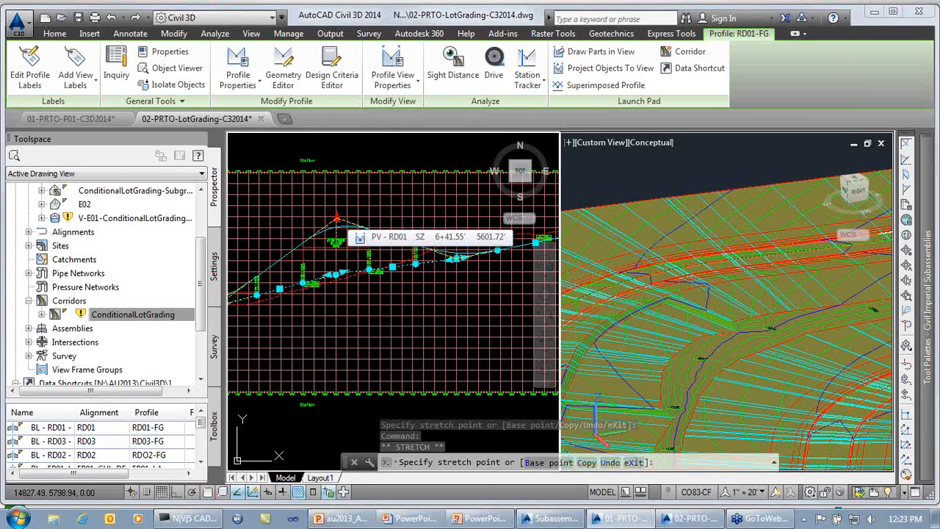
click(336, 218)
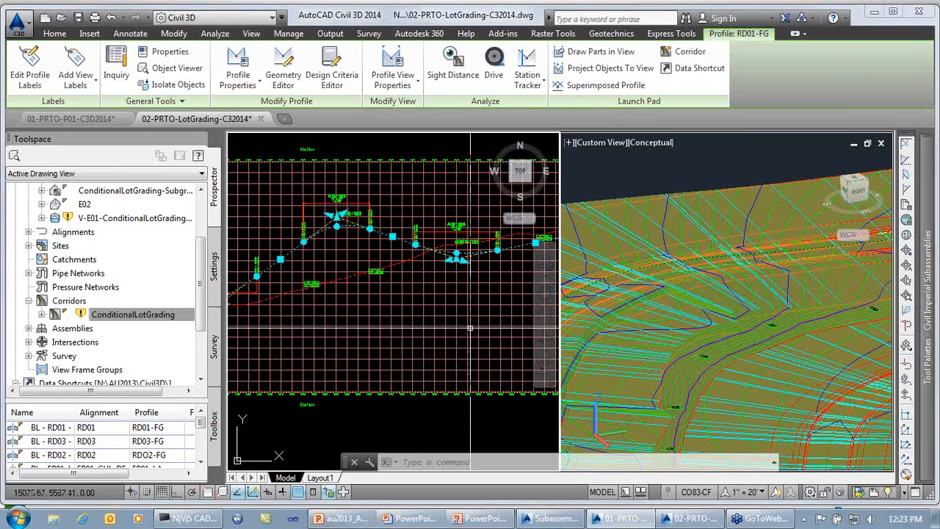
right_click(164, 316)
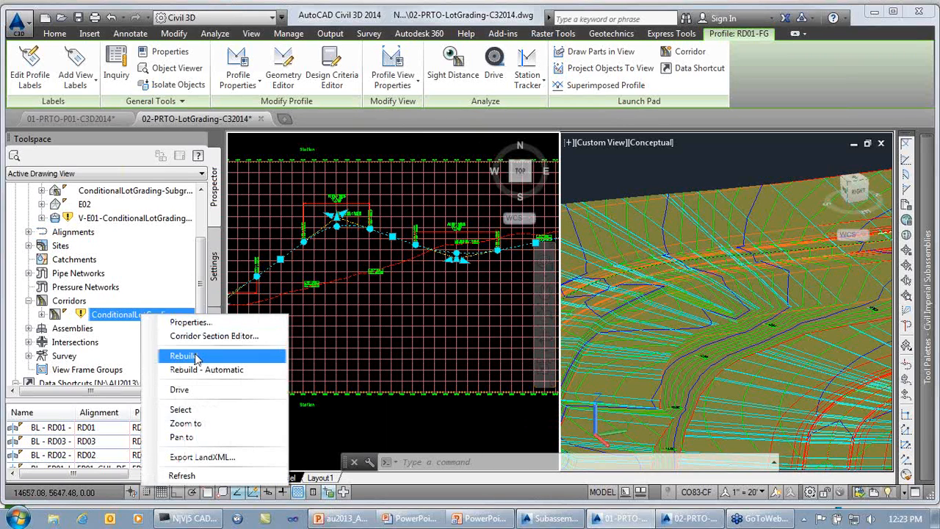
click(194, 356)
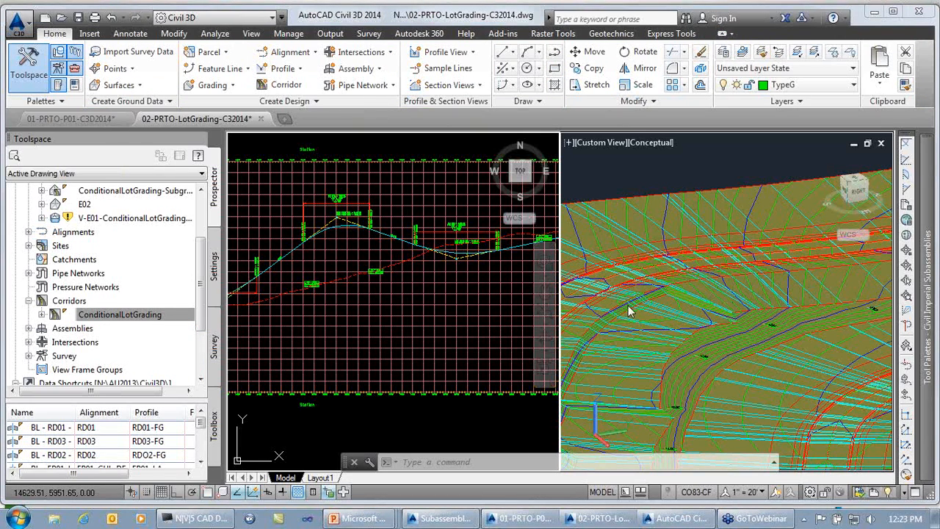
- Remove the jog in the red rear-lot polyline near the yellow-green transition by stretching its outer corner vertex back into line
scroll(423, 387, down, 3)
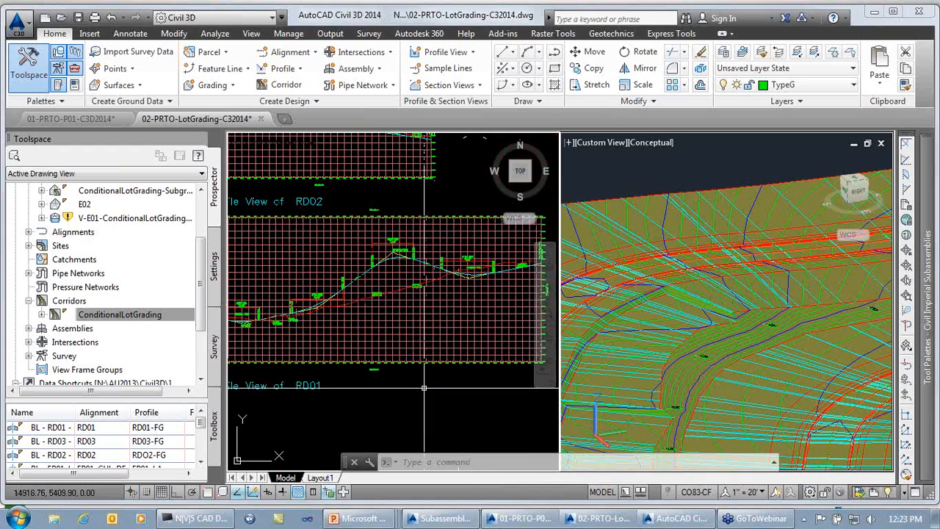
scroll(424, 387, down, 5)
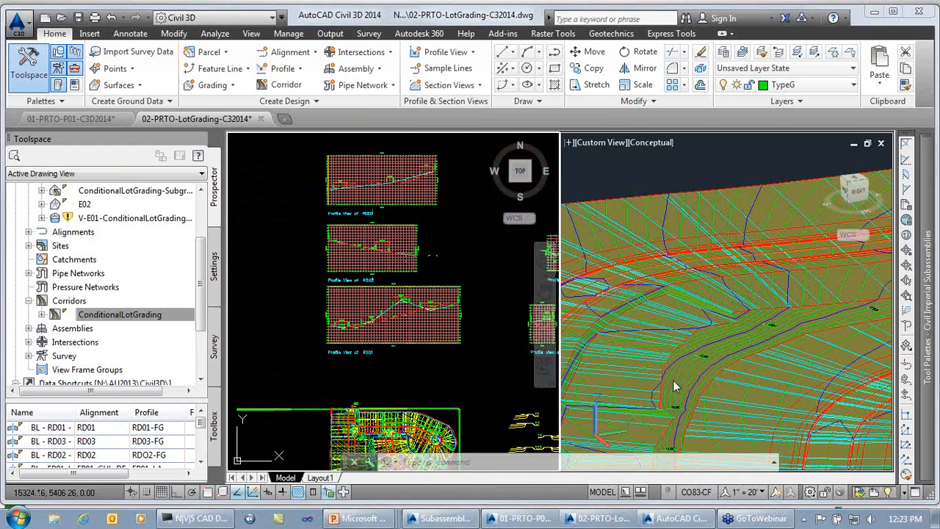
middle_drag(417, 377, 449, 228)
scroll(377, 332, up, 4)
scroll(376, 332, up, 5)
middle_drag(438, 295, 372, 373)
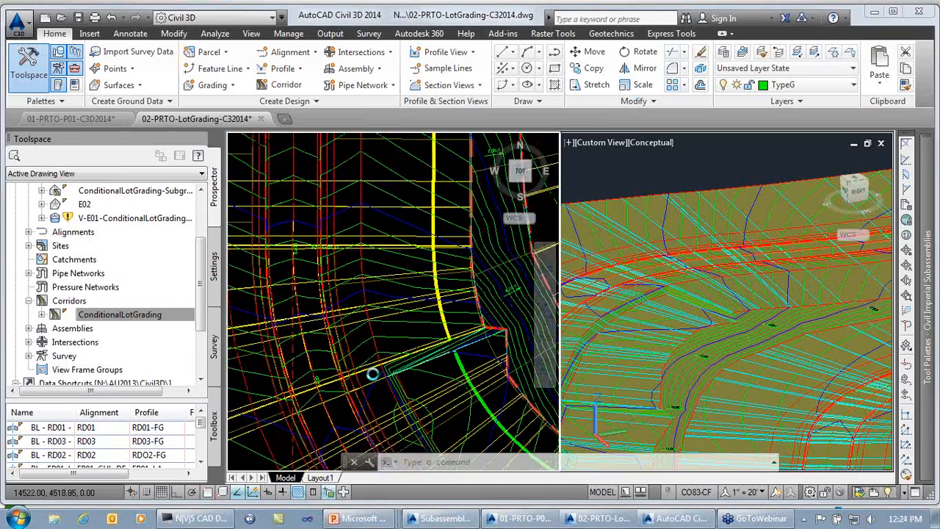
scroll(447, 348, up, 3)
click(503, 323)
click(500, 312)
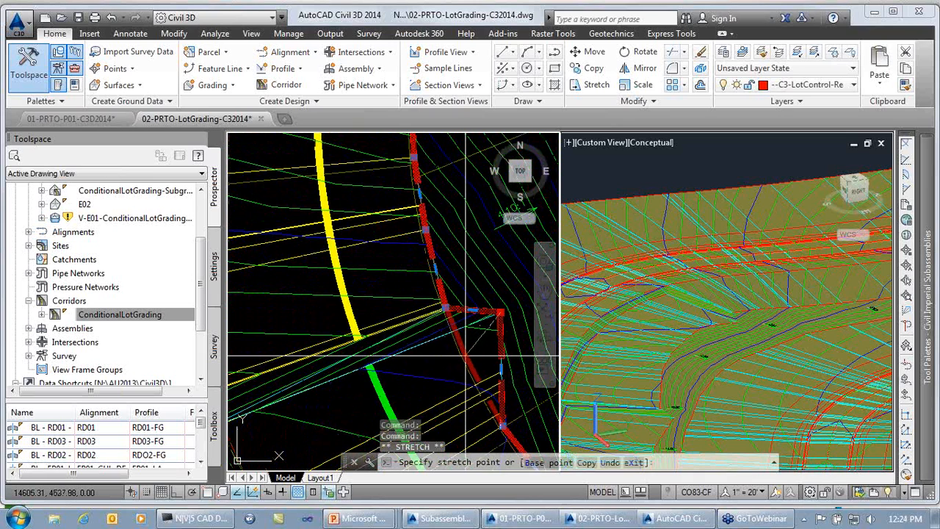
click(465, 354)
scroll(411, 264, down, 2)
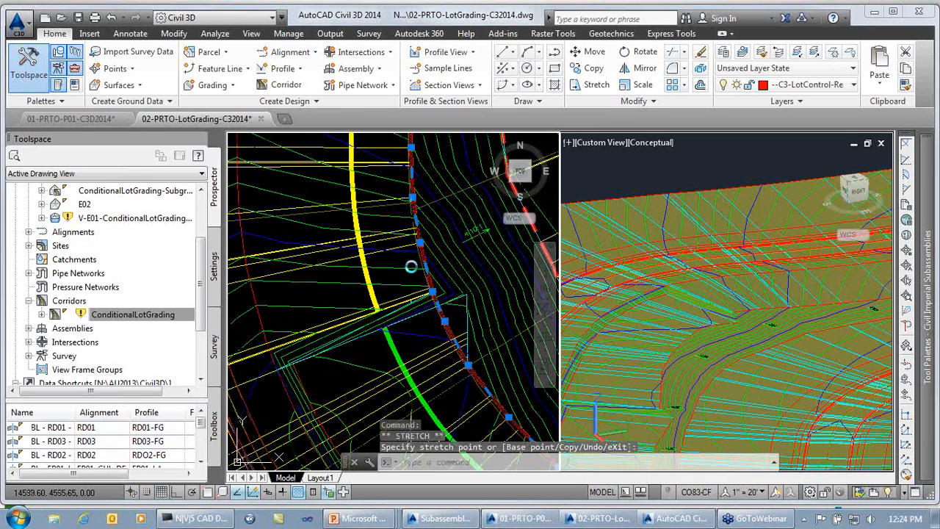
- Shorten the yellow lot-type polyline by removing its end vertex and stretching the new end back to the preceding lot line
middle_drag(411, 266, 424, 300)
click(381, 304)
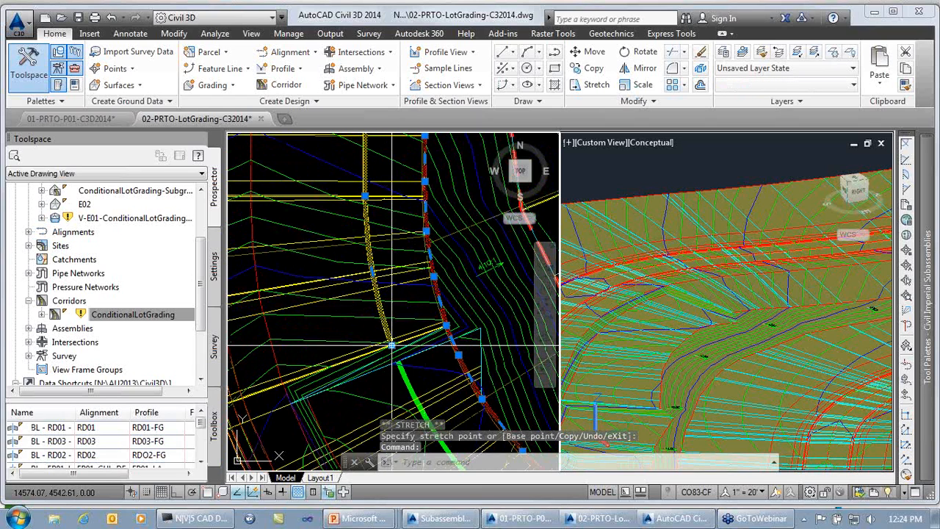
mouse_move(391, 344)
click(447, 401)
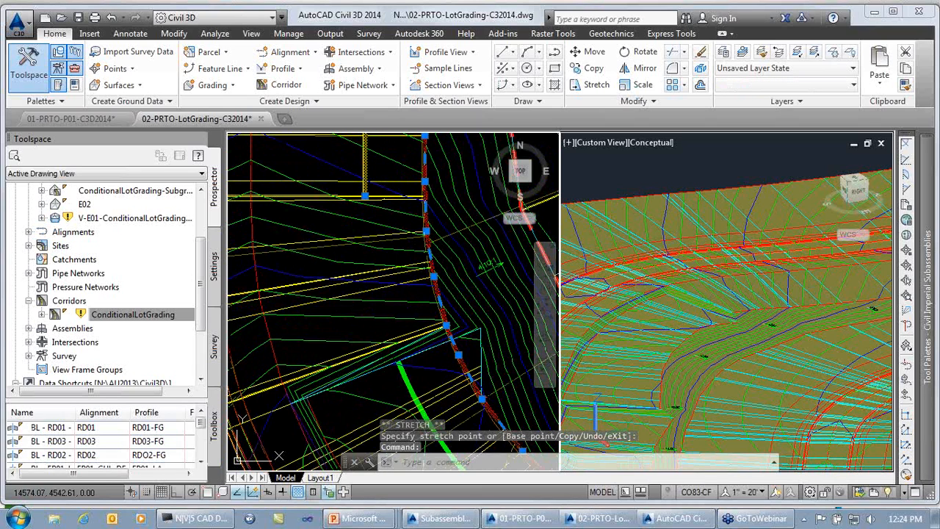
middle_drag(392, 230, 433, 356)
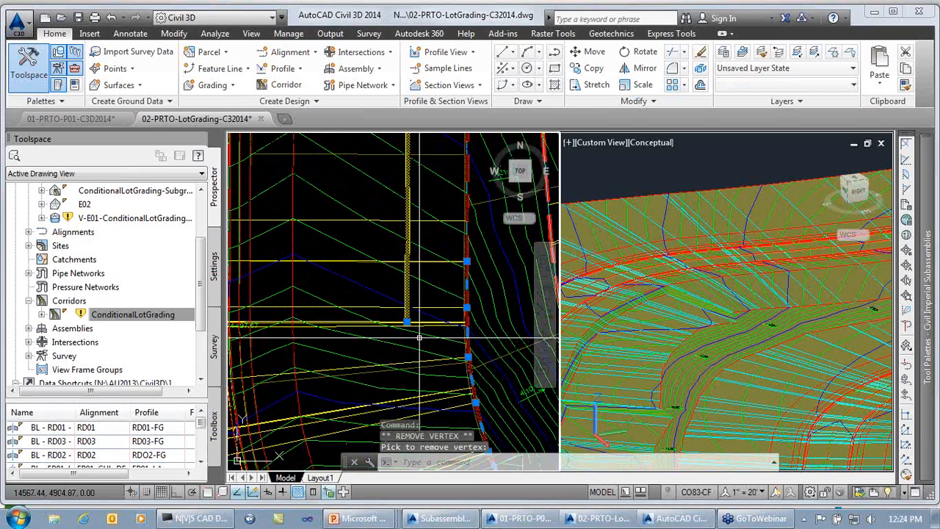
click(406, 321)
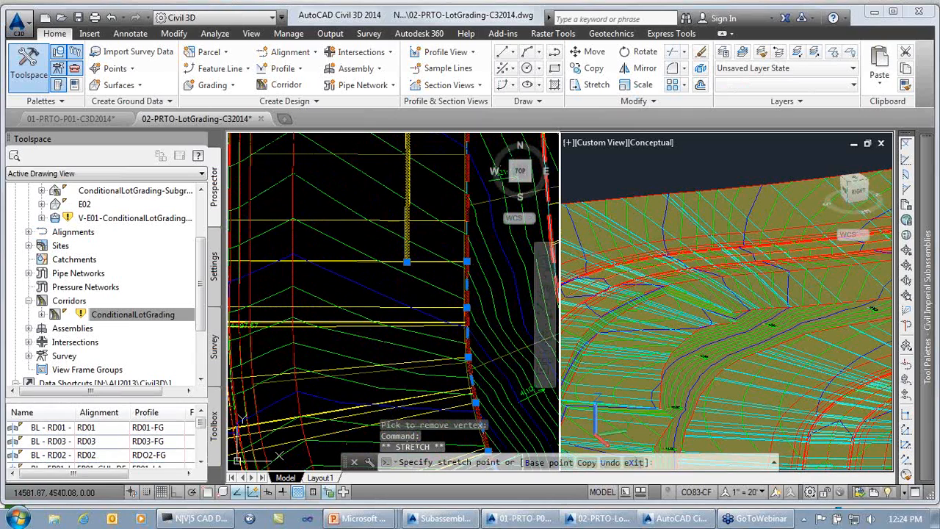
- Stretch the upper end vertex of the green lot-type polyline to just below the yellow polyline's end, and clear the selection
middle_drag(428, 326, 416, 245)
middle_drag(438, 356, 429, 282)
click(437, 367)
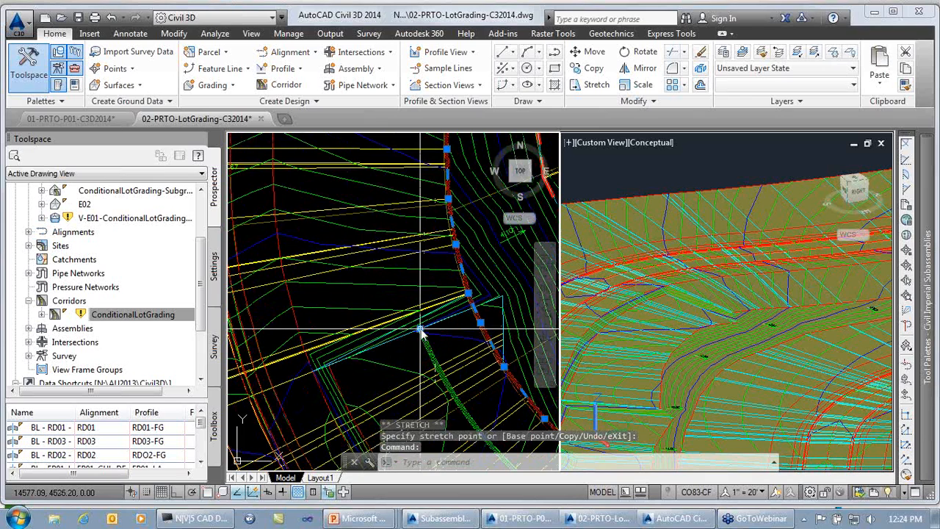
click(420, 330)
middle_drag(404, 214, 414, 309)
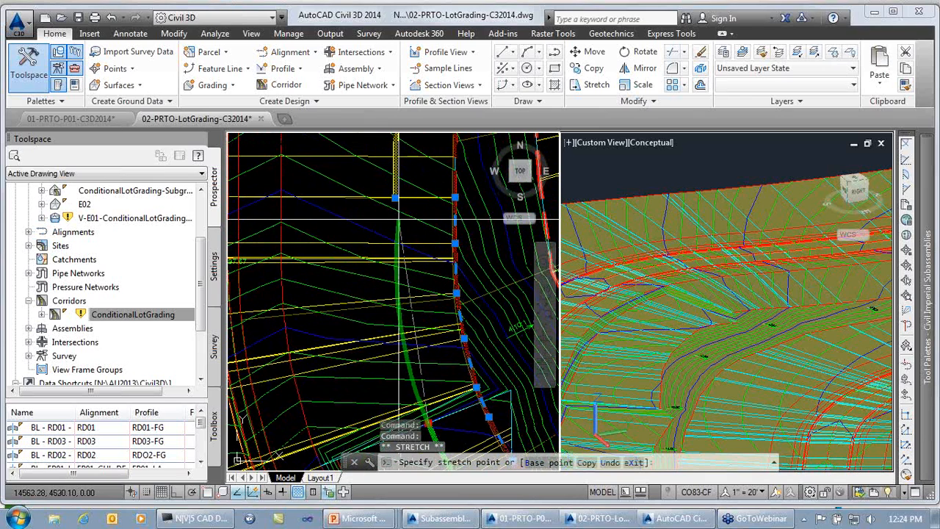
click(396, 212)
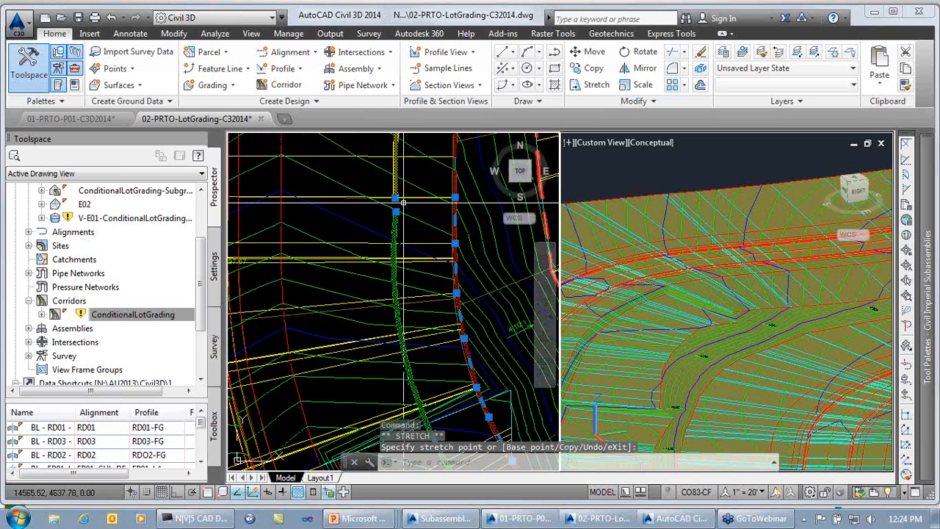
scroll(408, 208, up, 2)
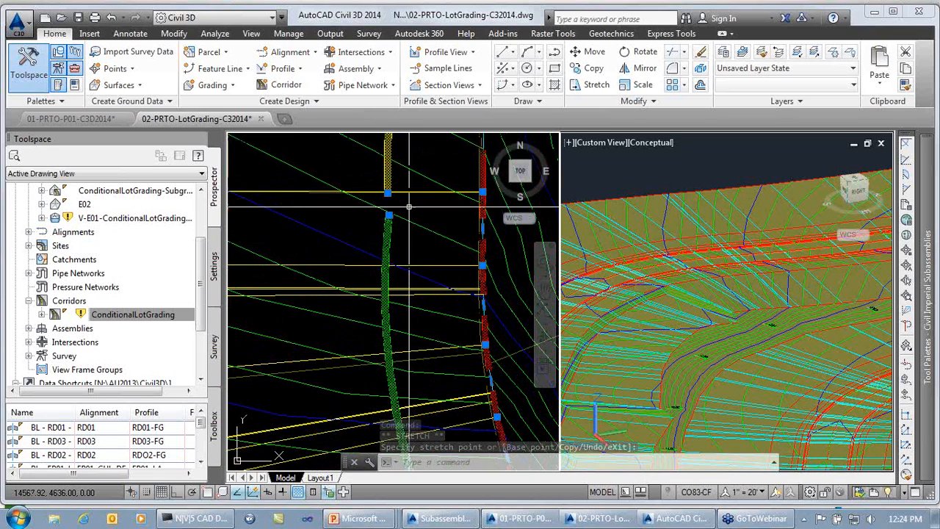
mouse_move(389, 217)
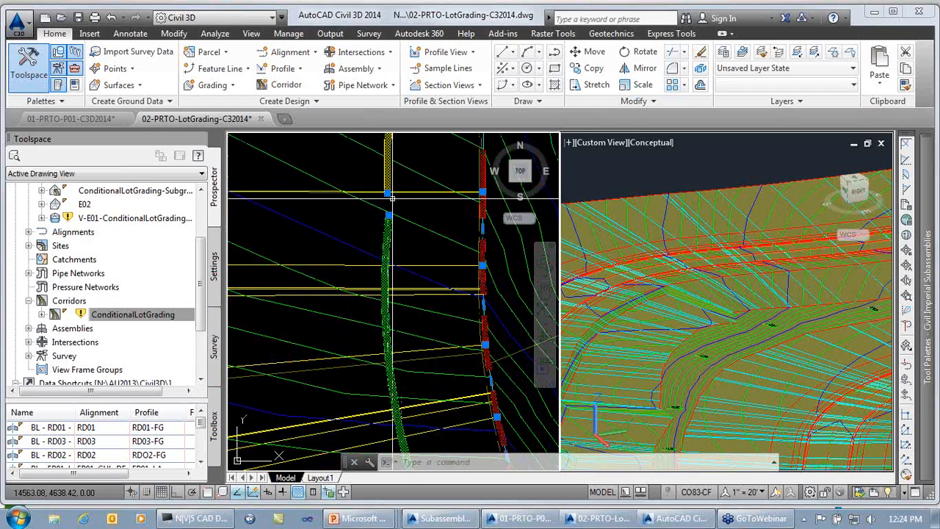
click(389, 215)
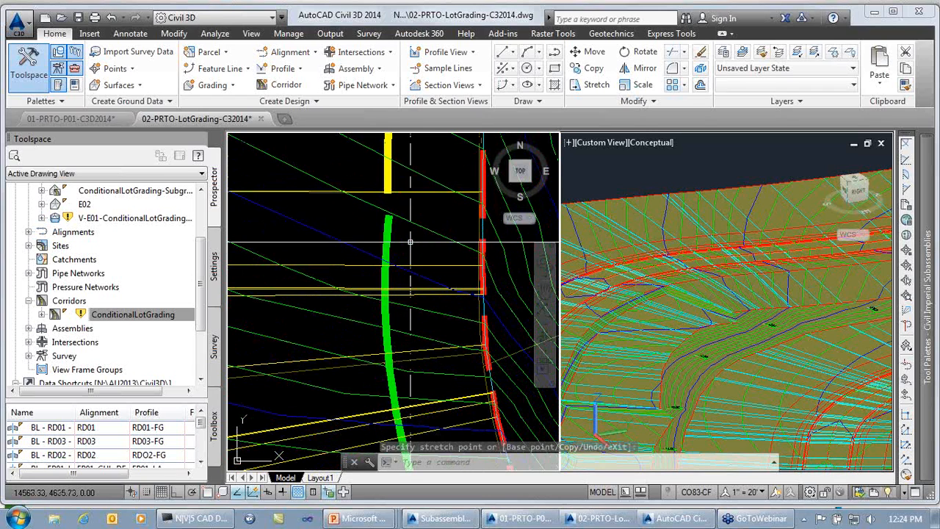
key(Escape)
- Stretch the red rear-lot polyline's vertex beside the new yellow-green transition outward to form a jog
click(482, 265)
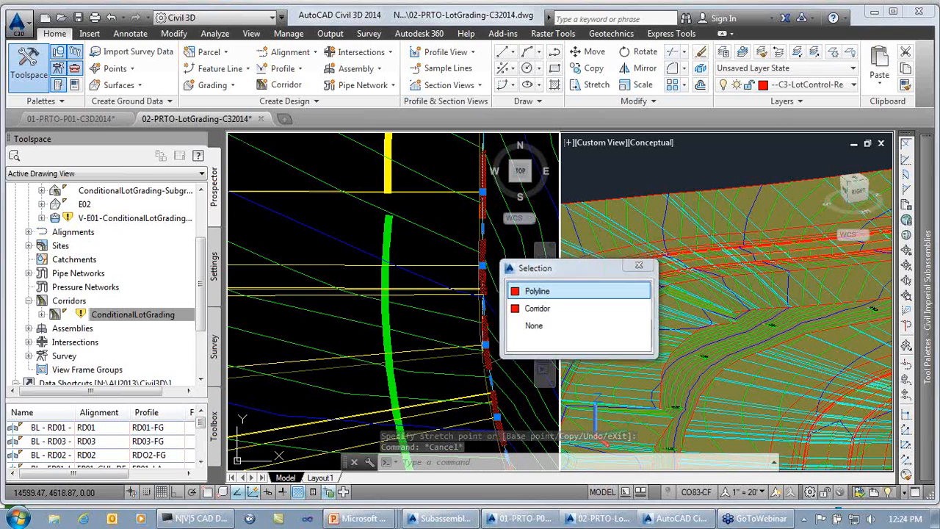
click(482, 264)
middle_drag(522, 222, 449, 255)
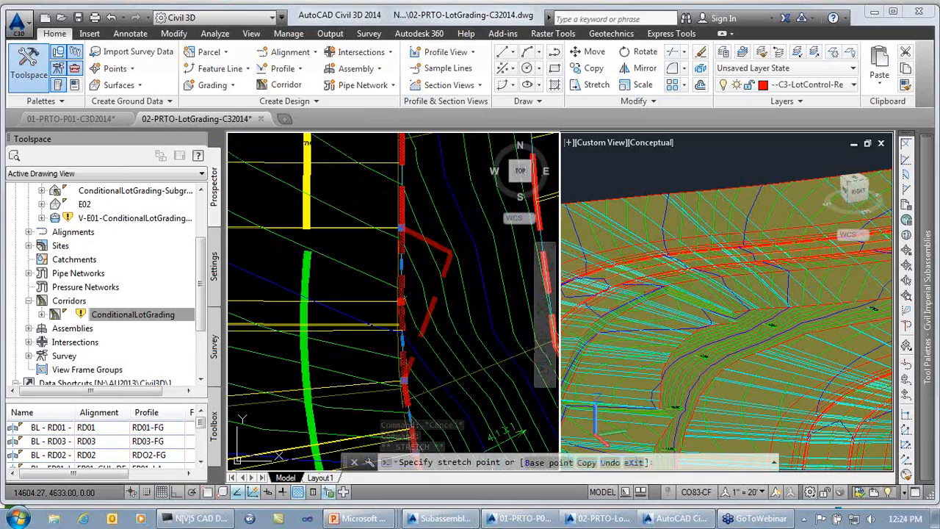
click(452, 252)
- Shorten the green lot-type polyline by removing its end vertex next to the cyan polyline
scroll(400, 320, down, 4)
middle_drag(392, 325, 373, 251)
scroll(431, 342, up, 4)
click(480, 302)
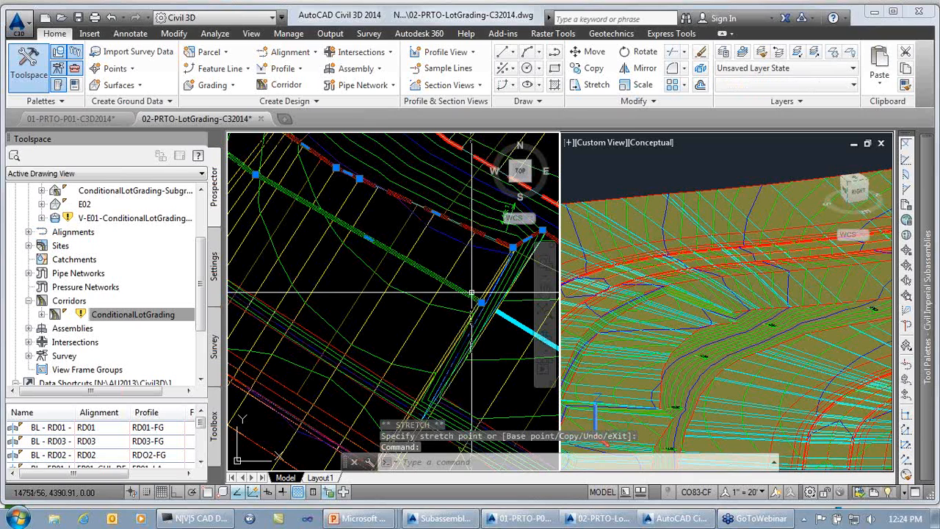
mouse_move(482, 307)
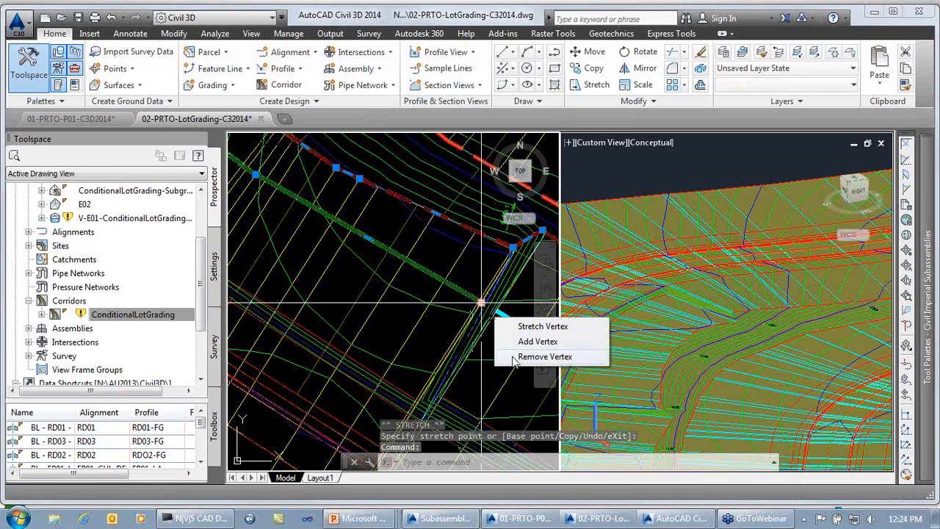
click(543, 356)
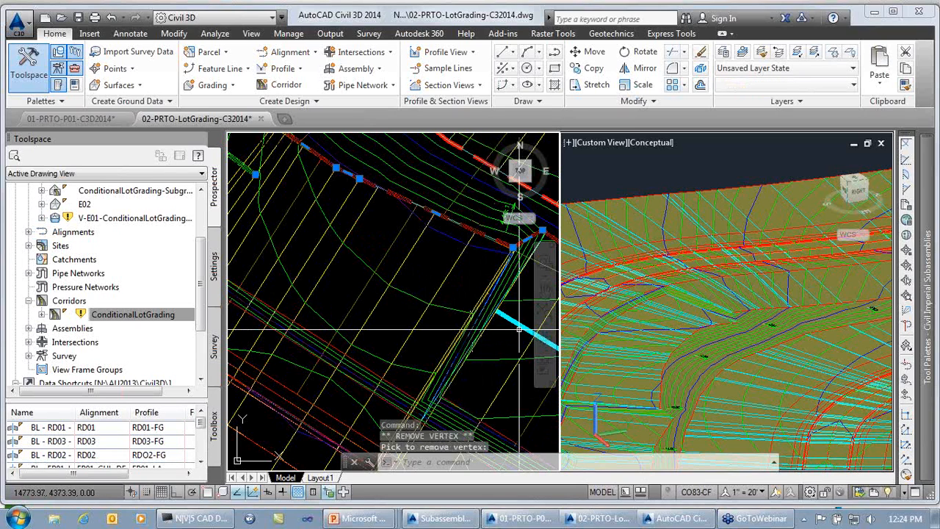
- Extend the cyan lot-type polyline by stretching its end vertex to just short of the green polyline's new end
click(519, 325)
click(497, 311)
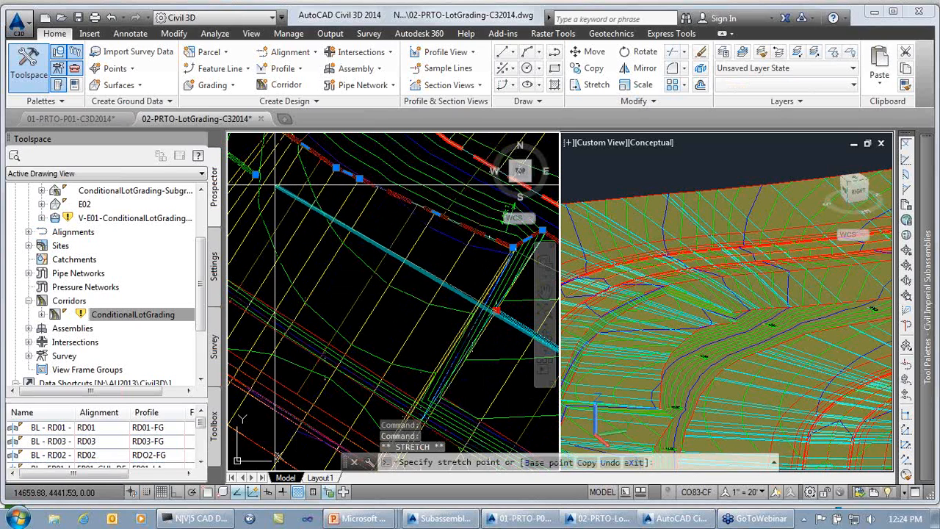
click(276, 185)
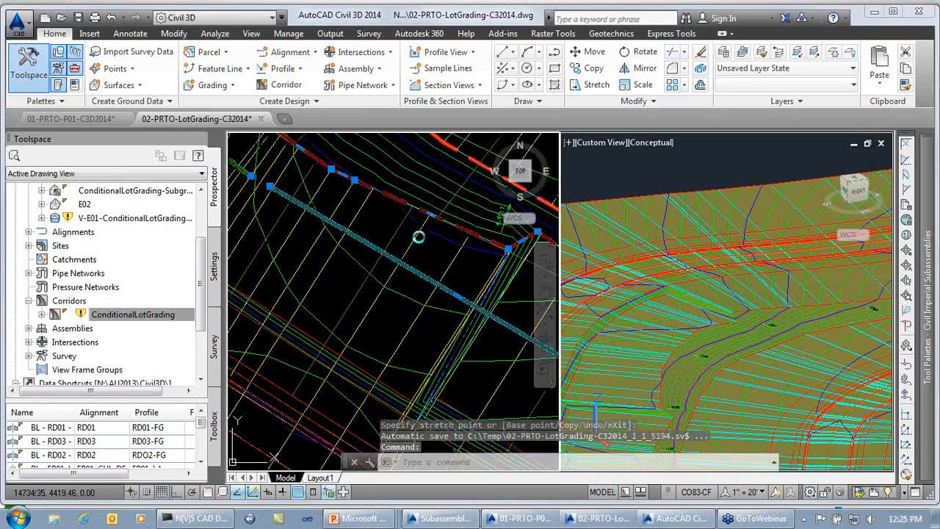
- Stretch the red rear-lot polyline's outer vertex at the former green-cyan transition back into line to remove the old jog
middle_drag(417, 235, 364, 261)
click(487, 258)
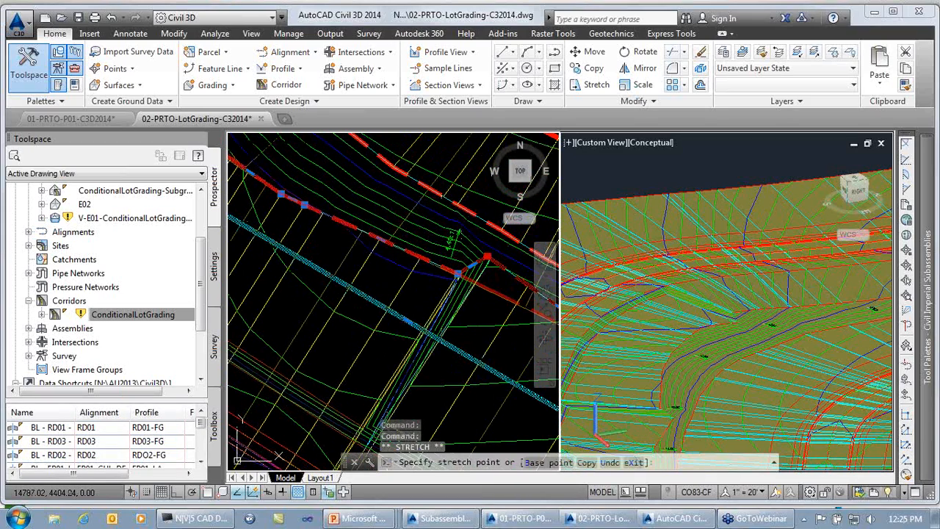
middle_drag(323, 243, 438, 359)
middle_drag(330, 291, 359, 307)
- Form a jog in the red rear-lot polyline at the new green-cyan transition by shifting one vertex along the line and stretching the next outward
click(355, 285)
click(356, 277)
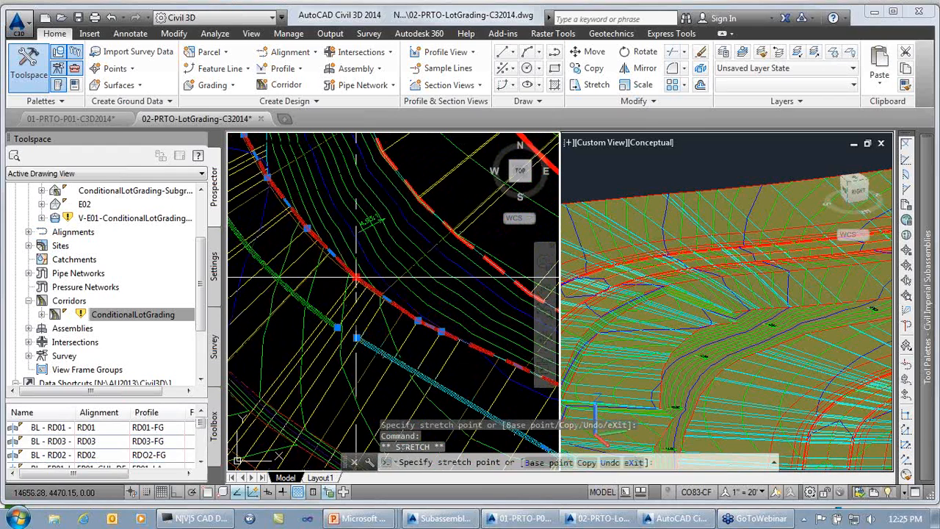
click(366, 283)
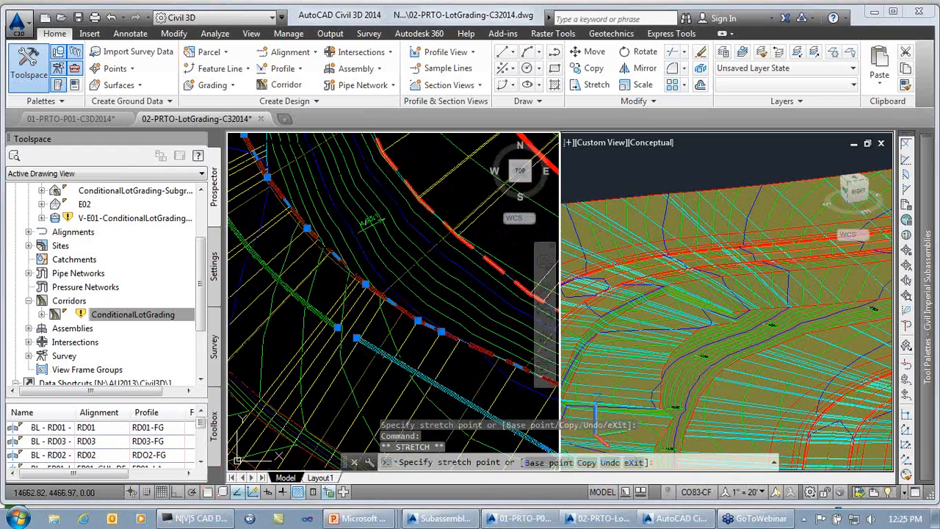
click(418, 320)
click(394, 274)
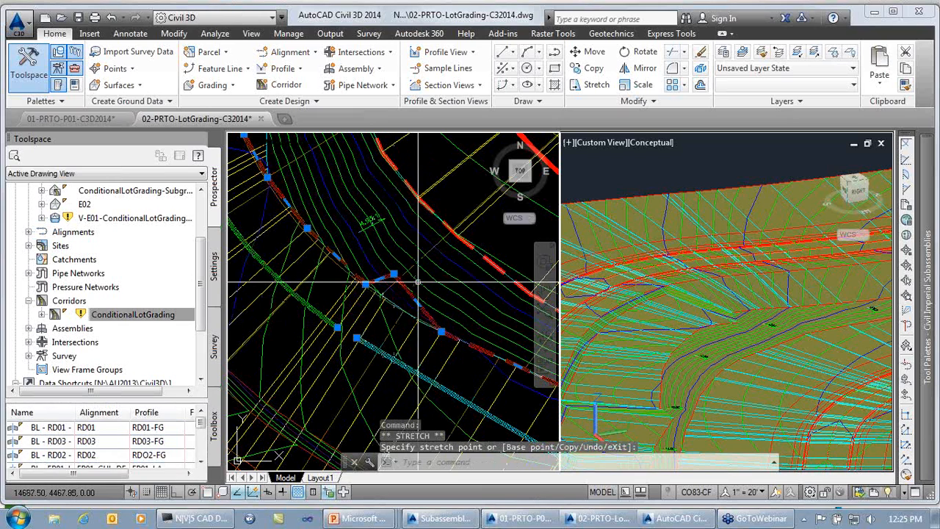
scroll(342, 284, down, 2)
middle_drag(342, 284, 452, 360)
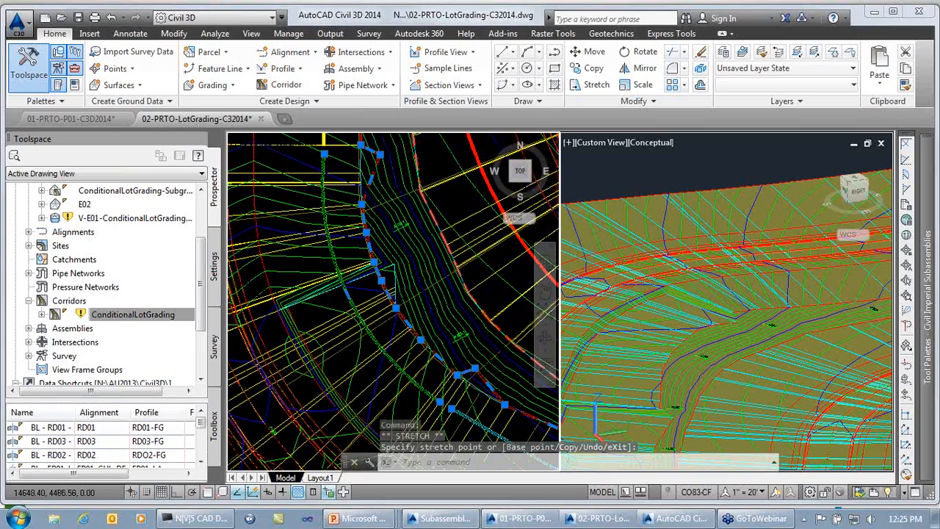
- Rebuild the ConditionalLotGrading corridor with the relocated lot-type transitions and rear-lot jogs, and bring the whole site plan into view
click(680, 345)
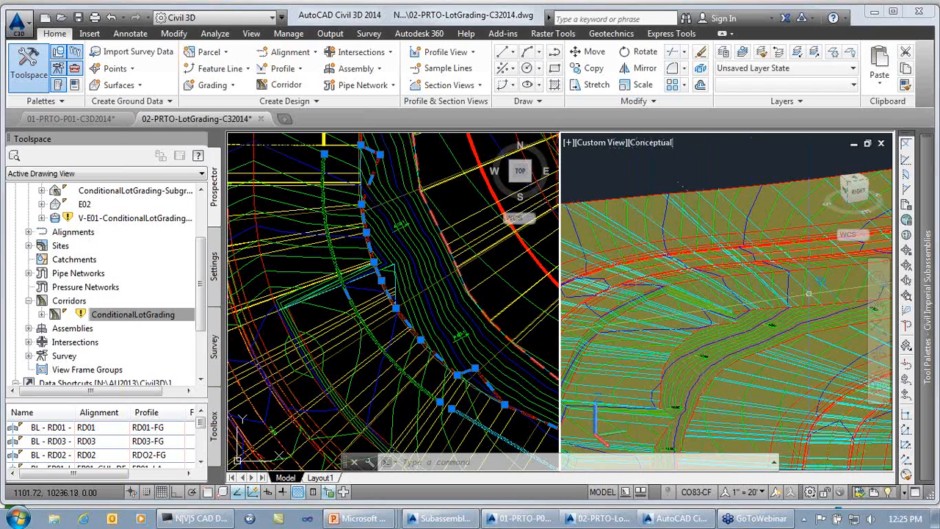
click(169, 316)
right_click(169, 316)
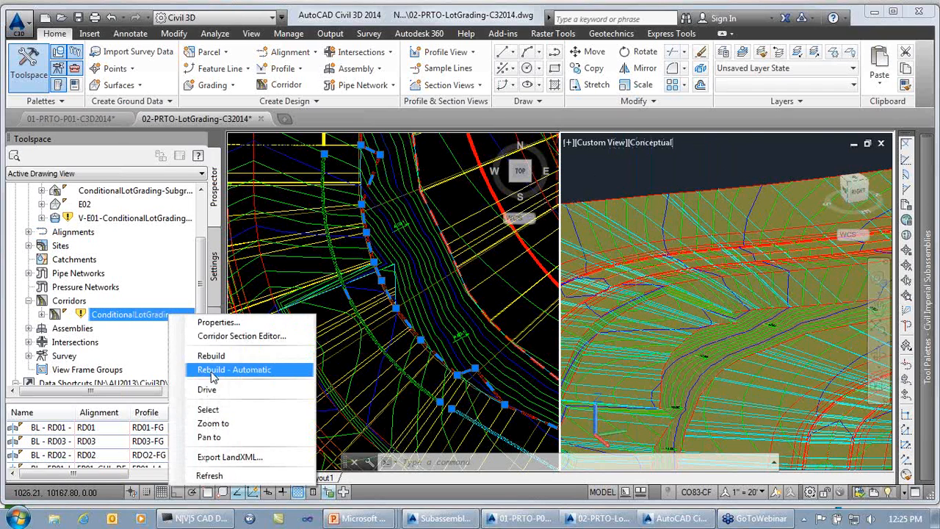
click(212, 356)
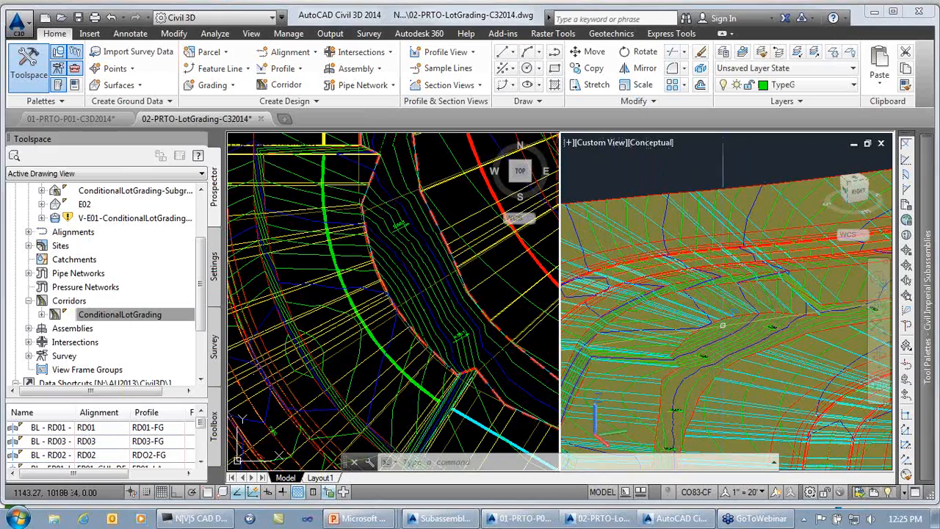
scroll(381, 301, down, 8)
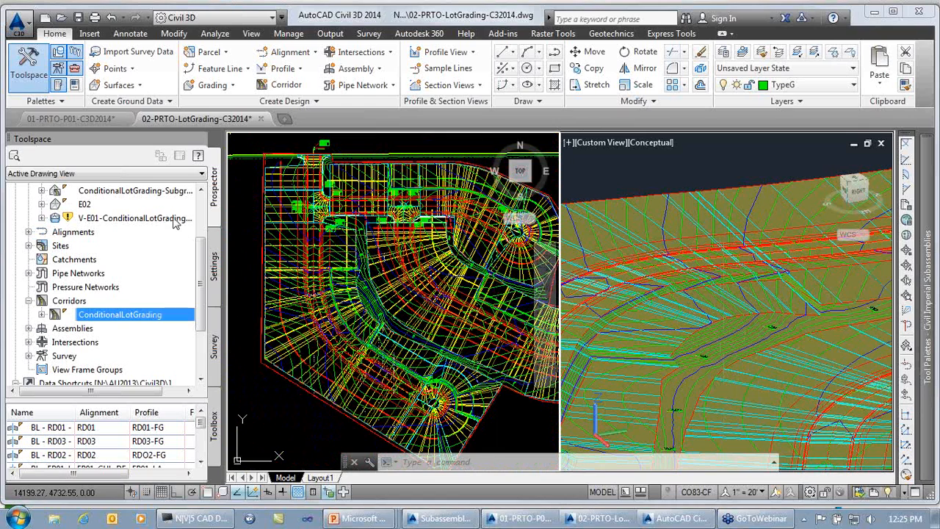
- Assign the V-E01-ConditionalLotGrading-Subgrade volume surface a style that shades cut and fill areas
click(132, 218)
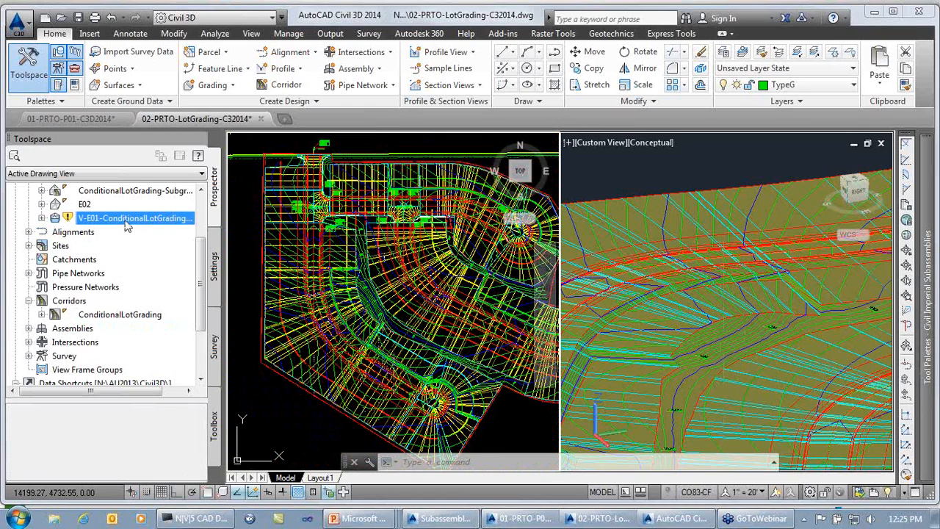
right_click(128, 224)
click(184, 212)
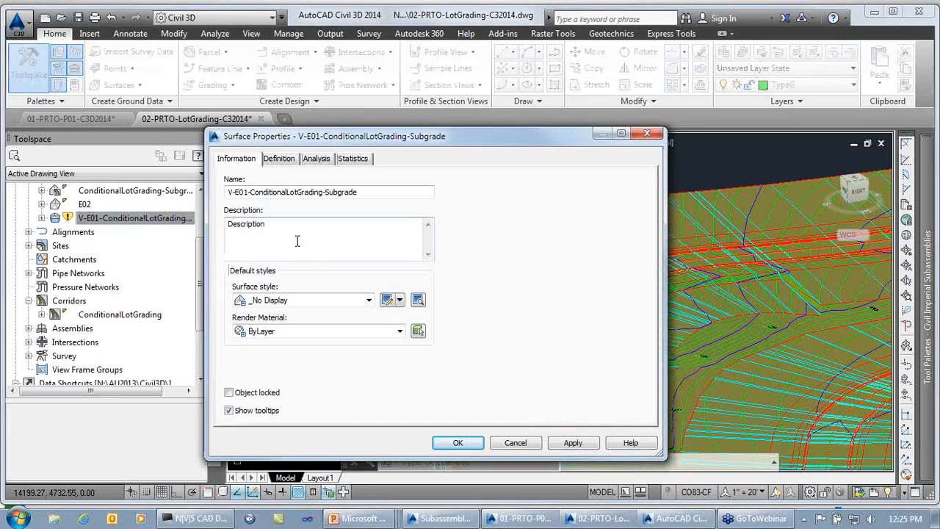
click(279, 300)
click(288, 413)
click(458, 442)
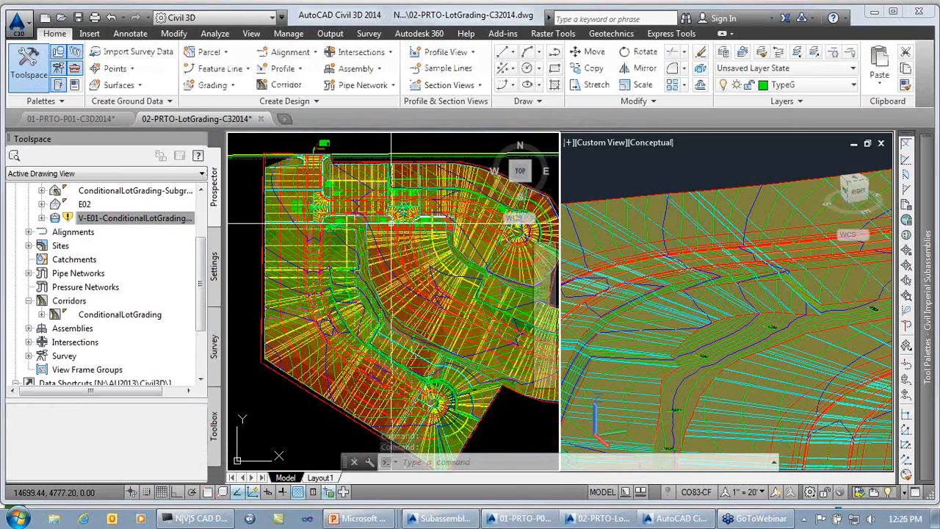
- Rebuild the out-of-date V-E01-ConditionalLotGrading-Subgrade volume surface and inspect its shading along the curved road
click(140, 220)
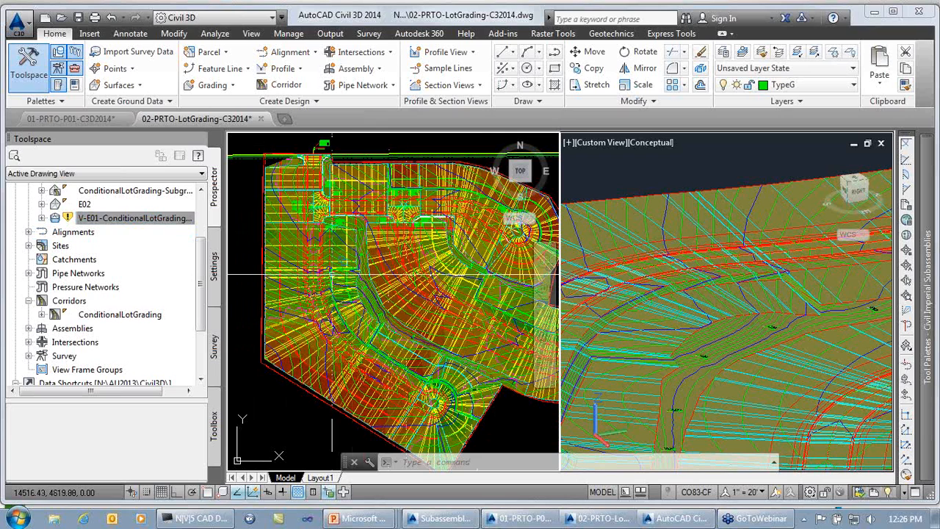
right_click(131, 220)
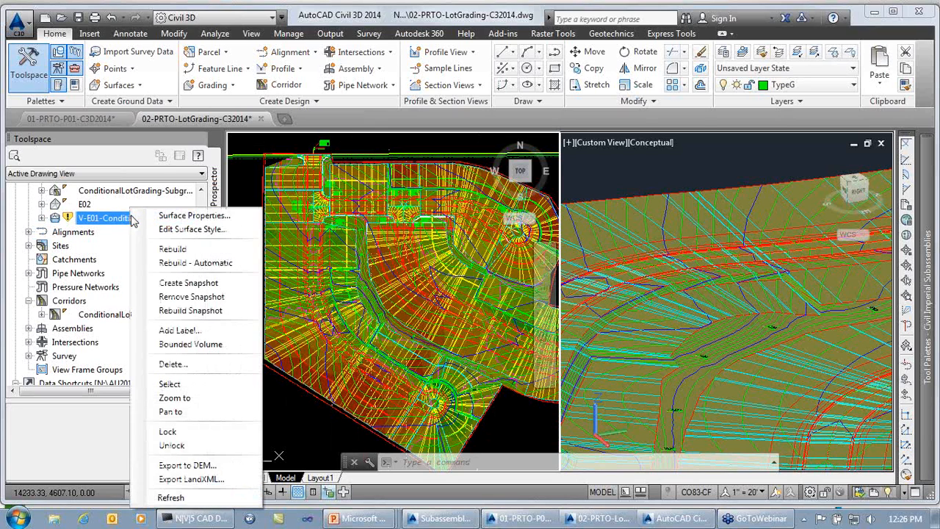
click(172, 249)
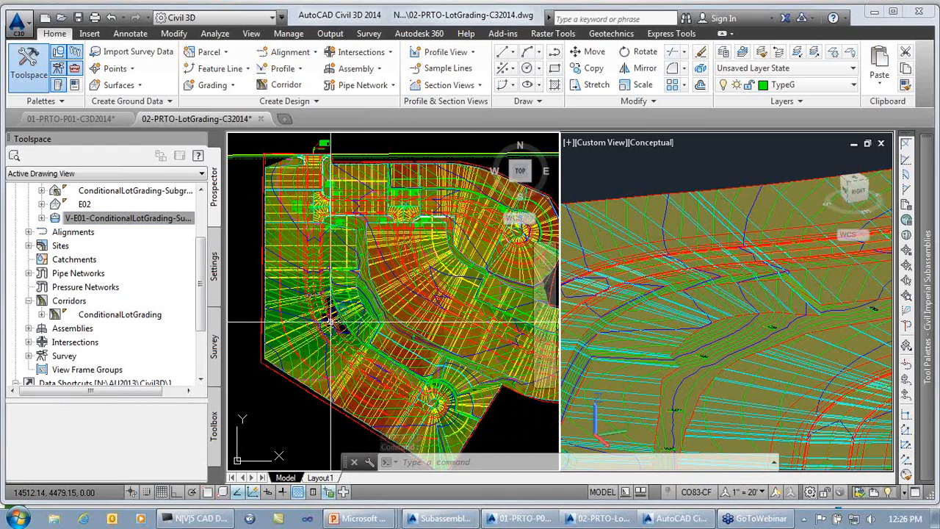
scroll(334, 303, up, 5)
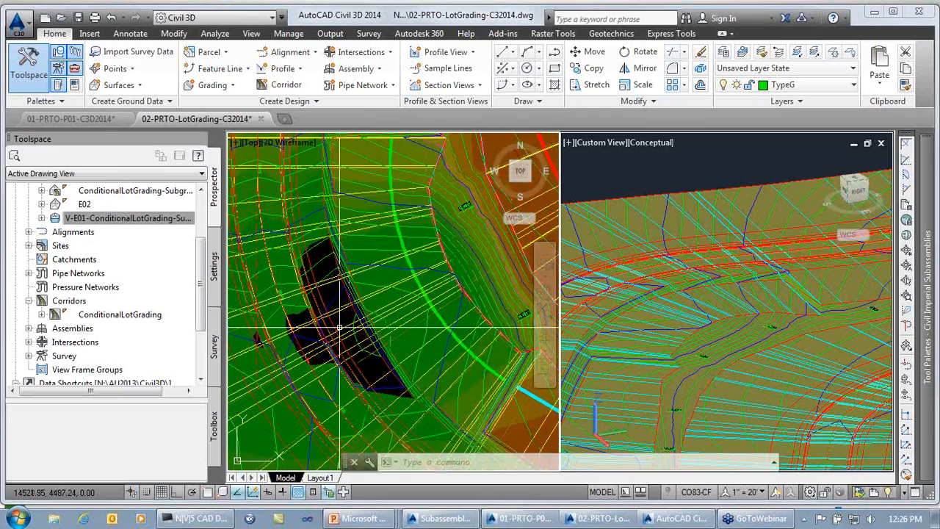
mouse_move(347, 348)
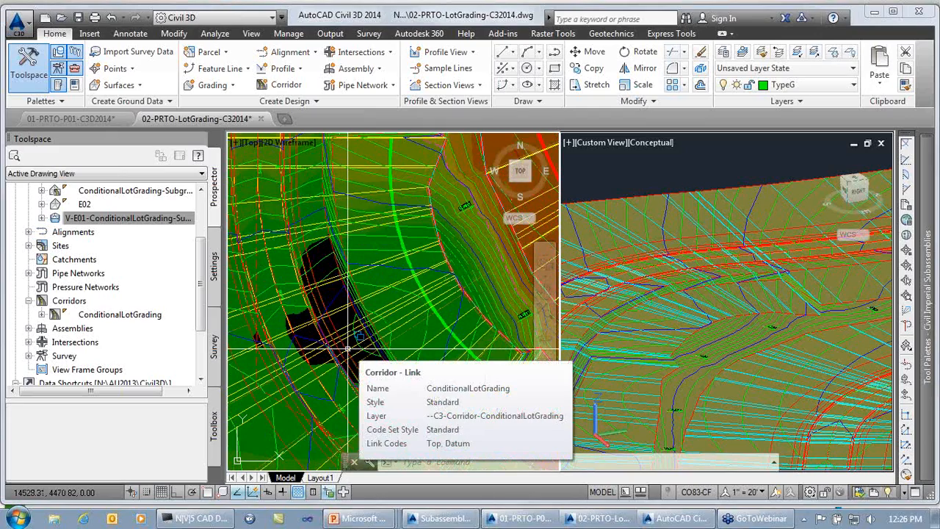
scroll(348, 348, down, 5)
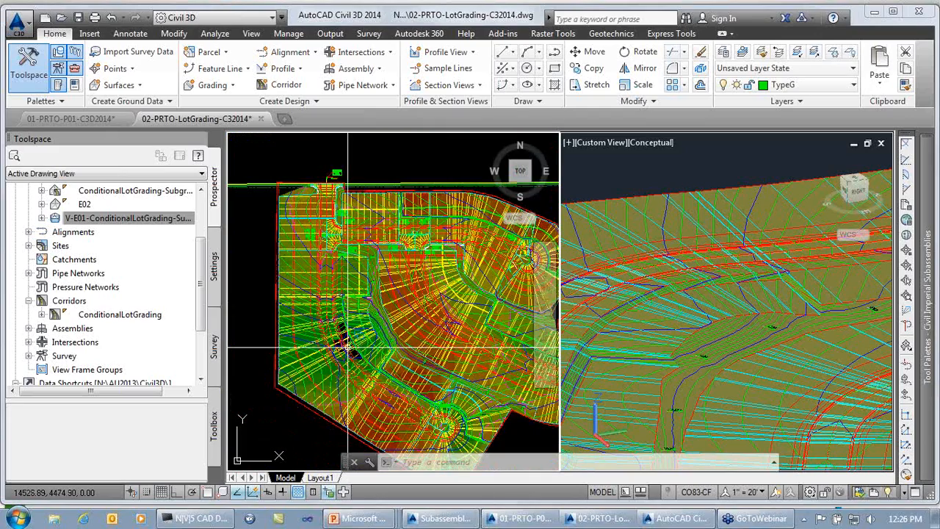
- Review the adjusted cut and fill volumes in the V-E01-ConditionalLotGrading-Subgrade surface's statistics
right_click(166, 217)
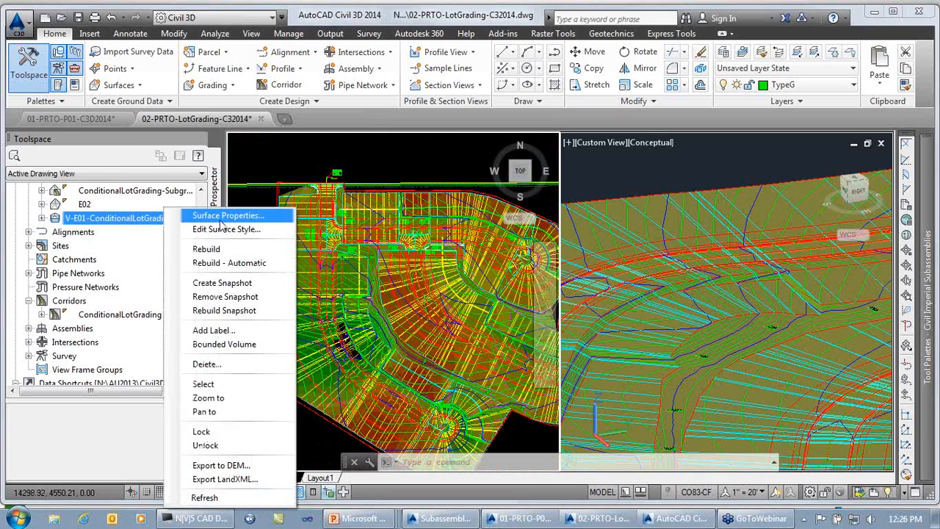
click(216, 214)
click(353, 160)
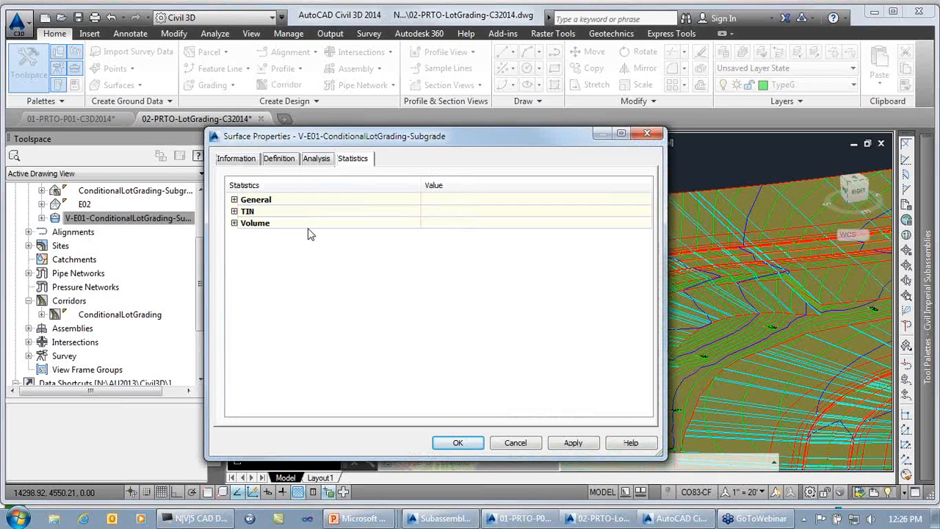
click(234, 223)
click(477, 282)
click(504, 294)
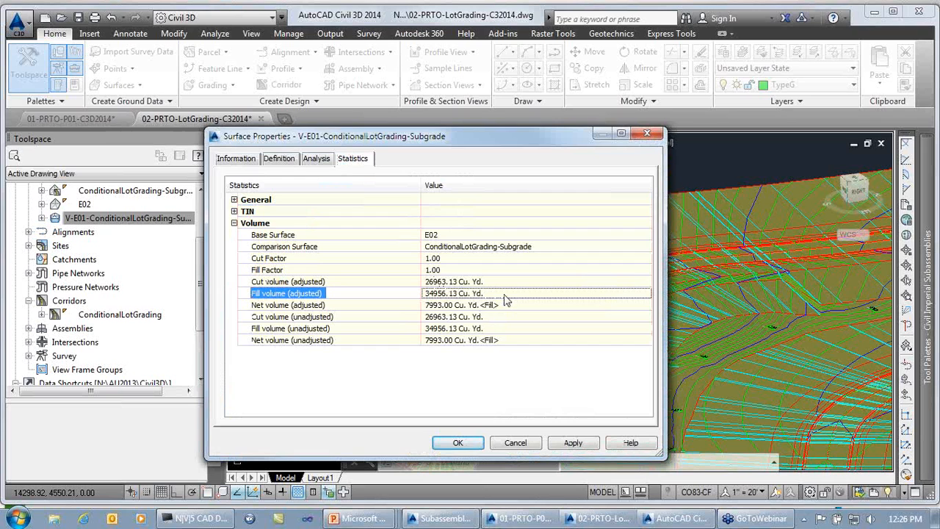
click(505, 442)
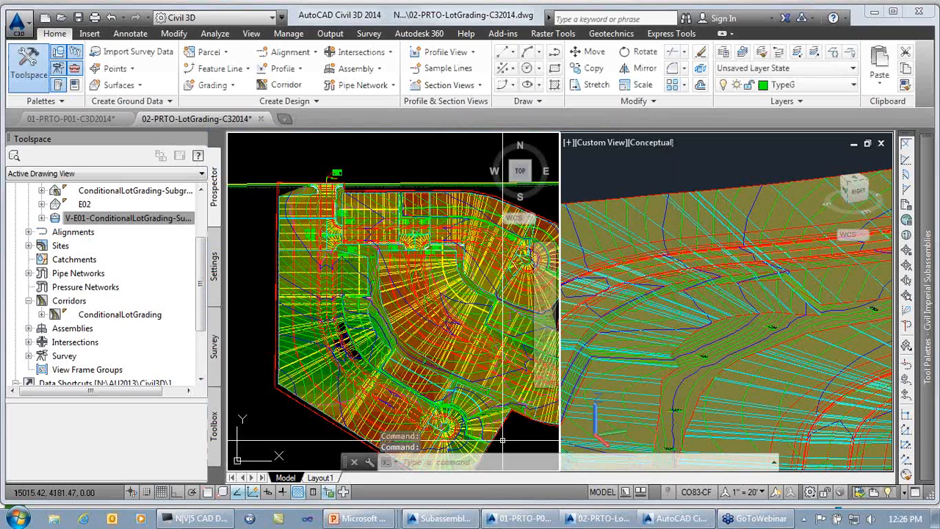
- Switch to the PowerPoint slide on lot grading with conditional horizontal target subassemblies
key(alt+Tab)
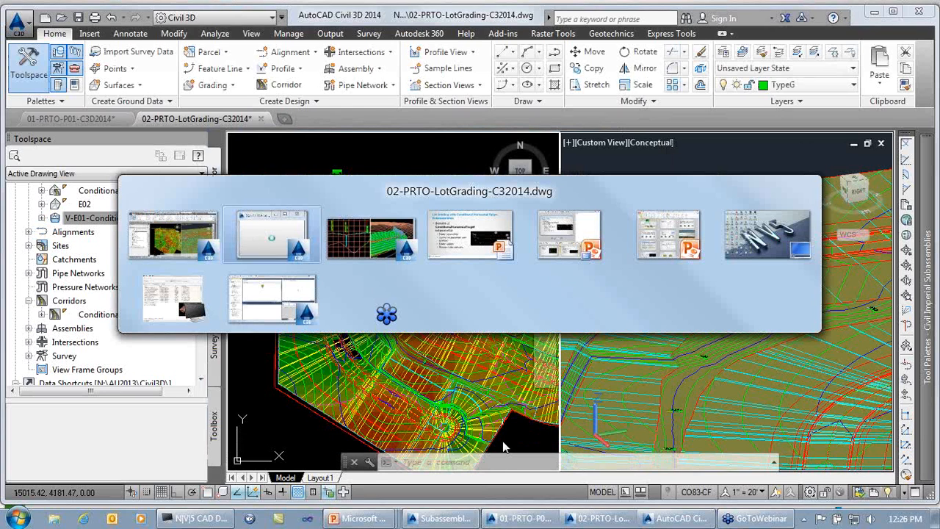
key(Tab)
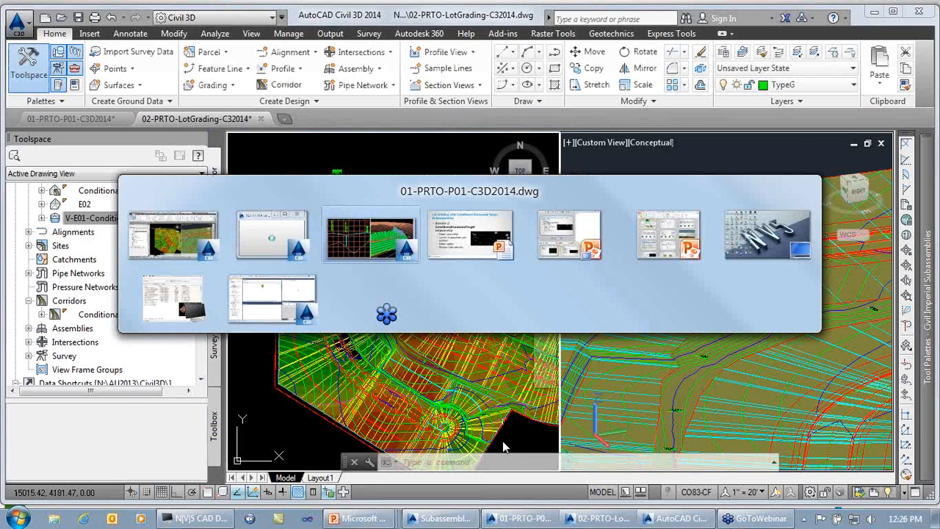
key(Tab)
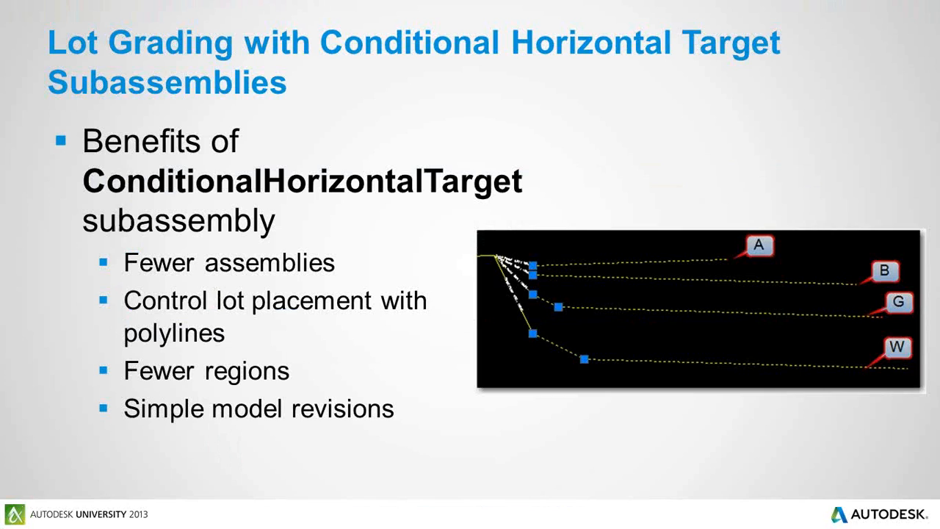
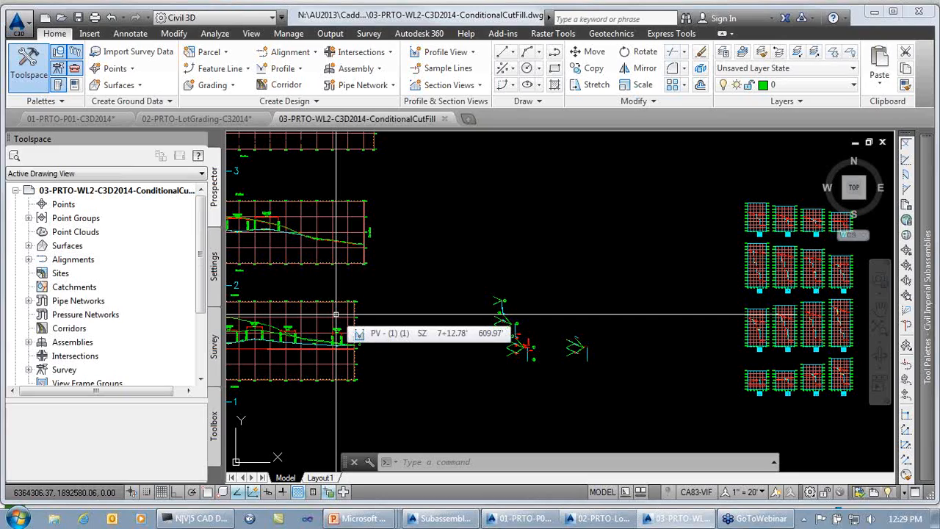
- Locate the PRWL2-1 wall alignment near station 4+00 in plan and select it with its two parallel offset alignments
middle_drag(335, 314, 662, 350)
middle_drag(252, 306, 462, 374)
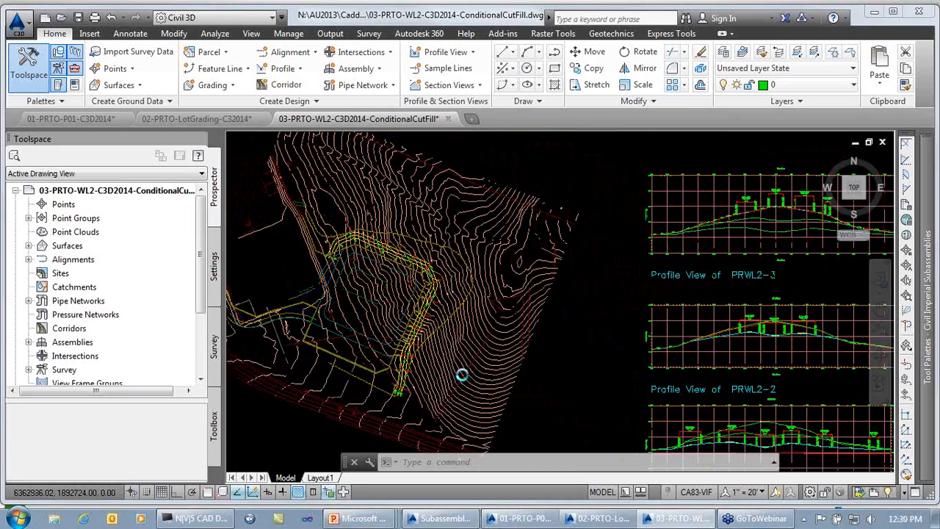
scroll(438, 278, up, 4)
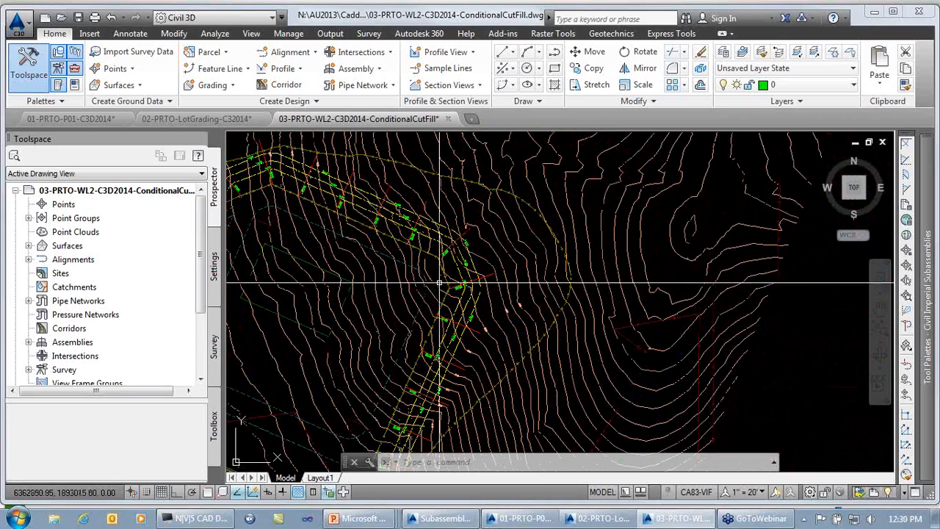
scroll(448, 277, up, 4)
click(460, 275)
middle_drag(481, 286, 487, 341)
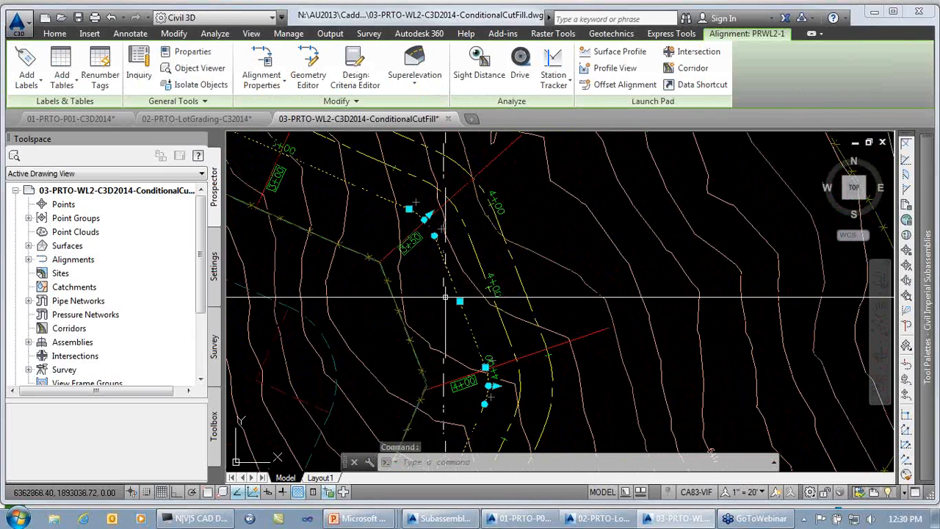
click(501, 321)
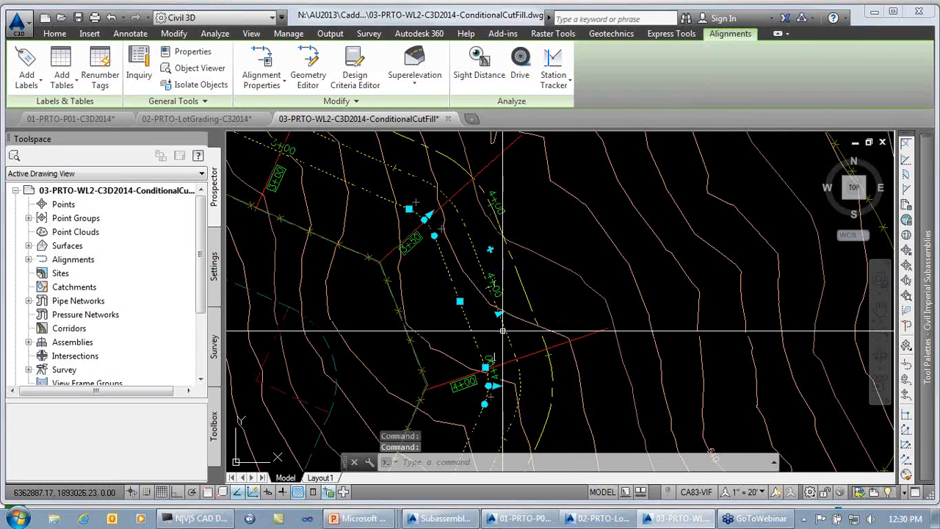
click(534, 314)
click(511, 279)
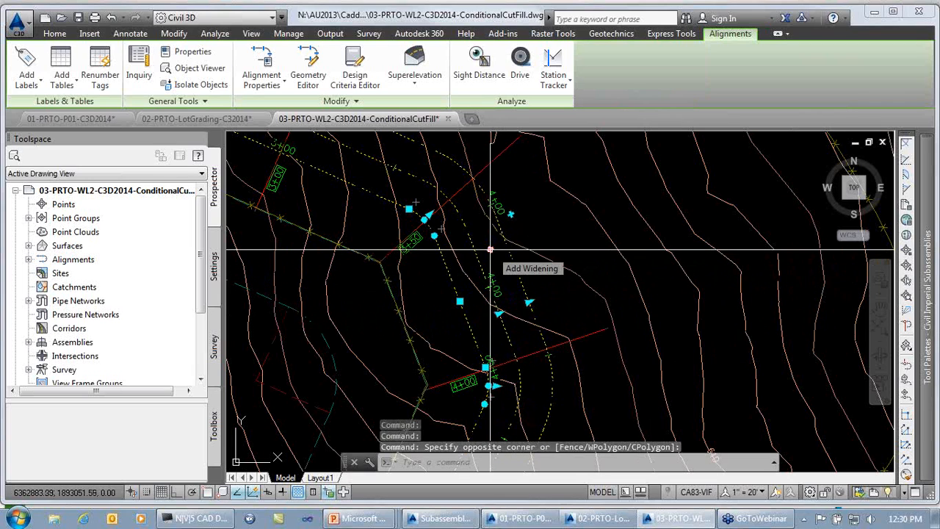
- Try stretching the outermost offset alignment farther from PRWL2-1, and abandon the edit
click(499, 314)
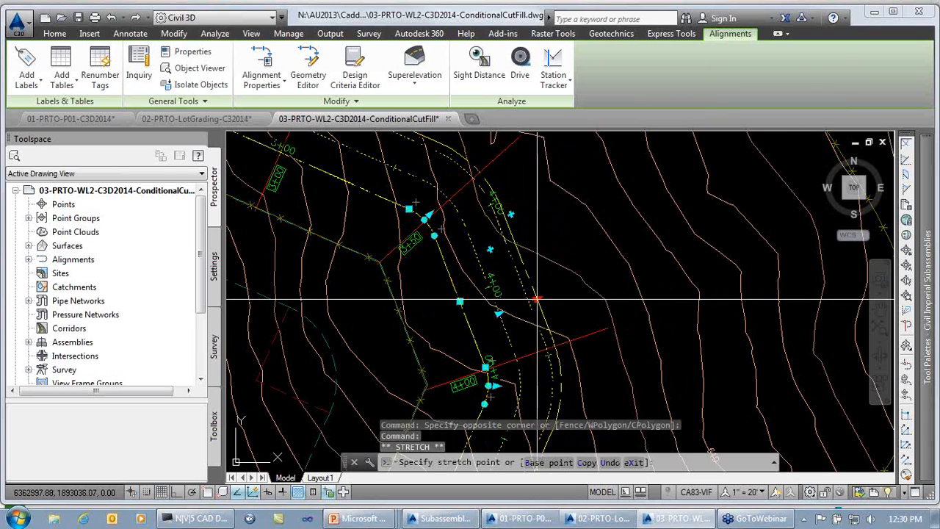
key(Escape)
key(Escape)
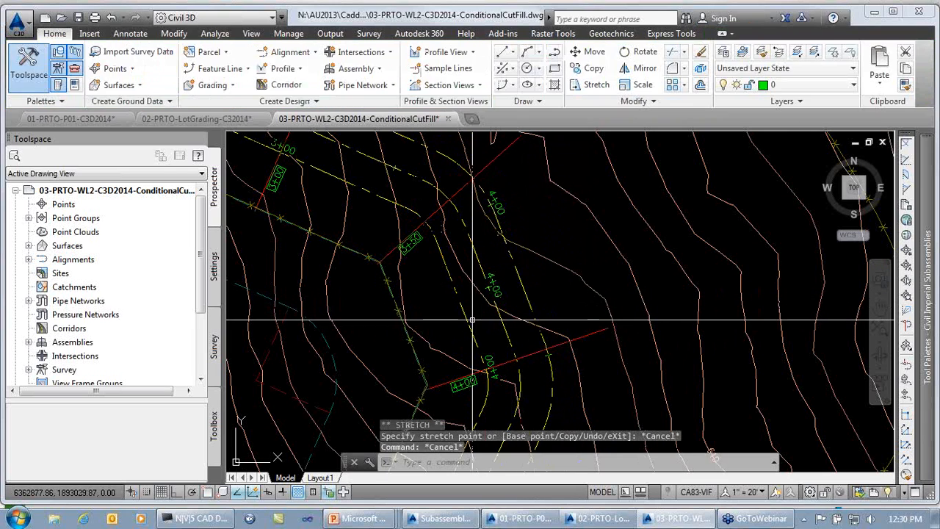
- Try stretching the PRWL2-1 alignment's tangent near station 3+80 with its dependent offsets, and abandon the edit
click(467, 322)
click(467, 299)
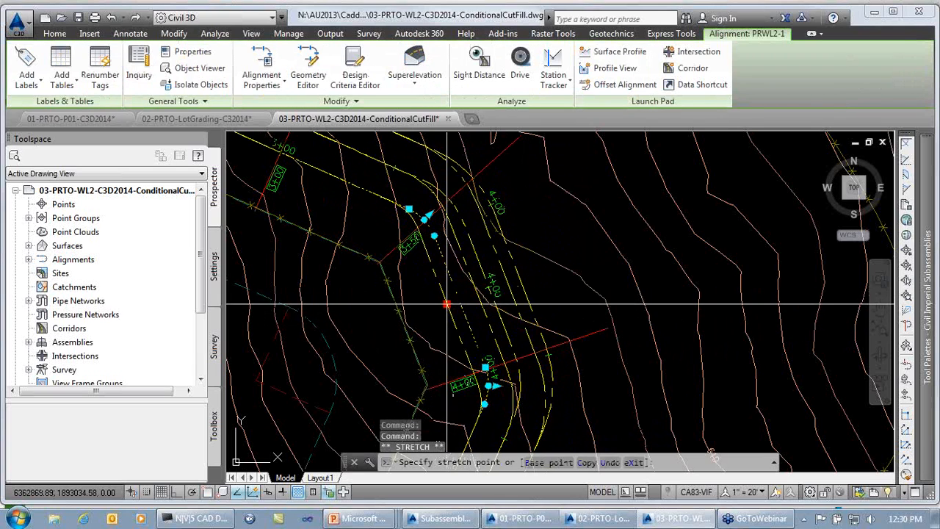
key(Escape)
key(Escape)
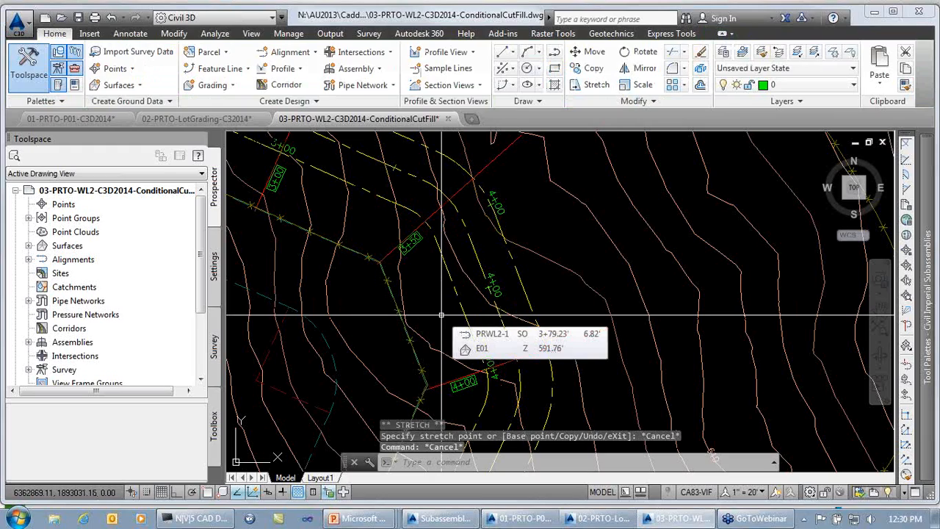
- Examine the PRWL2-1-Top design profile in its profile view below the PRWL2-2 view
scroll(441, 315, down, 5)
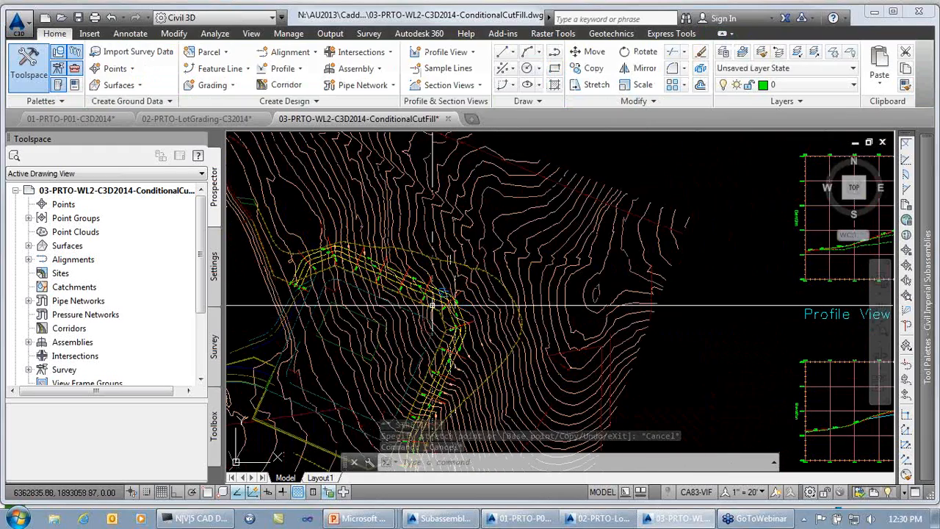
middle_drag(590, 334, 336, 249)
middle_drag(516, 309, 400, 208)
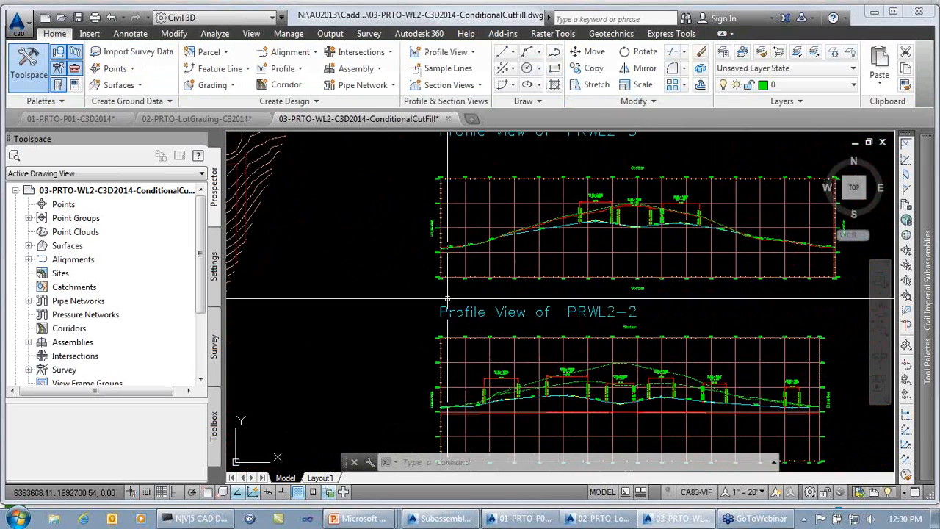
mouse_move(447, 298)
middle_down()
mouse_move(506, 316)
mouse_move(447, 213)
mouse_move(439, 224)
middle_up()
scroll(430, 308, up, 5)
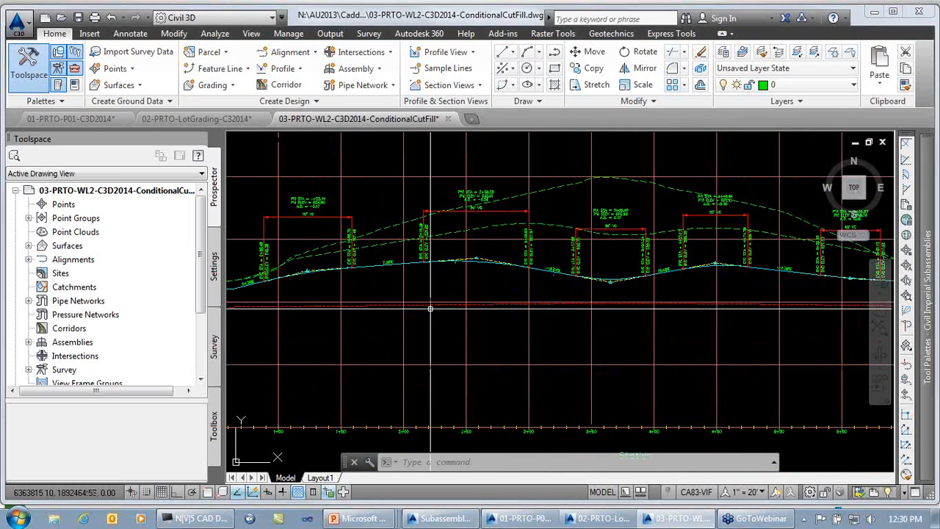
click(406, 263)
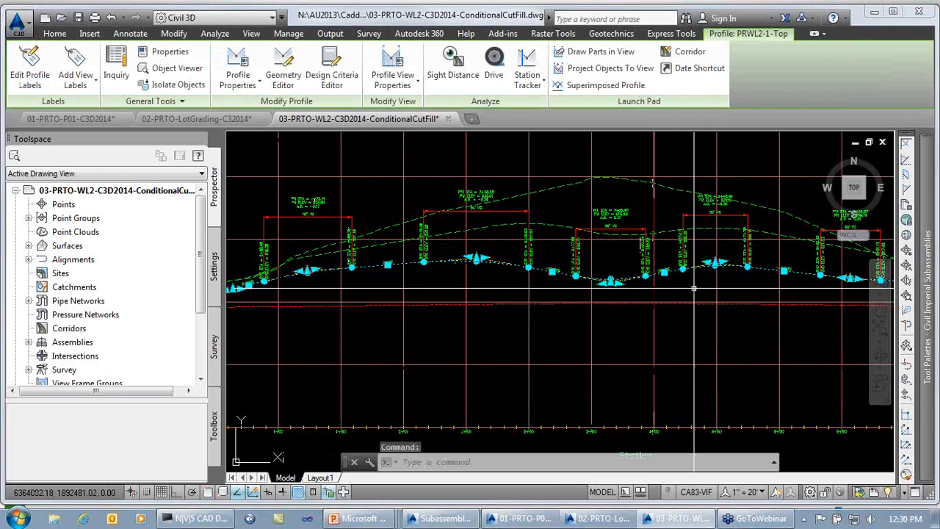
key(Escape)
key(Escape)
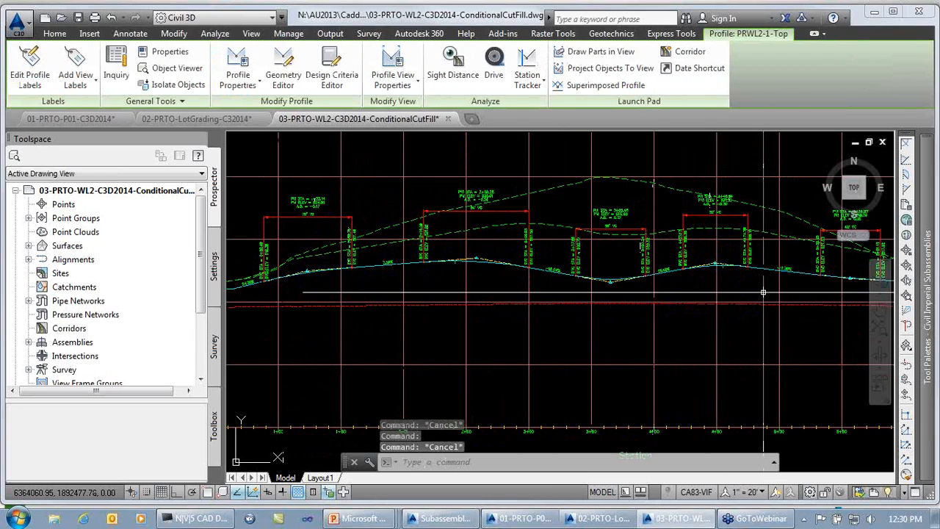
- Superimpose the PRWL2-1-Top design profile onto the PRWL2-2 profile view
scroll(759, 280, down, 2)
middle_drag(759, 280, 689, 449)
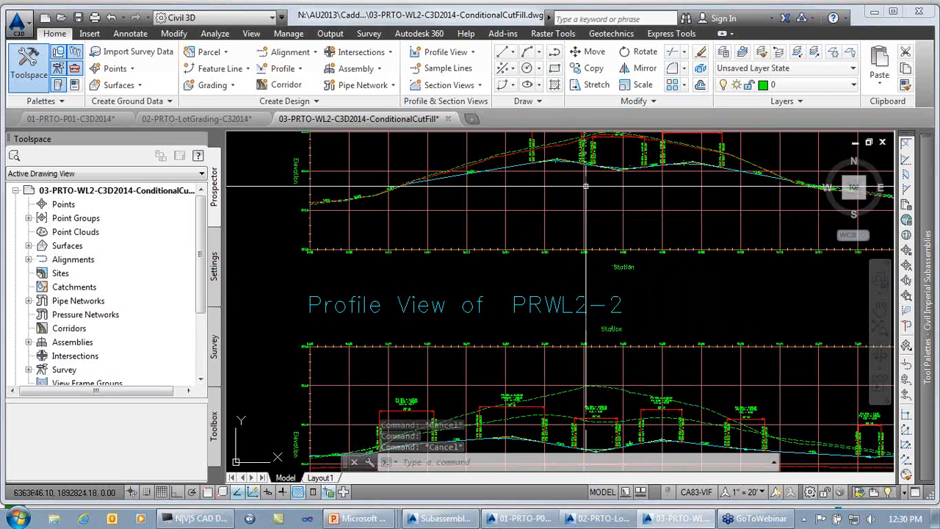
click(282, 68)
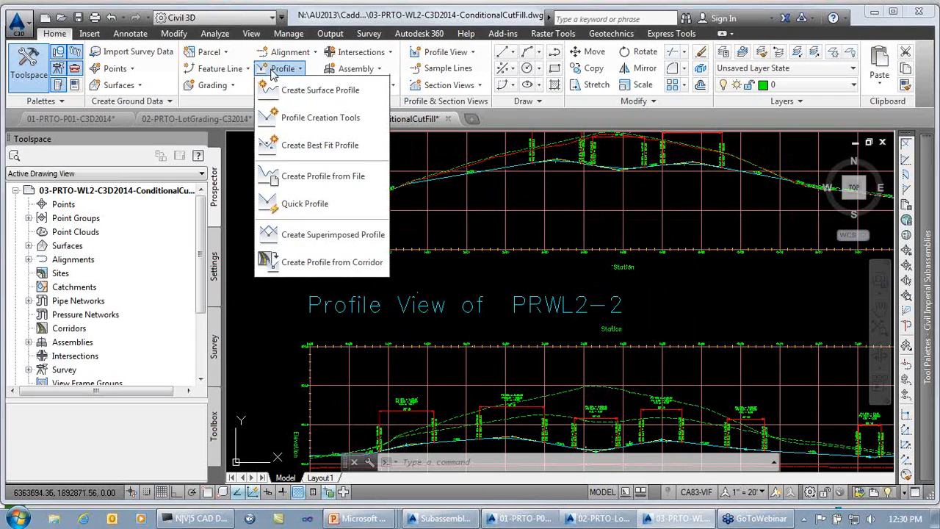
click(328, 235)
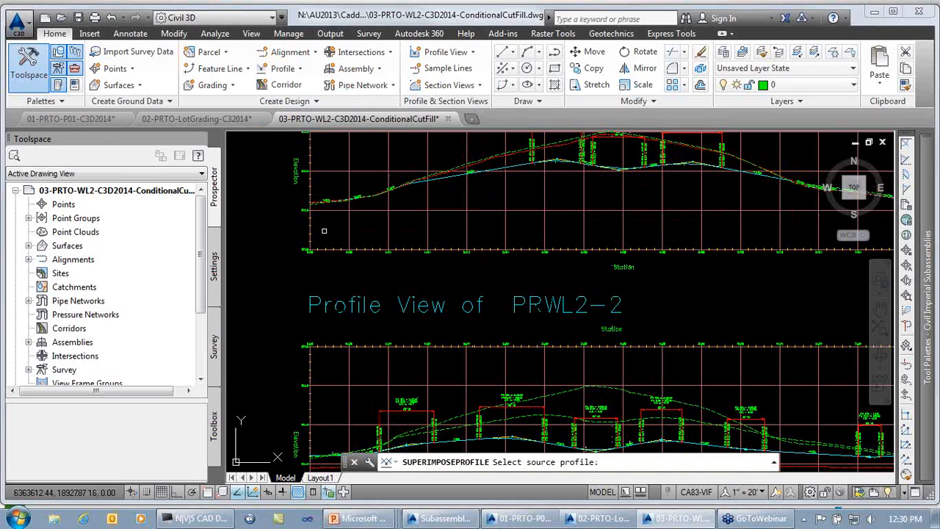
click(537, 443)
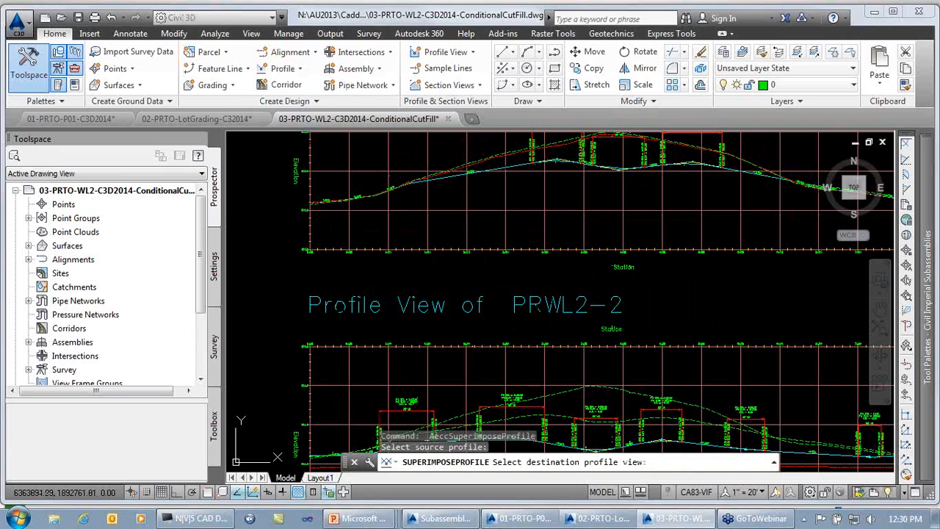
click(546, 234)
- Limit the superimposed profile to stations 0+50 through 7+50 along the source alignment and accept the options
click(291, 164)
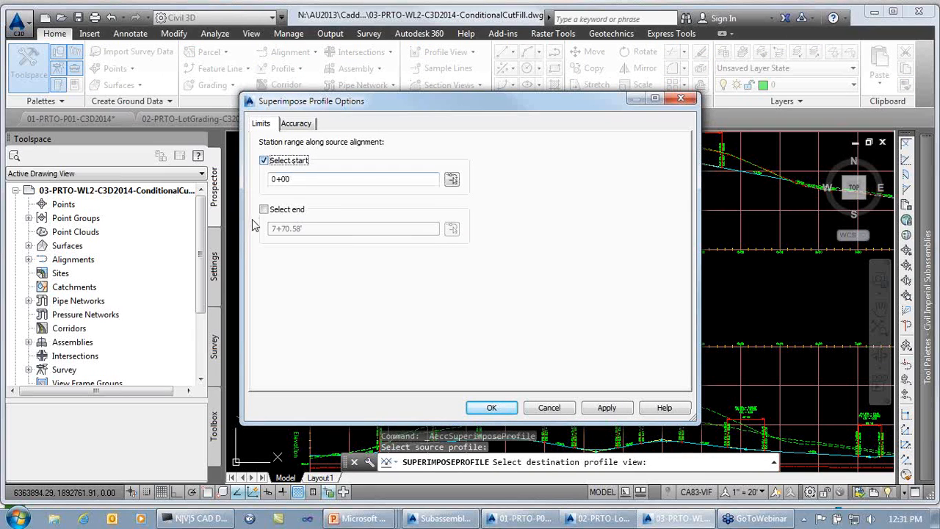
click(263, 210)
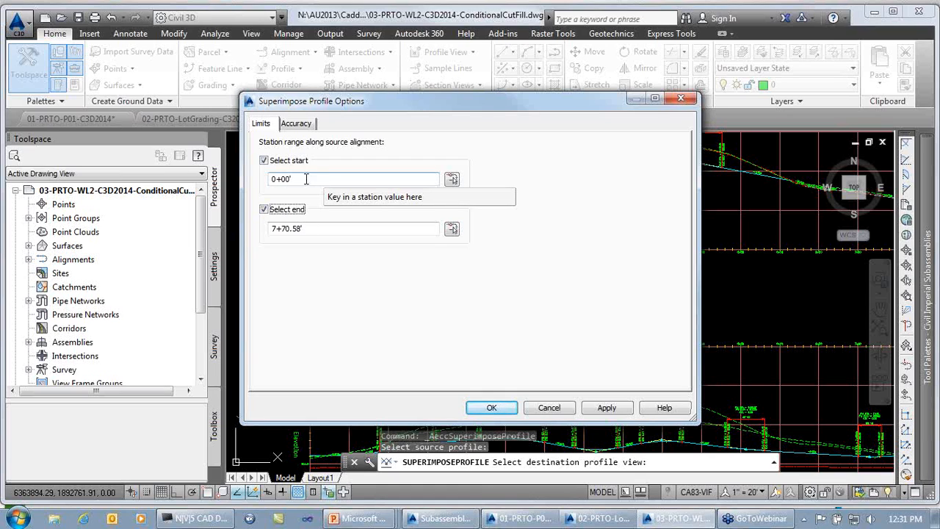
click(282, 178)
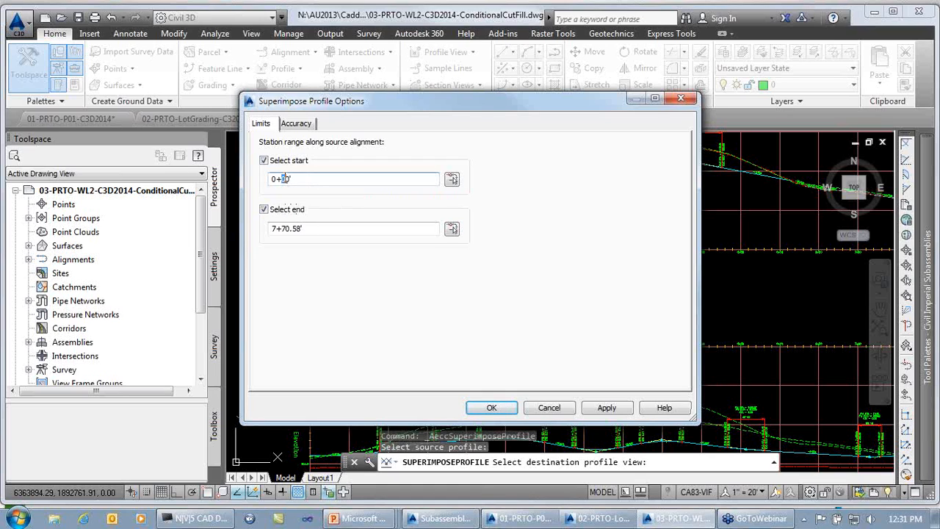
click(282, 229)
drag(281, 229, 309, 229)
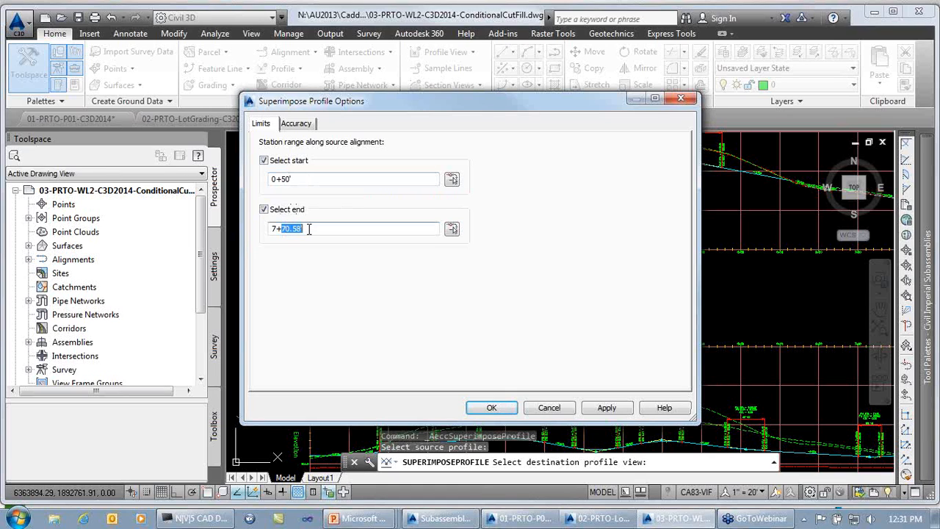
text(50)
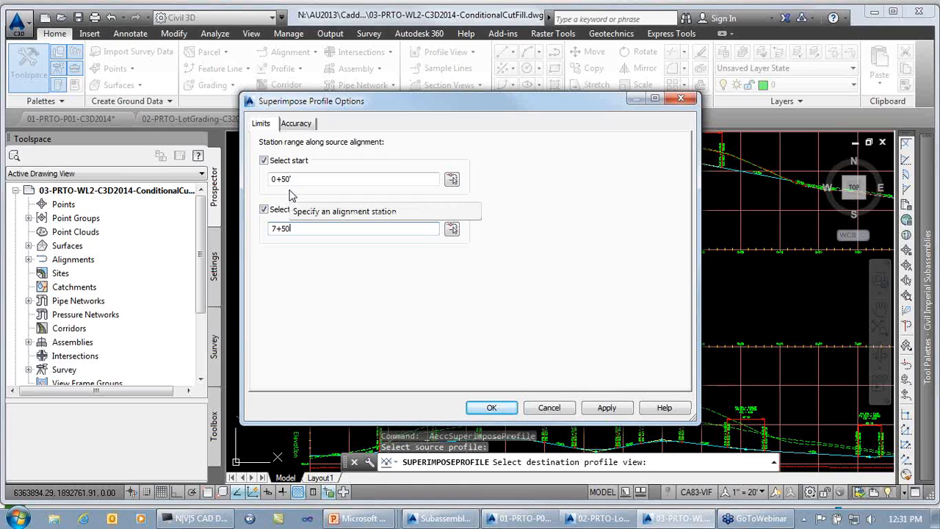
click(490, 410)
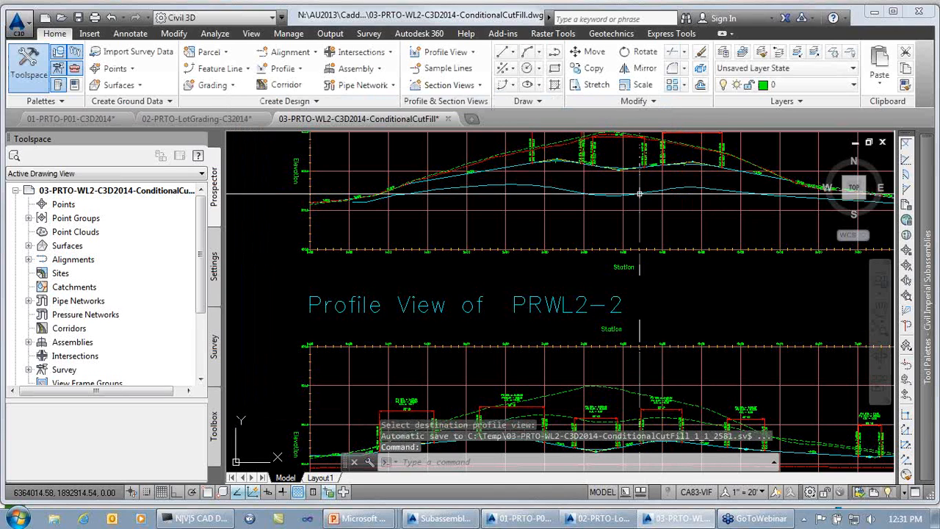
- Assign the FG Superimposed object style to the superimposed PRWL2-1-Top profile in the PRWL2-2 view
click(639, 194)
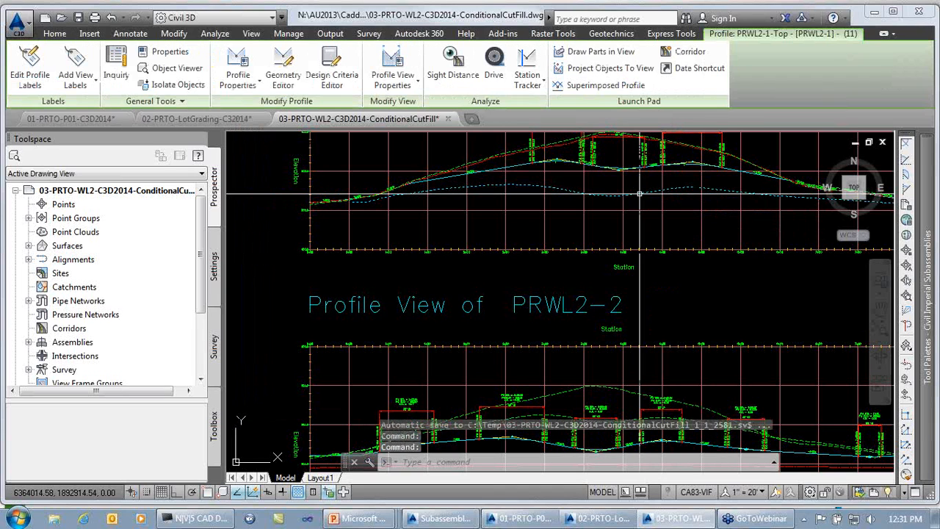
right_click(640, 194)
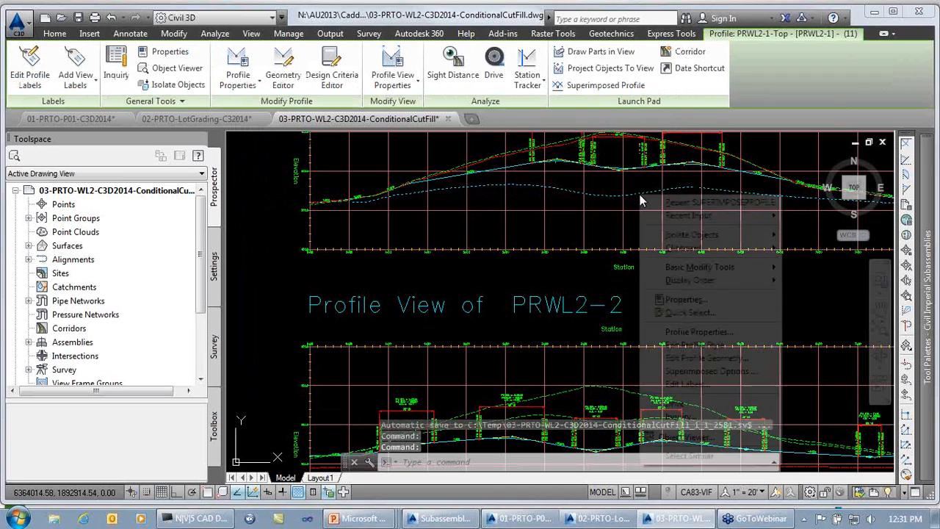
click(698, 332)
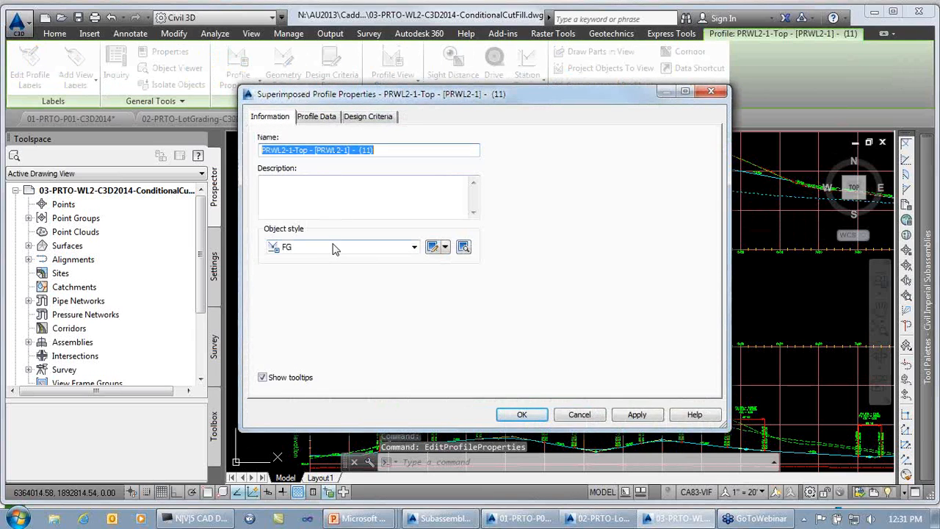
click(332, 249)
click(334, 283)
click(507, 413)
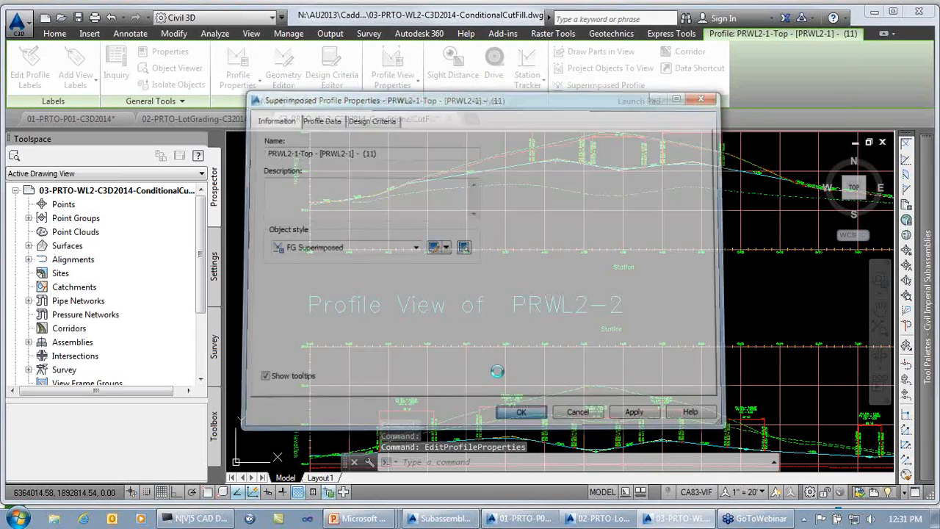
scroll(574, 321, up, 3)
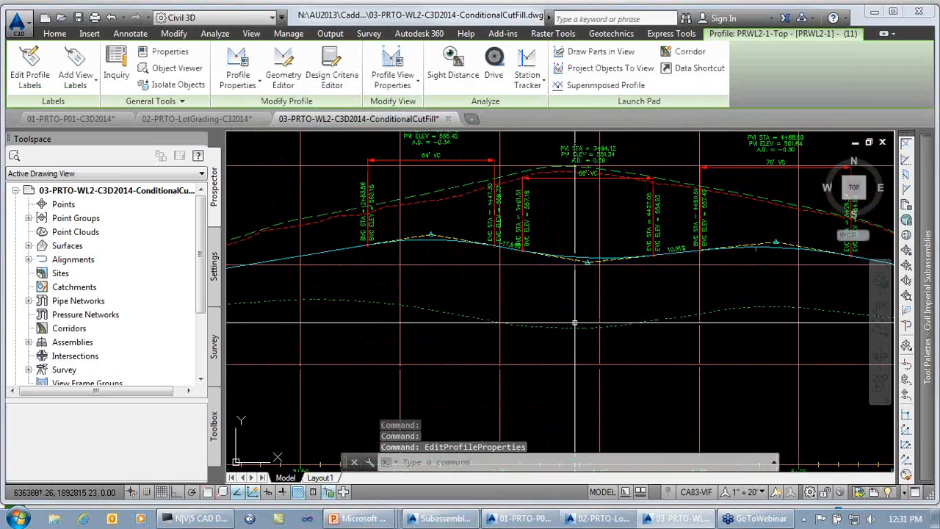
key(Escape)
- Examine the superimposed wall profiles in the PRWL2-2 and PRWL2-3 profile views
scroll(596, 266, down, 2)
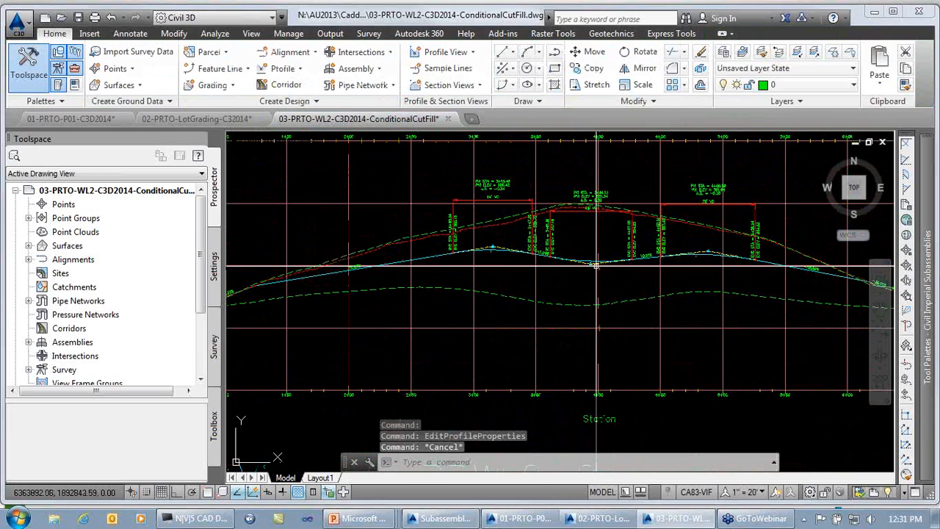
middle_drag(585, 227, 582, 407)
middle_drag(533, 216, 544, 382)
middle_drag(528, 255, 522, 313)
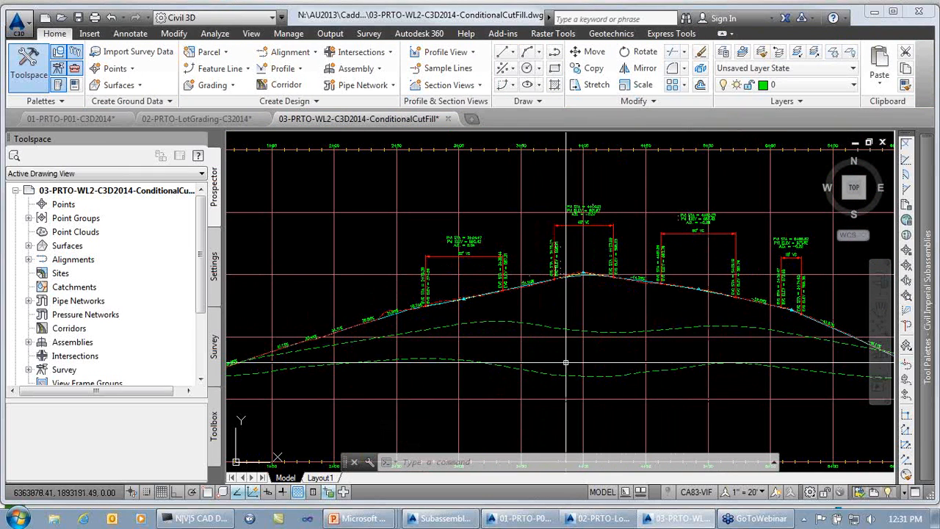
mouse_move(660, 365)
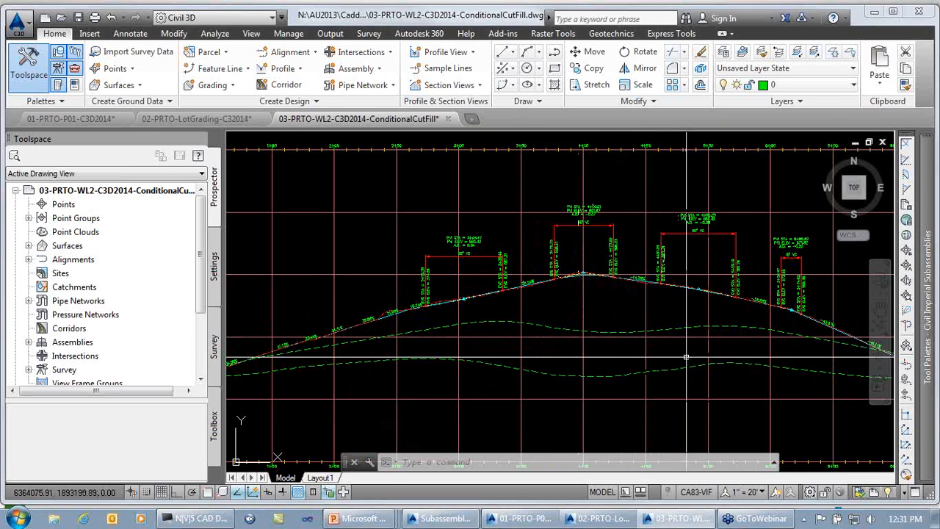
scroll(661, 365, down, 5)
middle_drag(641, 332, 664, 279)
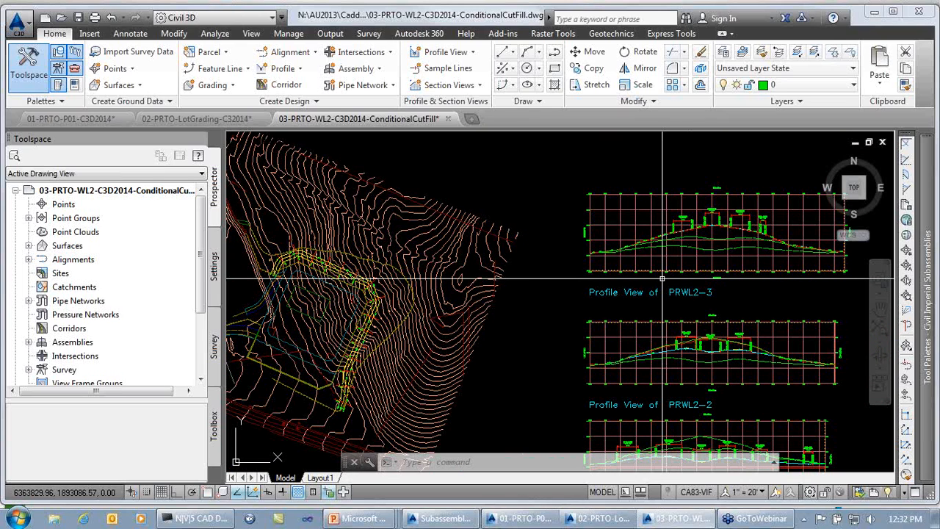
- Locate the retaining-wall assembly beside the profile views and examine its numbered walls and conditional branches
scroll(645, 289, down, 2)
mouse_move(686, 327)
middle_down()
mouse_move(492, 262)
mouse_move(400, 244)
middle_up()
scroll(558, 330, up, 5)
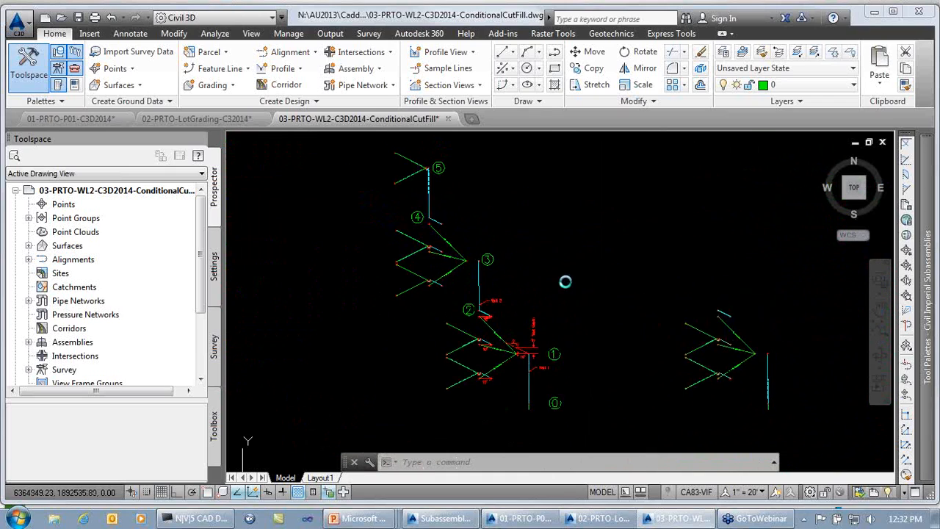
middle_drag(566, 281, 588, 298)
mouse_move(392, 199)
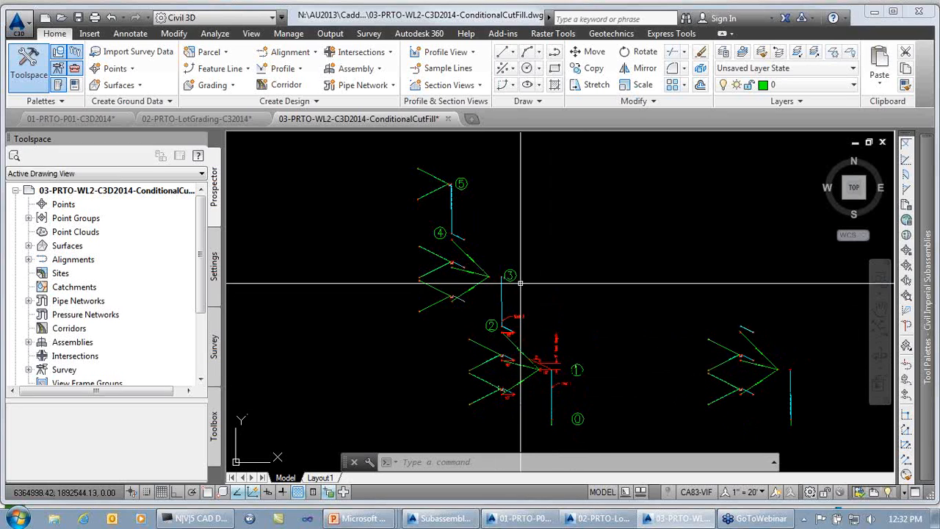
mouse_move(472, 201)
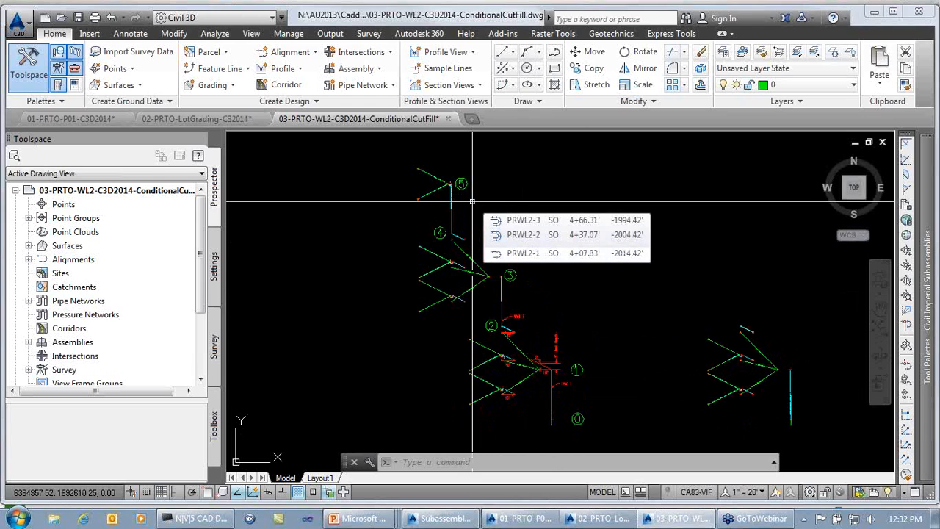
- Inspect the properties and advanced parameters of the WallFace0-1 subassembly at Wall 1
scroll(540, 337, up, 6)
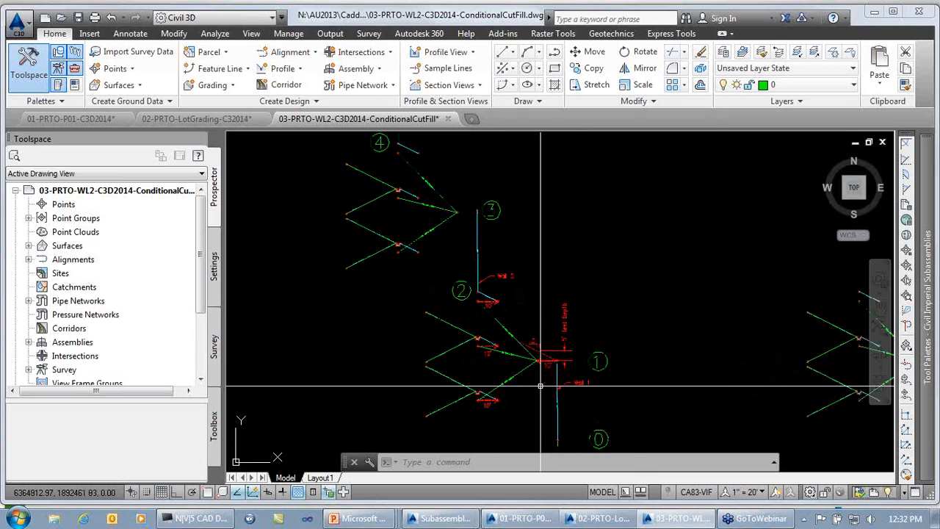
click(571, 329)
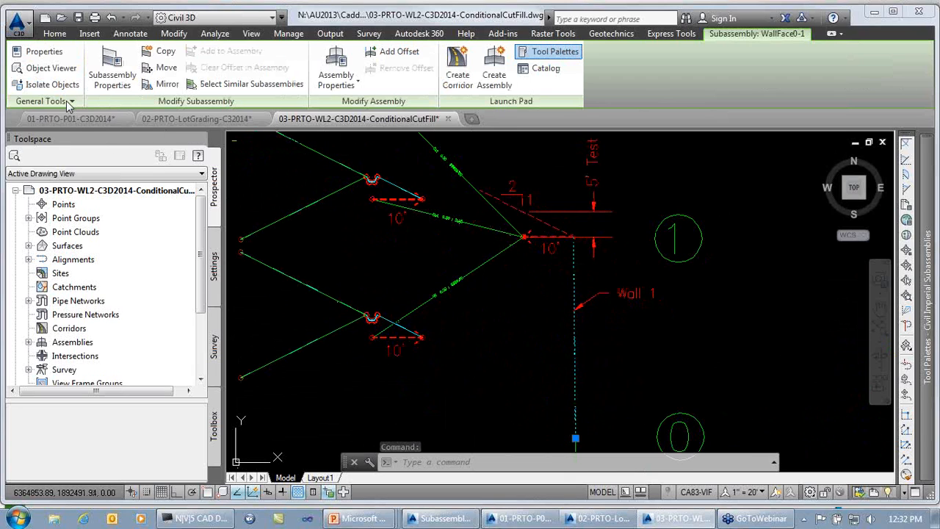
click(41, 52)
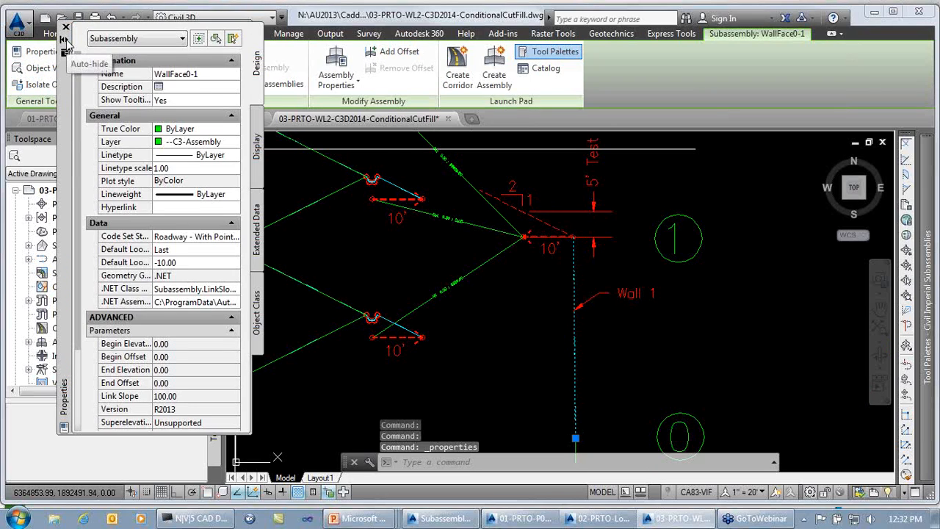
click(65, 41)
mouse_move(66, 88)
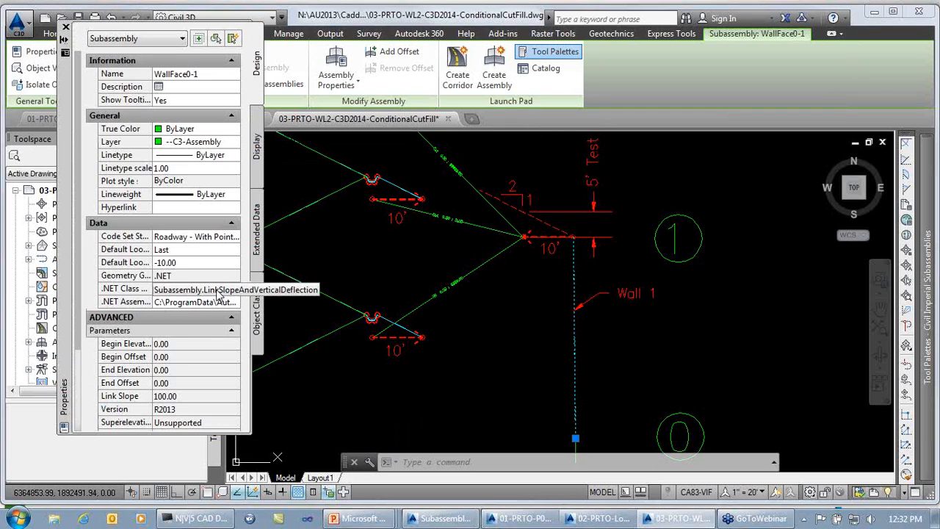
drag(77, 285, 74, 391)
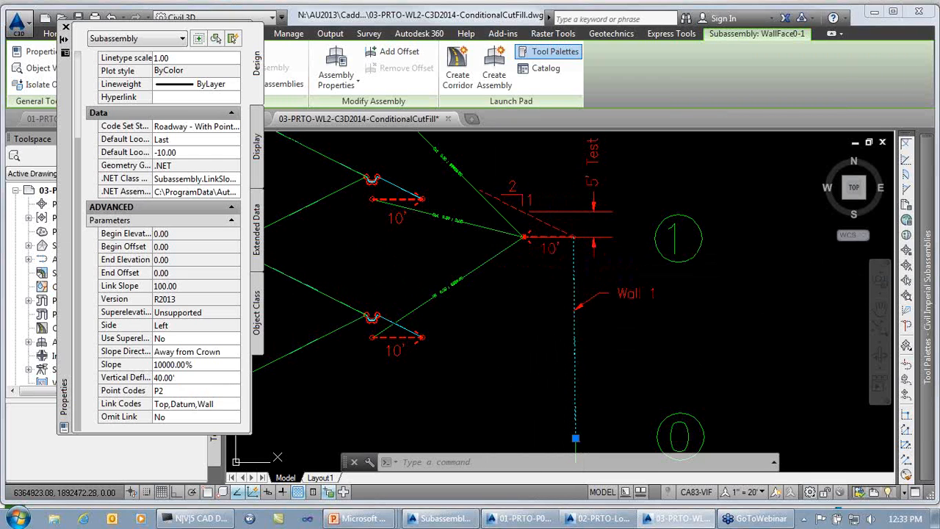
- Select the 1-OffsetToTestLocation subassembly at the top of Wall 1 and set its width to 20 feet
key(Escape)
scroll(582, 247, up, 4)
click(567, 242)
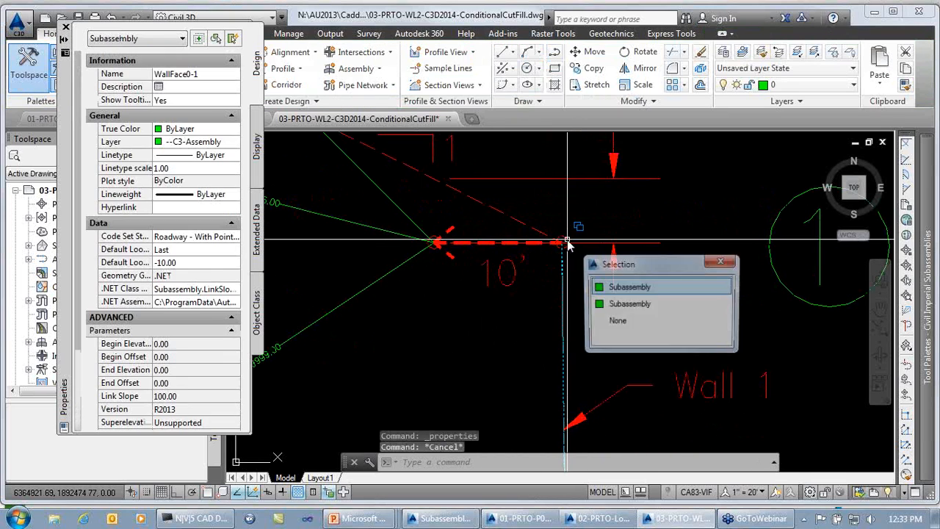
click(620, 305)
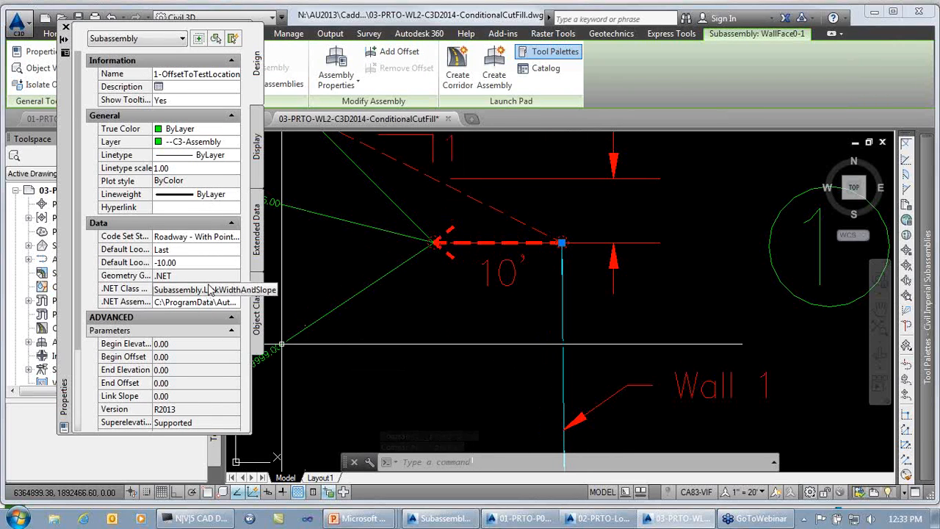
drag(78, 256, 62, 400)
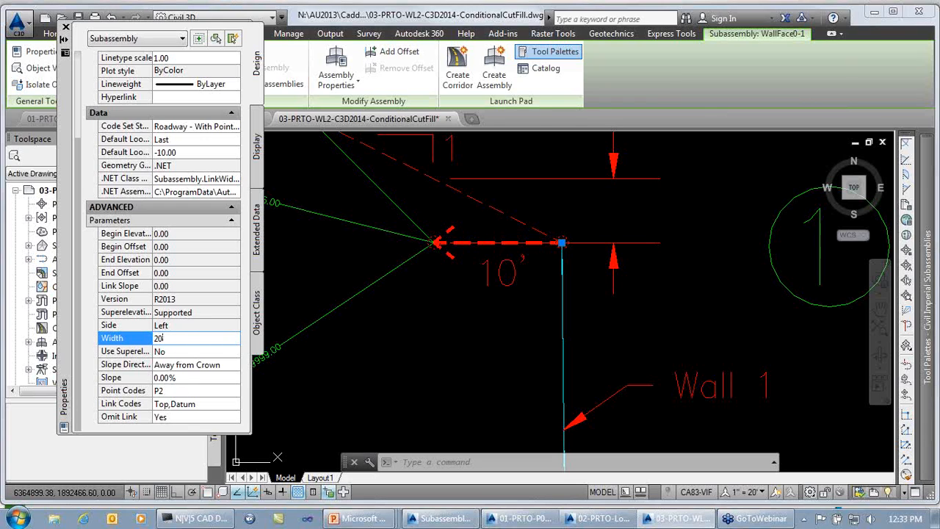
key(Return)
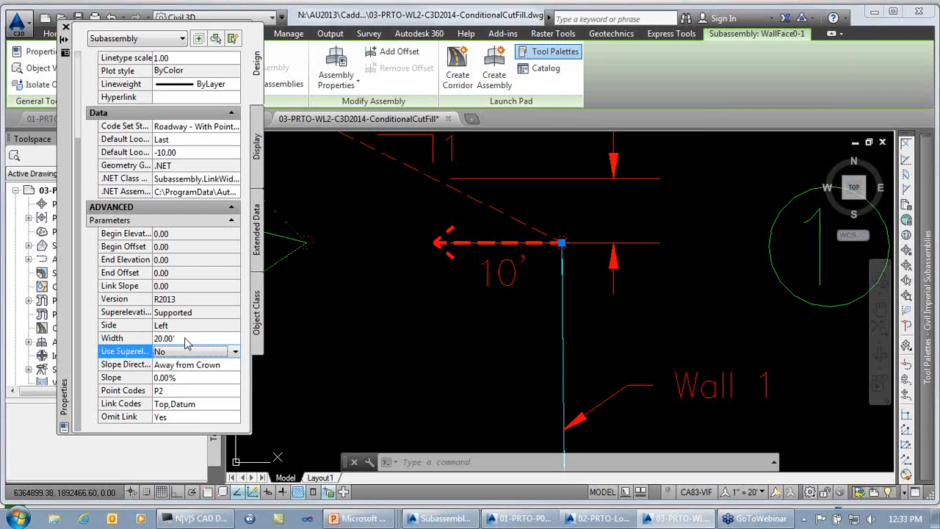
- Try a 5-foot width for the test-location offset, and set the width back to 10 feet
click(186, 339)
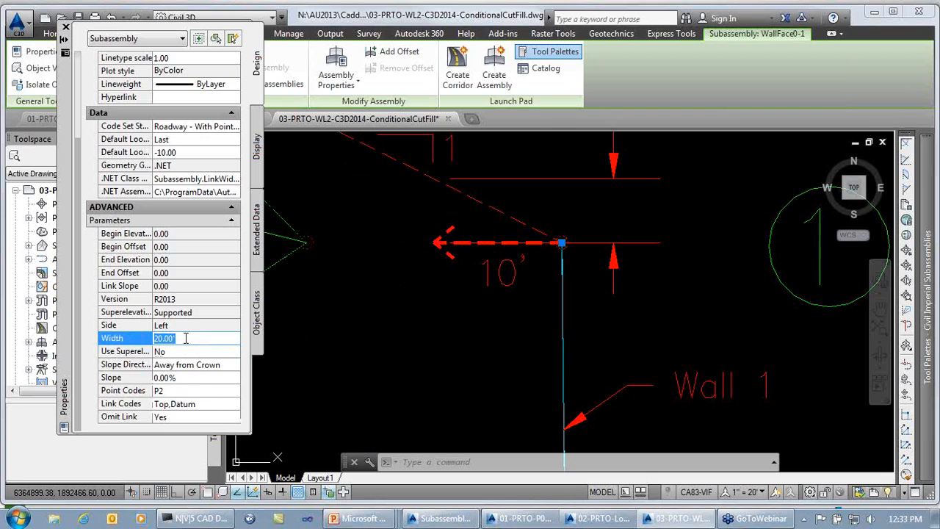
text(5)
key(Return)
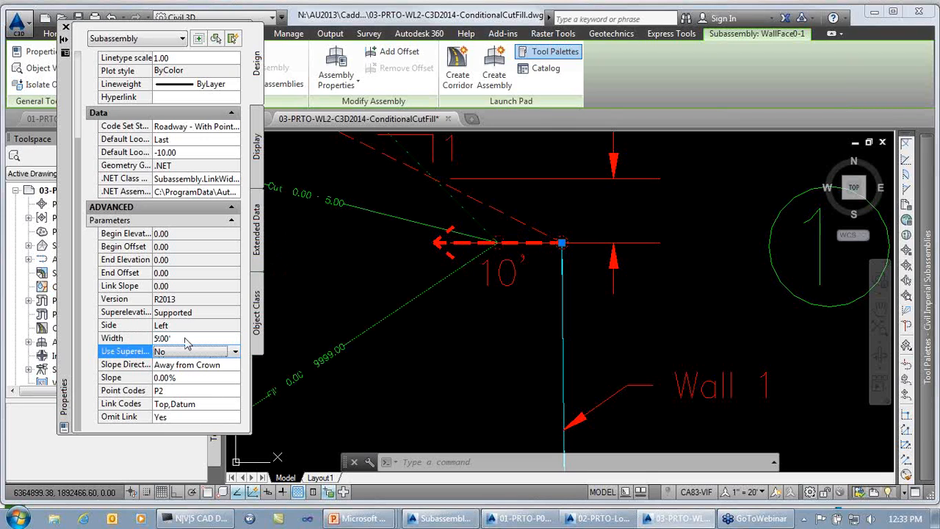
click(186, 339)
key(Return)
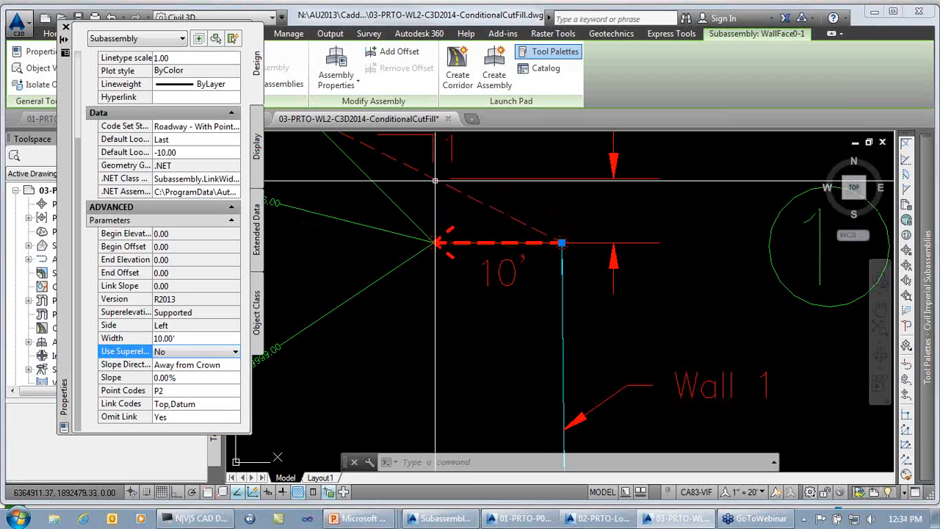
- Examine the 1-ConditionalFill link running from the Wall 1 test location and its fill depth range
middle_drag(438, 221, 623, 235)
scroll(622, 235, down, 2)
middle_drag(527, 271, 608, 276)
scroll(567, 354, up, 4)
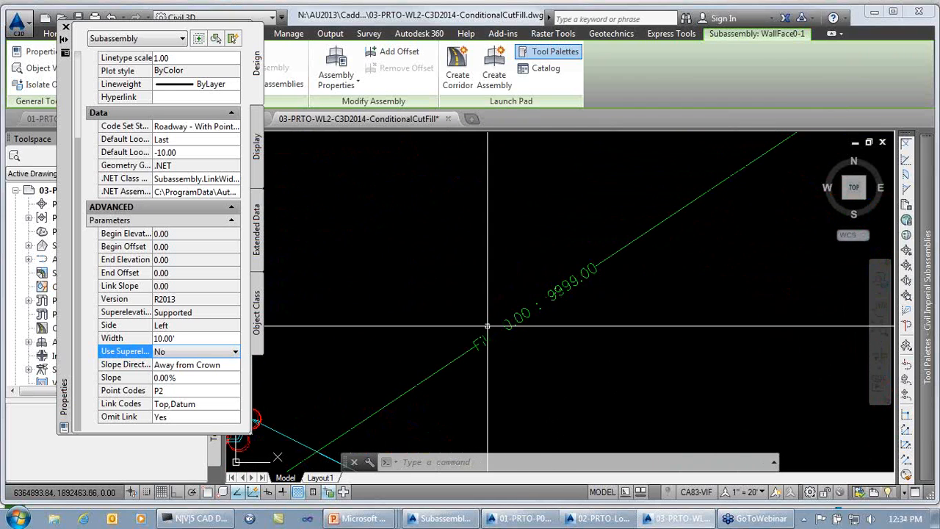
mouse_move(580, 279)
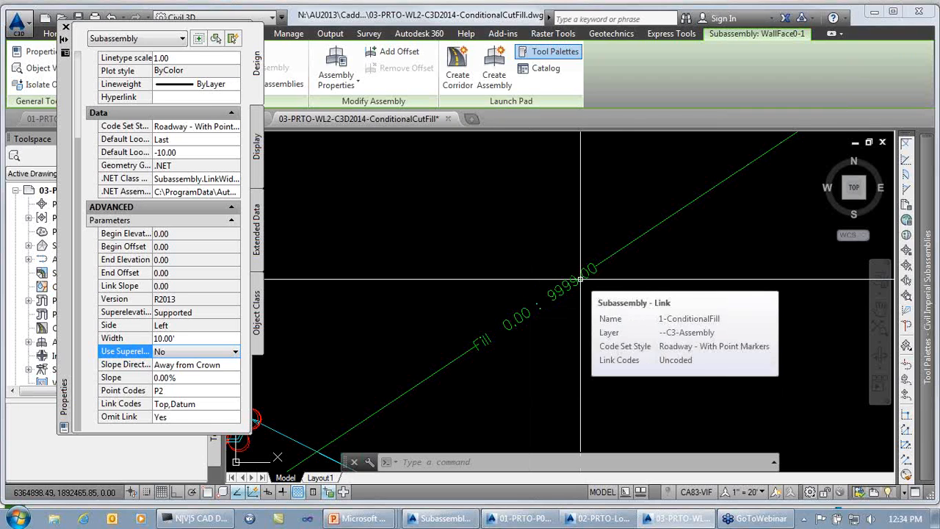
scroll(580, 279, down, 3)
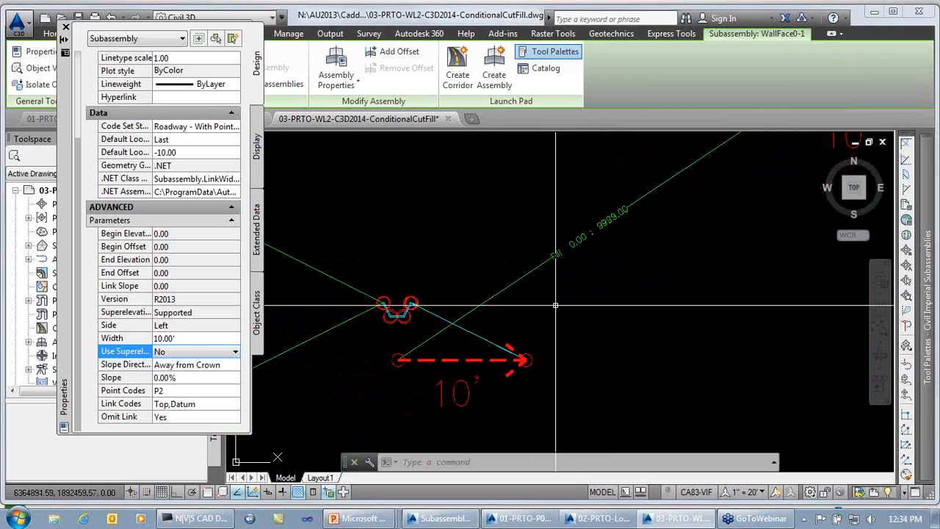
- Select the 10-foot return offset at the end of the Wall 1 fill branch, examine that branch, and clear the selection
click(404, 361)
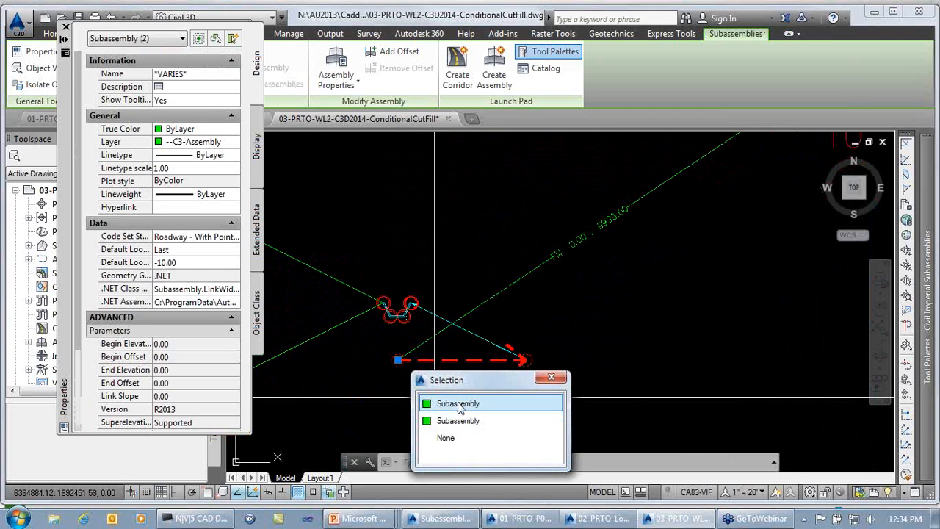
click(457, 418)
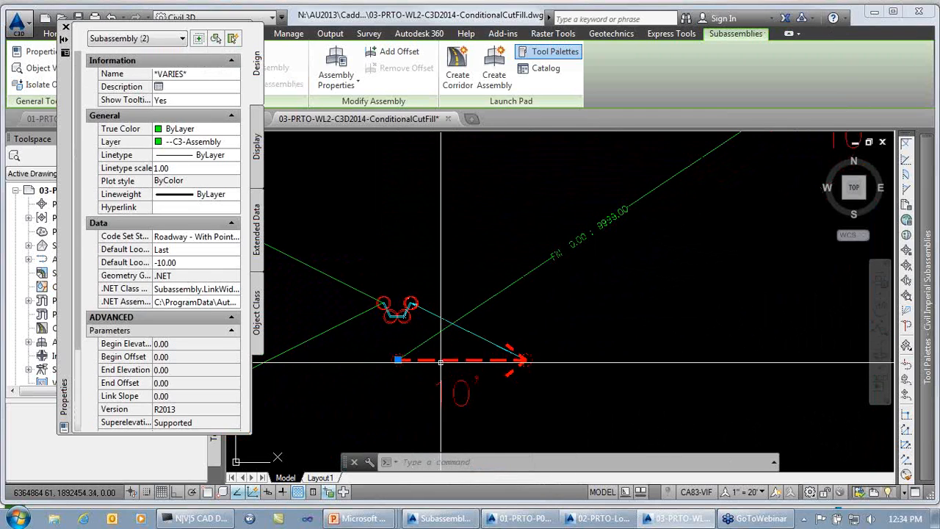
scroll(624, 315, down, 3)
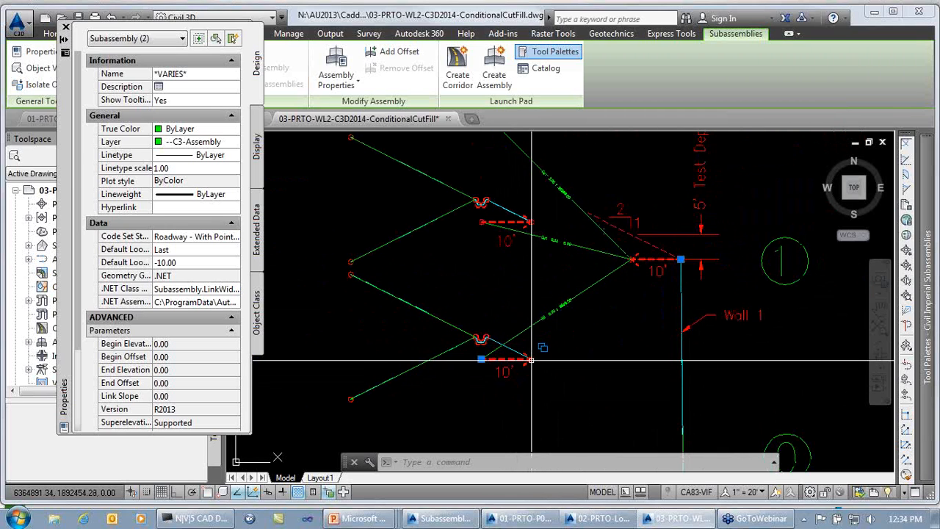
scroll(489, 339, up, 4)
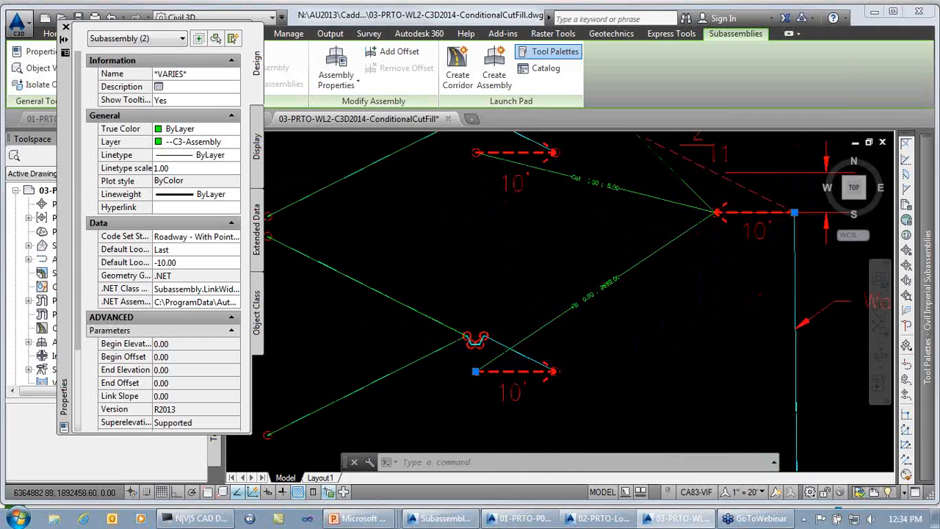
middle_drag(434, 326, 507, 345)
scroll(499, 341, up, 2)
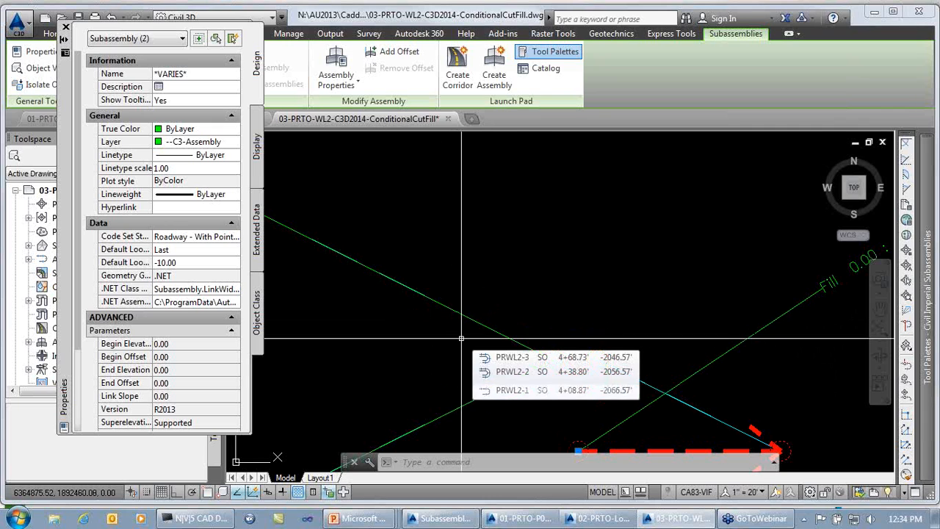
scroll(461, 338, down, 3)
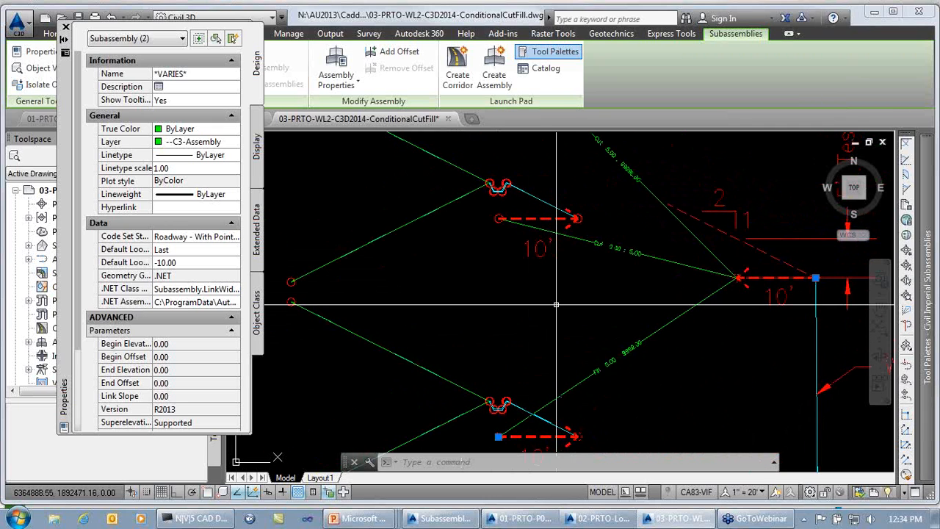
key(Escape)
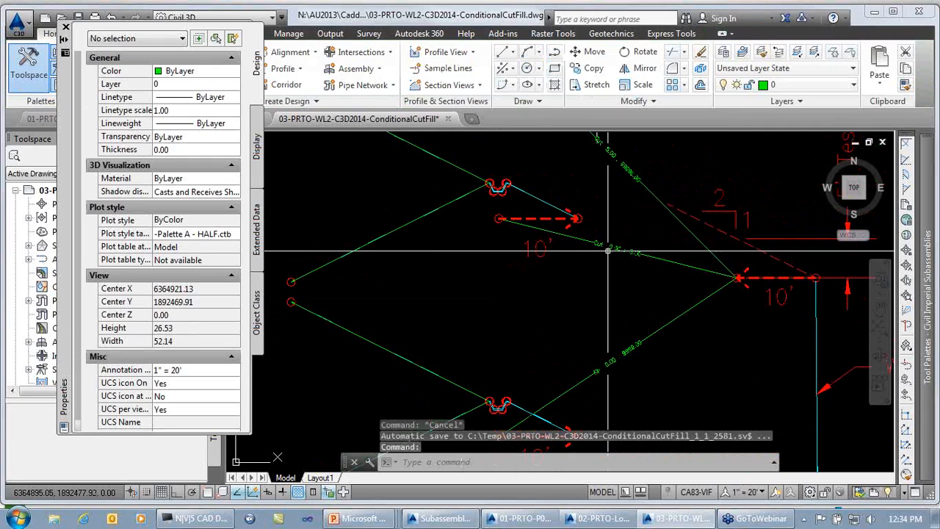
- Examine the Cut 0.00 : 5.00 conditional link at Wall 1 and compare it with the fill branch below
scroll(625, 250, up, 4)
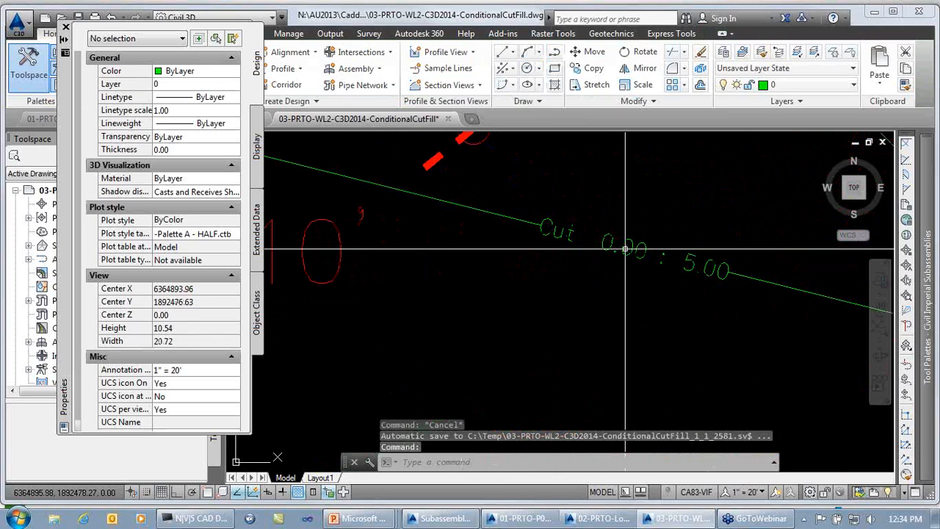
scroll(625, 250, down, 6)
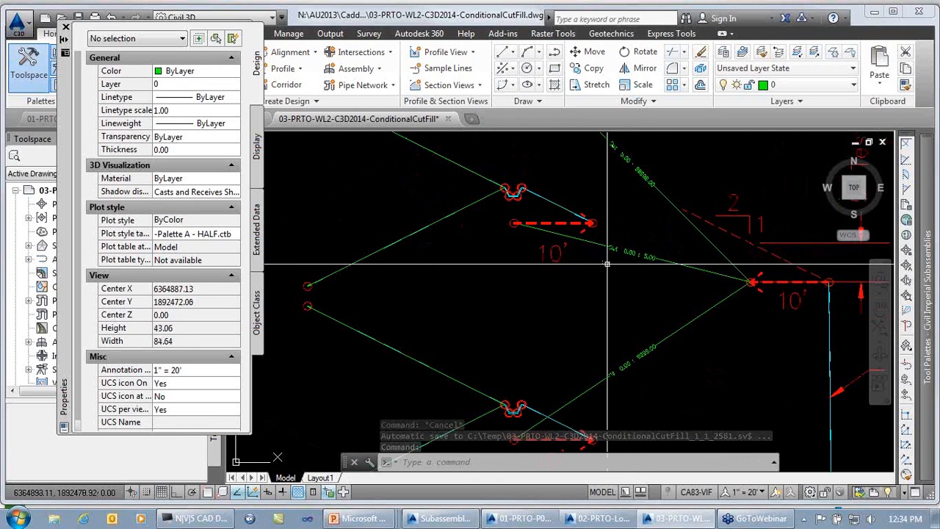
middle_drag(583, 390, 582, 332)
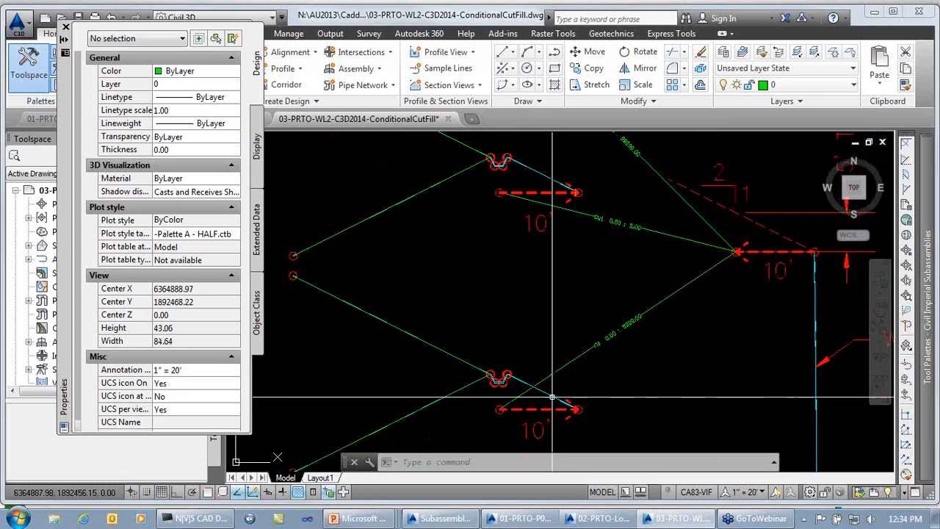
- Select the bench, ditch and slope subassemblies on the fill branch, check their copy options, and clear the selection
click(552, 398)
click(505, 379)
click(485, 377)
right_click(497, 289)
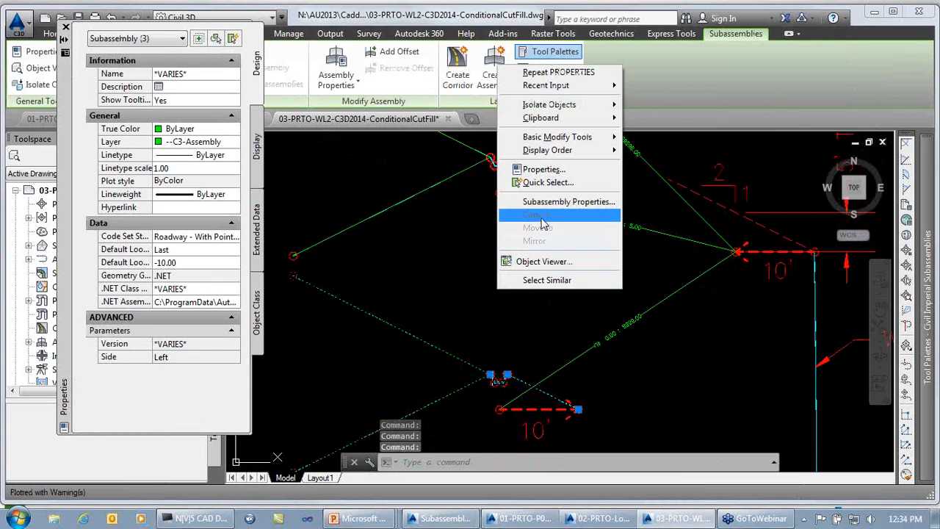
click(451, 239)
click(452, 239)
key(Escape)
- Examine the Cut 5.00 : 99999.00 conditional link and follow it up to the base of Wall 2
middle_drag(532, 134, 527, 199)
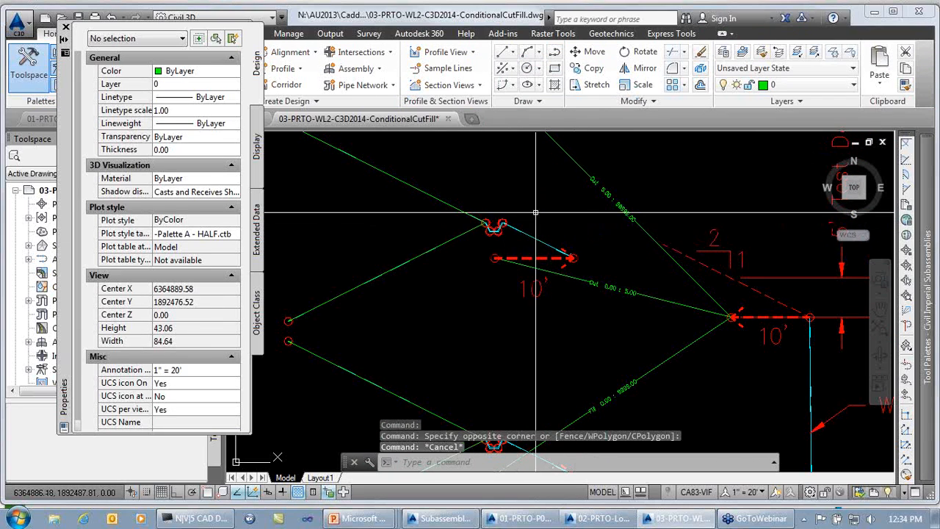
scroll(607, 268, up, 5)
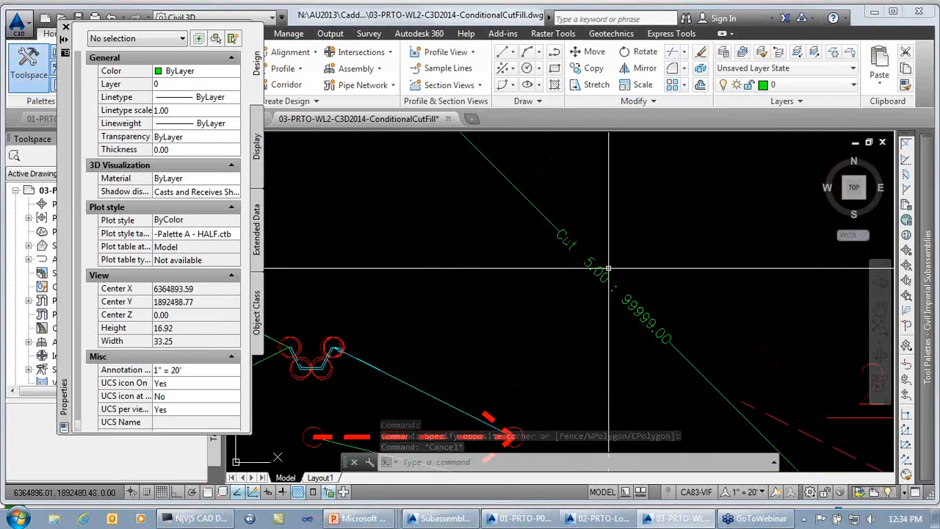
mouse_move(599, 259)
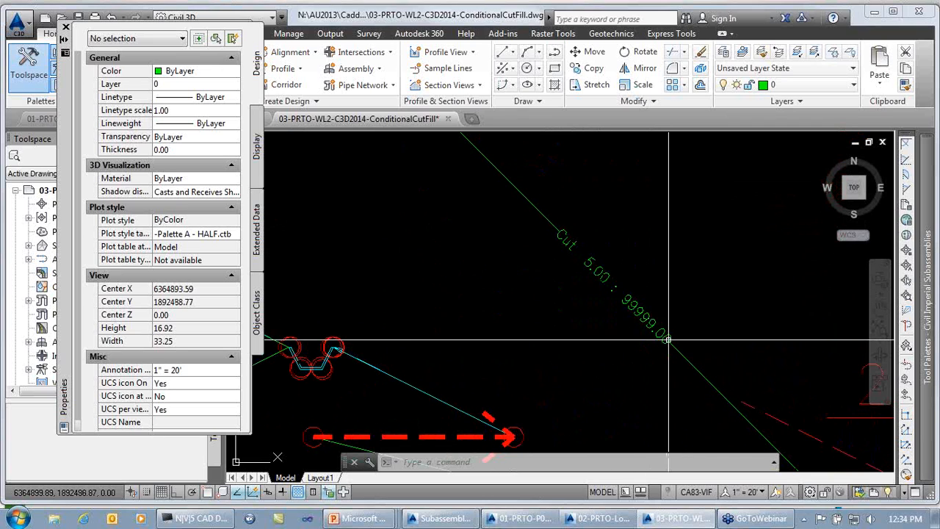
scroll(668, 339, down, 4)
middle_drag(552, 228, 564, 353)
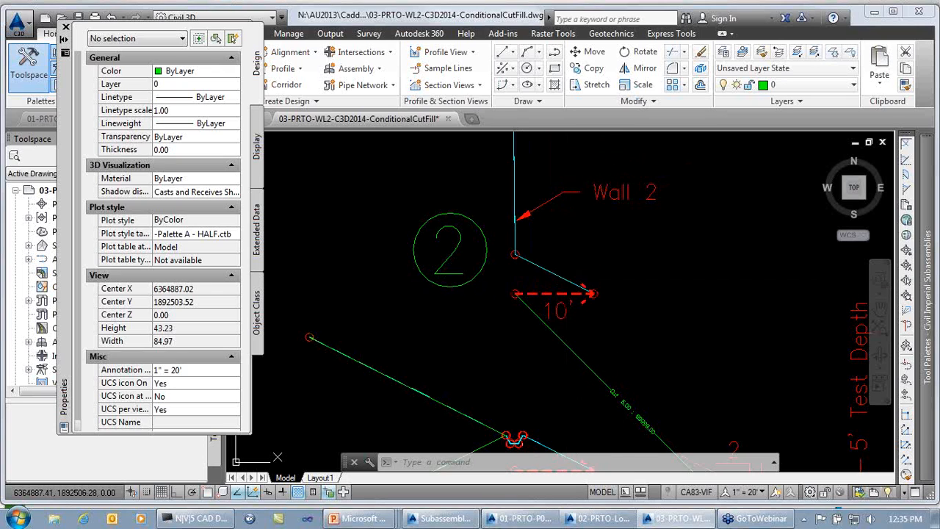
- Inspect the Bench1-2 subassembly at the base of Wall 2, clear the selection, and view the branches up to level 3
click(563, 279)
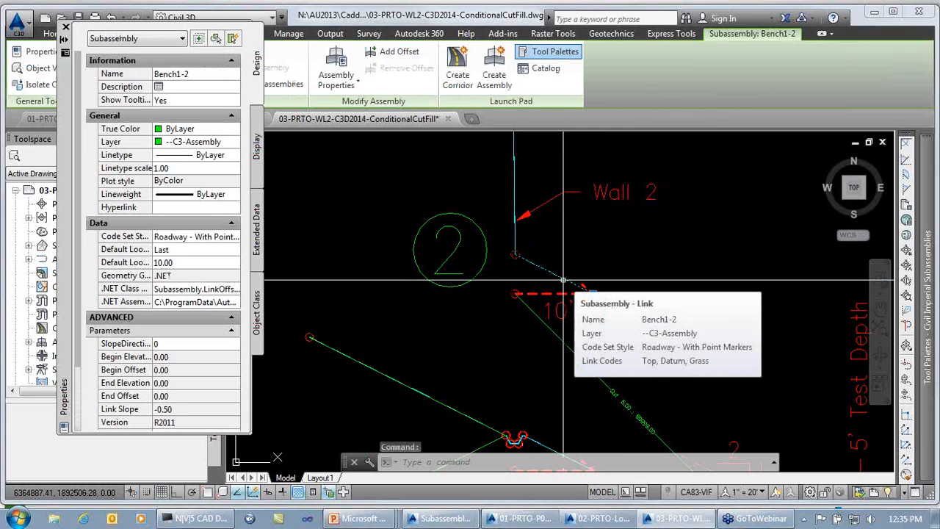
scroll(552, 248, down, 1)
key(Escape)
key(Escape)
scroll(546, 242, down, 1)
middle_drag(546, 242, 559, 282)
middle_drag(538, 181, 579, 302)
scroll(635, 271, down, 2)
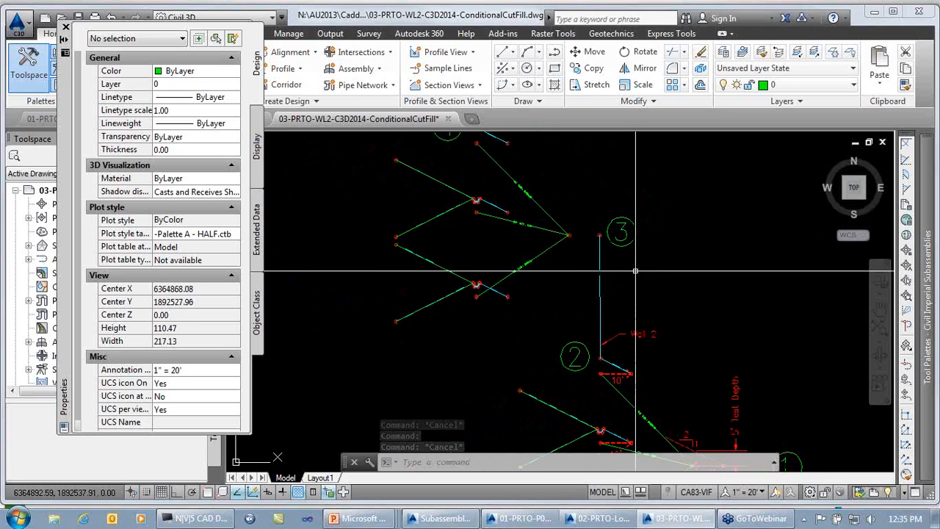
- Copy the first wall and all its conditional branches in the unlabelled assembly to the marker of its uppermost bench
middle_drag(660, 279, 530, 147)
middle_drag(683, 308, 523, 174)
scroll(665, 303, down, 2)
middle_drag(675, 301, 535, 387)
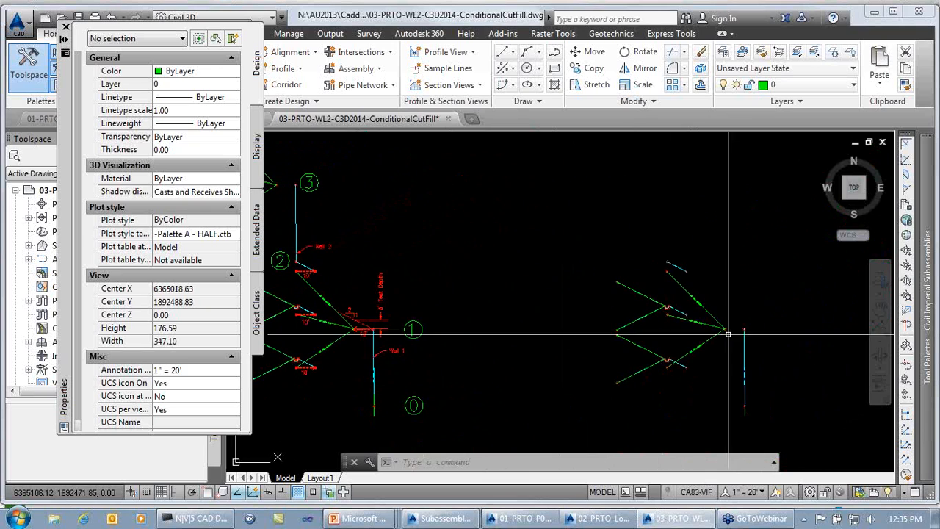
click(752, 247)
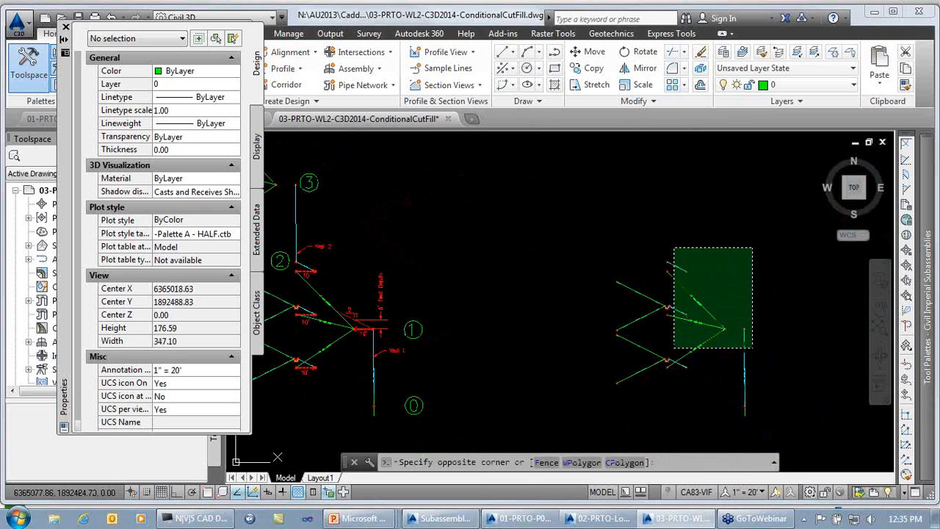
click(619, 366)
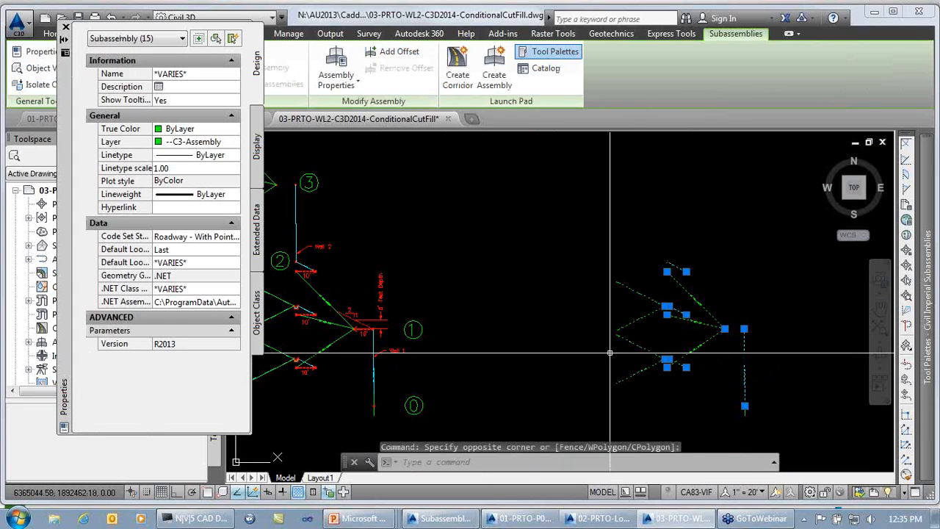
right_click(609, 352)
click(664, 292)
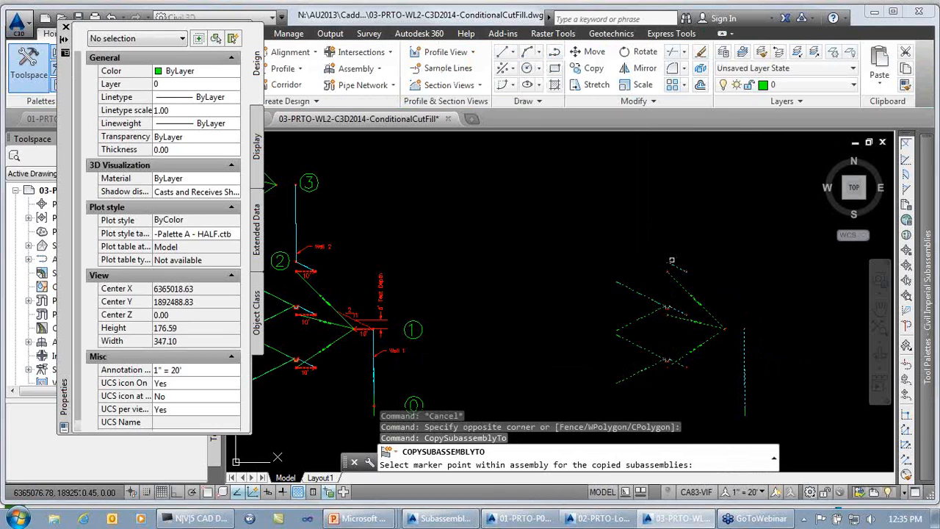
scroll(671, 260, up, 5)
scroll(679, 220, down, 5)
- Try to copy the second wall and its conditional branches to the marker at the top of that wall
click(676, 199)
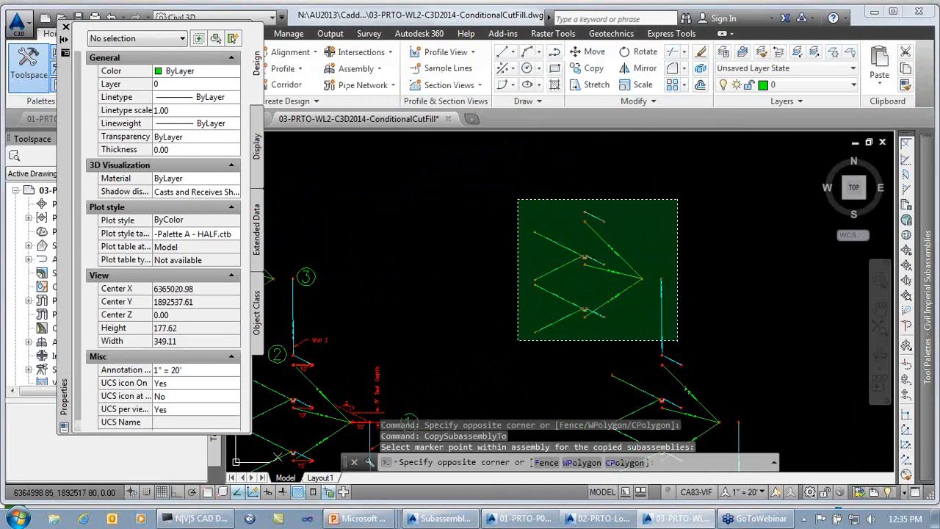
click(518, 341)
right_click(516, 302)
click(558, 228)
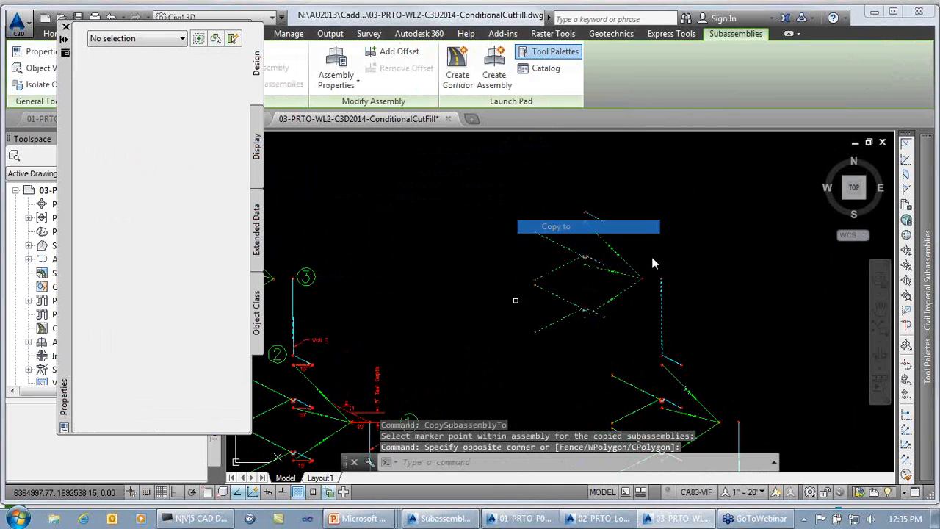
scroll(661, 277, up, 3)
click(661, 278)
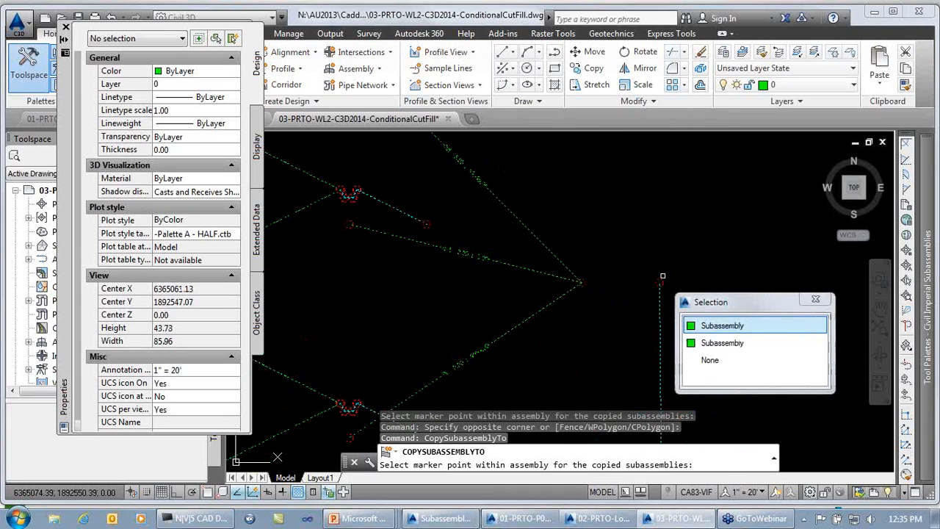
click(753, 333)
scroll(709, 281, down, 4)
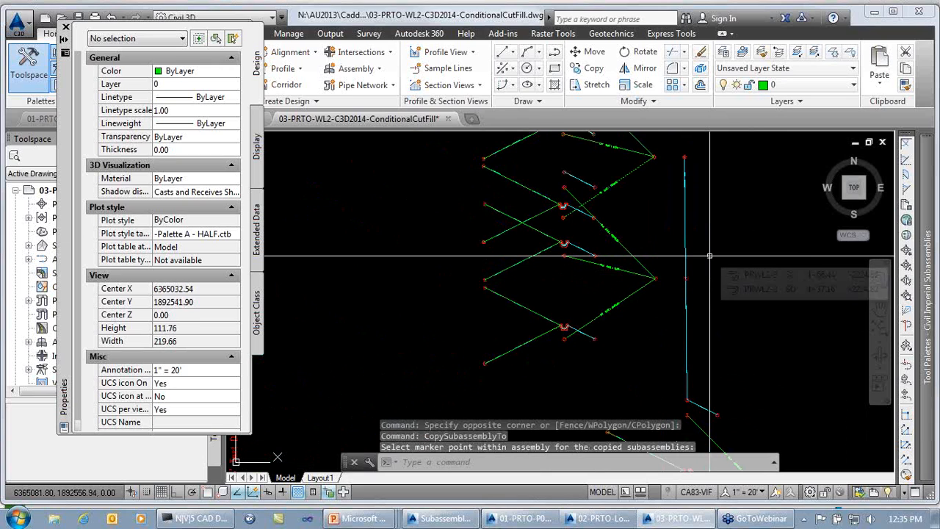
- Undo the last copy of the wall and conditional branches
key(ctrl+z)
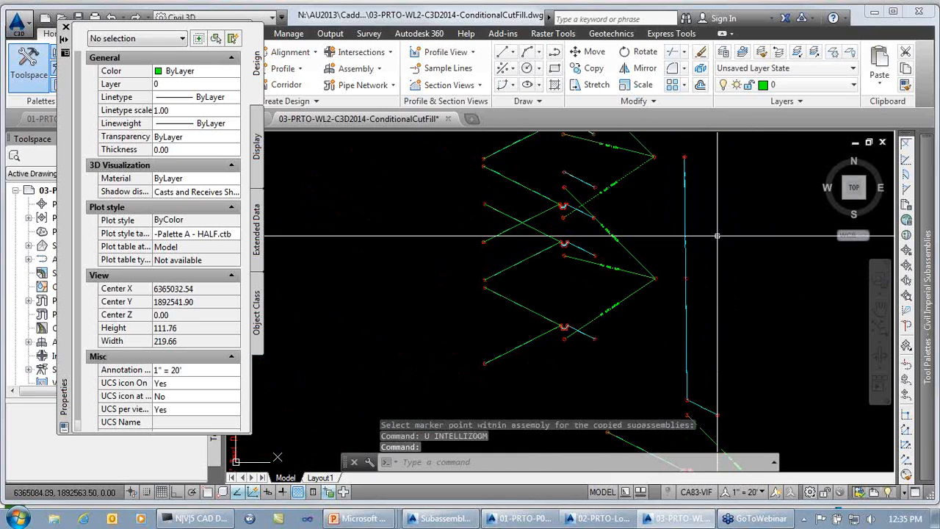
key(ctrl+z)
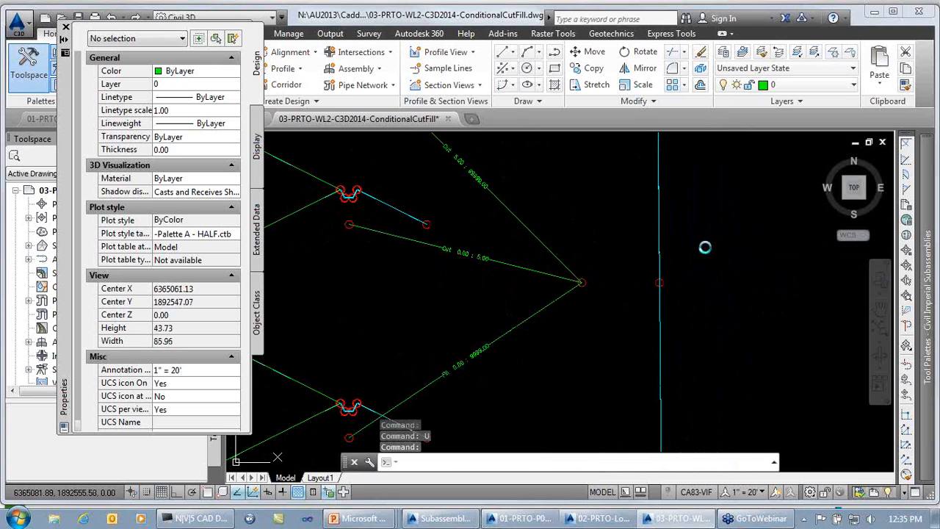
scroll(705, 247, down, 6)
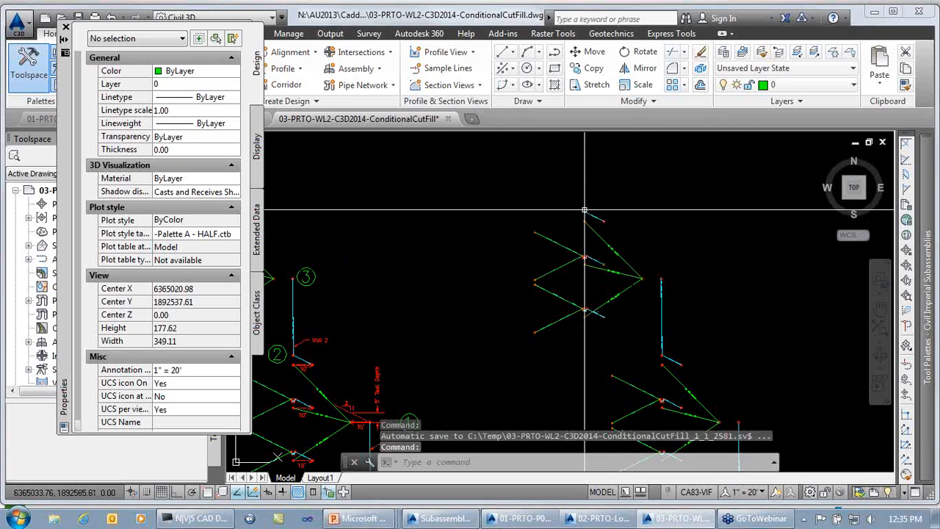
- Copy the second wall's WallFace0-1 subassembly to the marker of the uppermost bench in the unlabelled assembly
mouse_move(584, 210)
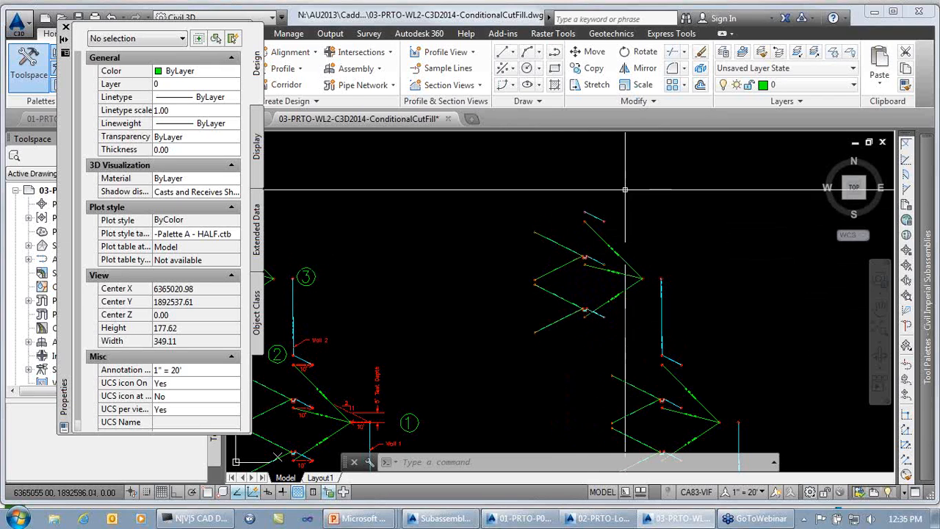
click(662, 315)
right_click(699, 312)
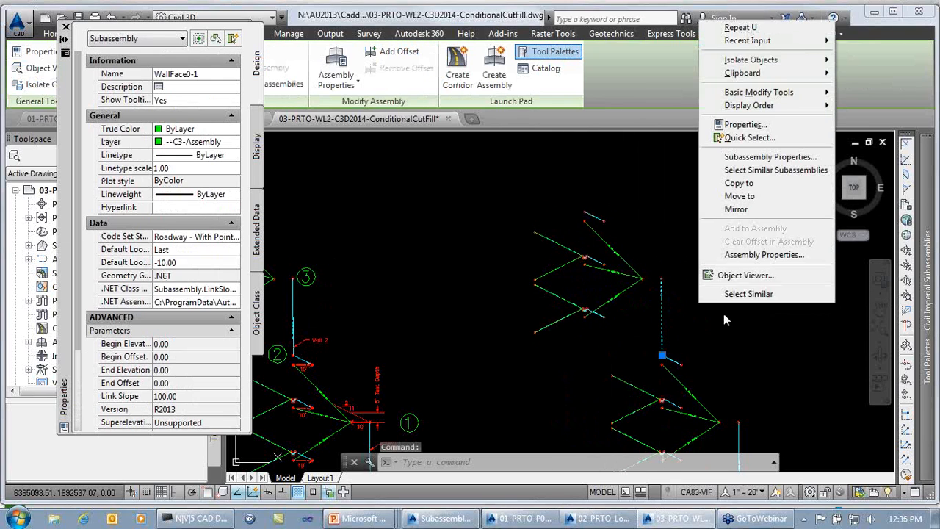
click(739, 182)
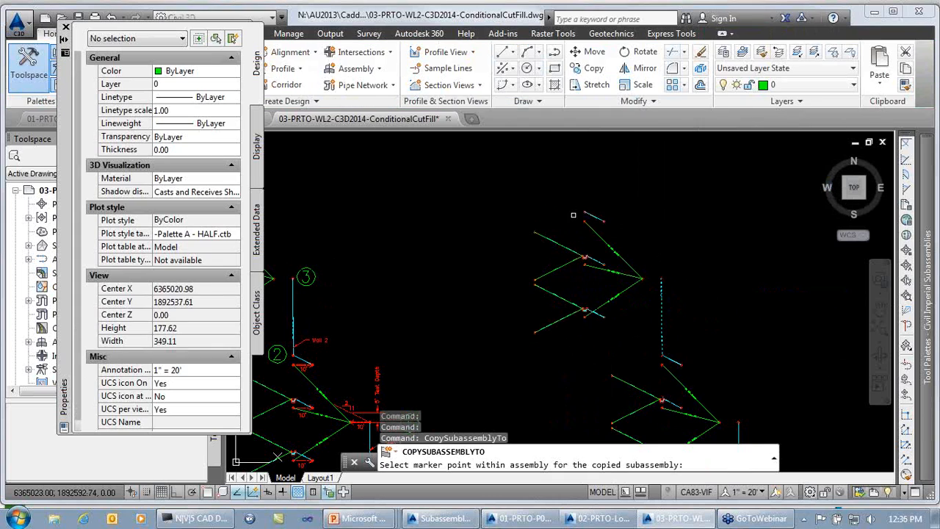
scroll(622, 204, down, 4)
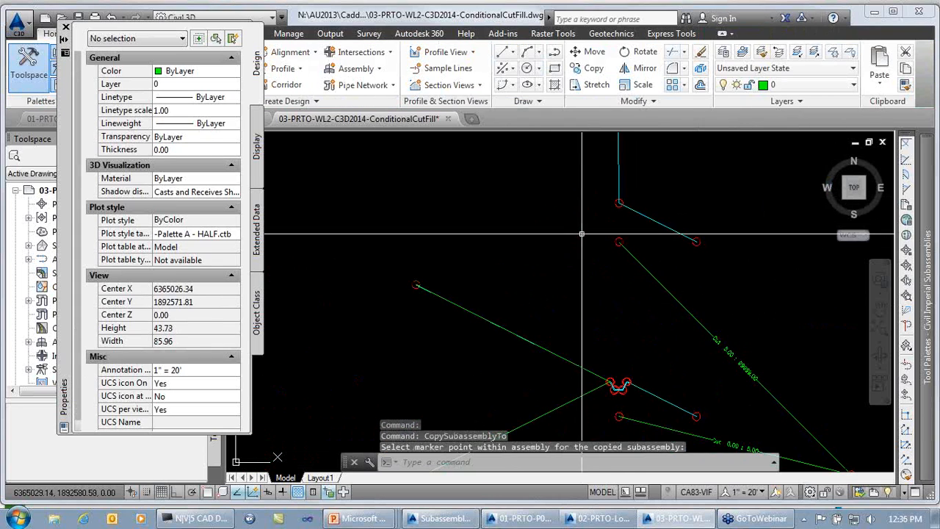
click(598, 280)
click(583, 297)
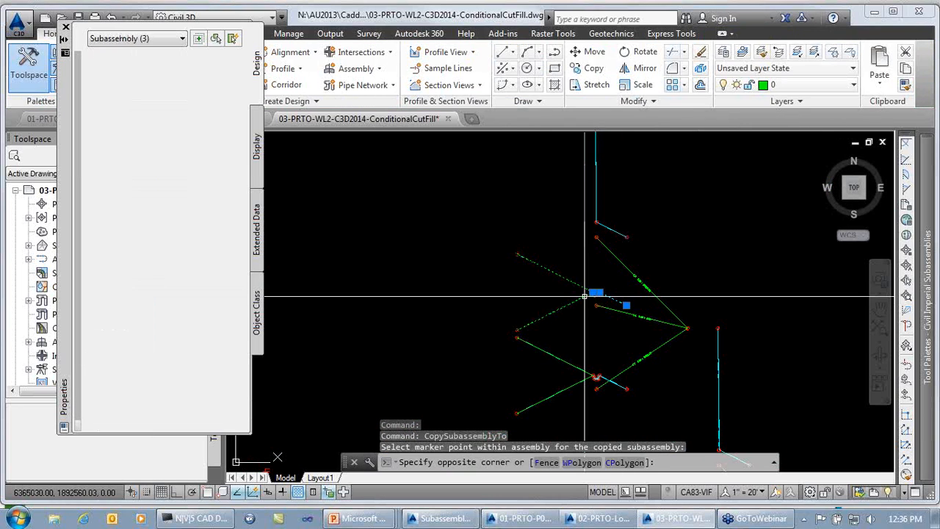
key(Escape)
scroll(592, 301, up, 3)
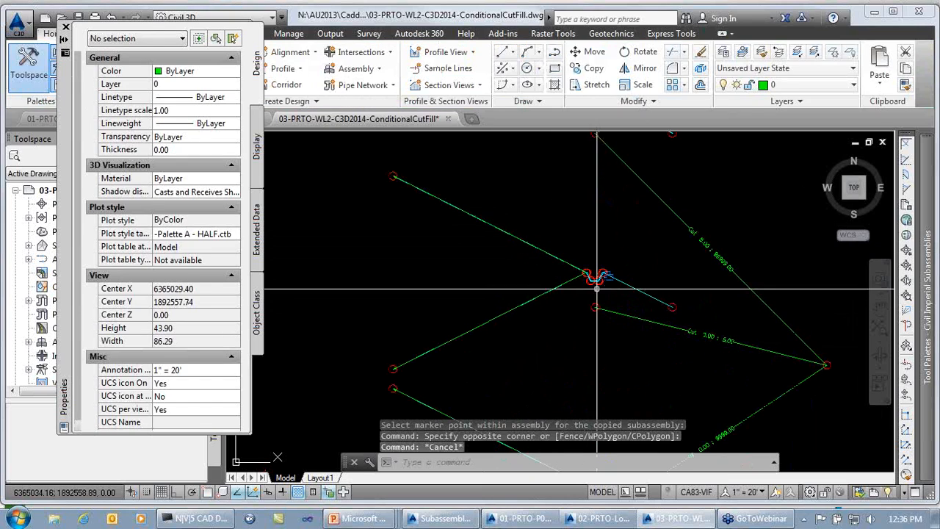
- Copy the two conditional branch subassemblies to the marker at the top of the uppermost wall in the unlabelled assembly
click(565, 283)
click(564, 282)
scroll(554, 228, down, 2)
middle_drag(560, 212, 602, 374)
scroll(580, 235, down, 2)
right_click(580, 235)
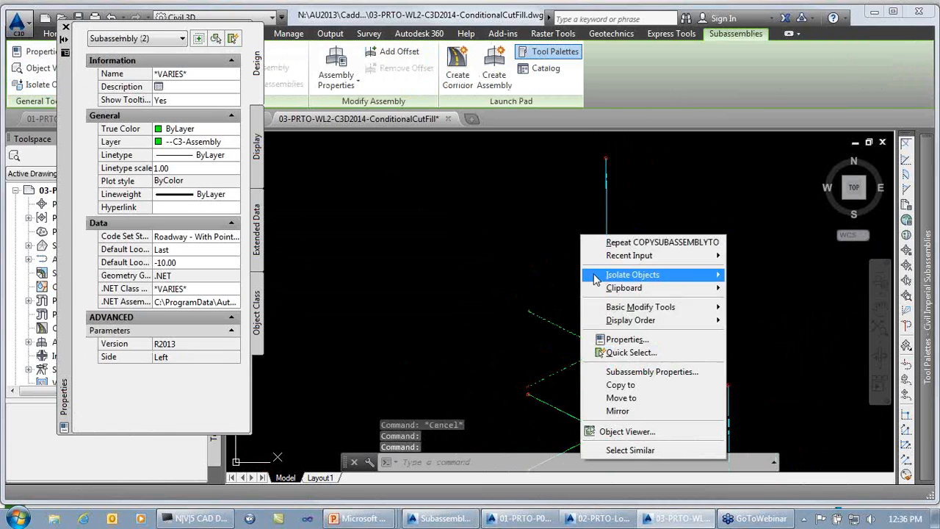
click(609, 385)
scroll(562, 220, down, 5)
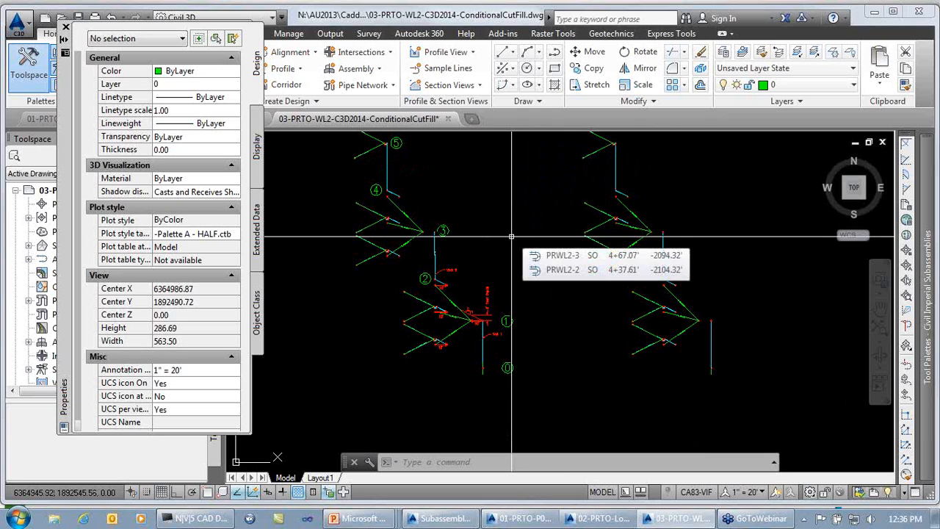
- Close the Properties palette and start a new corridor named CutWalls
middle_drag(505, 249, 693, 273)
scroll(679, 286, down, 2)
middle_drag(529, 301, 788, 310)
middle_drag(559, 297, 758, 375)
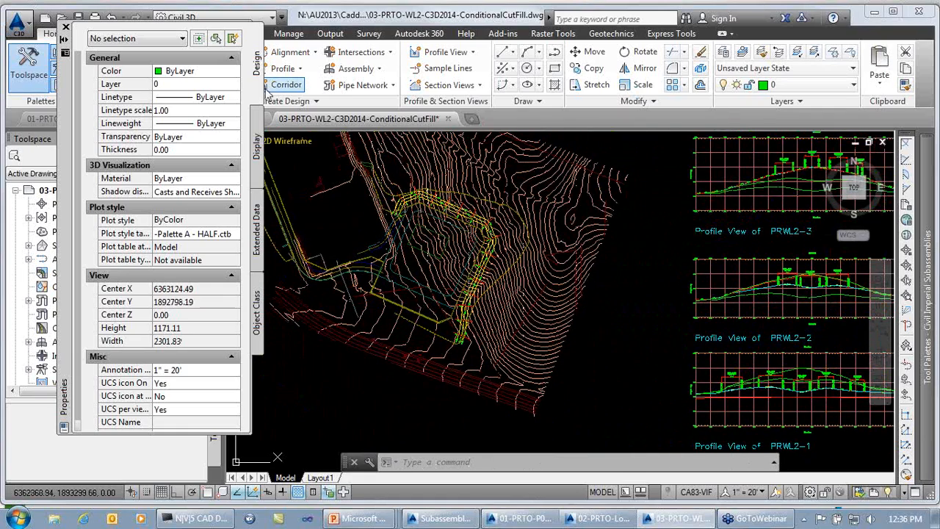
click(66, 27)
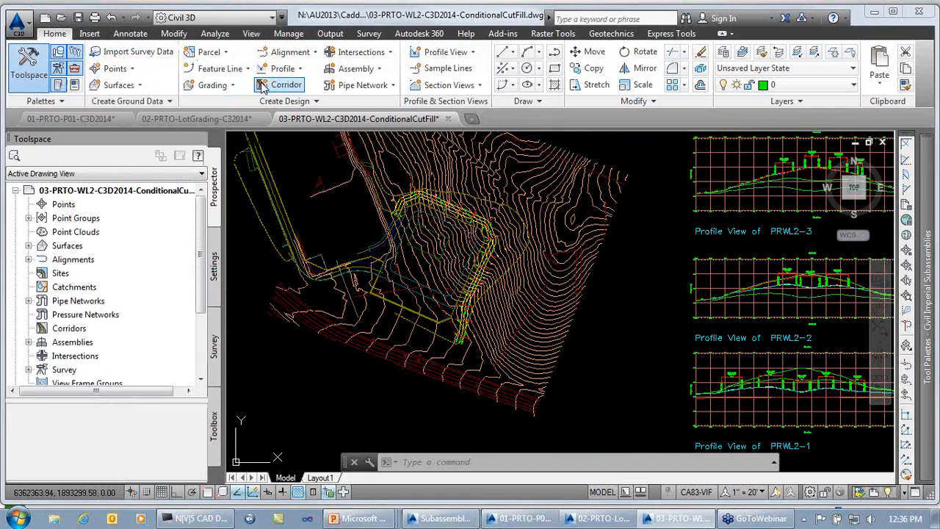
click(282, 85)
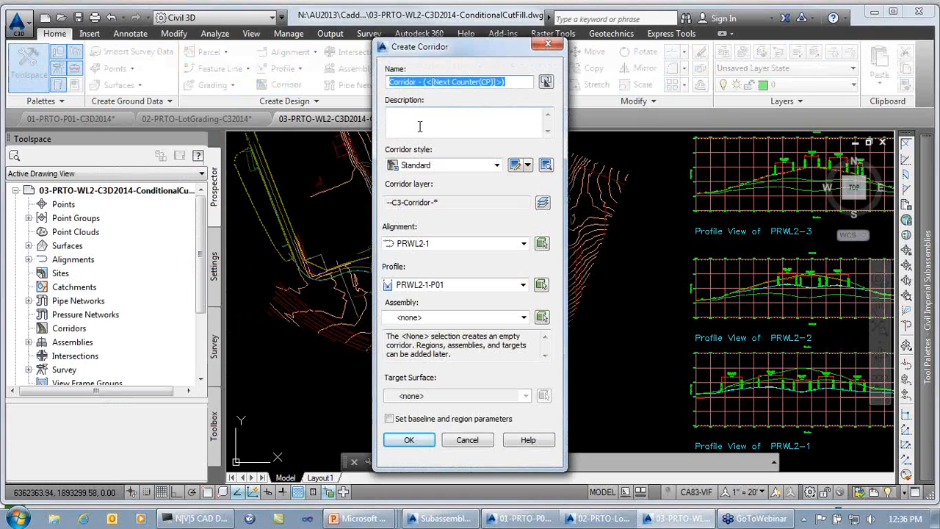
text(C)
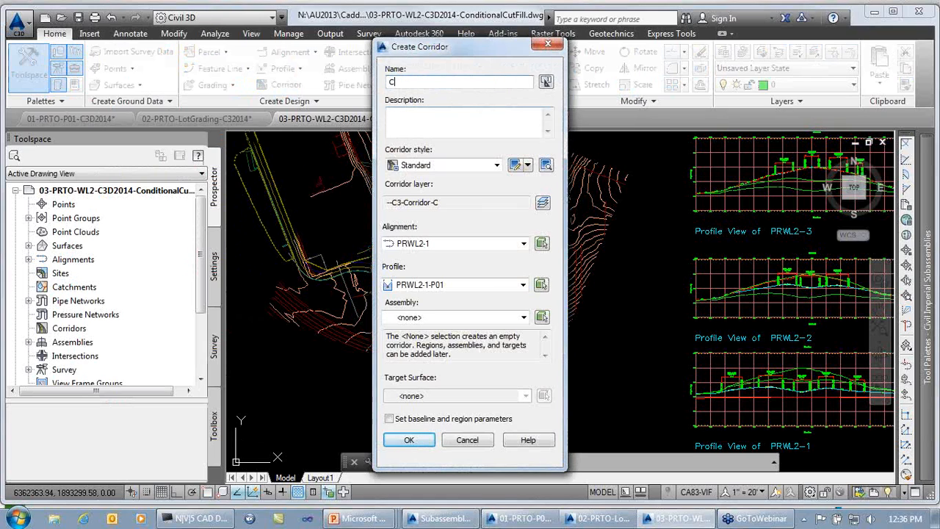
text(utWalls)
- Define the corridor with alignment PRWL2-1, profile PRWL2-1-P01, assembly Wall2 and target surface E01, keeping baseline and region parameters enabled
click(425, 244)
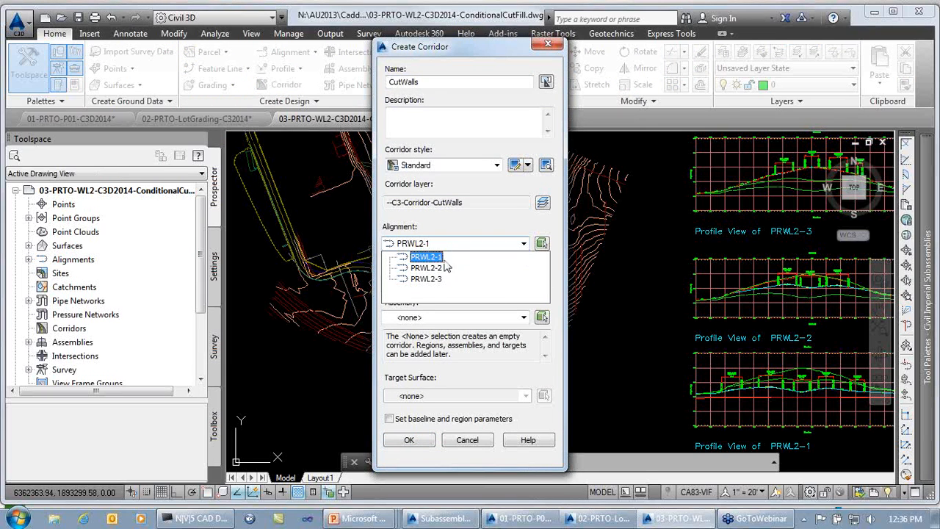
click(444, 259)
click(449, 286)
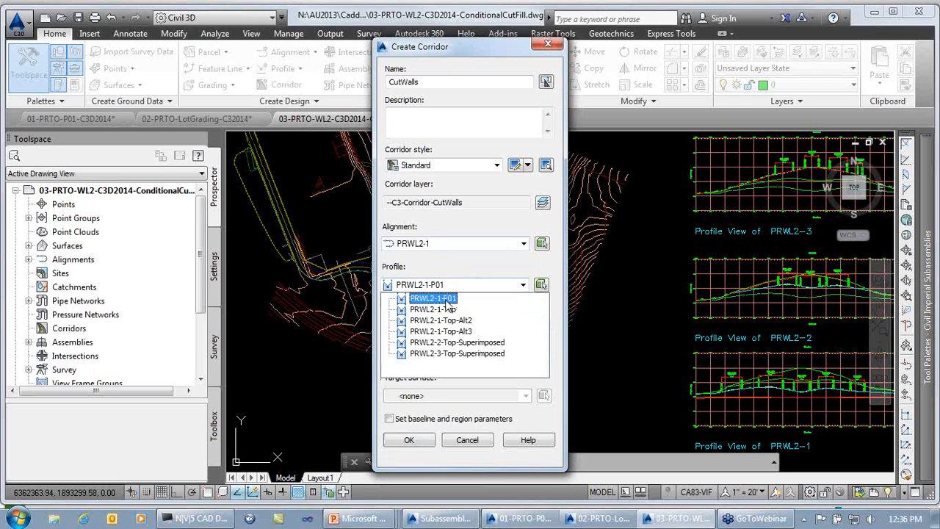
click(444, 298)
click(447, 319)
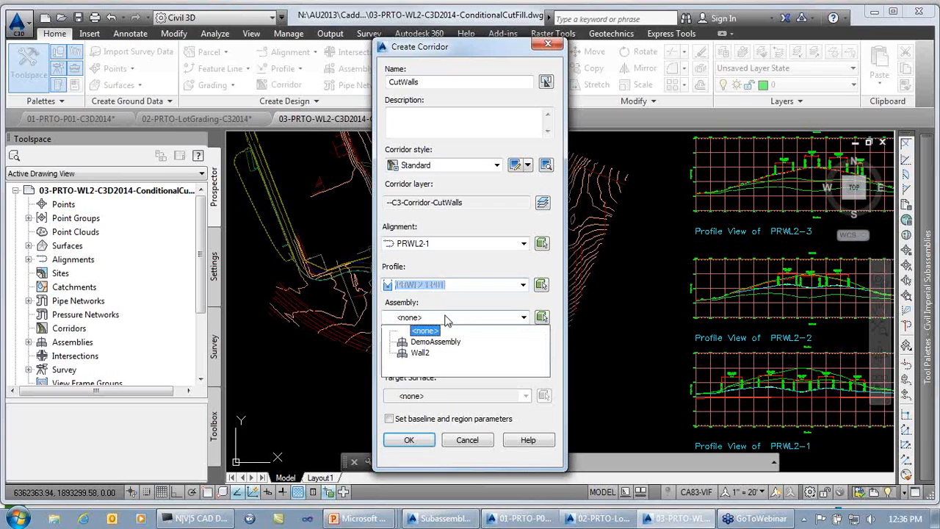
click(421, 352)
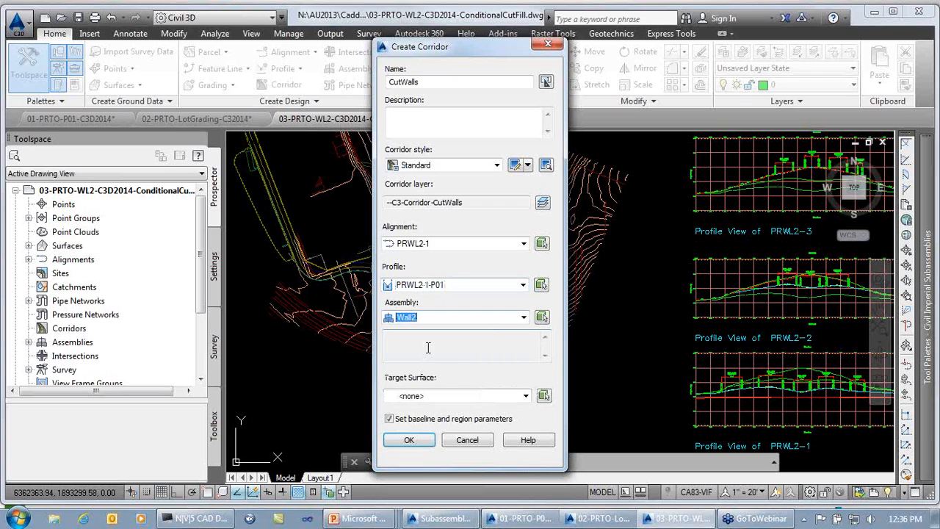
click(435, 398)
click(415, 419)
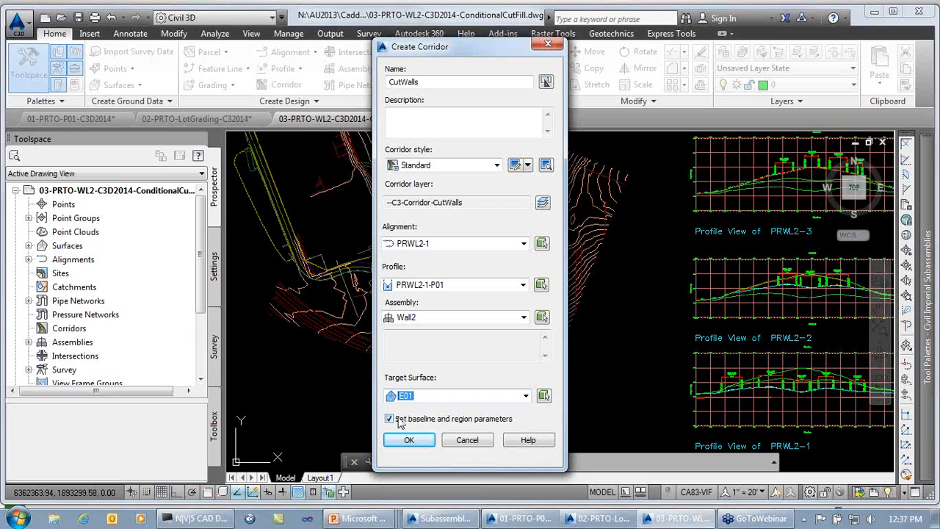
click(409, 439)
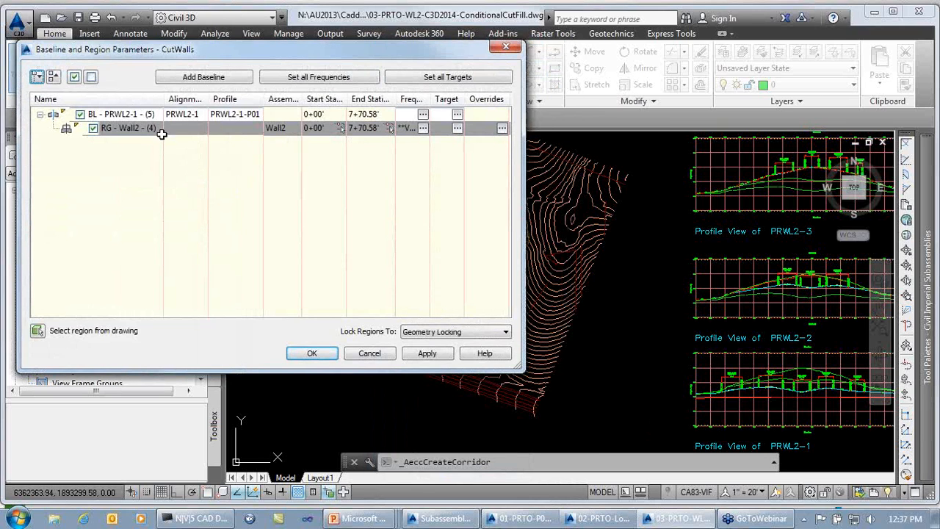
- Set the frequency for all regions so assemblies are not applied at profile geometry points
click(317, 77)
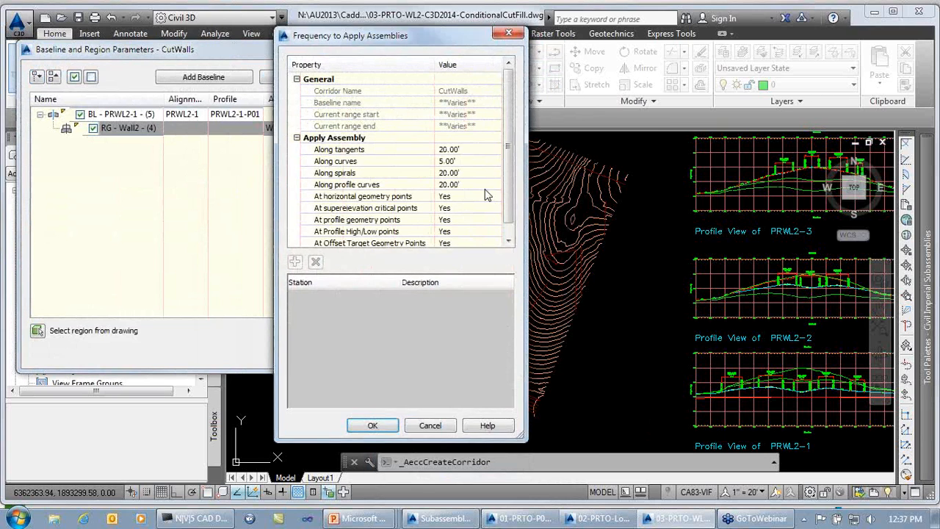
scroll(508, 163, down, 1)
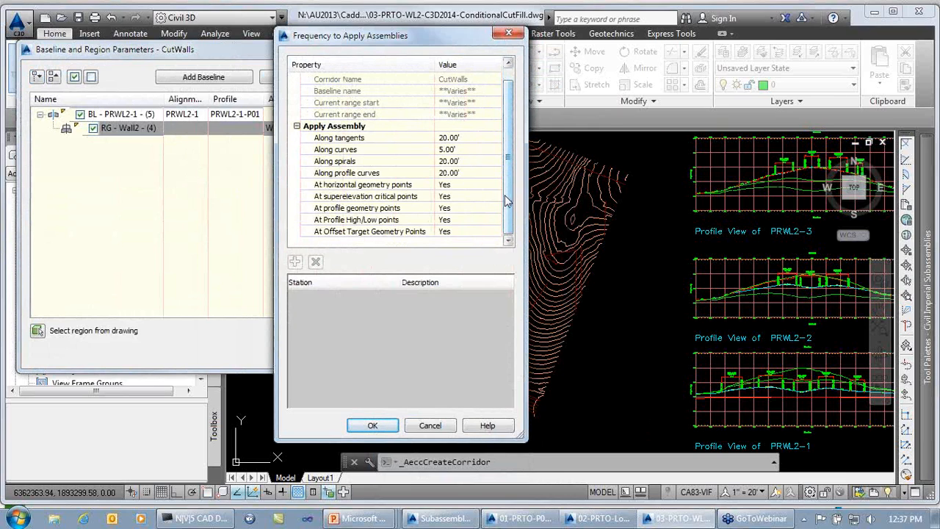
click(450, 209)
click(445, 208)
click(445, 221)
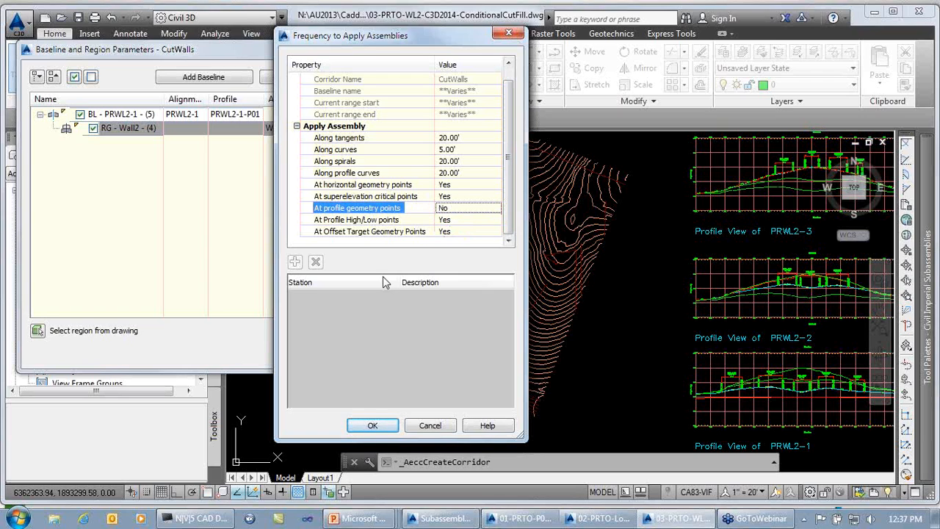
click(372, 425)
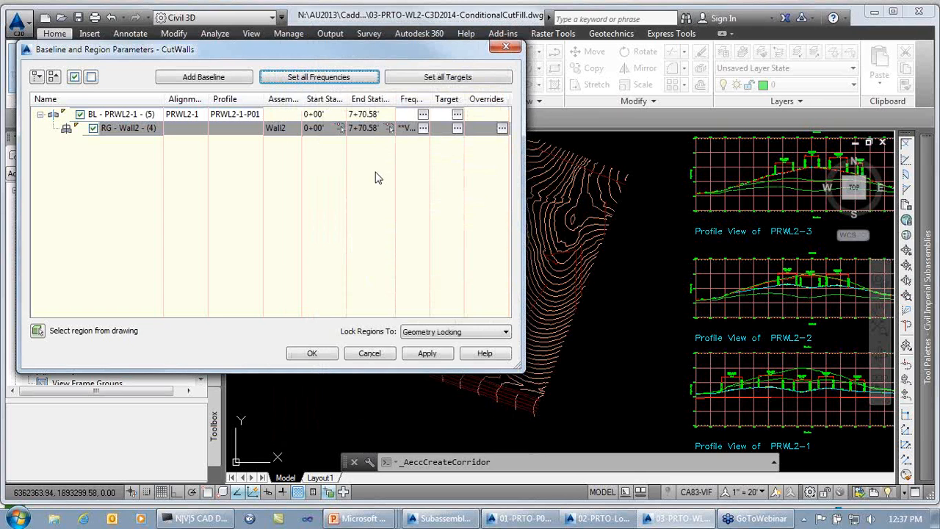
- In the corridor's target mapping, set WallFace0-1's vertical deflection profile to PRWL2-1-Top from alignment PRWL2-1
click(431, 78)
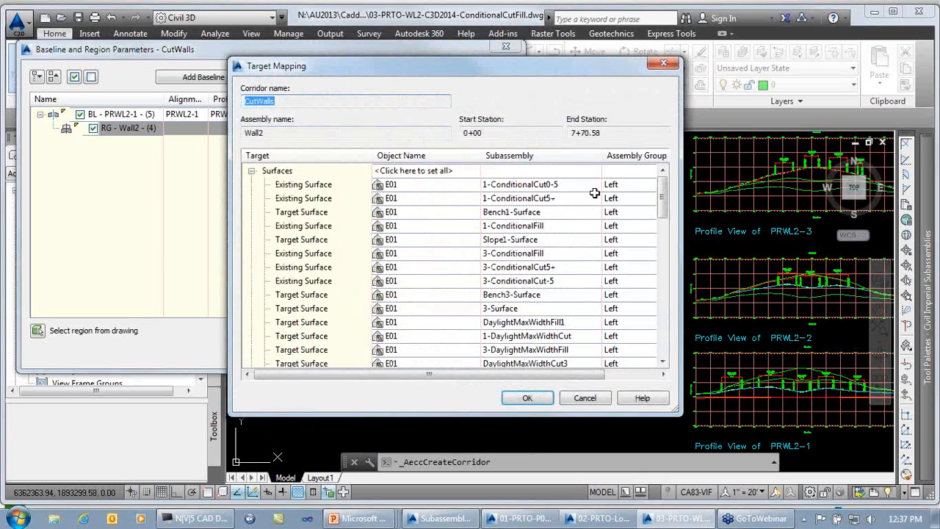
click(663, 195)
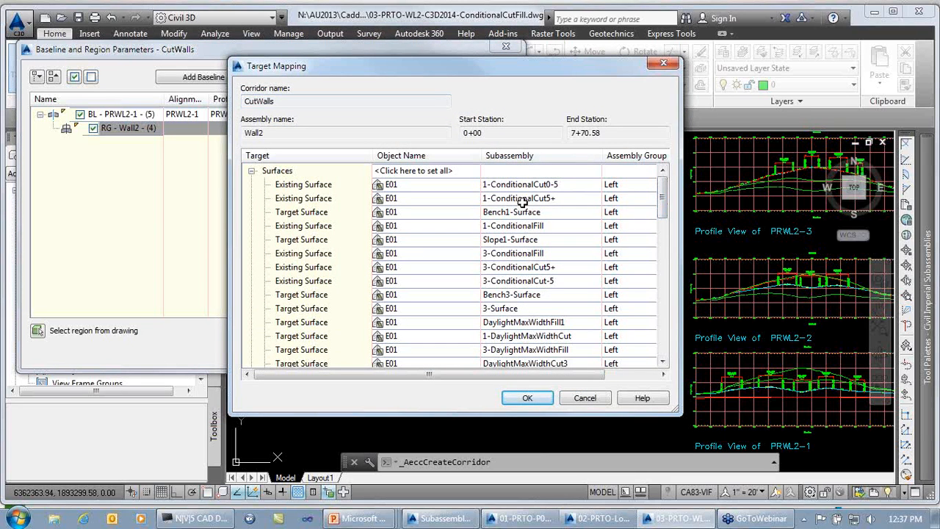
drag(662, 210, 662, 309)
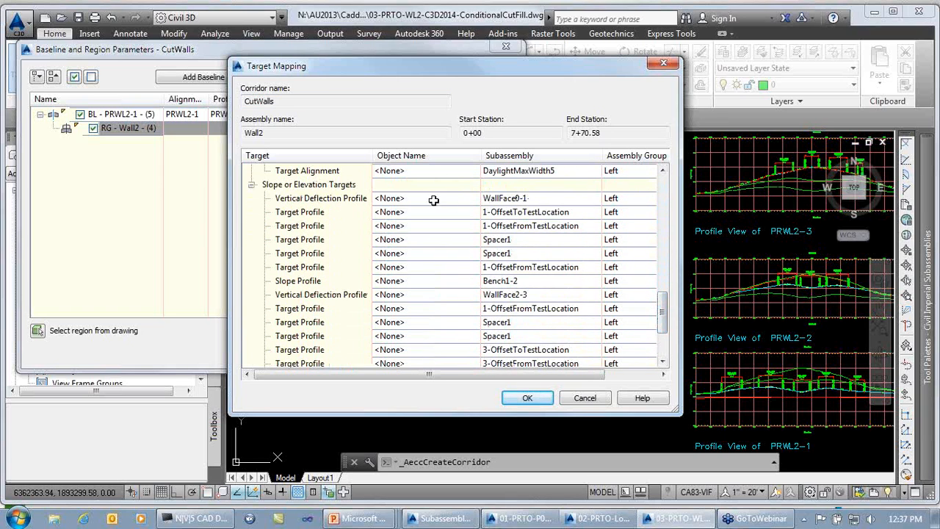
click(433, 199)
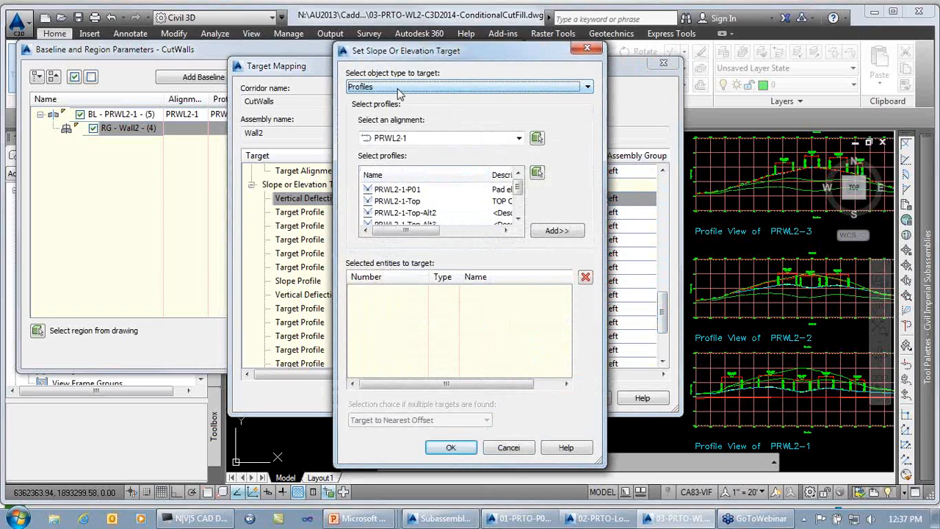
click(419, 138)
click(422, 145)
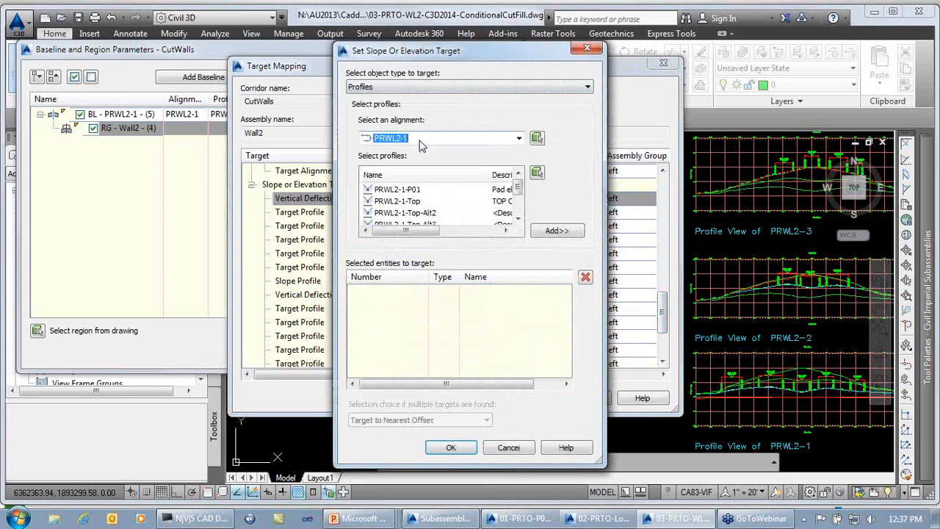
click(411, 202)
click(555, 230)
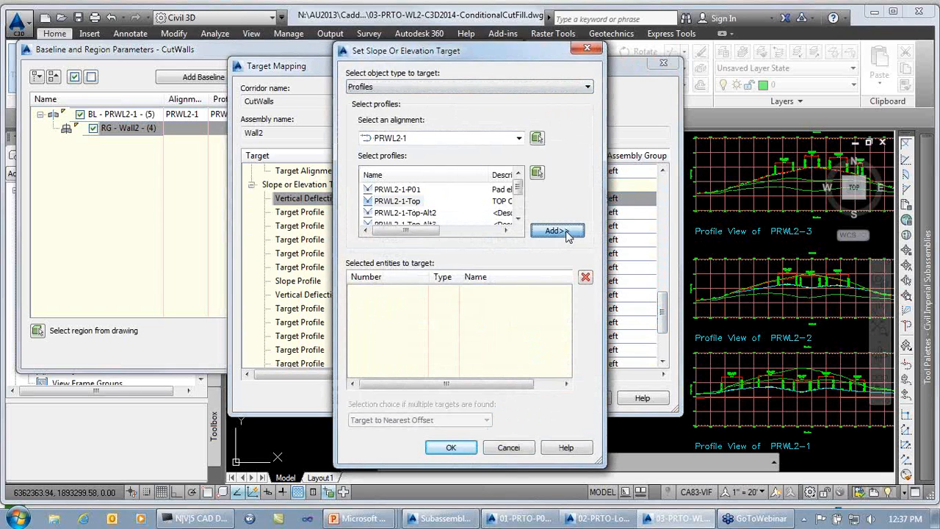
click(471, 447)
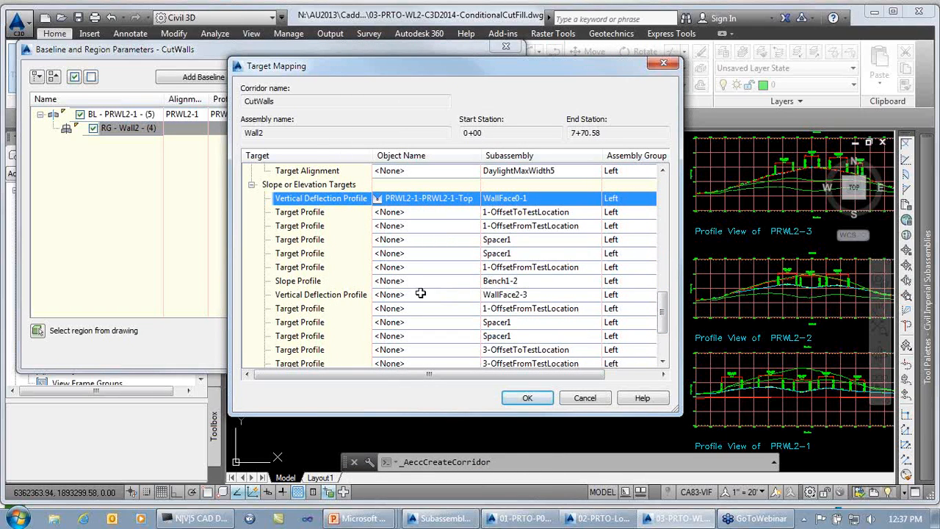
- Set WallFace2-3's vertical deflection profile to PRWL2-2-Top from alignment PRWL2-2
click(425, 294)
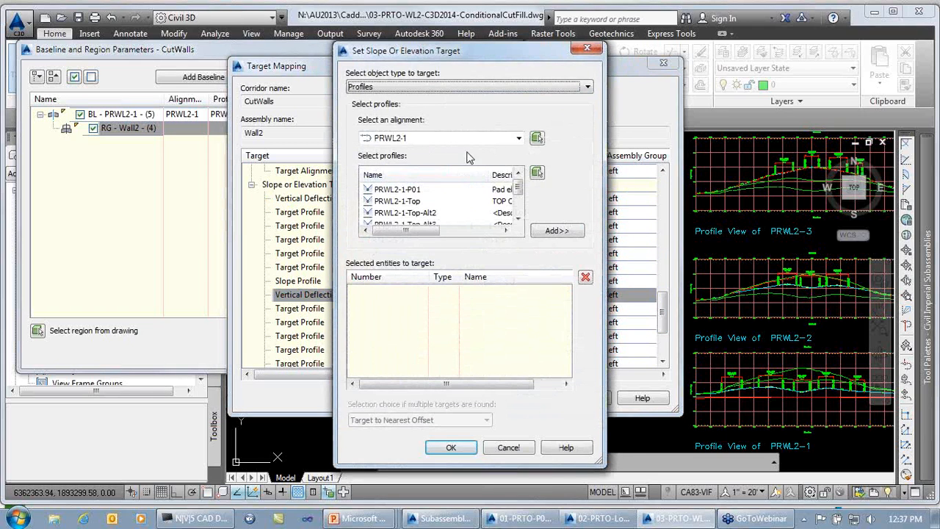
click(460, 141)
click(404, 161)
click(398, 213)
click(556, 230)
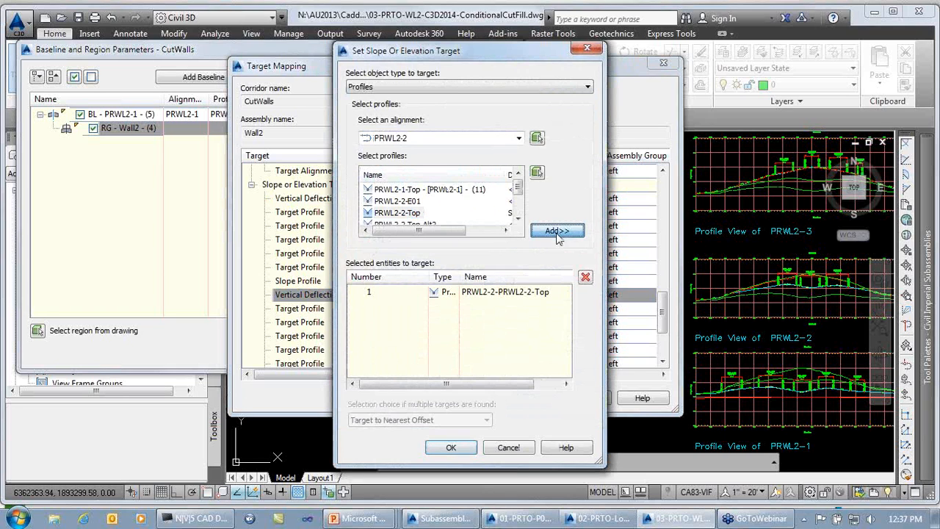
click(468, 450)
- Set WallFace4-5's vertical deflection profile to PRWL2-3-Top from alignment PRWL2-3
drag(660, 308, 663, 334)
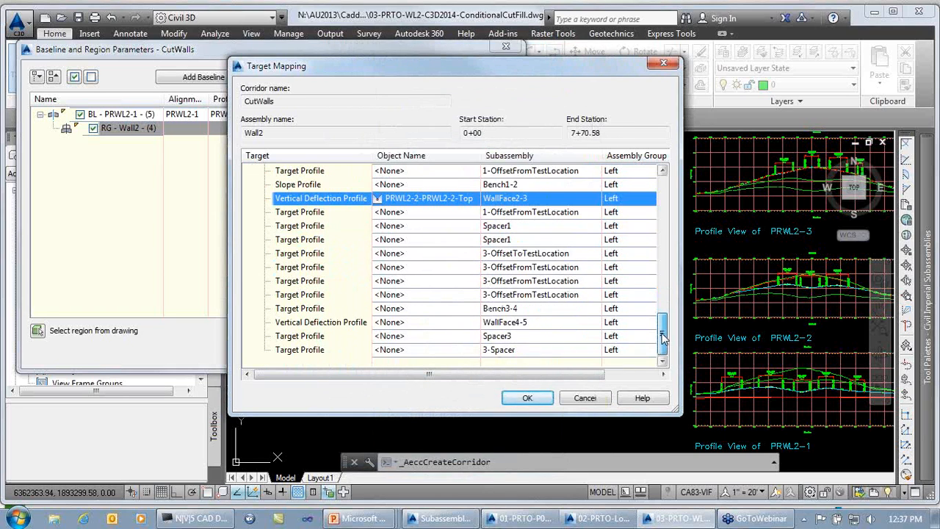
click(450, 321)
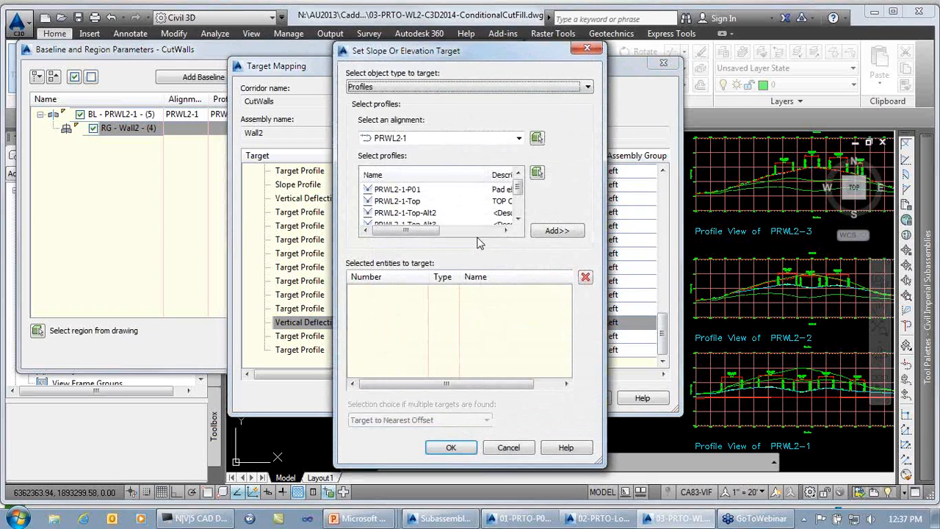
click(485, 139)
click(400, 171)
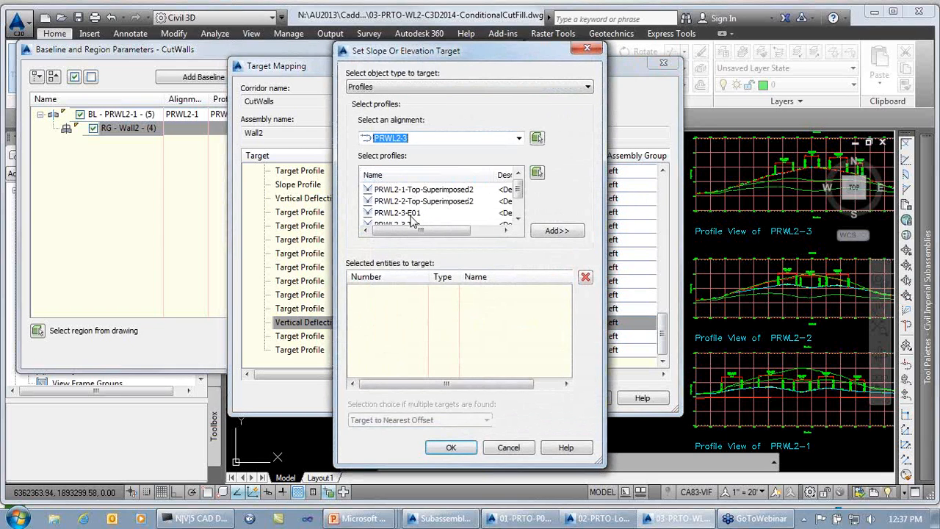
click(517, 218)
click(400, 213)
click(552, 231)
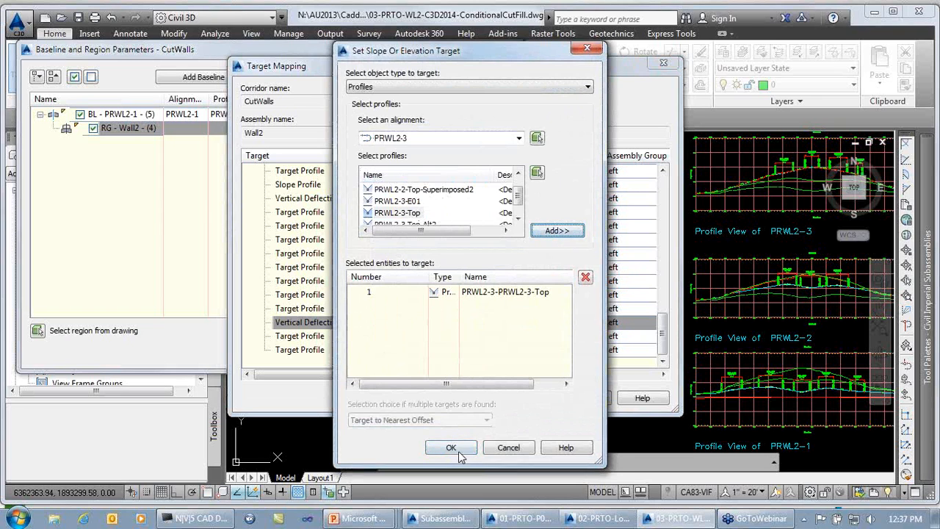
click(457, 453)
- Accept the target mapping and the baseline and region parameters, and build the CutWalls corridor
click(526, 397)
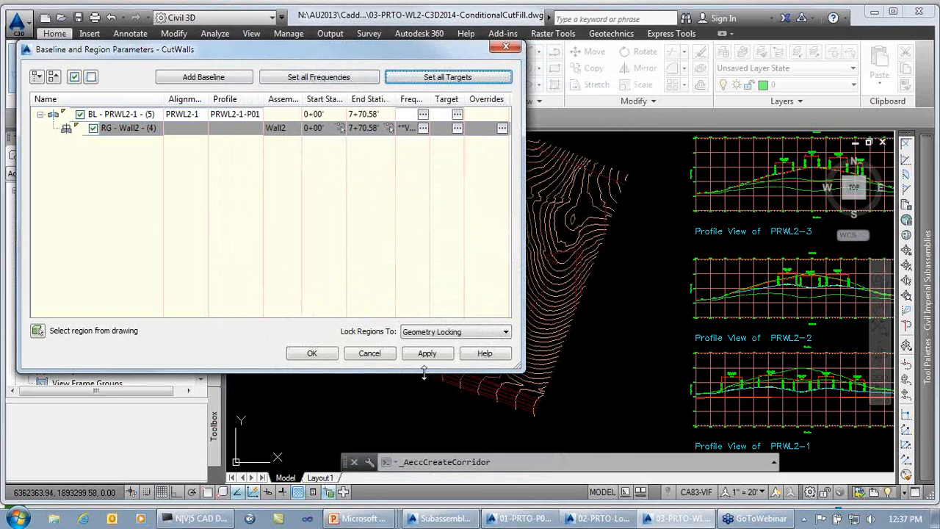
click(312, 356)
click(417, 240)
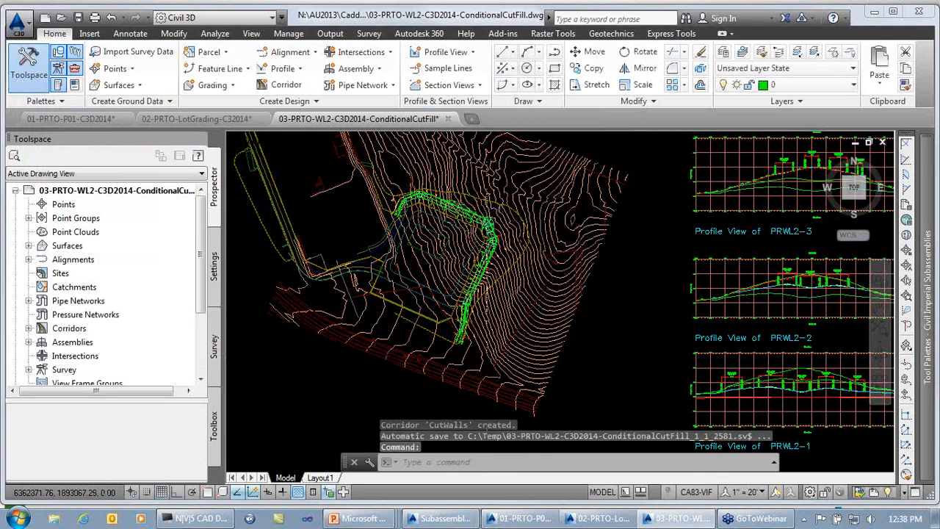
- Select the CutWalls corridor near the wall's bend and open it in the Object Viewer
scroll(486, 221, up, 5)
click(486, 220)
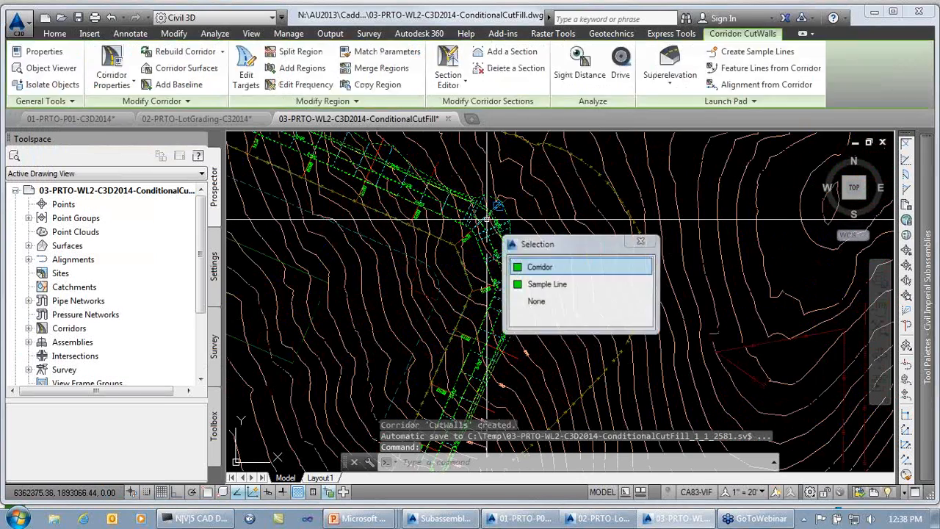
click(541, 268)
right_click(543, 226)
mouse_move(594, 406)
click(589, 480)
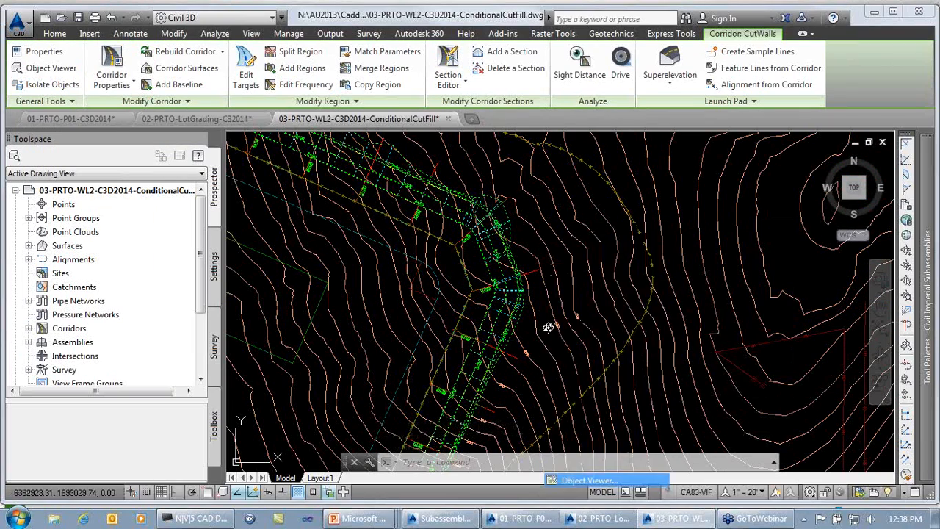
- Examine the CutWalls corridor in 3D around the bend near its western end in the Object Viewer
drag(485, 304, 511, 203)
middle_drag(511, 202, 576, 466)
scroll(407, 246, up, 5)
middle_drag(407, 245, 570, 379)
drag(376, 300, 354, 323)
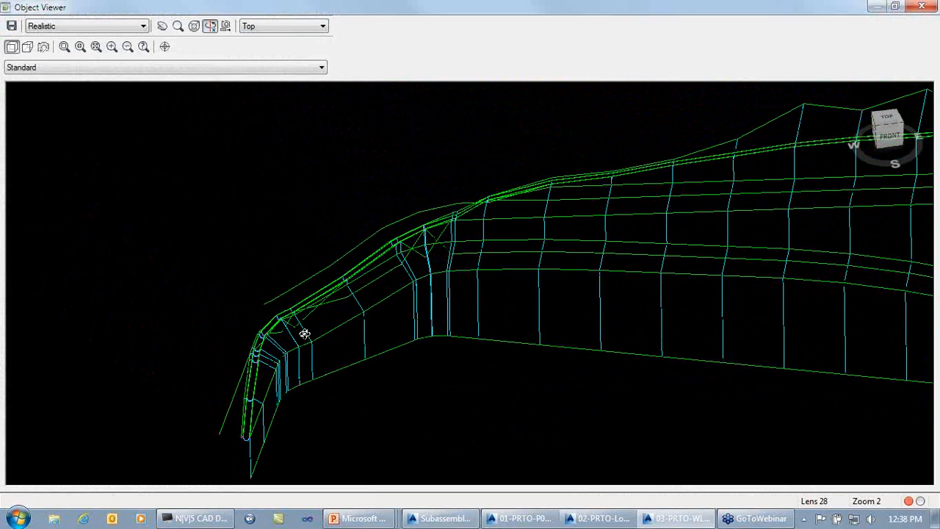
scroll(297, 326, up, 5)
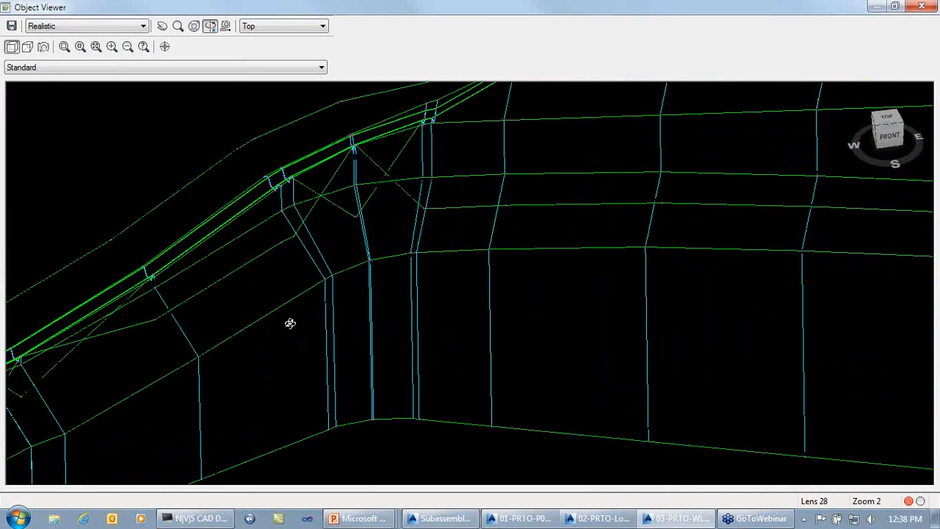
drag(290, 324, 541, 241)
drag(327, 361, 406, 313)
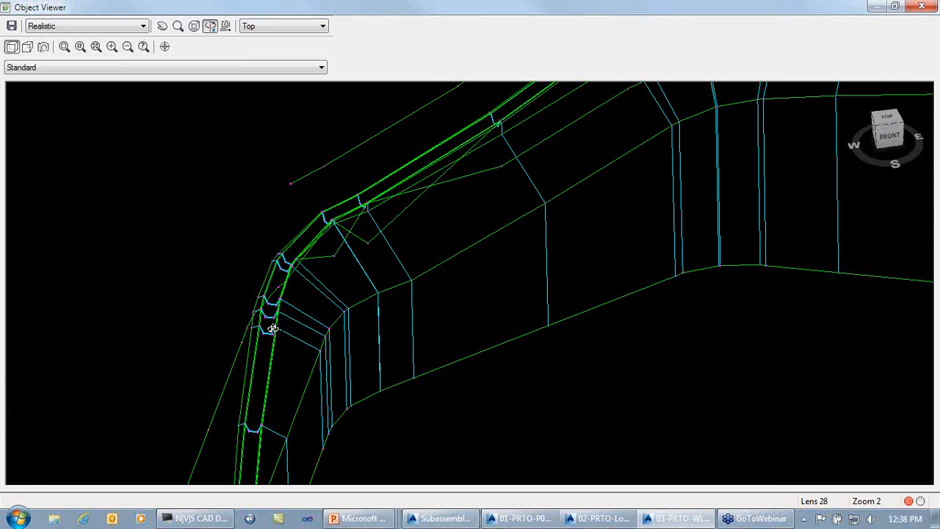
- Examine the ditch and daylight feature lines along the top of the wall up close, and close the Object Viewer
middle_drag(316, 287, 296, 316)
scroll(298, 311, up, 3)
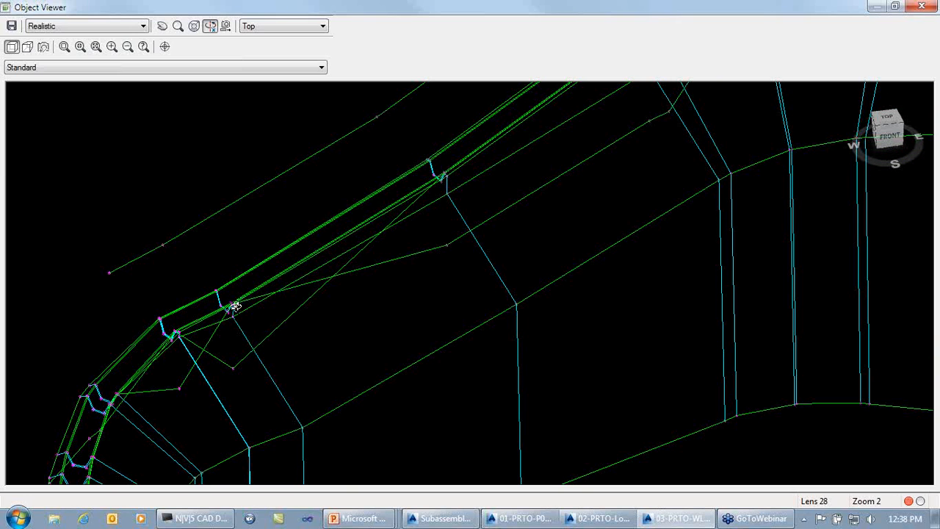
drag(442, 223, 436, 279)
drag(521, 217, 298, 321)
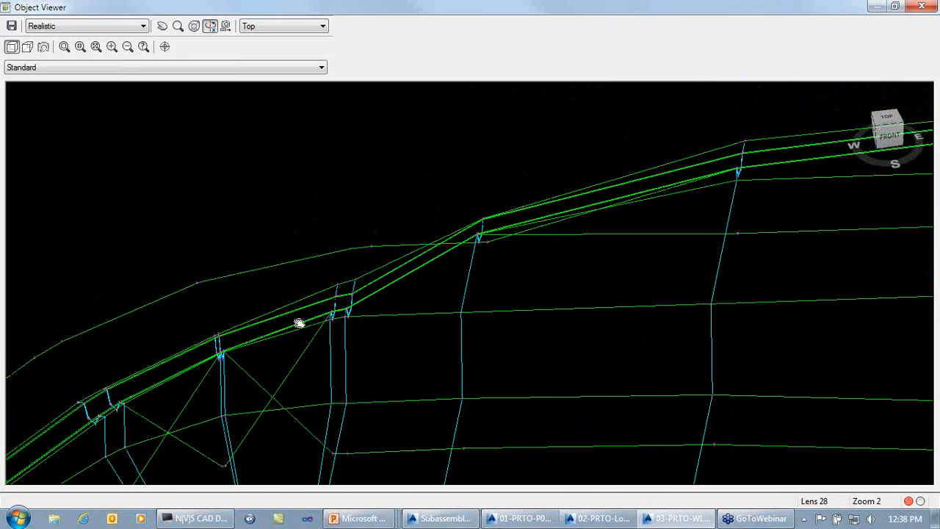
drag(478, 267, 403, 315)
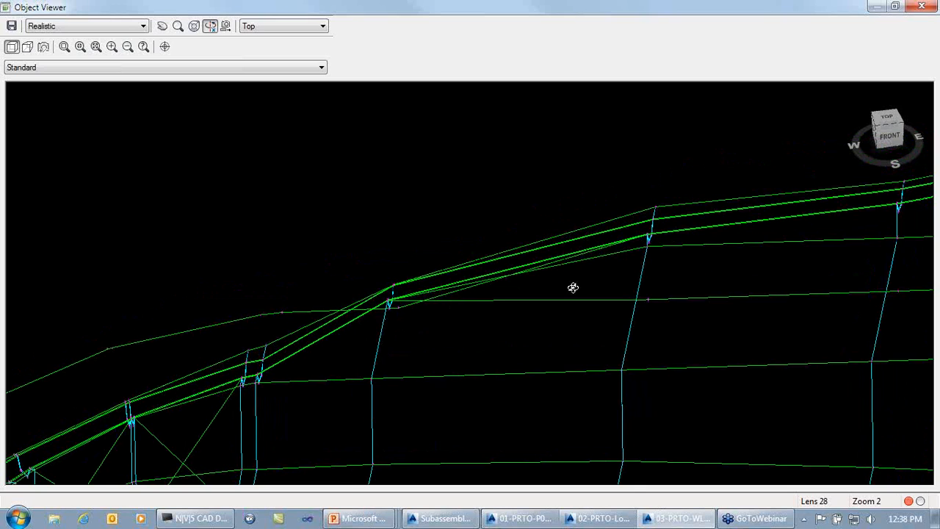
drag(573, 287, 504, 301)
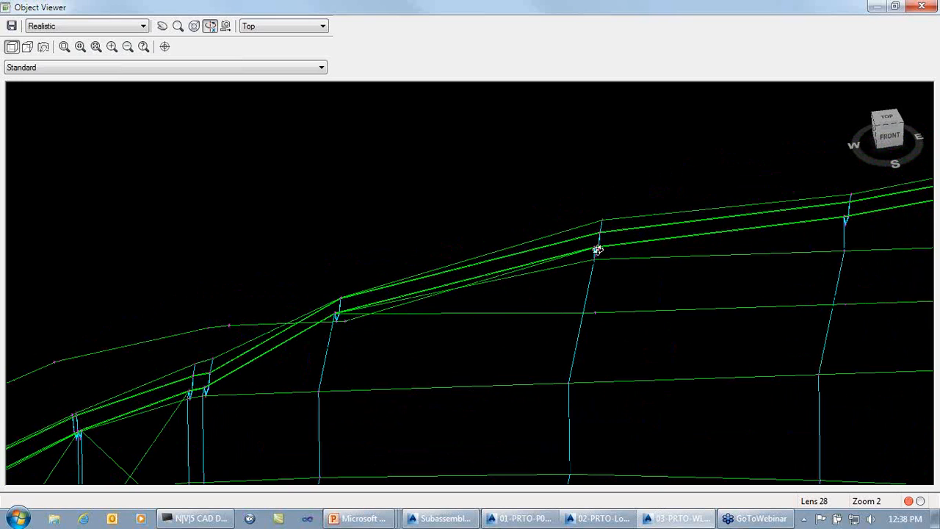
drag(599, 251, 561, 197)
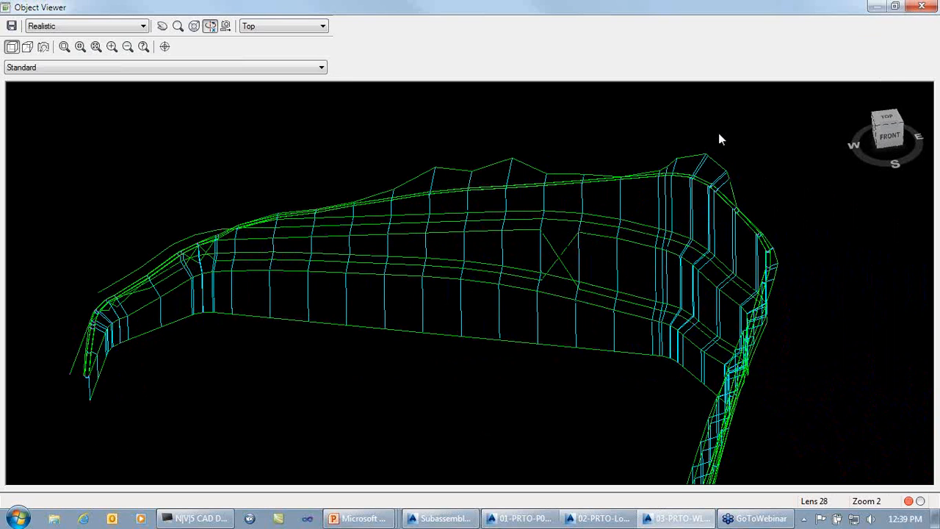
key(Escape)
- Open the CutWalls corridor properties and turn off the connection of the P2 feature line
click(504, 224)
right_click(504, 223)
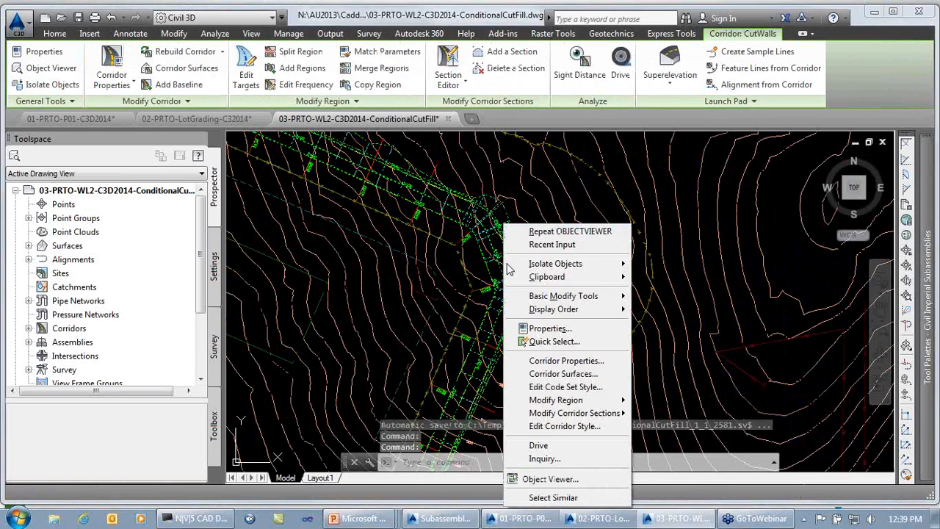
click(540, 360)
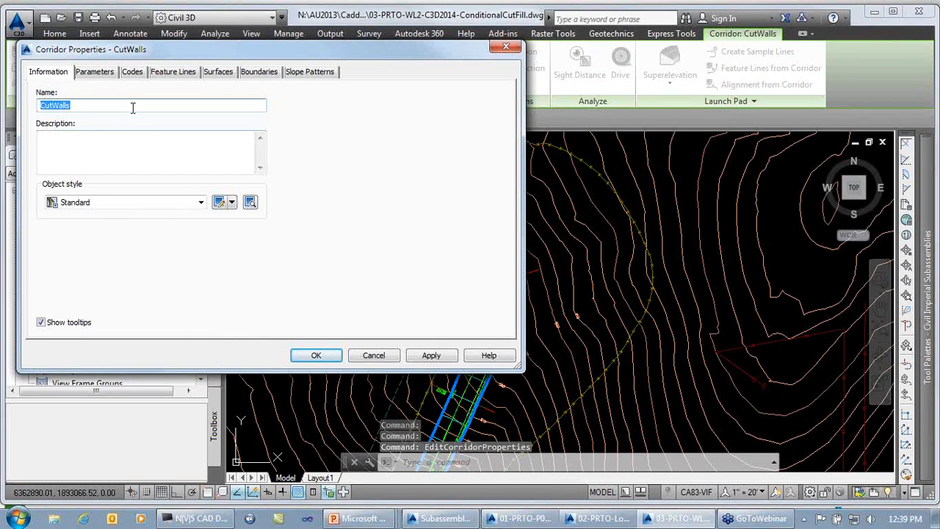
click(163, 76)
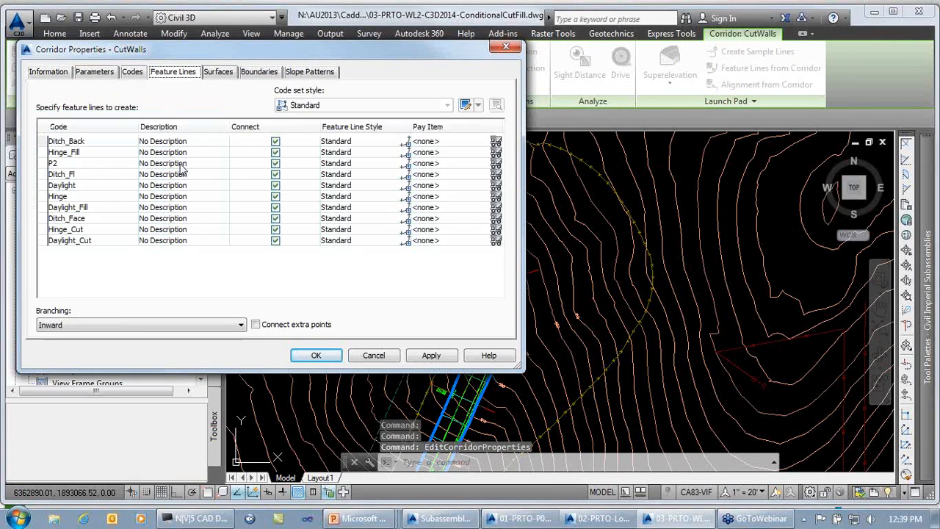
click(62, 166)
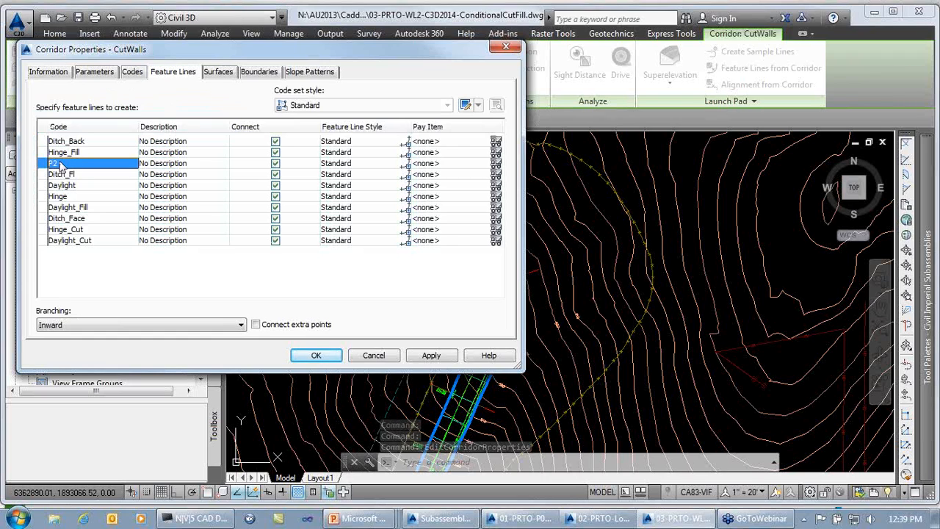
click(275, 163)
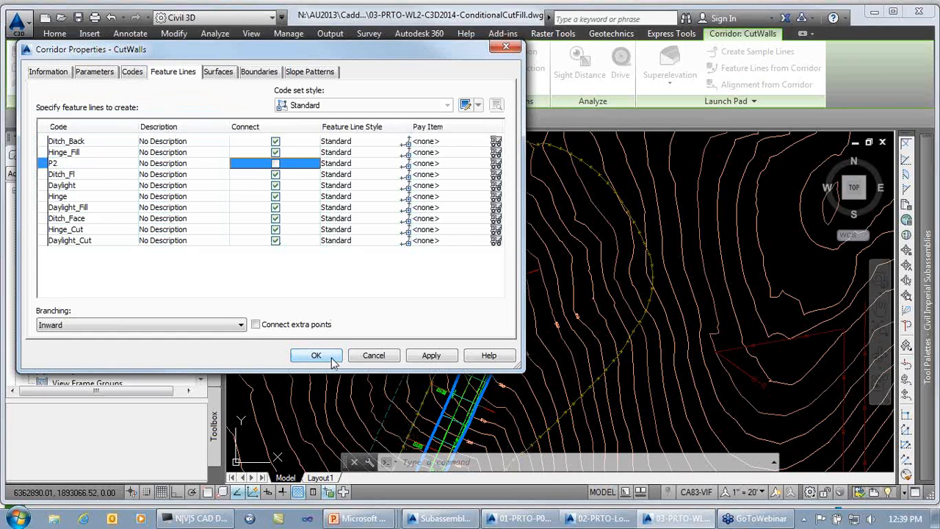
- Create a corridor surface from Top links added as breaklines, with overhang correction set to Top Links
click(217, 74)
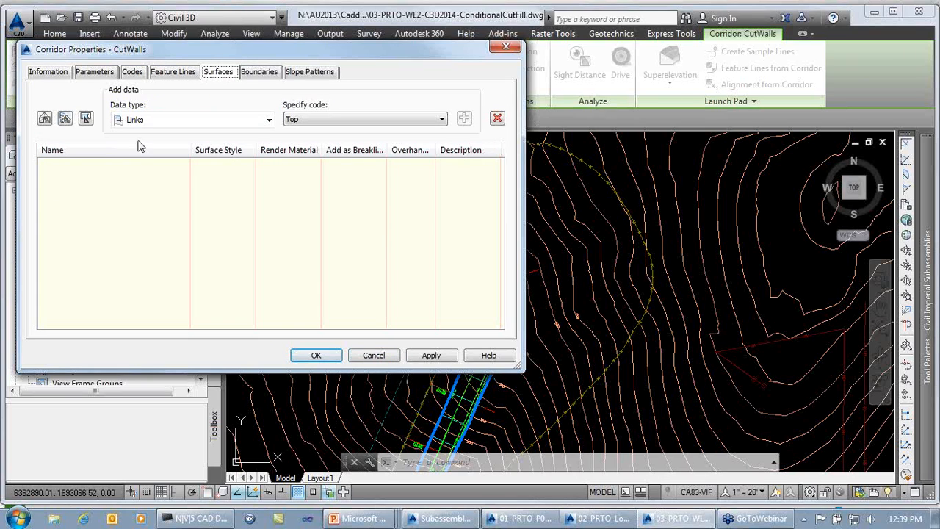
click(45, 119)
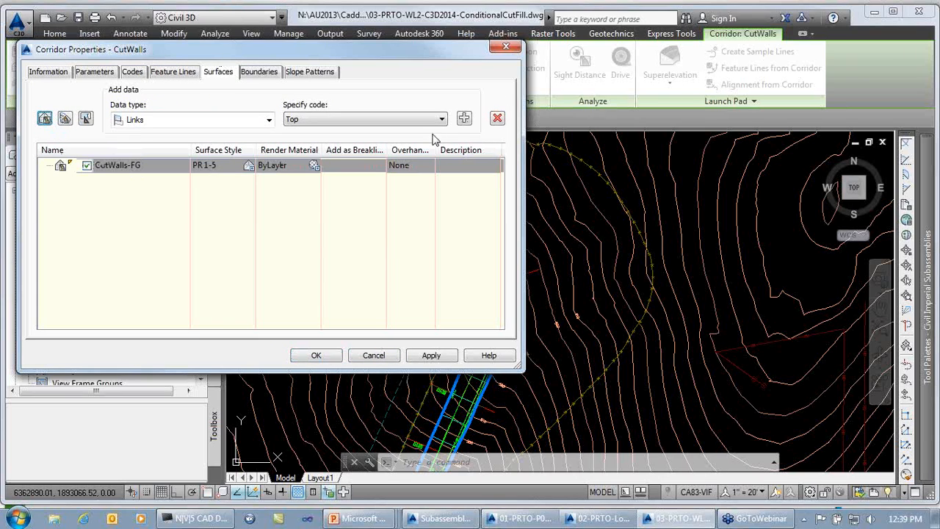
click(465, 119)
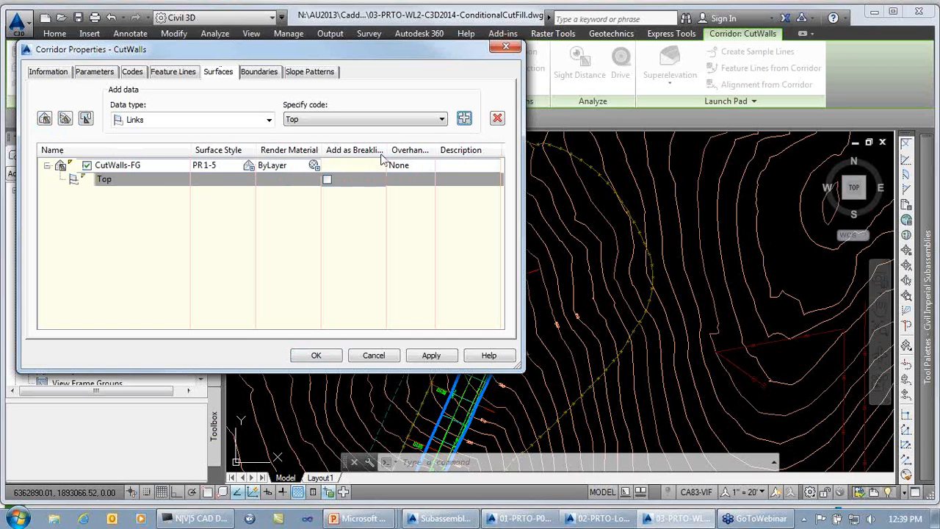
click(327, 179)
click(421, 167)
click(418, 166)
click(416, 181)
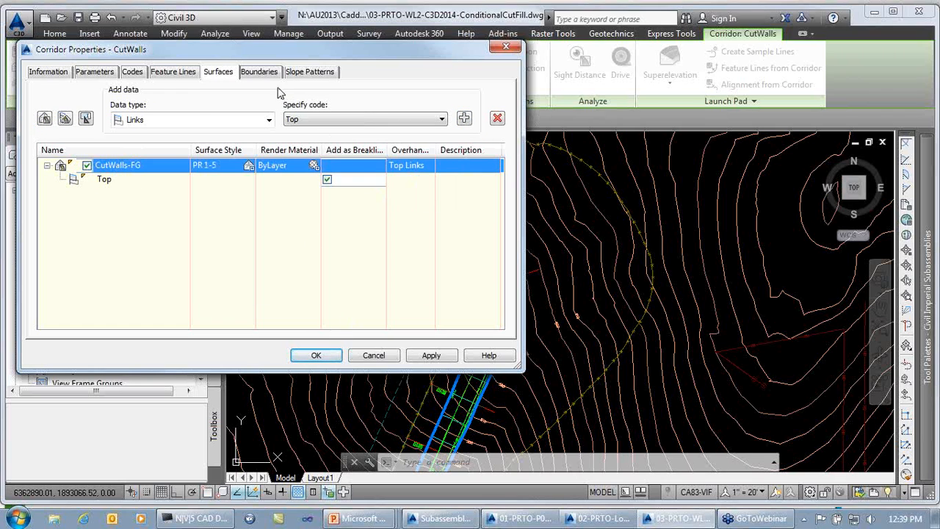
- Use the corridor extents as the outer boundary of the CutWalls-FG surface and apply the corridor properties
click(259, 72)
right_click(105, 117)
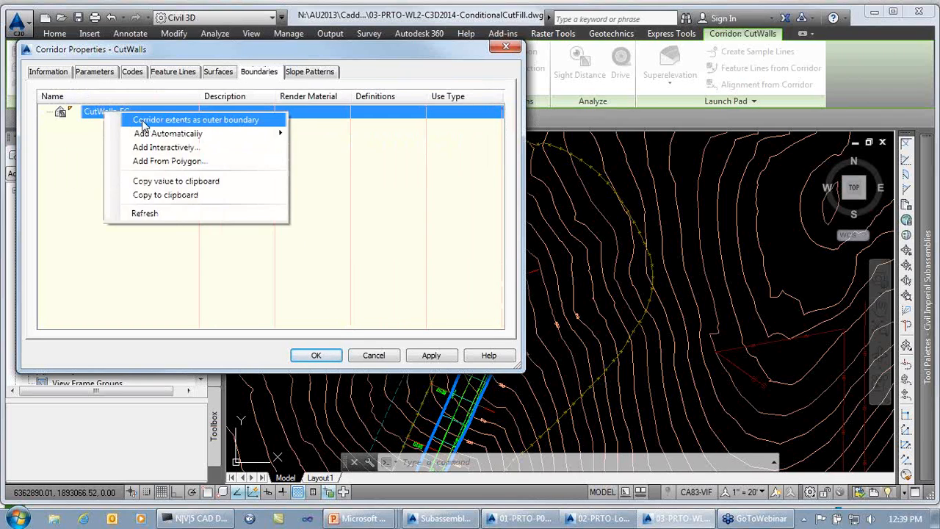
click(169, 119)
click(313, 357)
click(401, 236)
- Split model space into two vertical viewports showing the upper stretch of the wall corridor
scroll(603, 317, up, 5)
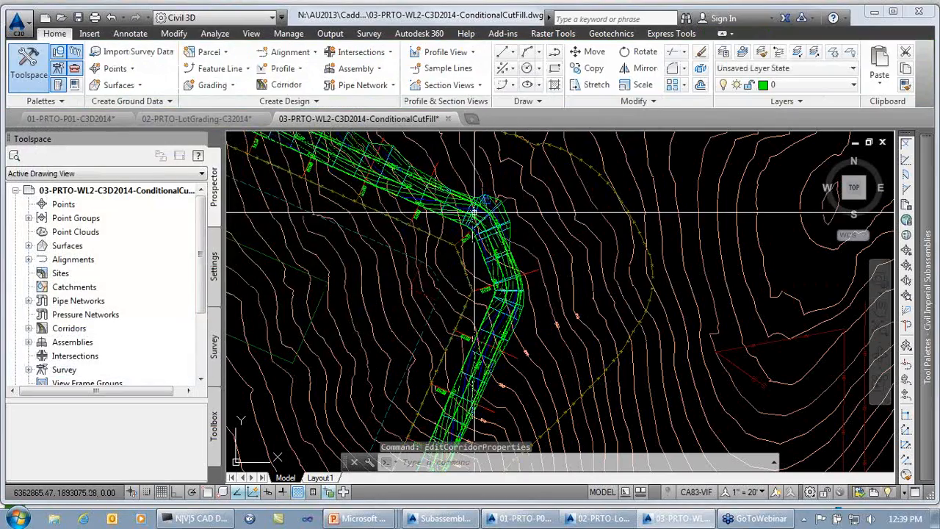
middle_drag(423, 239, 596, 315)
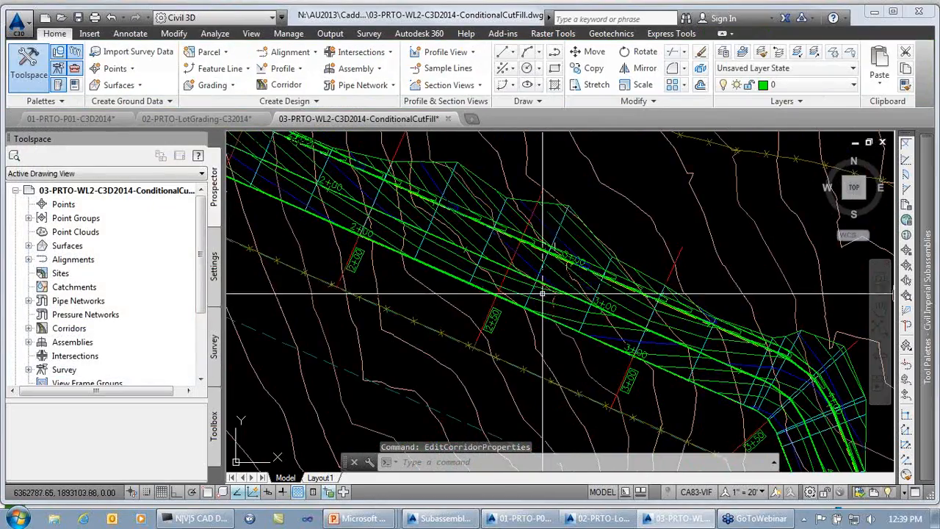
middle_drag(426, 257, 590, 328)
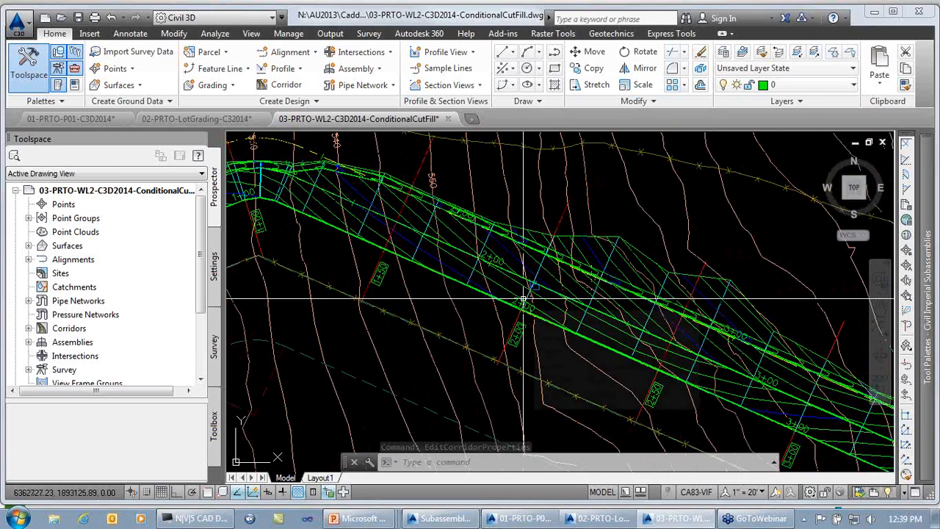
click(235, 144)
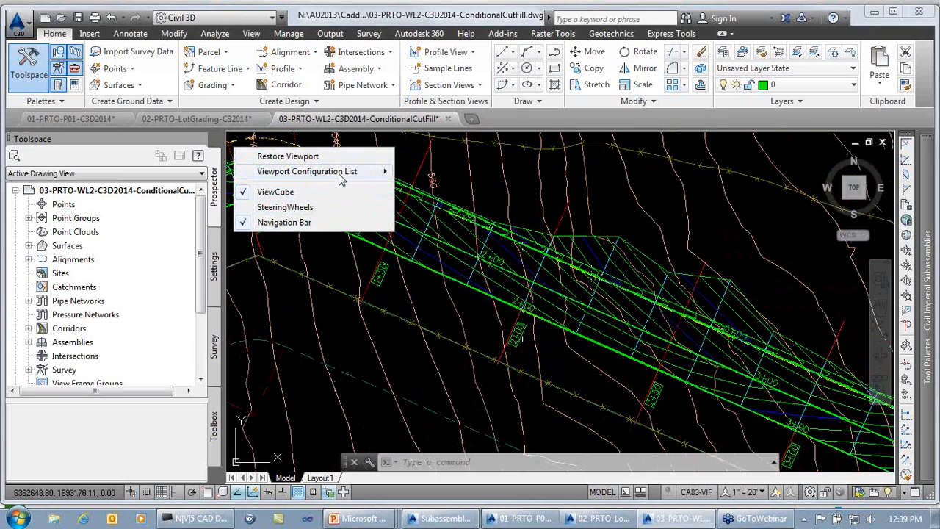
mouse_move(340, 176)
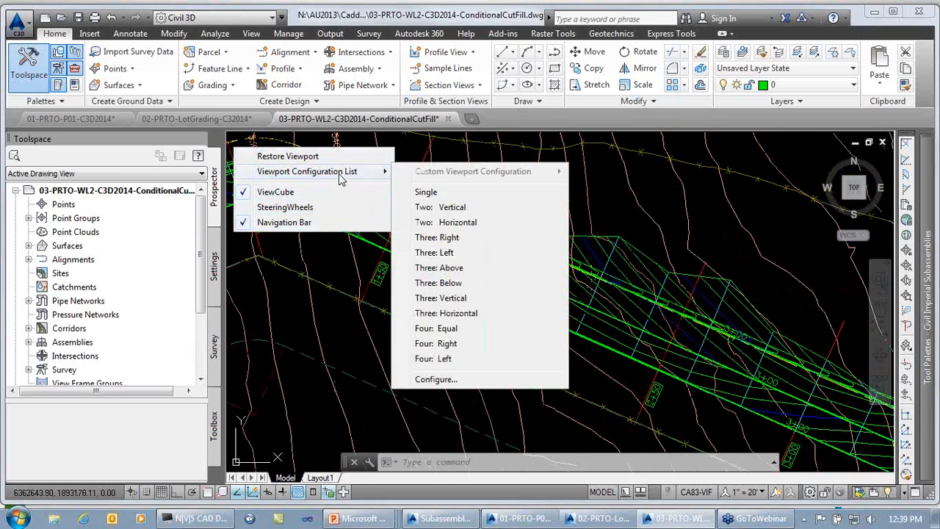
click(444, 209)
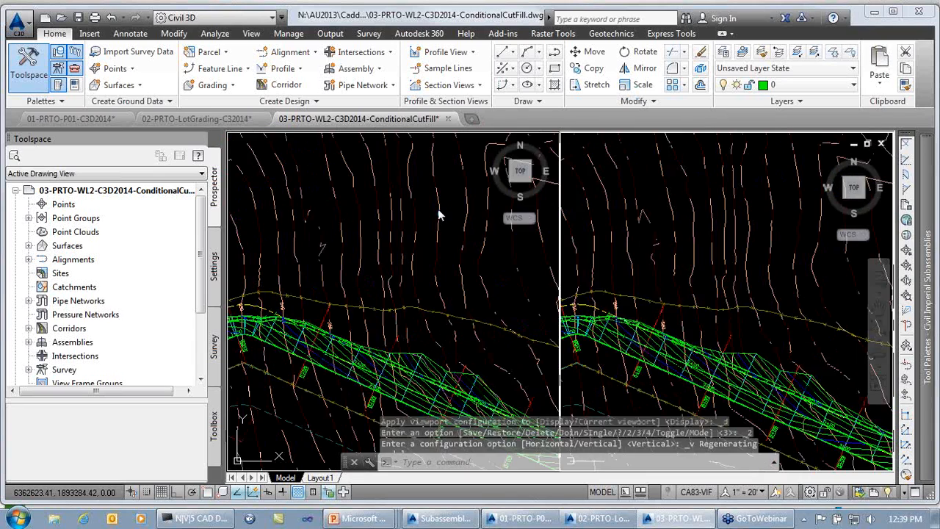
click(570, 145)
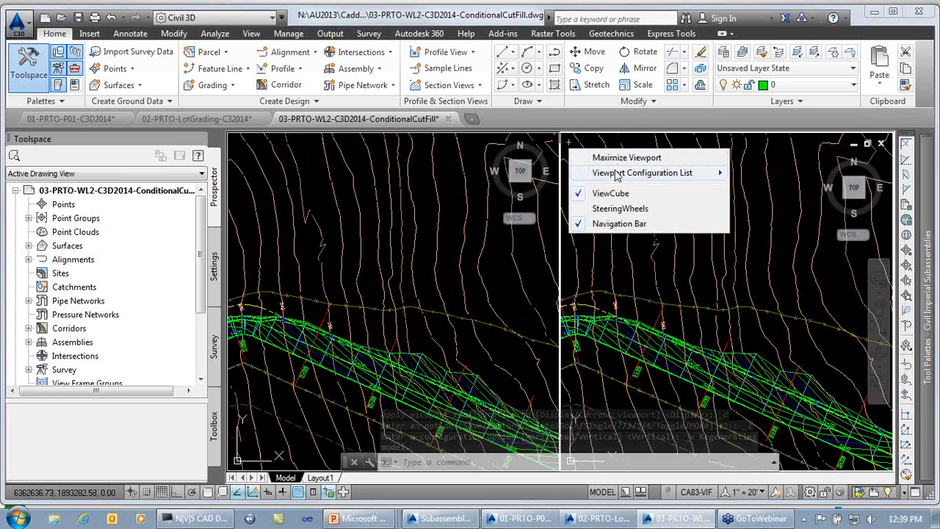
click(593, 140)
click(606, 147)
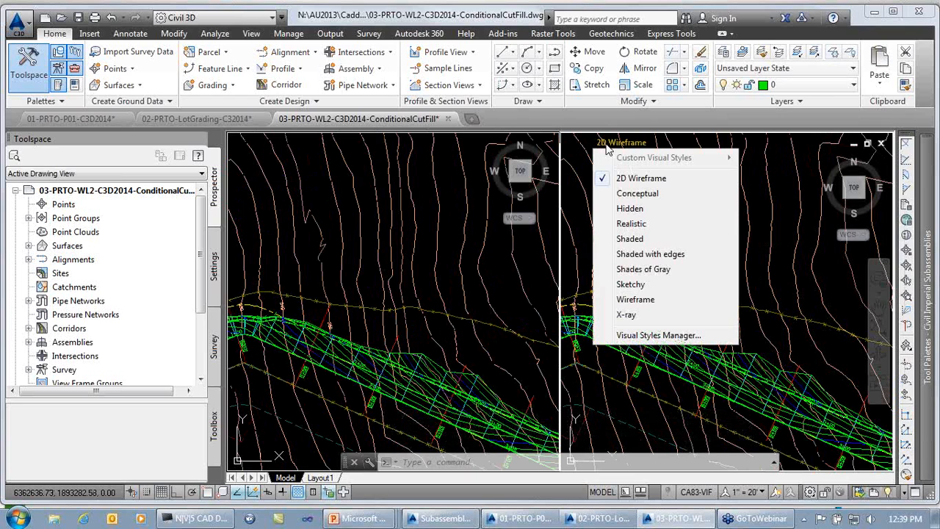
click(591, 143)
click(589, 141)
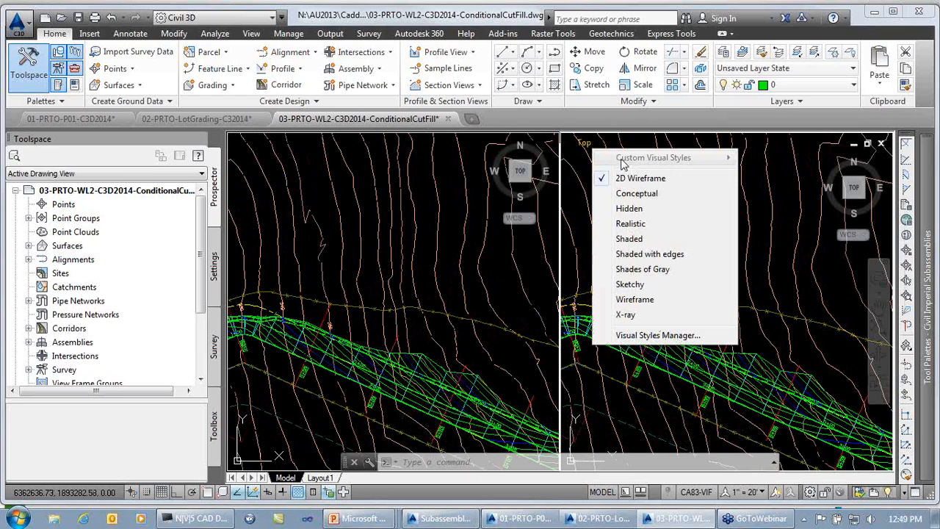
key(Escape)
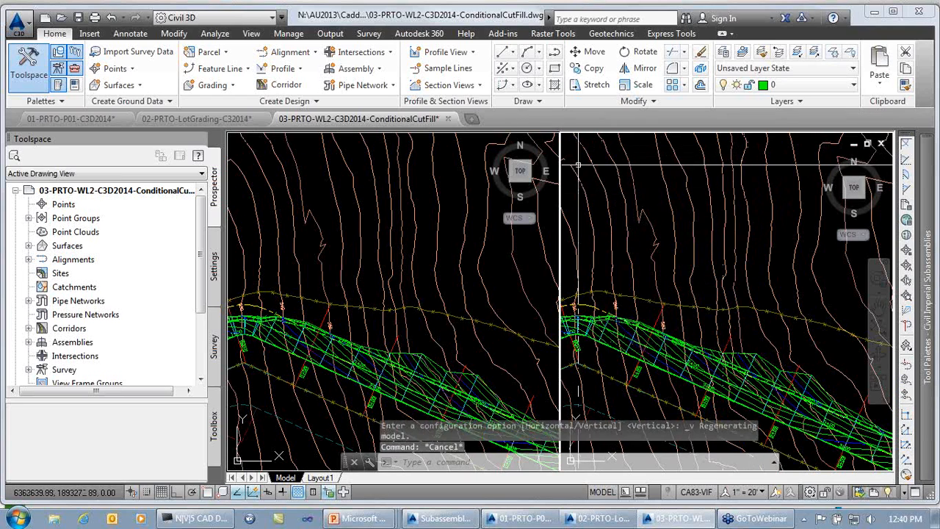
- Set the second viewport to the custom model view 3D1
click(584, 144)
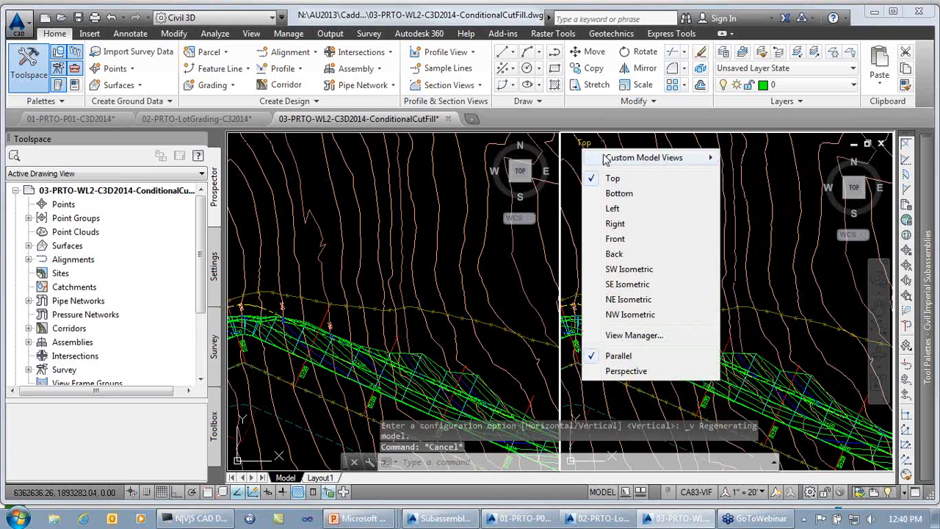
mouse_move(657, 162)
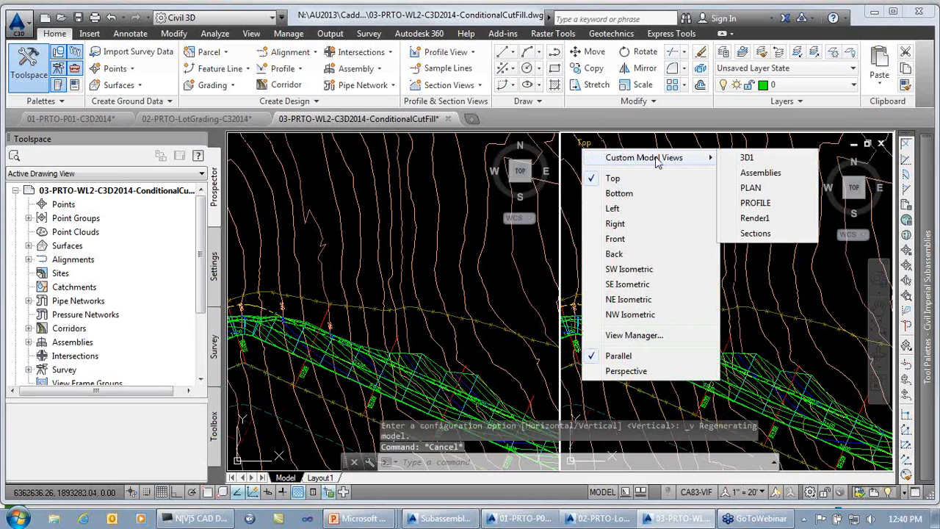
click(764, 158)
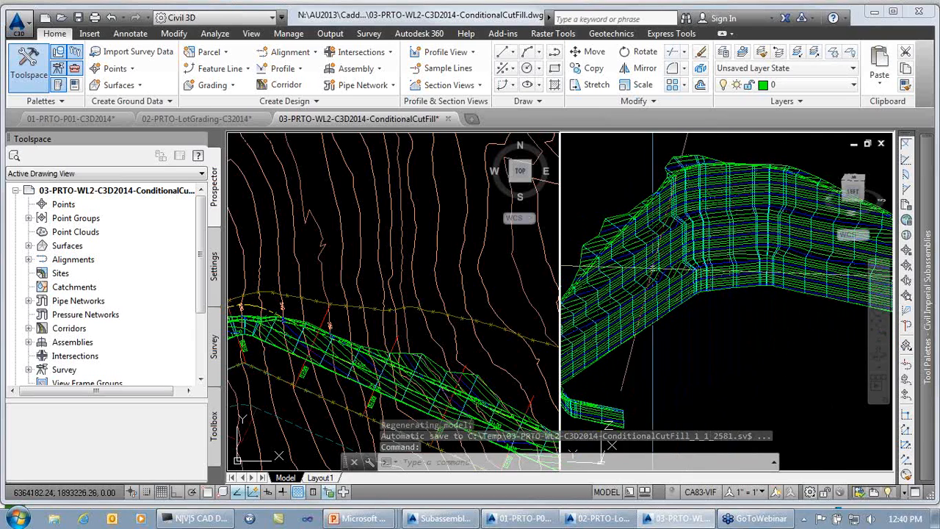
- Stretch alignment PRWL2-1 in the plan viewport, moving its tangent between stations 3+50 and 4+00 slightly west
click(435, 338)
scroll(438, 325, down, 3)
middle_drag(439, 325, 363, 190)
scroll(436, 316, up, 3)
scroll(436, 316, up, 2)
middle_drag(436, 316, 382, 273)
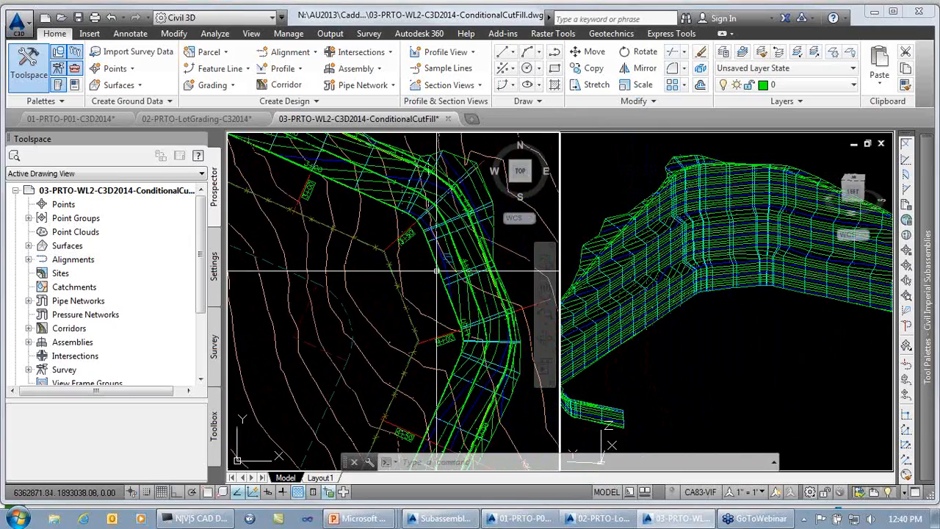
click(436, 271)
click(488, 353)
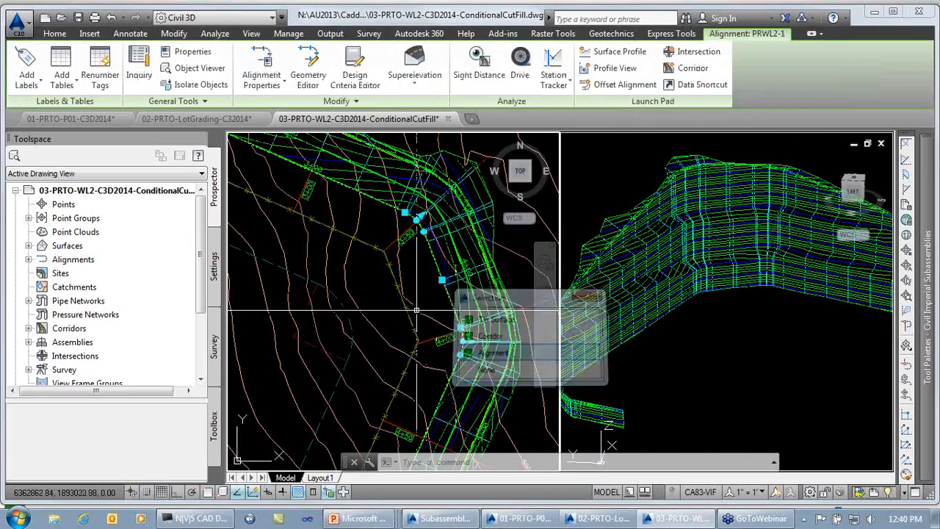
click(441, 280)
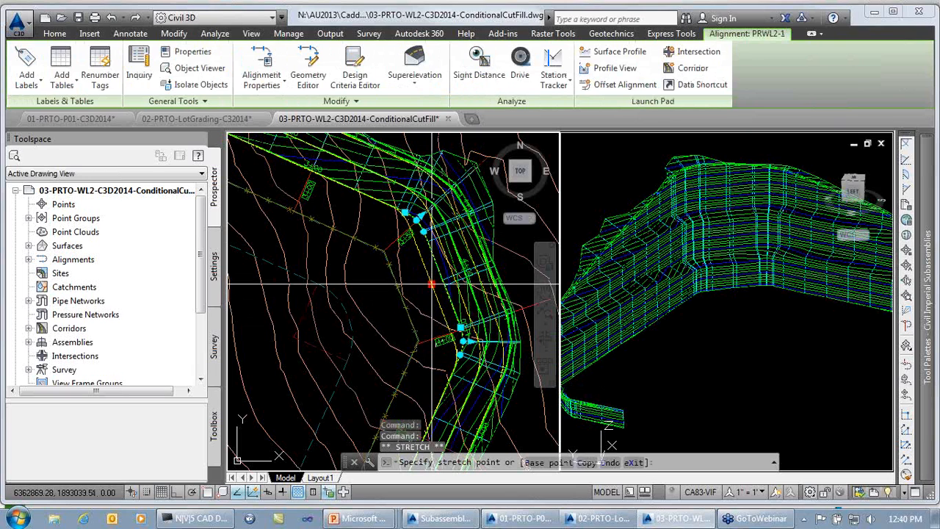
click(431, 284)
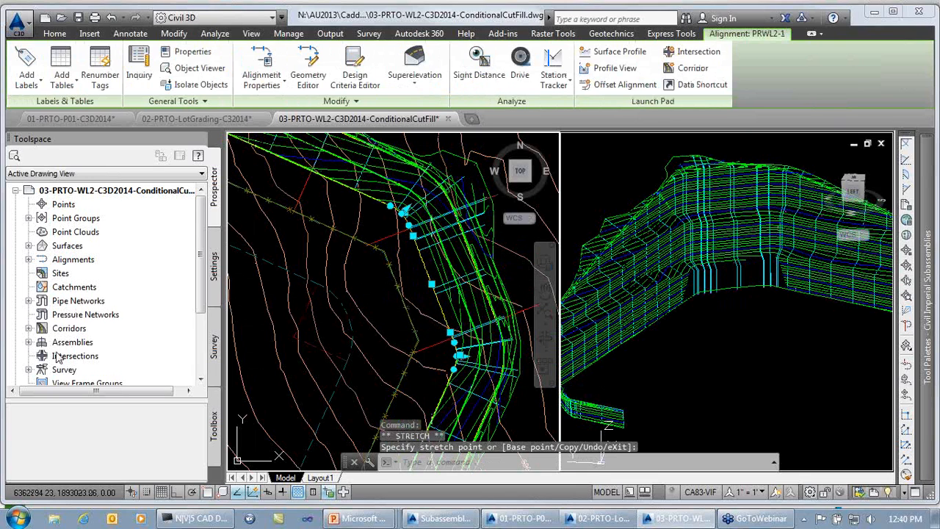
- Rebuild the CutWalls corridor so it follows the stretched PRWL2-1 alignment
click(29, 328)
right_click(91, 341)
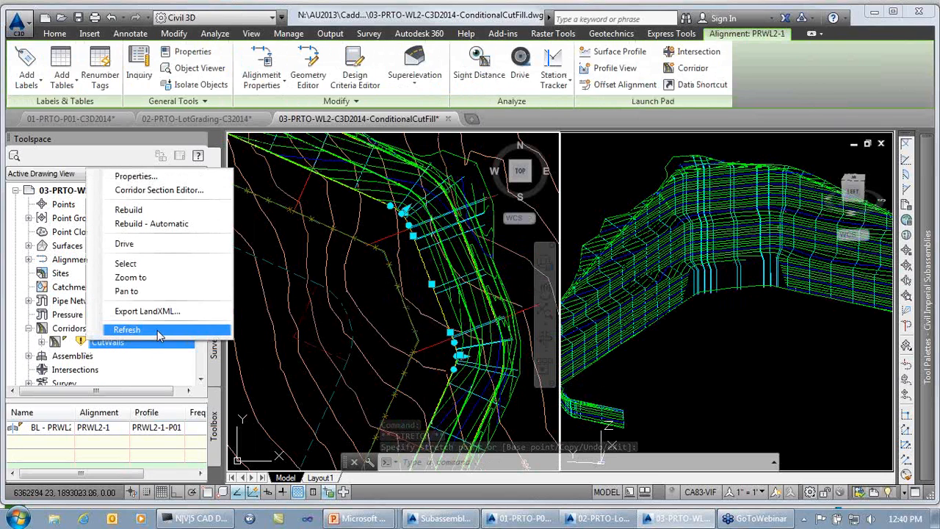
click(157, 211)
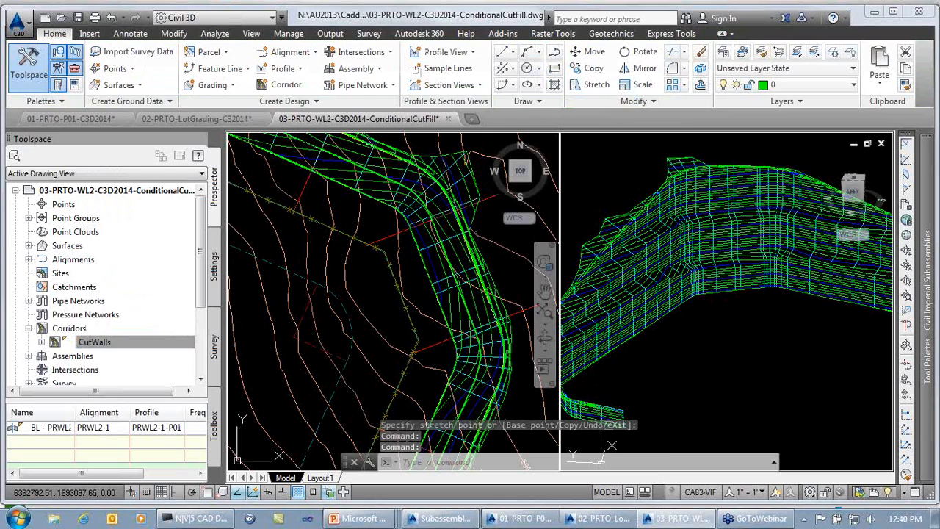
- Shorten the sag curve near the middle of profile PRWL2-1-Top in the lower profile view
scroll(439, 294, down, 3)
middle_drag(437, 331, 237, 235)
middle_drag(506, 254, 187, 162)
scroll(350, 265, down, 2)
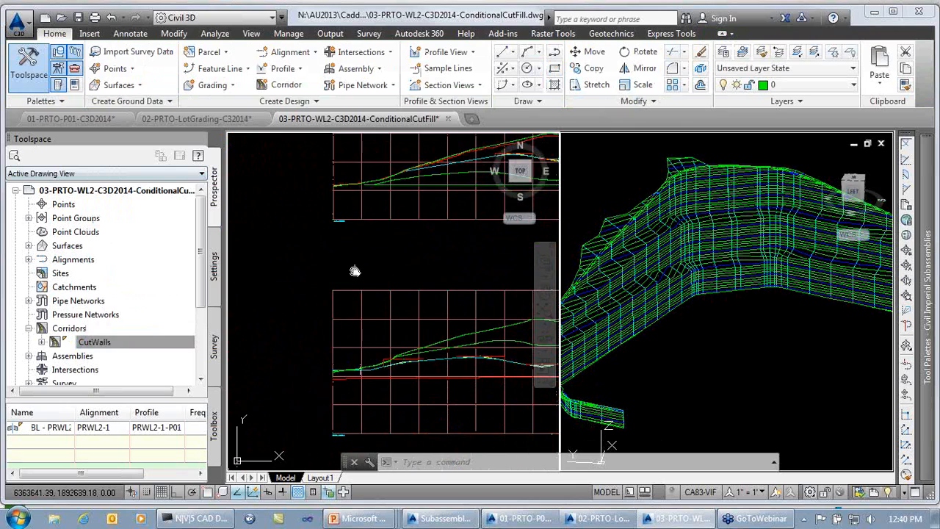
middle_drag(354, 271, 214, 194)
scroll(406, 286, up, 3)
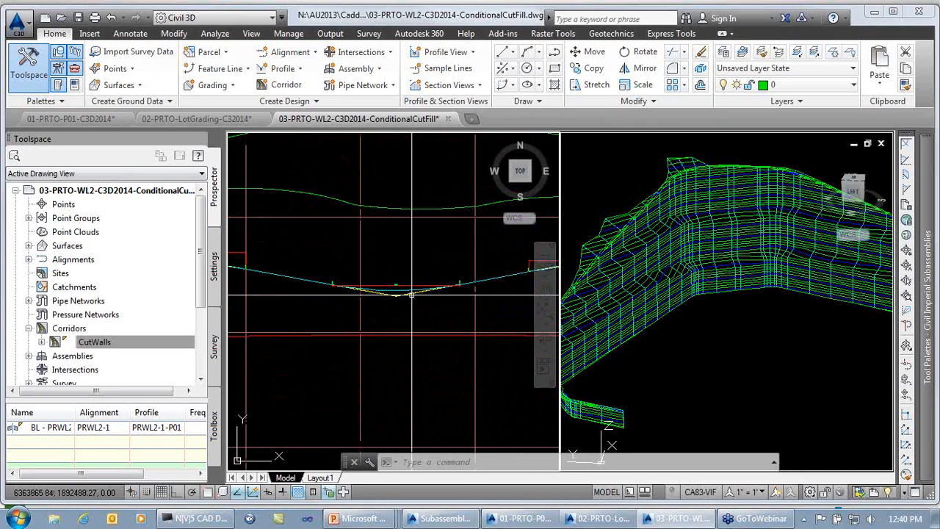
click(458, 283)
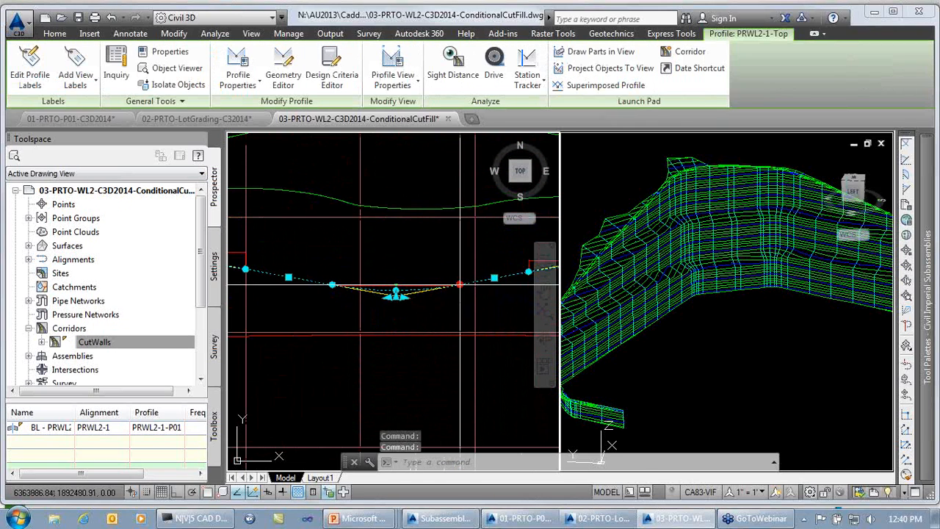
click(459, 284)
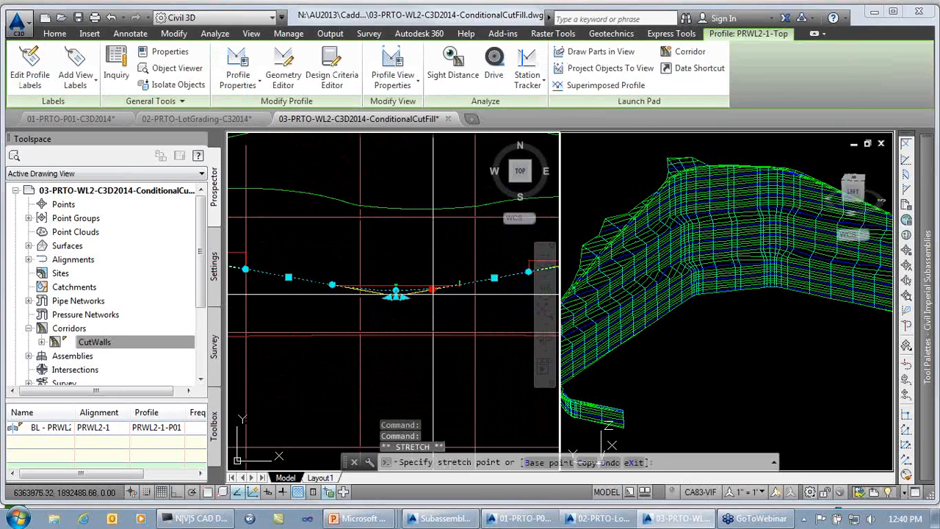
click(433, 294)
- Raise the PVI of the shortened curve on profile PRWL2-1-Top so the sag becomes a crest
click(396, 296)
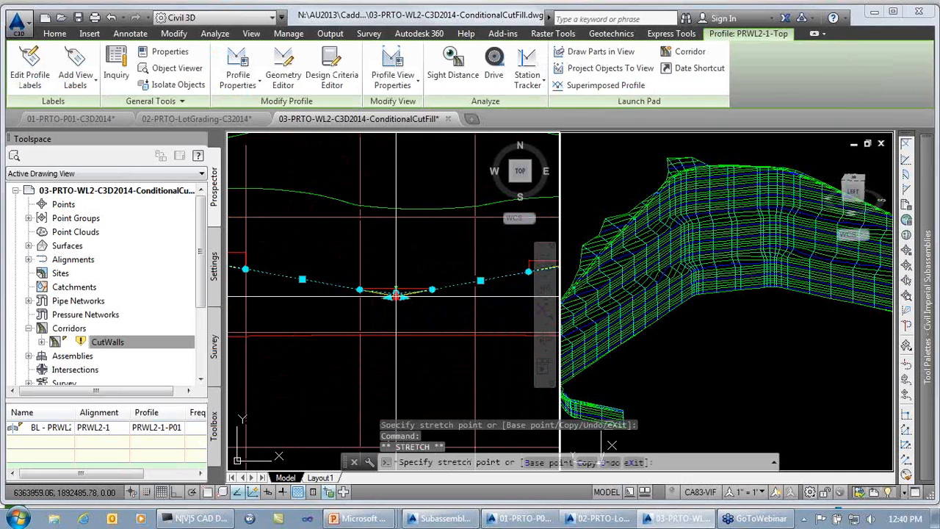
click(396, 243)
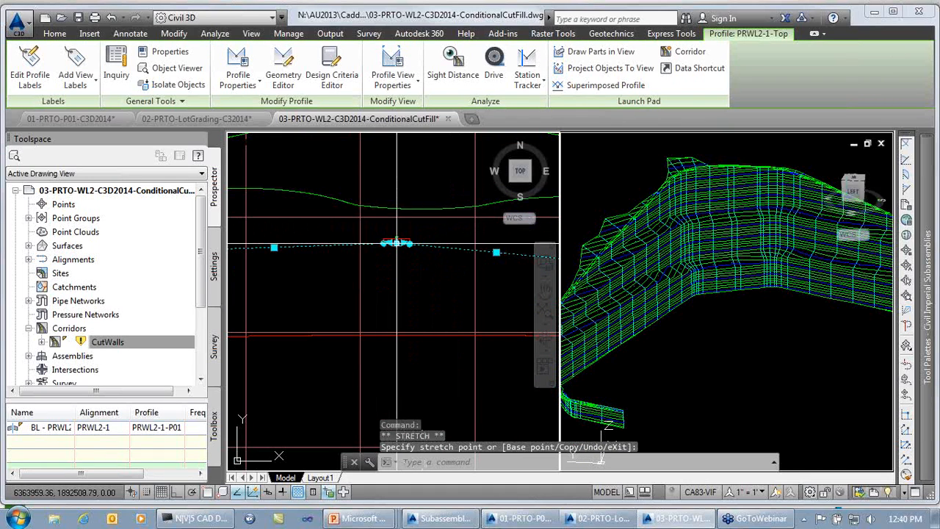
scroll(402, 226, up, 7)
click(368, 336)
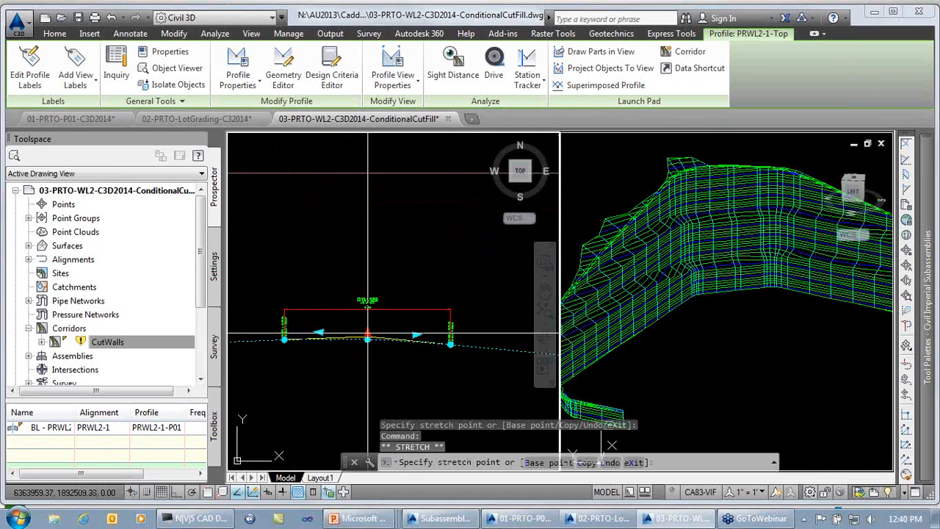
click(370, 257)
scroll(393, 279, down, 6)
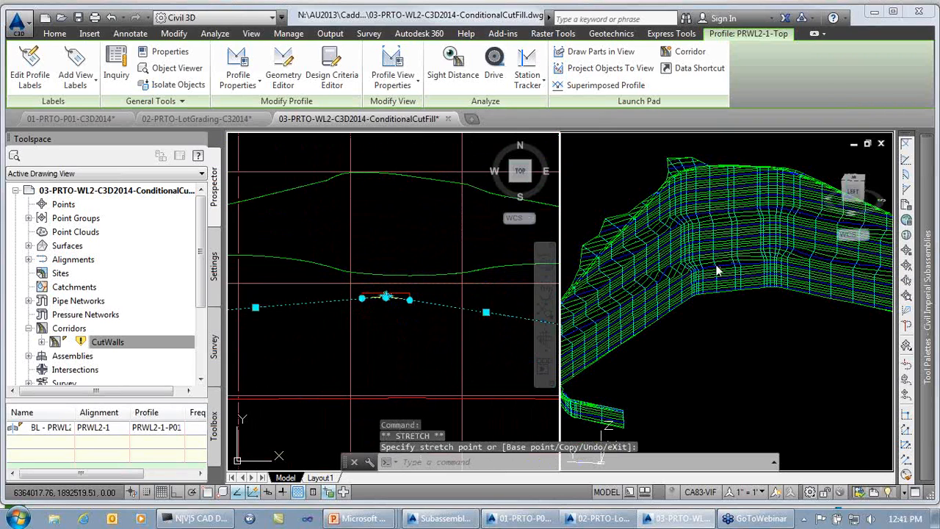
- Rebuild the CutWalls corridor from the edited PRWL2-1-Top profile
right_click(107, 341)
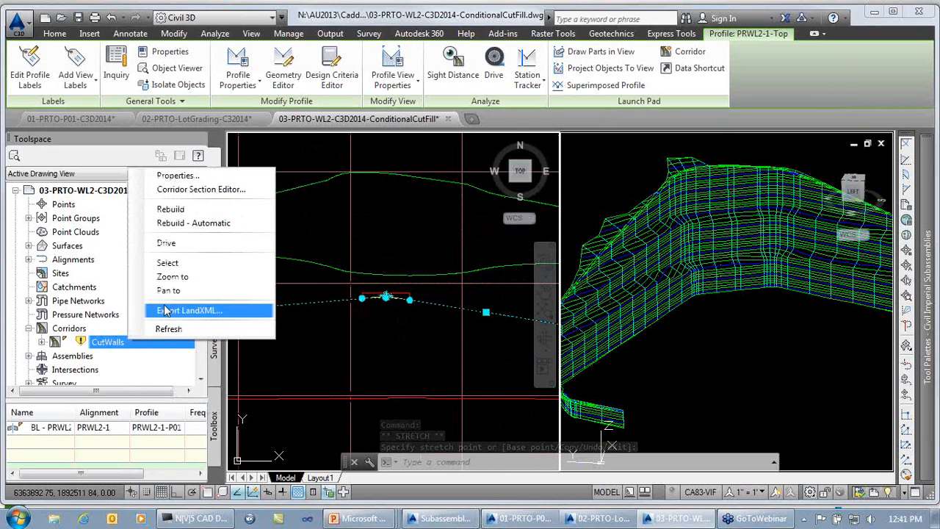
click(182, 209)
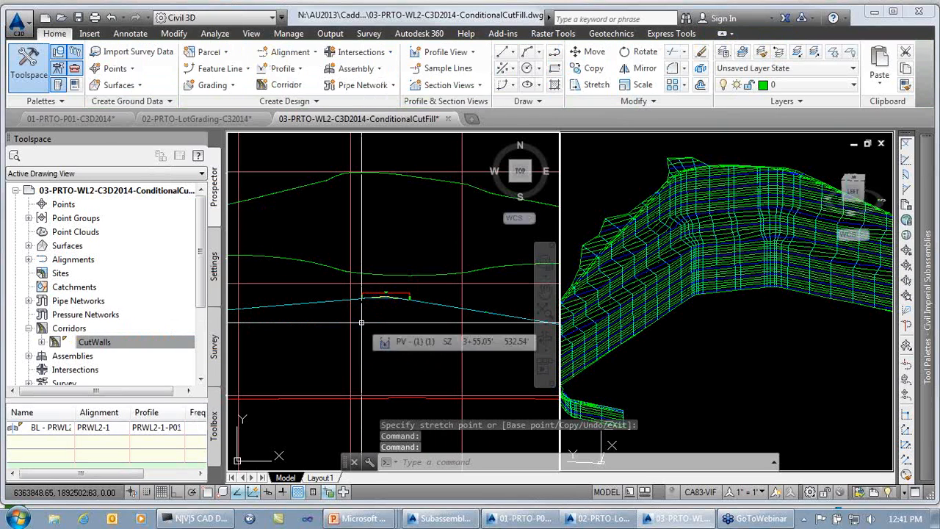
scroll(364, 316, down, 4)
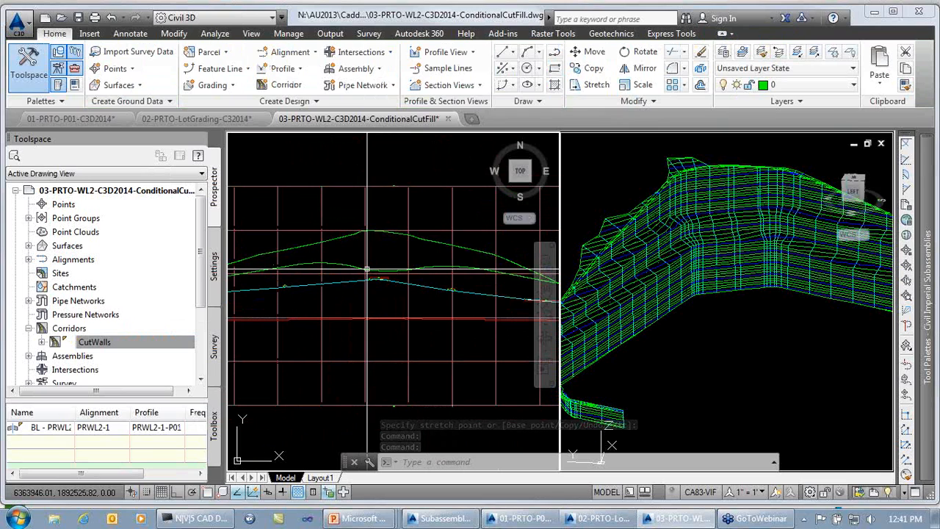
key(Escape)
scroll(372, 273, down, 3)
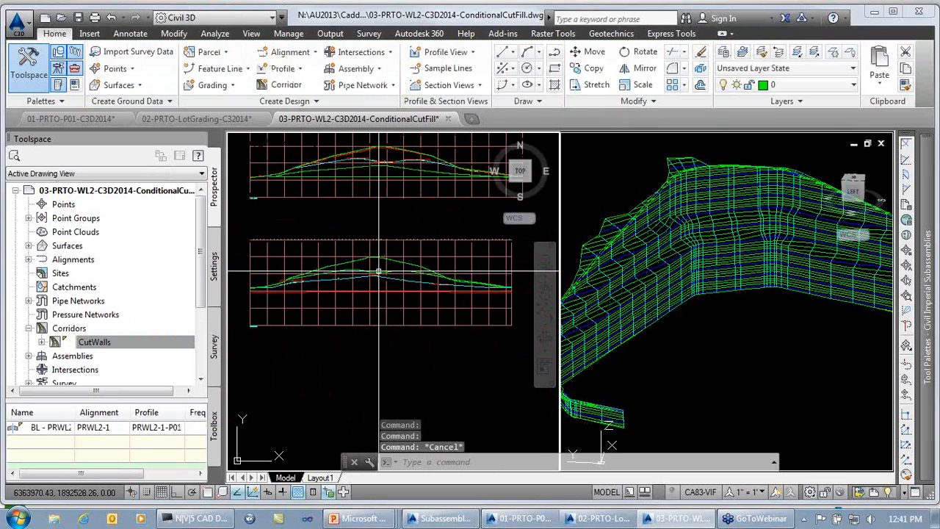
- In the CutWalls corridor's target mapping, replace the WallFace0-1 vertical deflection profile with PRWL2-1-Top-Alt2
right_click(155, 346)
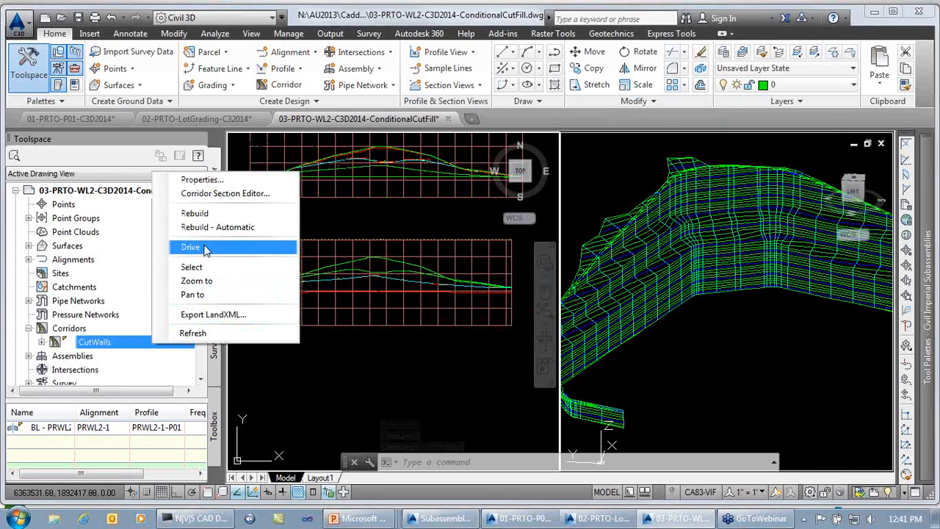
click(203, 181)
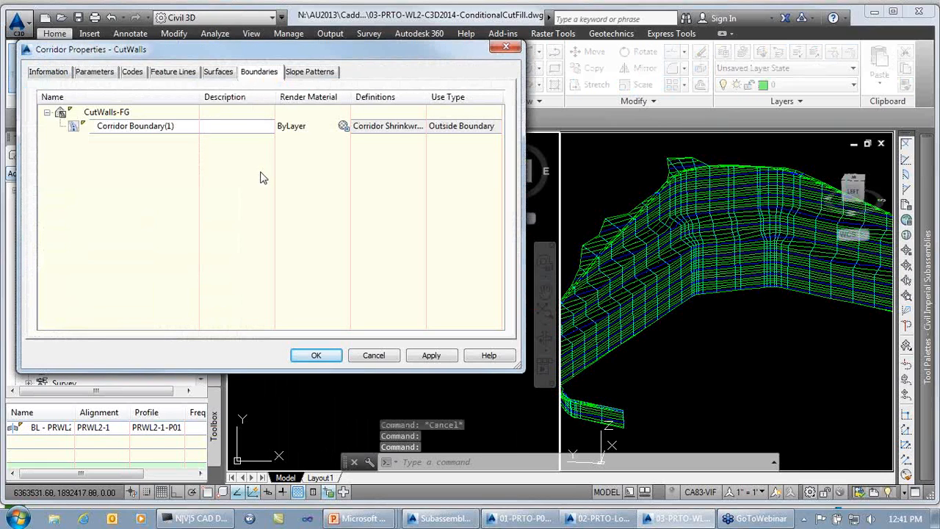
click(93, 74)
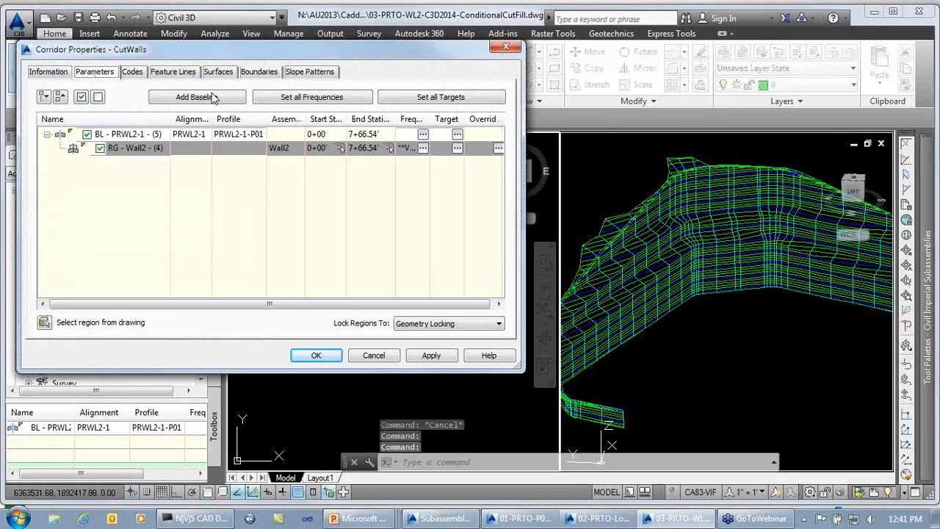
click(441, 97)
drag(660, 211, 660, 317)
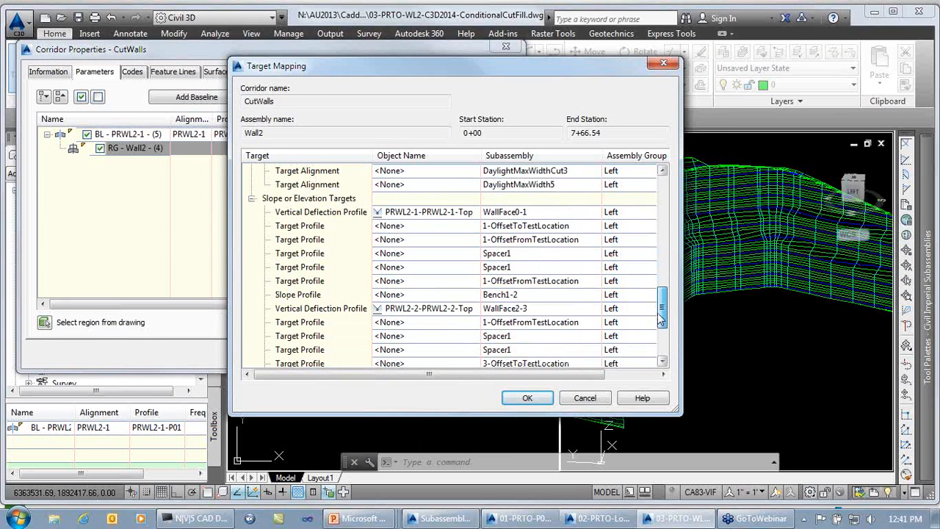
click(466, 211)
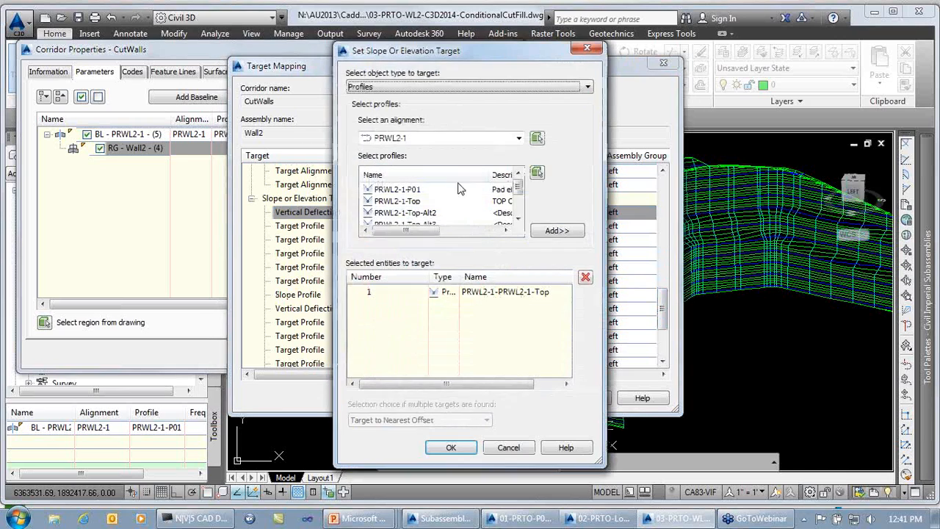
click(432, 214)
click(557, 230)
click(561, 291)
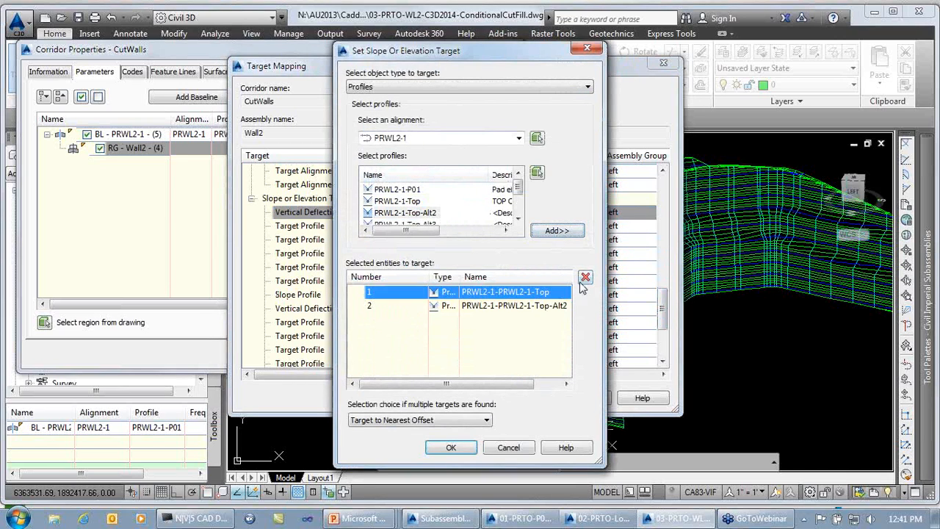
click(584, 278)
click(451, 448)
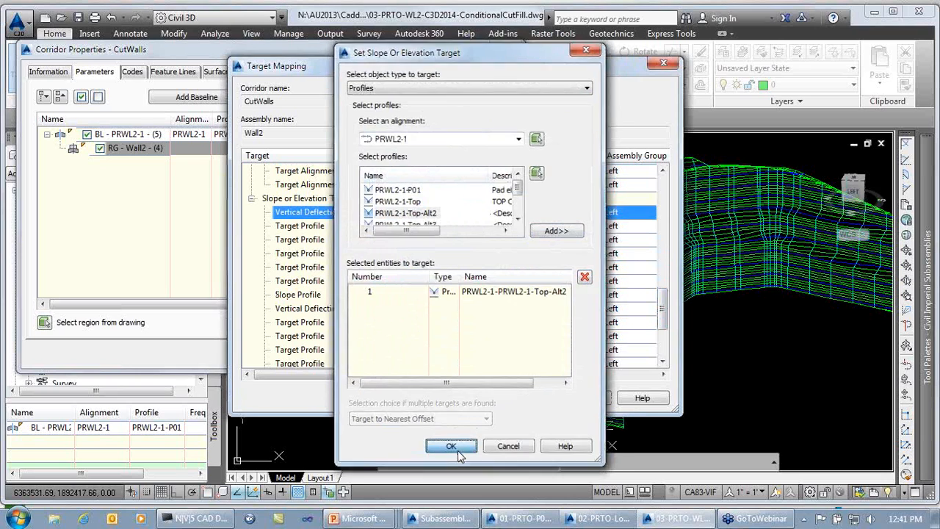
- Replace the WallFace2-3 vertical deflection profile with PRWL2-2-Top-Alt2 from alignment PRWL2-2
click(441, 312)
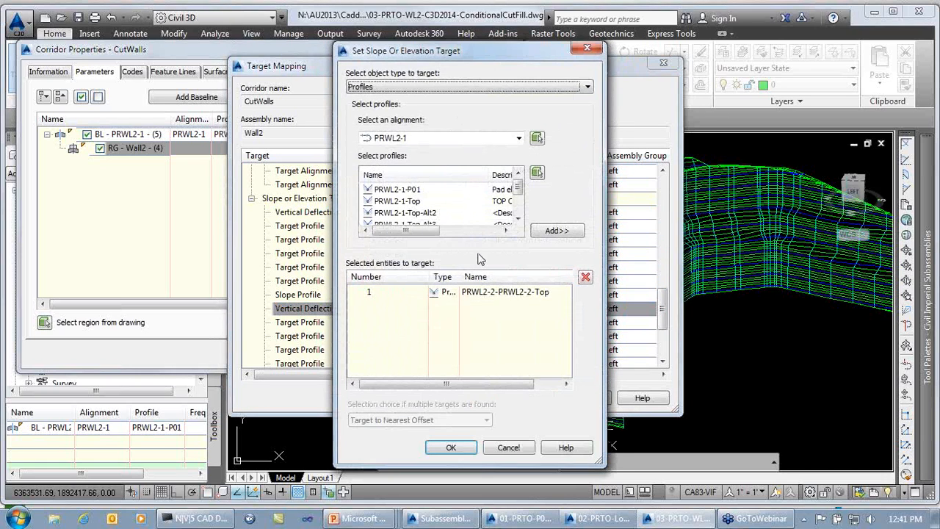
click(498, 294)
click(585, 277)
click(436, 140)
click(406, 163)
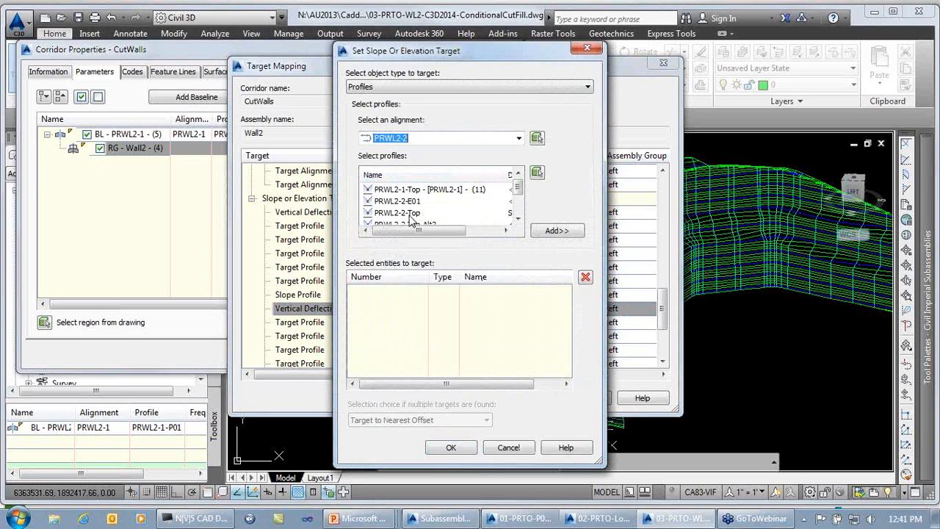
scroll(422, 215, down, 1)
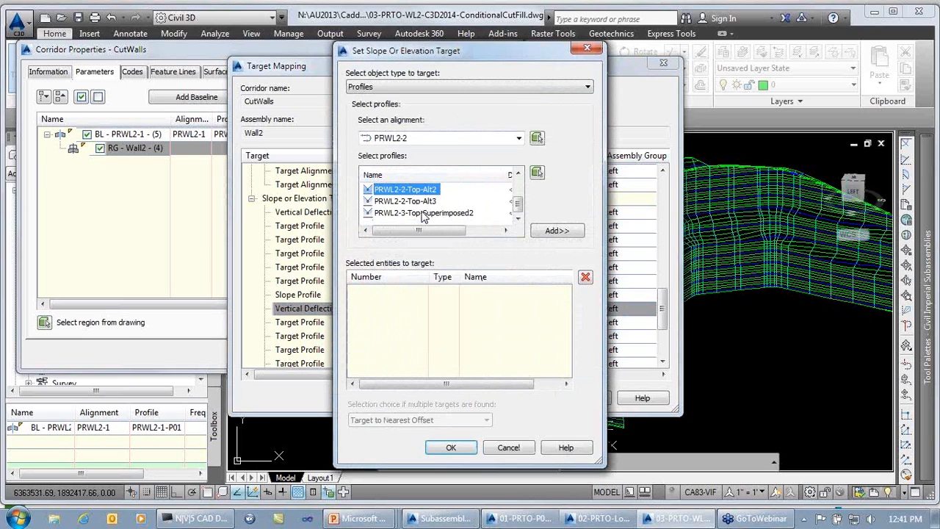
click(556, 232)
click(450, 447)
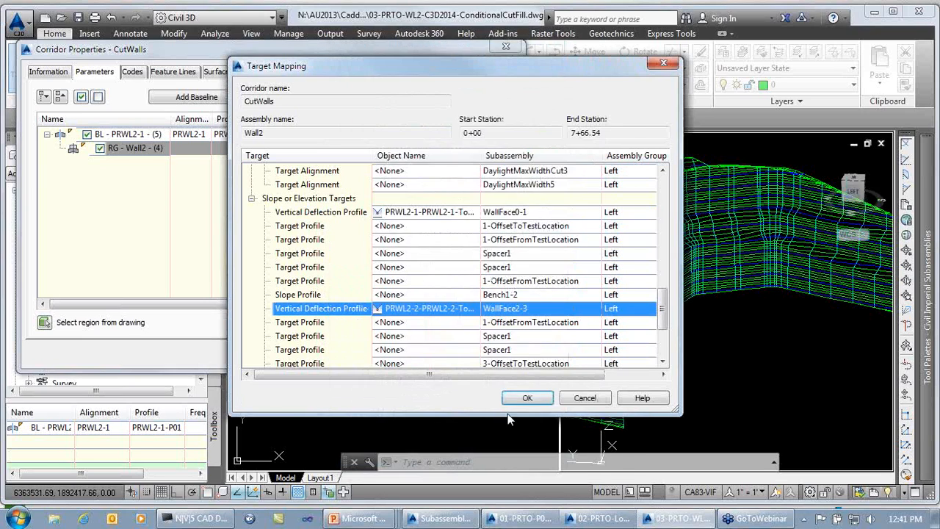
- Accept the target mapping and corridor properties, and rebuild the corridor with the new wall-top profiles
click(520, 452)
click(327, 357)
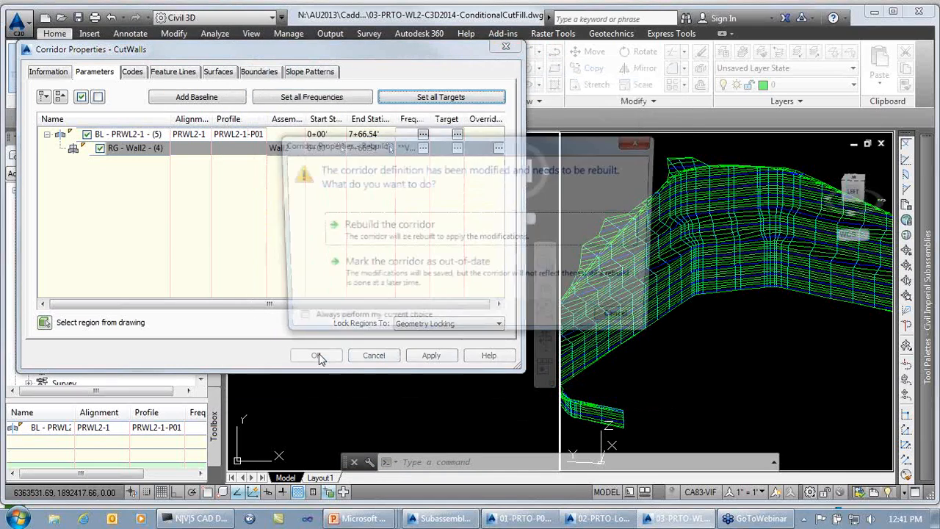
click(388, 229)
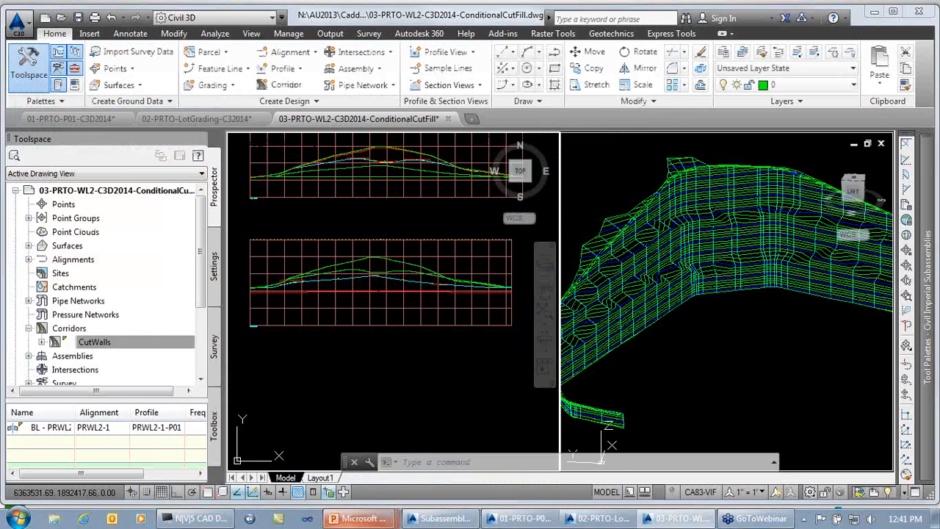
- Open the CutWalls-FG surface and the CutWalls corridor together in the Object Viewer
click(721, 243)
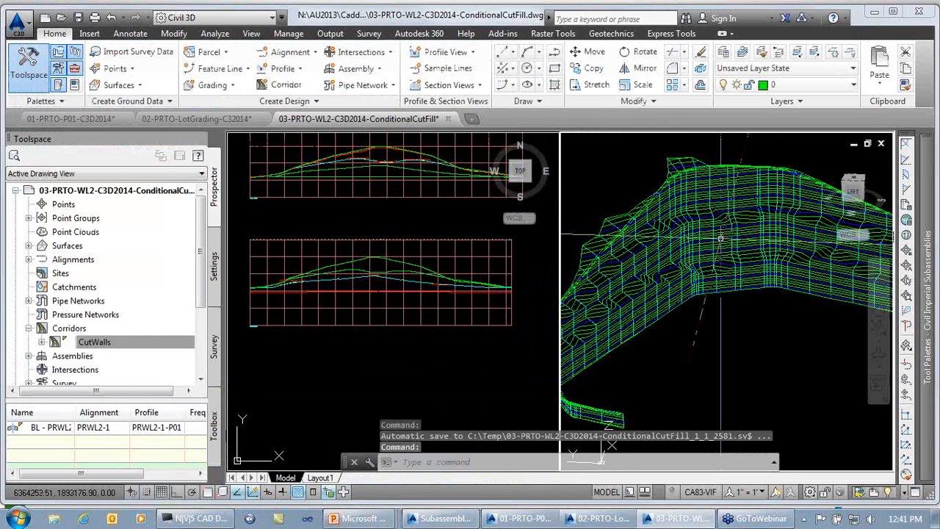
click(720, 239)
click(712, 239)
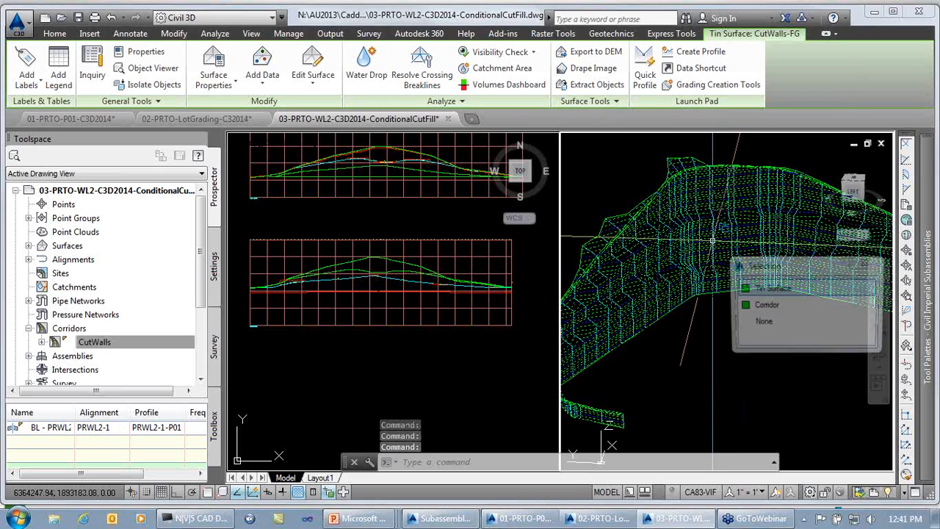
click(771, 306)
right_click(752, 297)
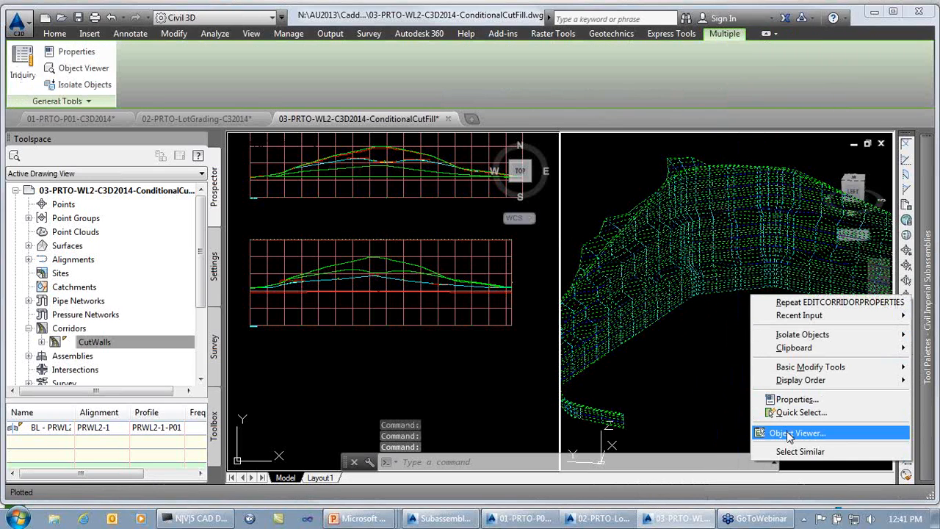
click(788, 433)
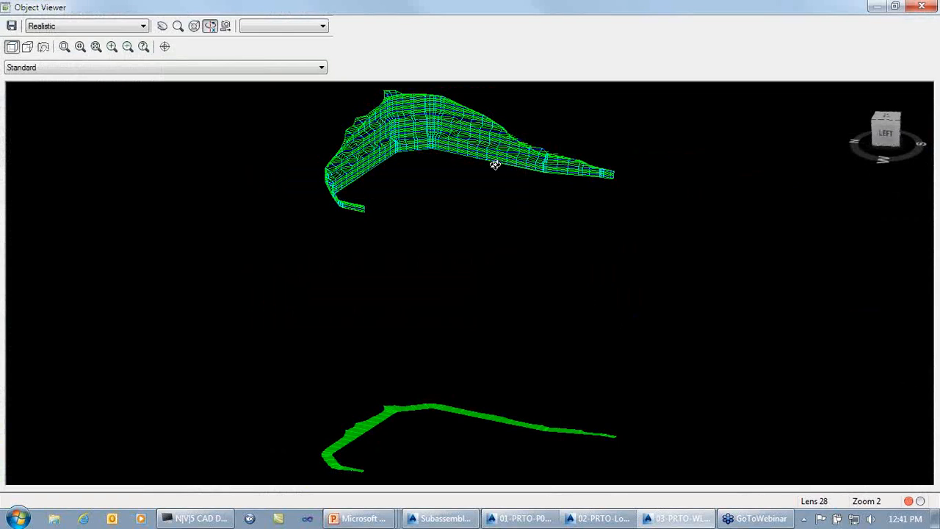
- Switch the viewer to the Shaded visual style and examine the stepped wall tops around the corridor's bend
middle_drag(433, 120, 479, 206)
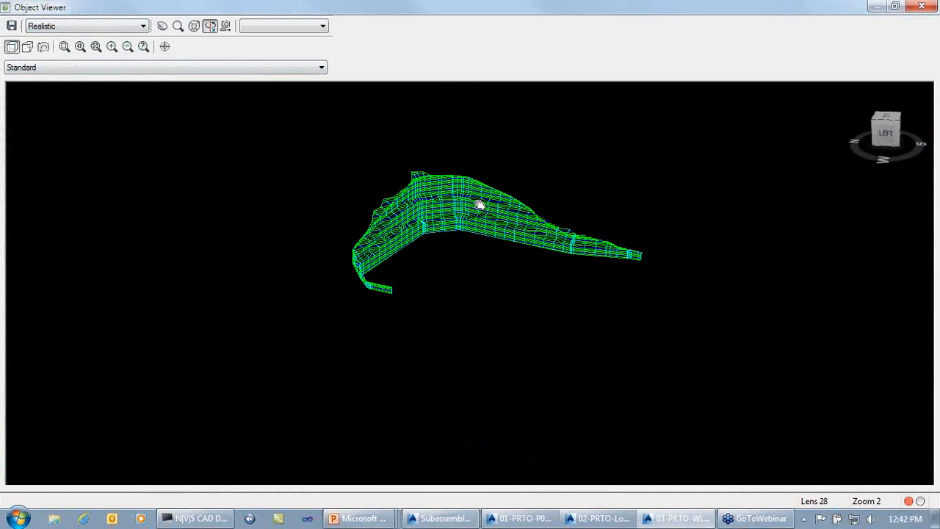
click(121, 29)
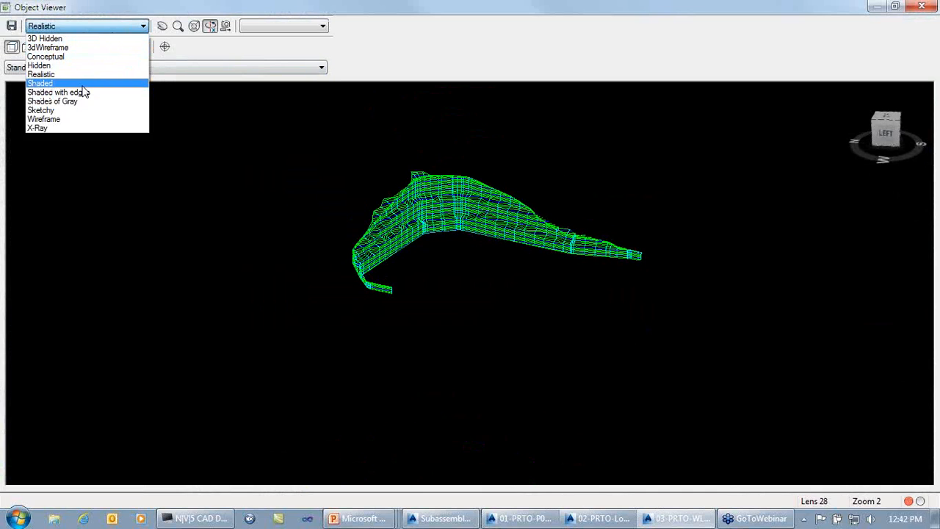
click(83, 82)
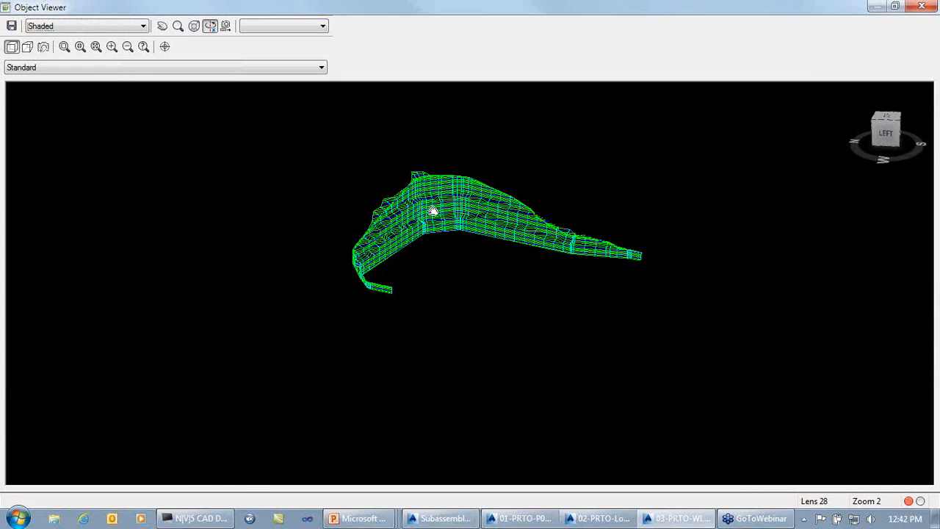
scroll(437, 213, up, 6)
middle_drag(441, 212, 527, 432)
middle_drag(474, 290, 512, 373)
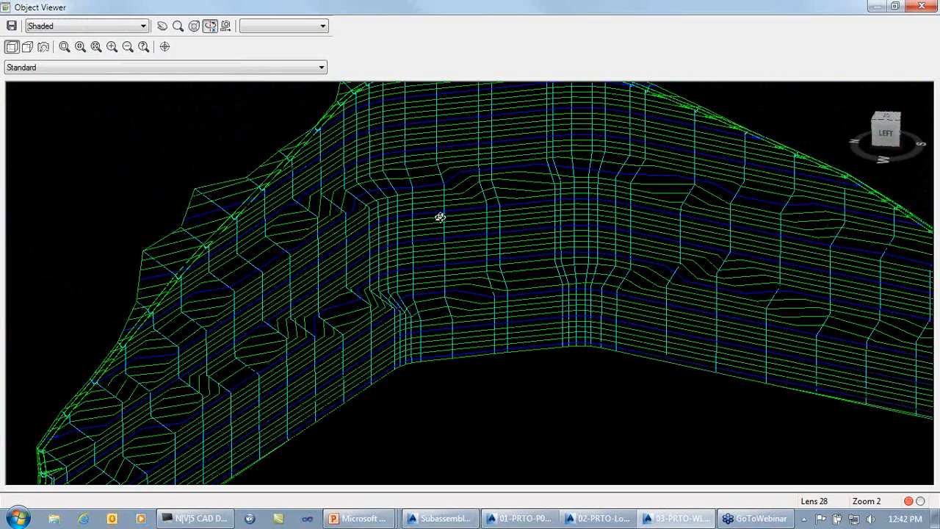